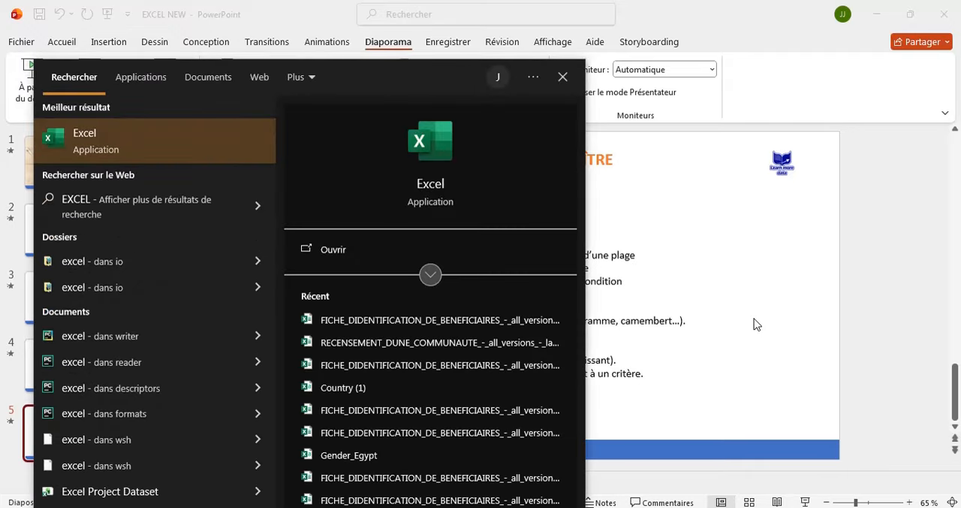
- Launch Excel and create a blank workbook
key("Return")
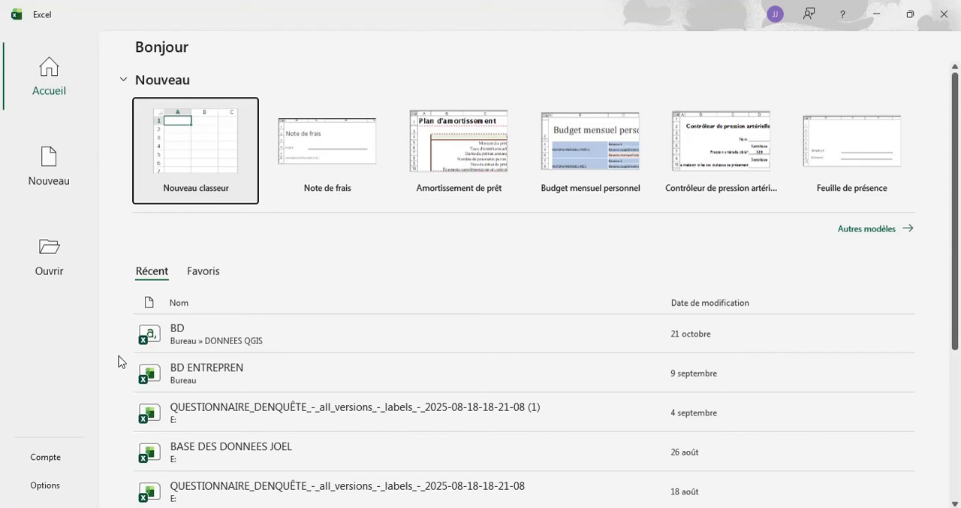
left_click(181, 138)
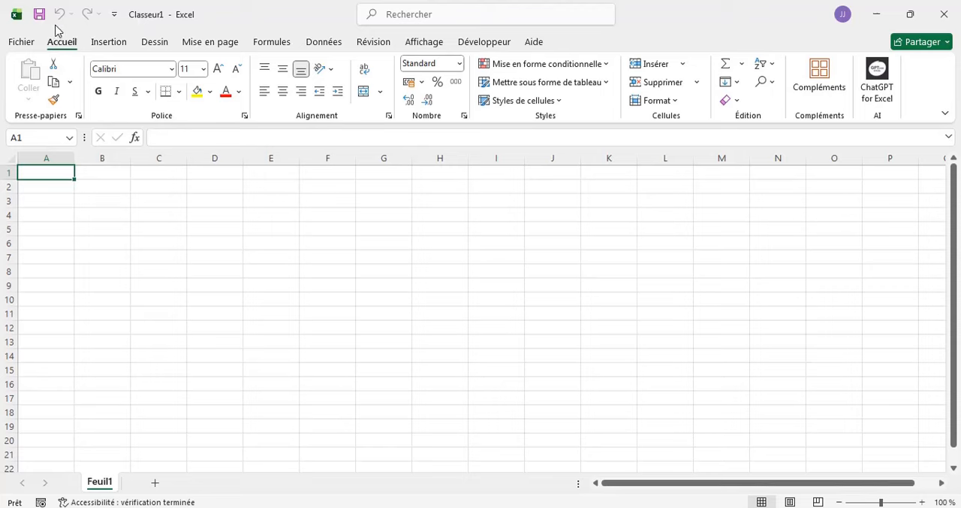
- Save the new workbook to the Bureau folder as PROJECT EXCEL, using the Classeur Excel file type
left_click(20, 44)
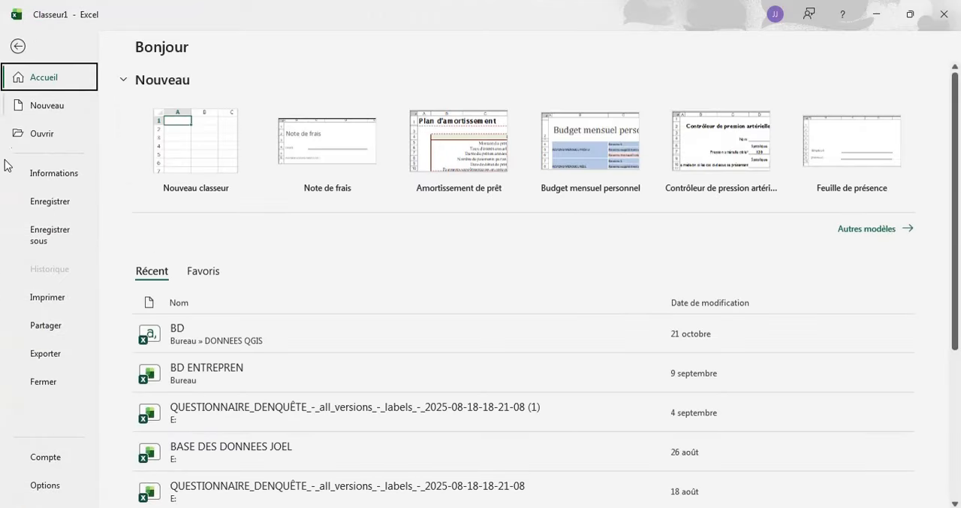
left_click(41, 241)
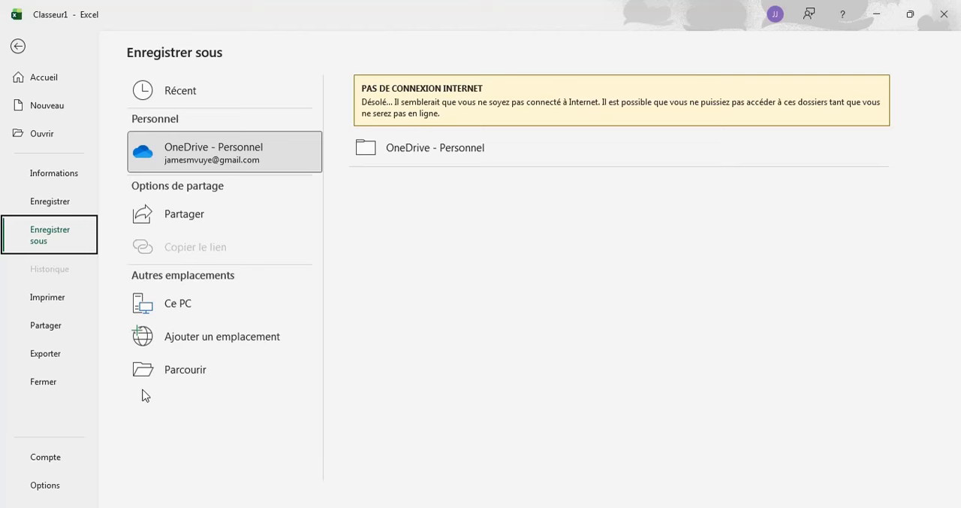
left_click(186, 382)
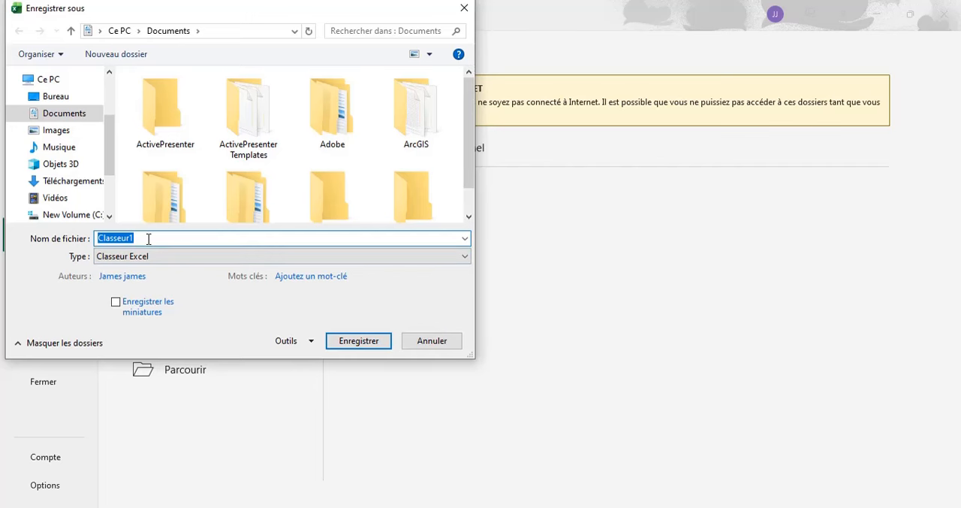
key("BackSpace")
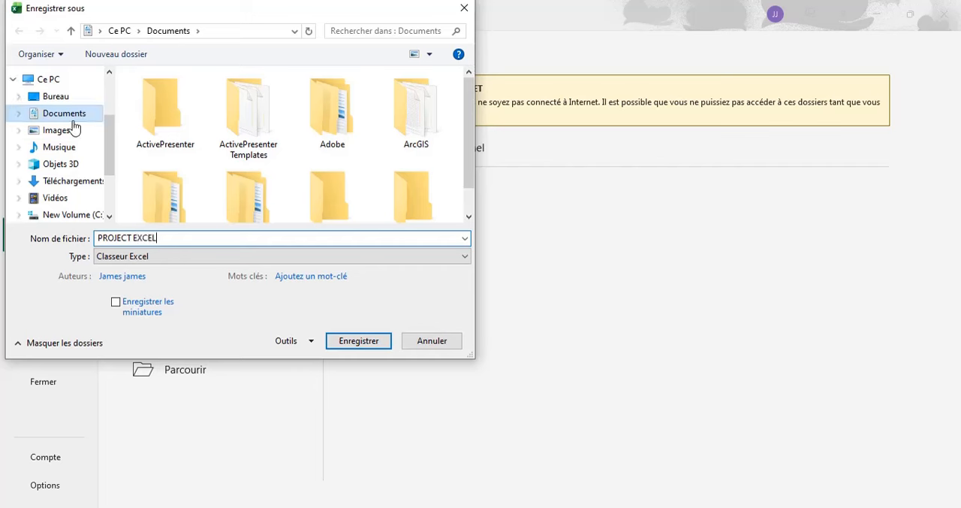
left_click(49, 103)
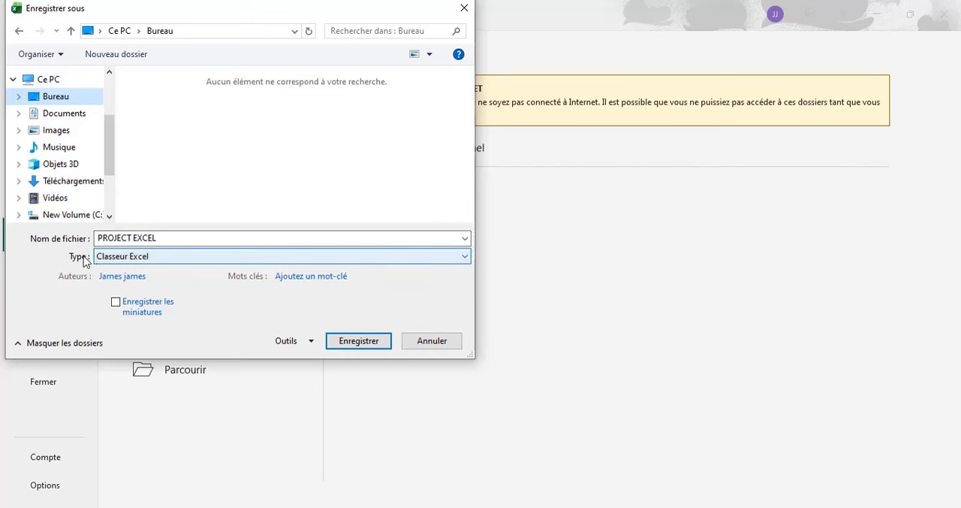
left_click(466, 257)
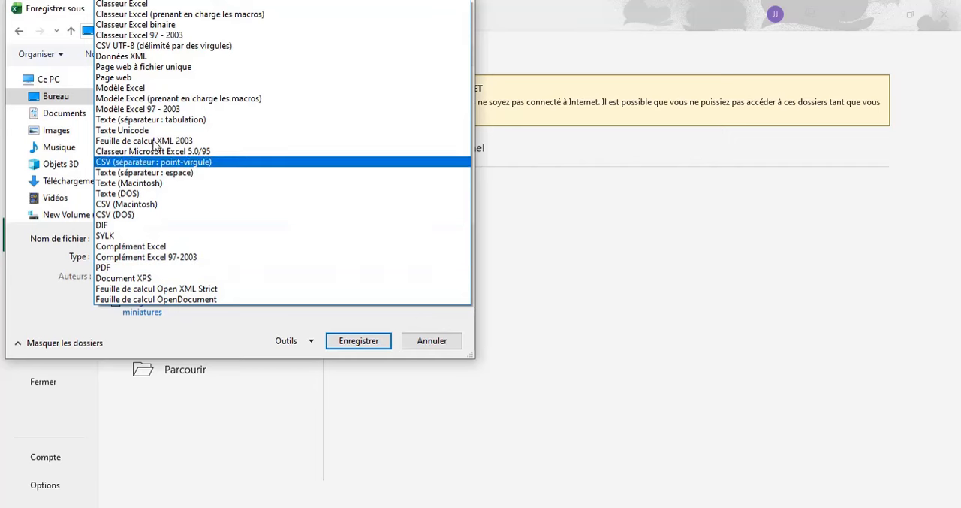
left_click(150, 6)
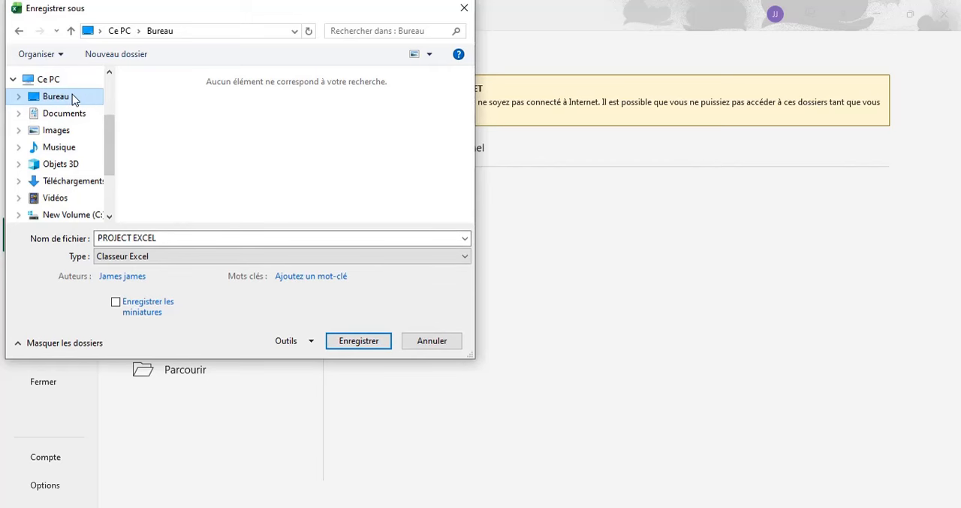
left_click(362, 348)
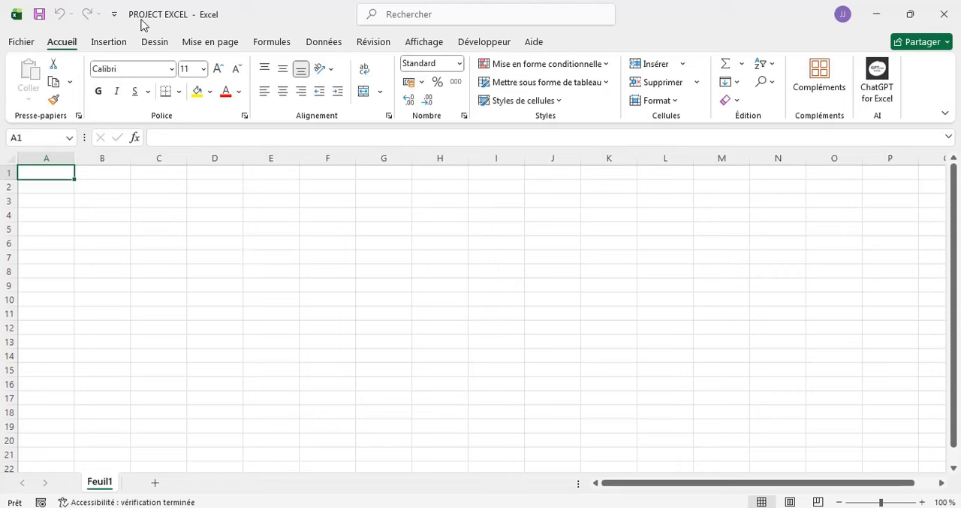
- Create a second blank workbook, preview the windows of both open workbooks, and select cell F5 in the new one
left_click(22, 41)
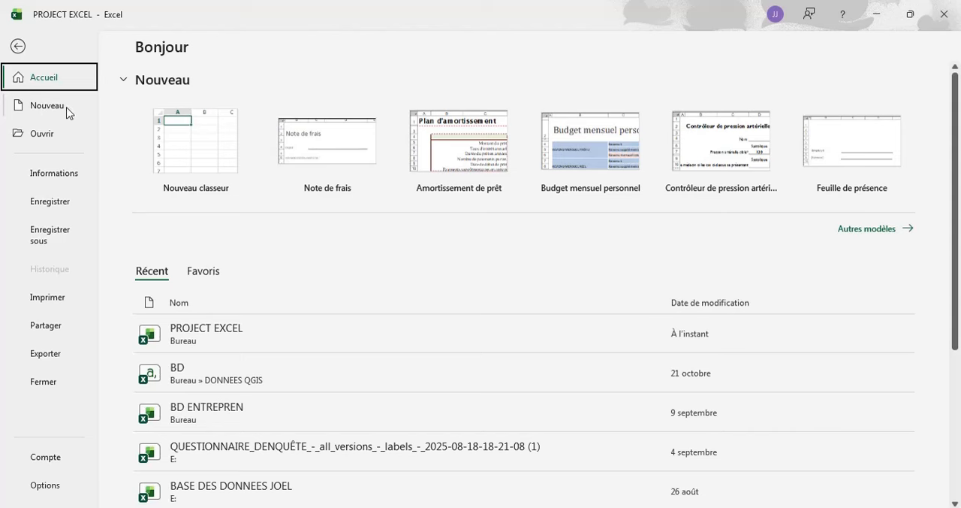
left_click(45, 109)
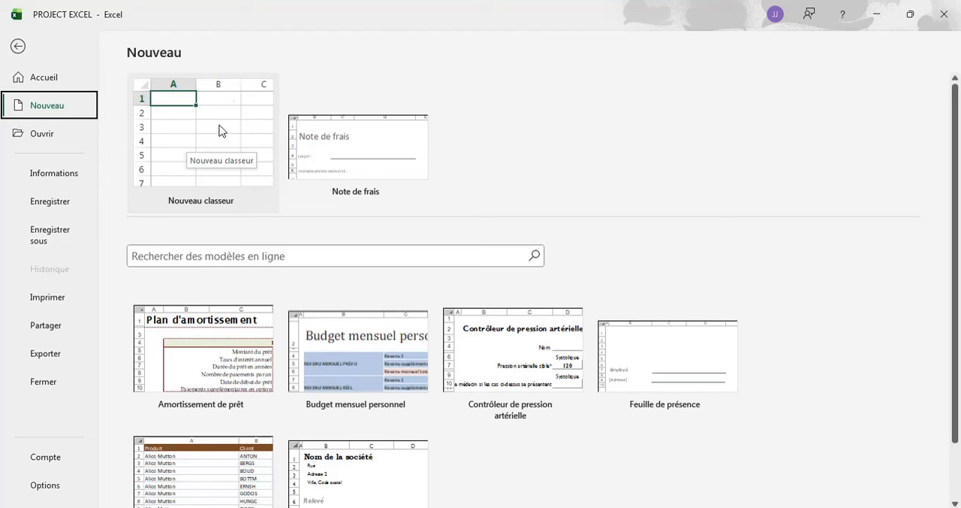
left_click(187, 124)
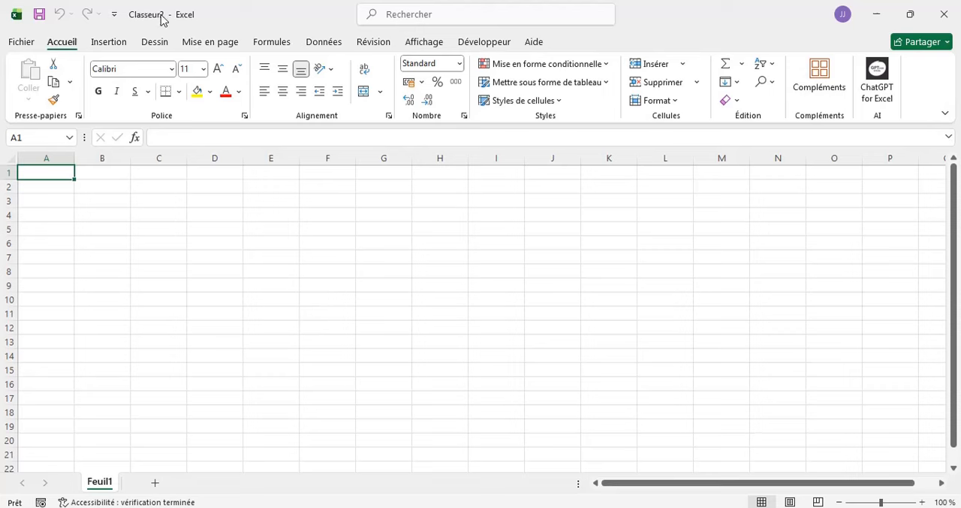
mouse_move(599, 507)
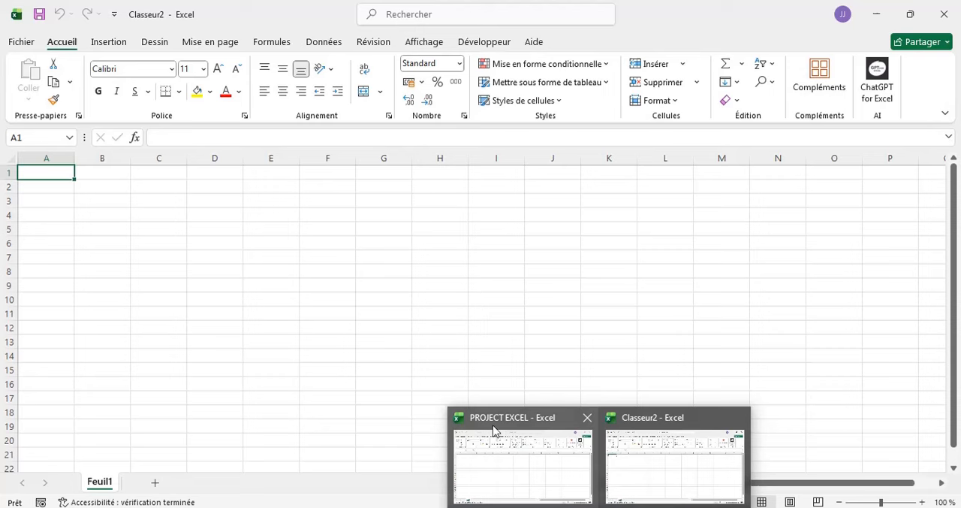
mouse_move(499, 430)
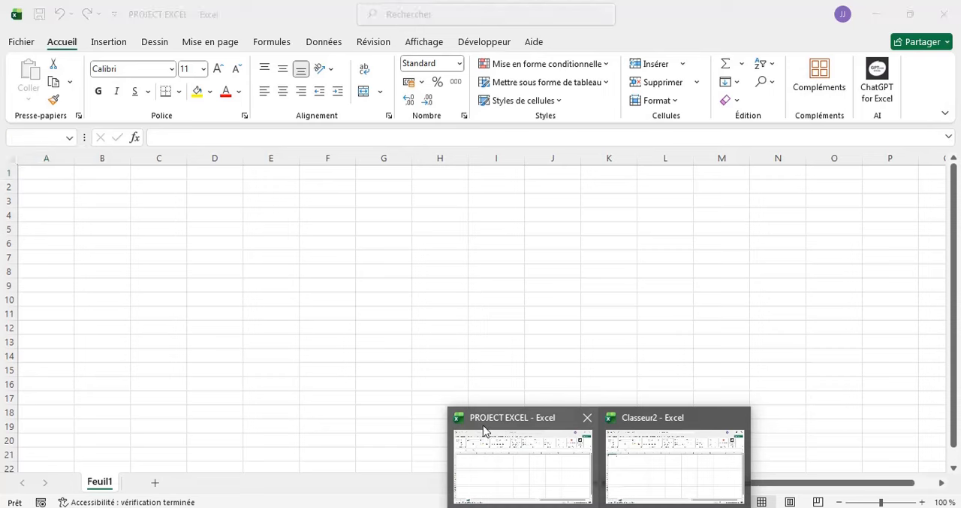
mouse_move(640, 445)
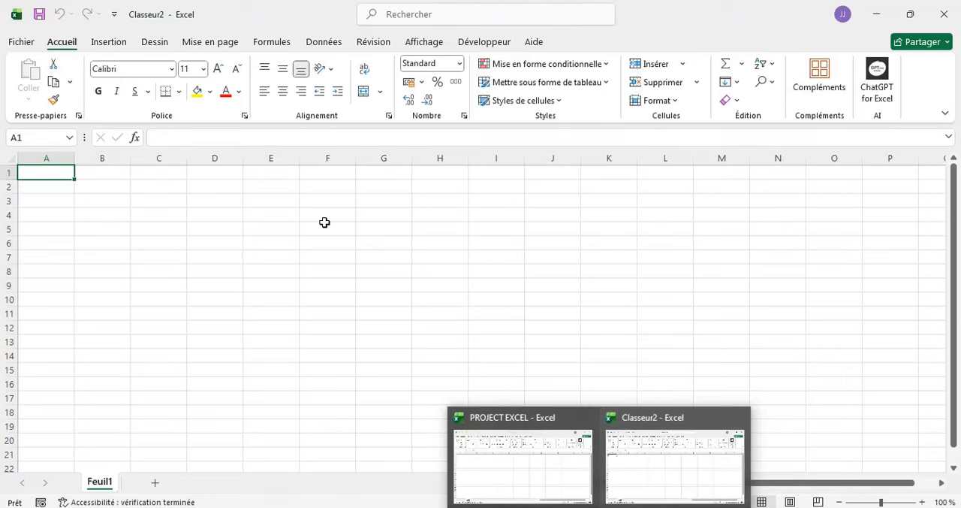
left_click(325, 222)
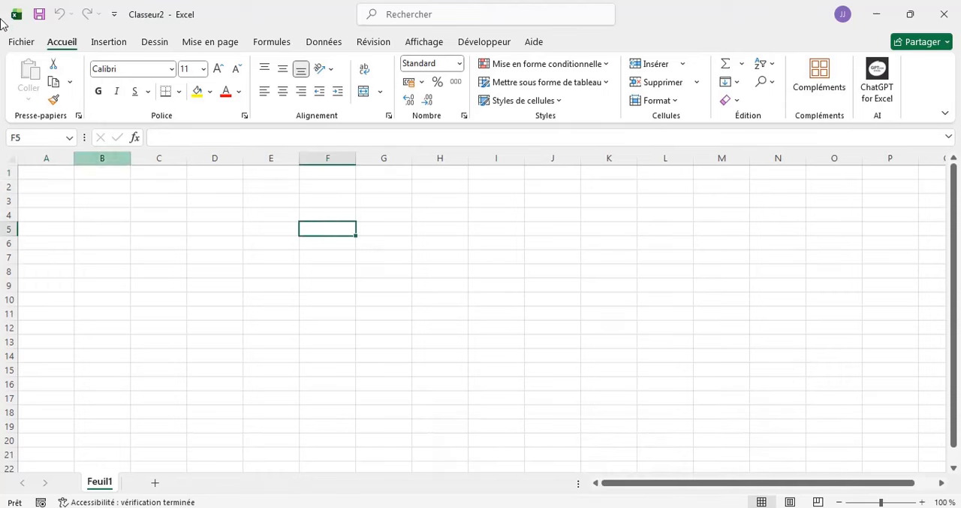
- Browse for the PROJECT EXCEL workbook in the Bureau folder, select it, and dismiss the file-opening dialog
left_click(21, 42)
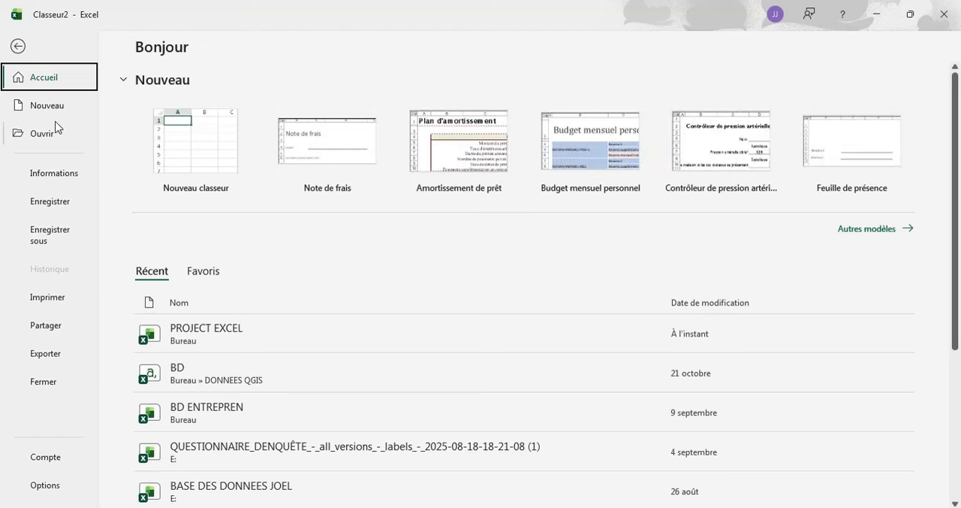
left_click(18, 46)
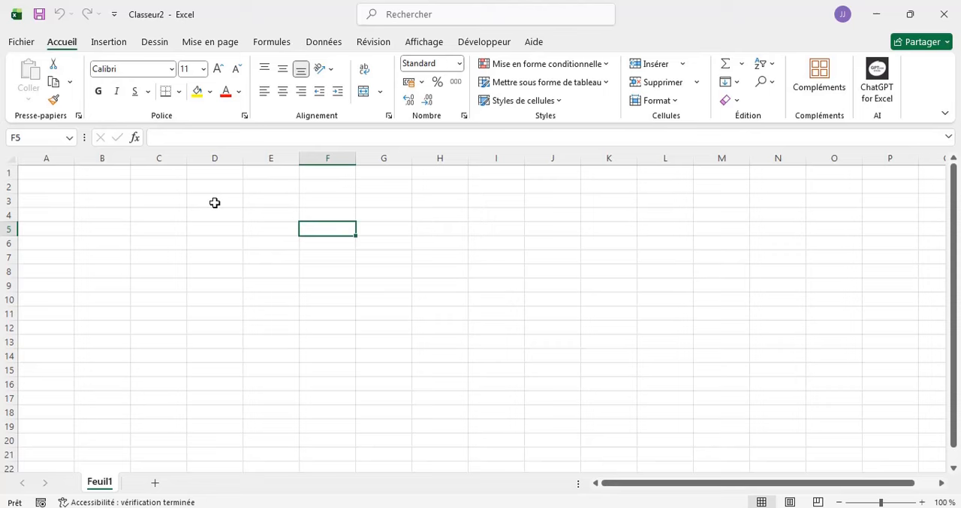
left_click(28, 45)
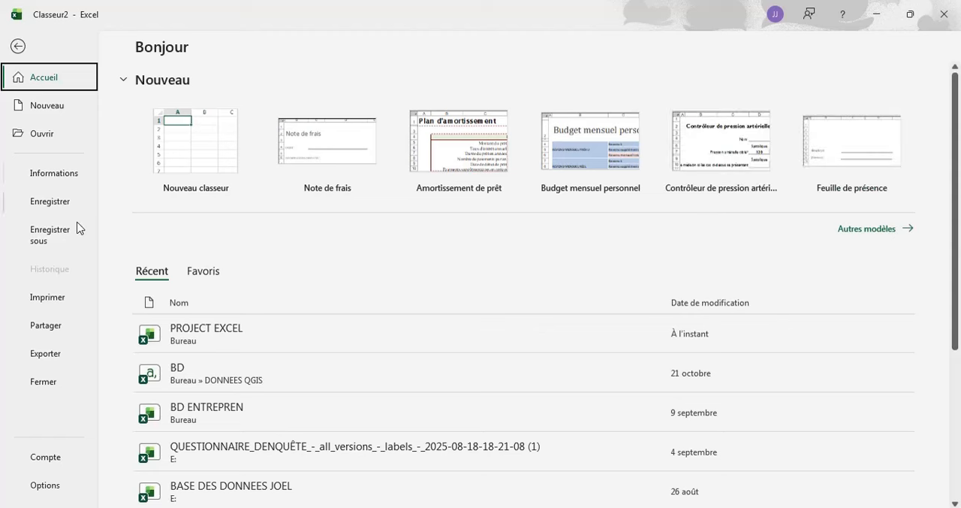
left_click(41, 133)
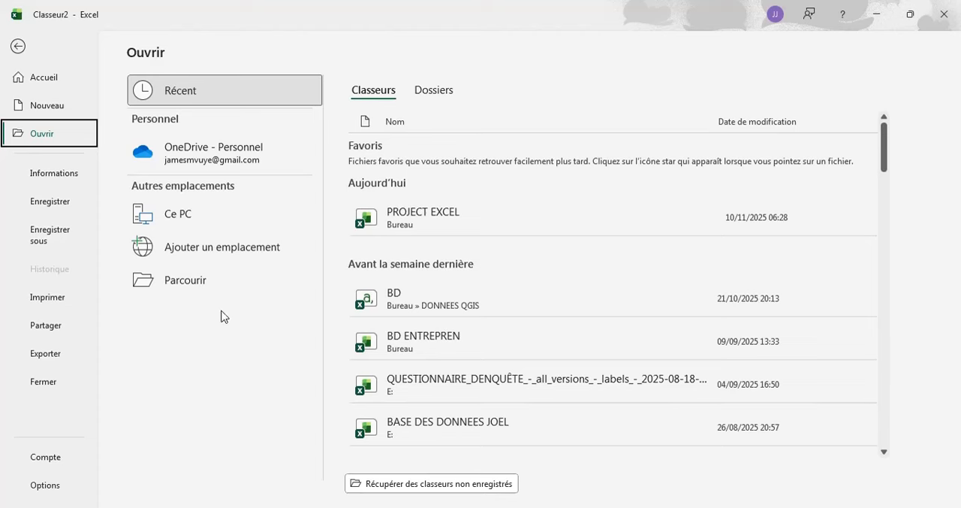
left_click(185, 282)
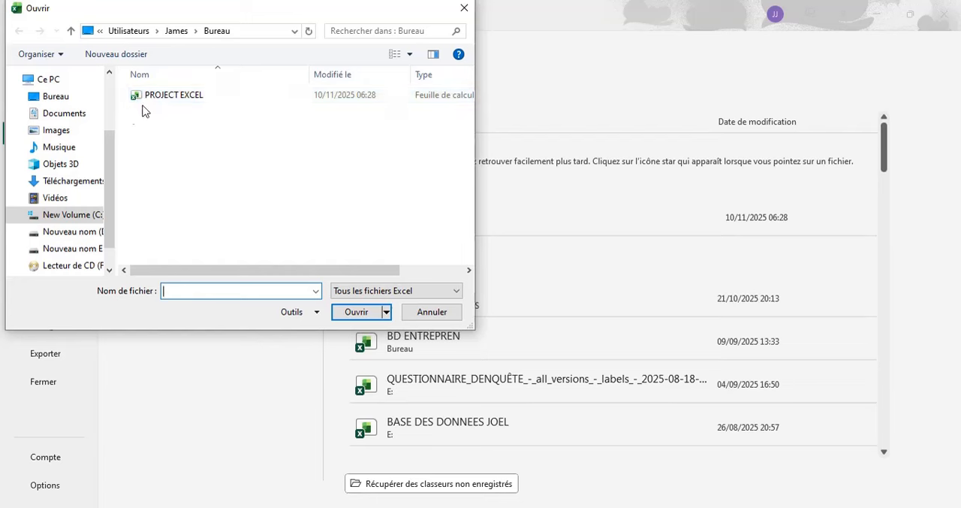
left_click(166, 100)
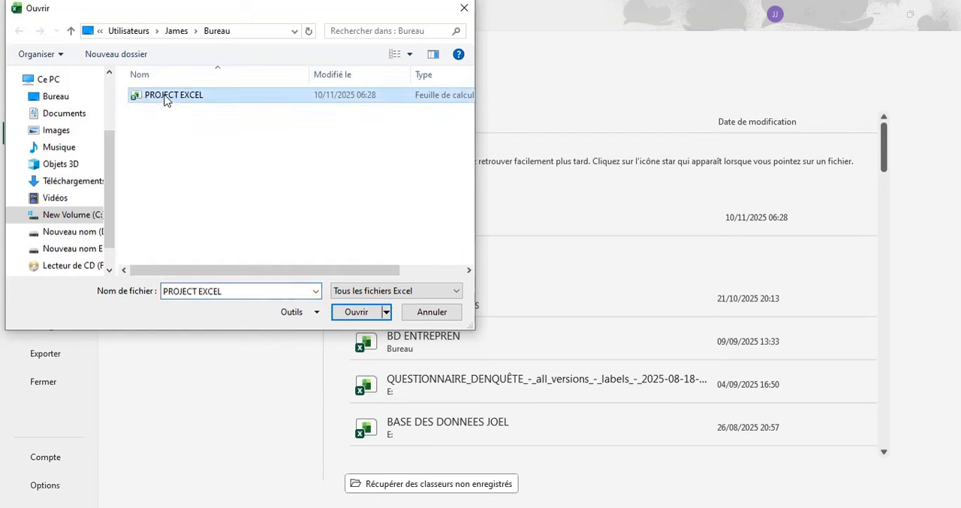
left_click(346, 314)
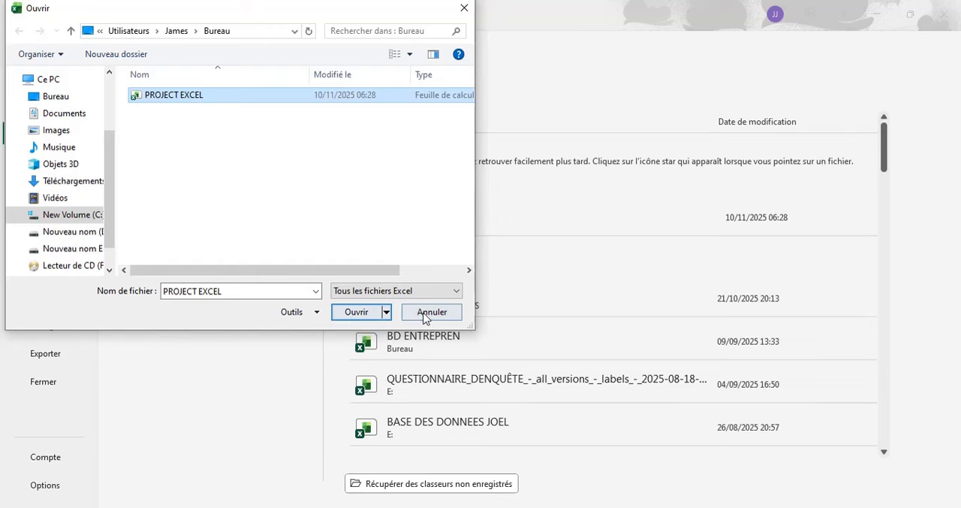
left_click(464, 8)
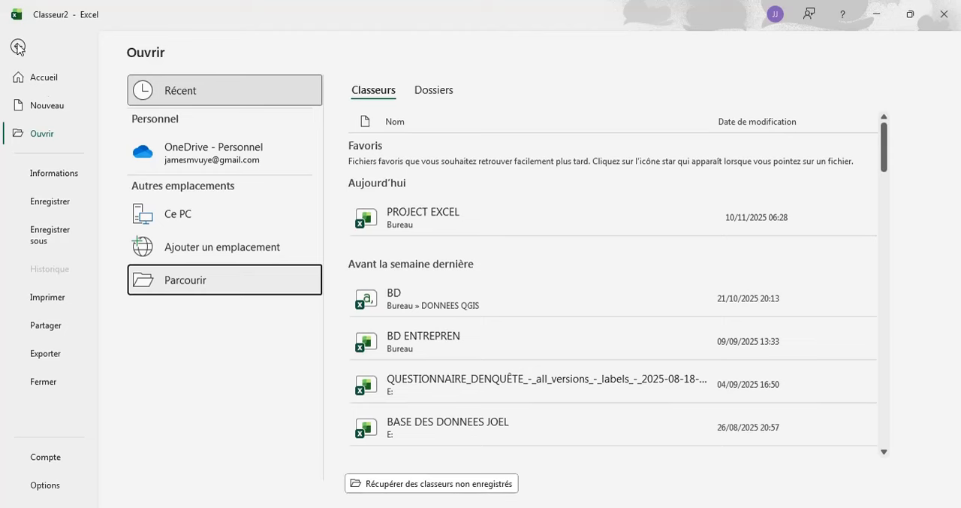
- View Excel's general options and the available insertion commands, and return to the home commands
left_click(53, 484)
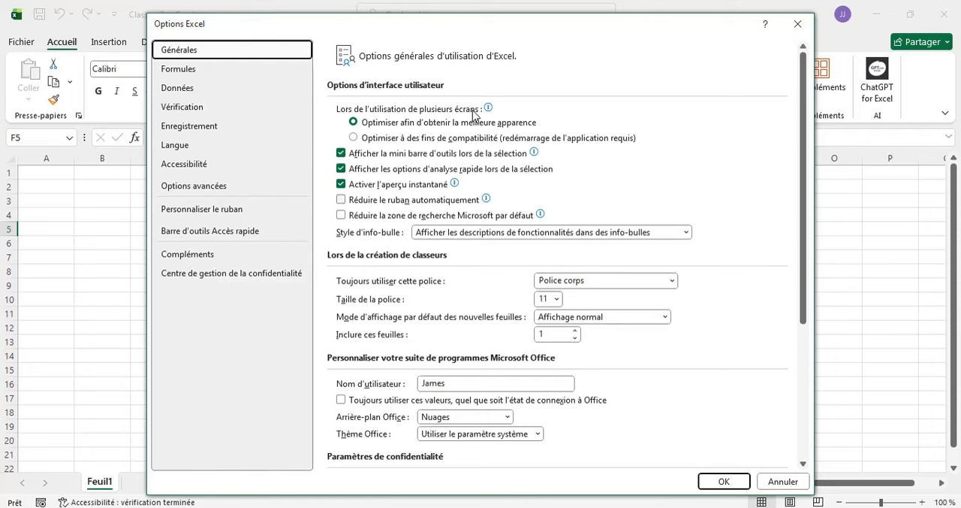
left_click(798, 23)
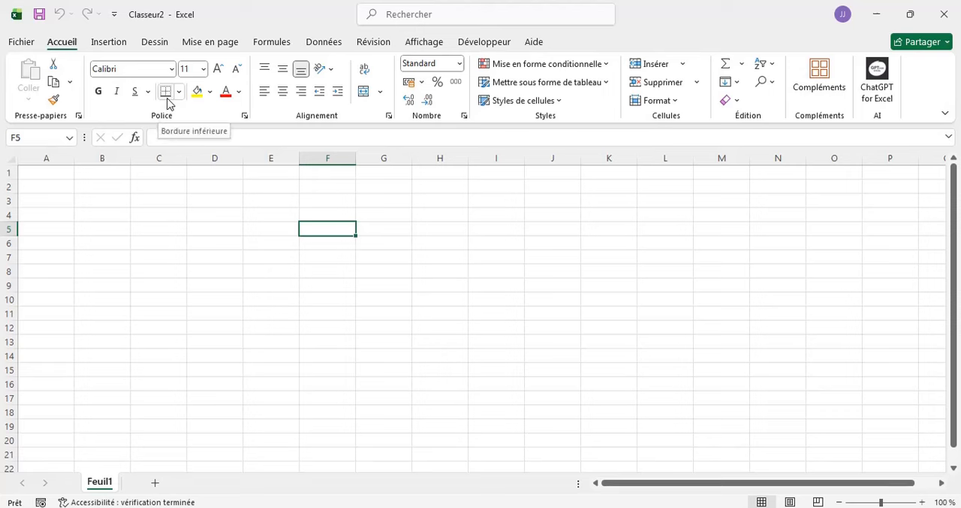
left_click(110, 43)
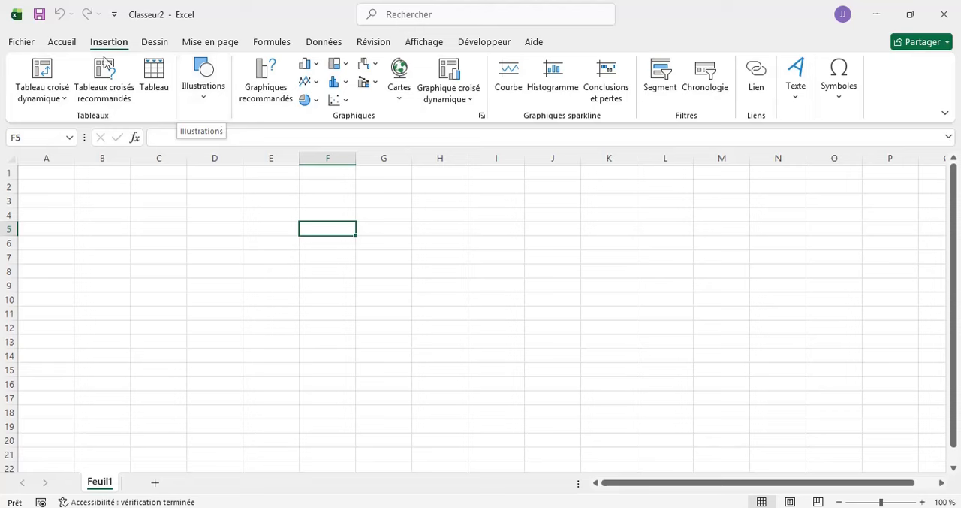
left_click(63, 43)
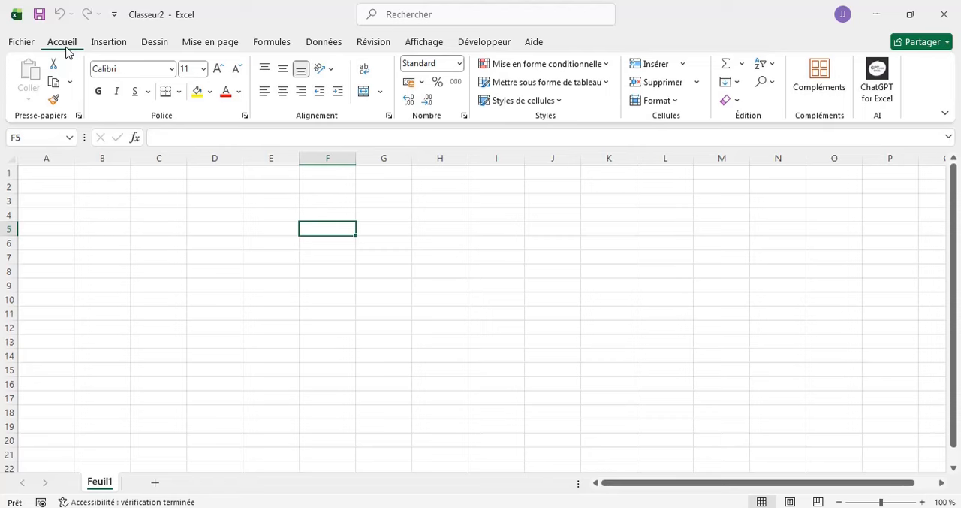
- Close the unsaved Classeur2 workbook
left_click(21, 44)
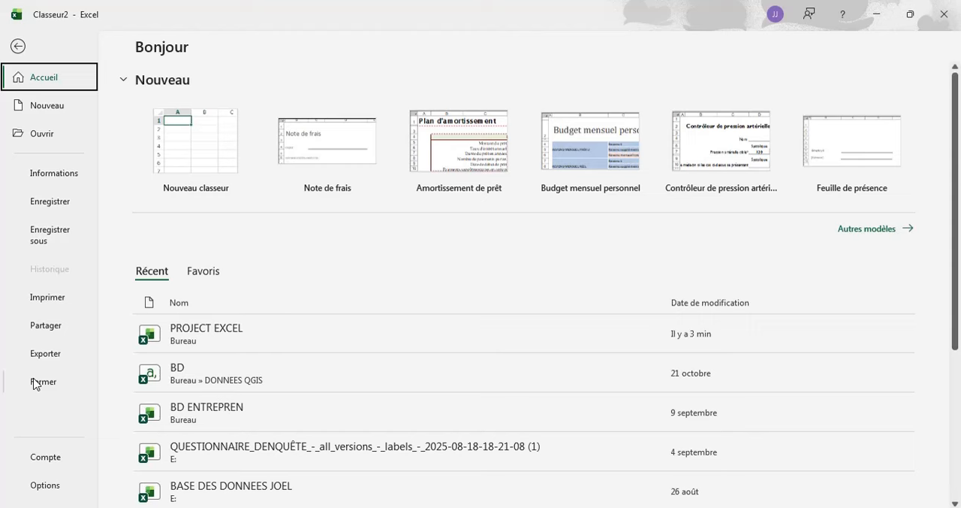
left_click(33, 384)
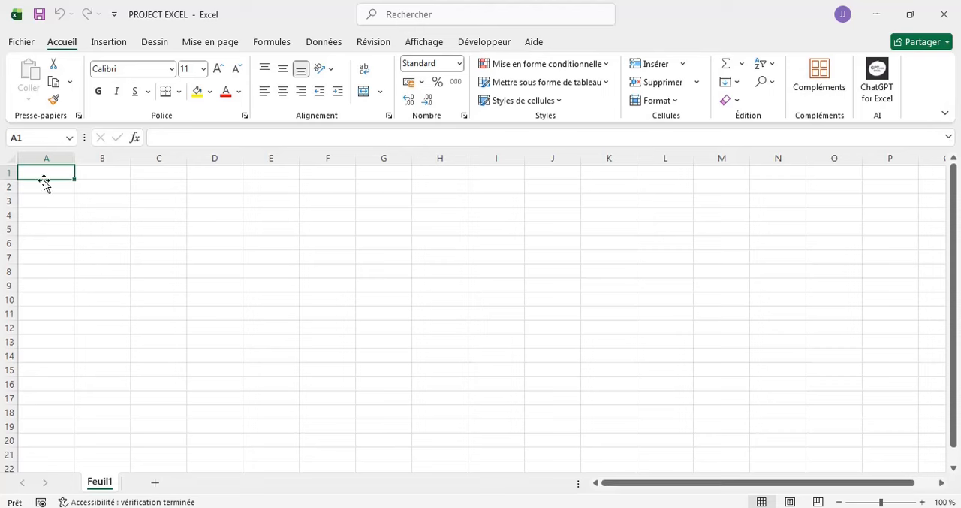
- Enter 1 in cell A1, try to close the PROJECT EXCEL workbook, and cancel at the save prompt
type("1")
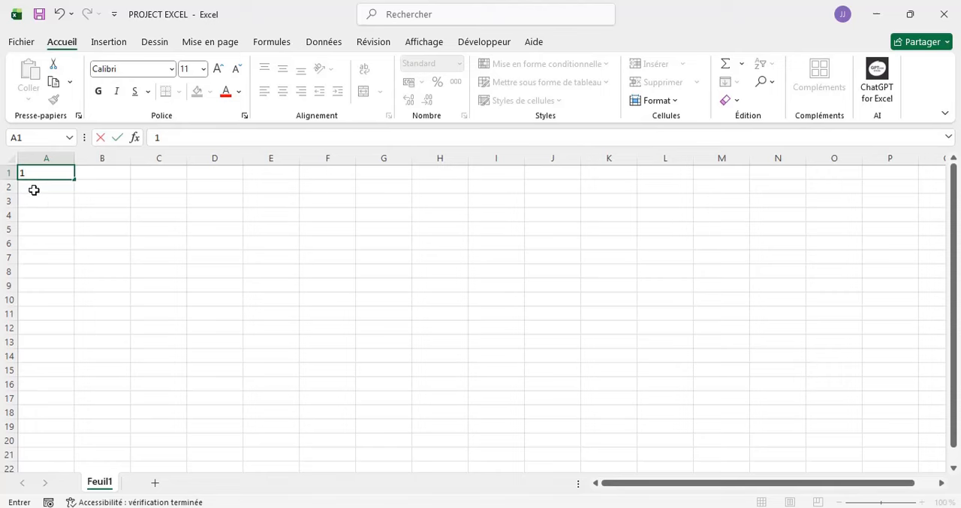
left_click(34, 190)
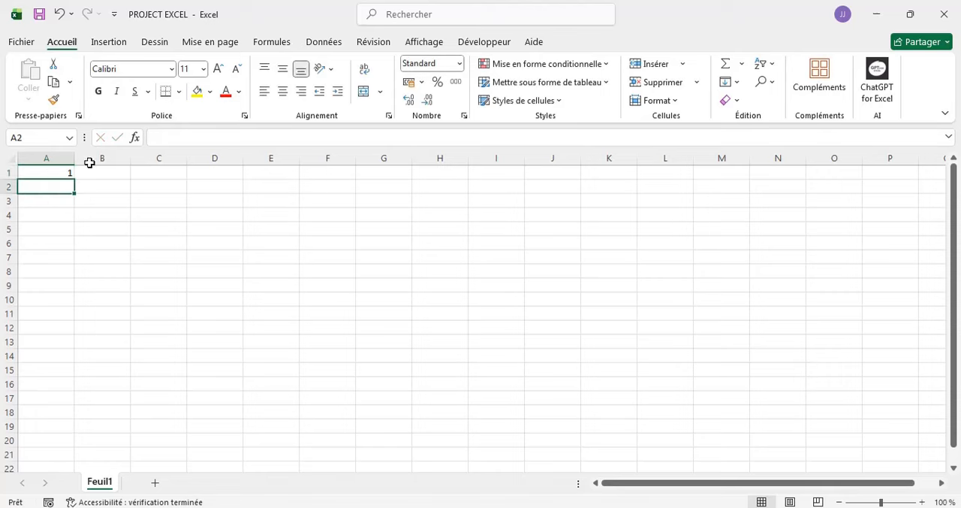
left_click(25, 44)
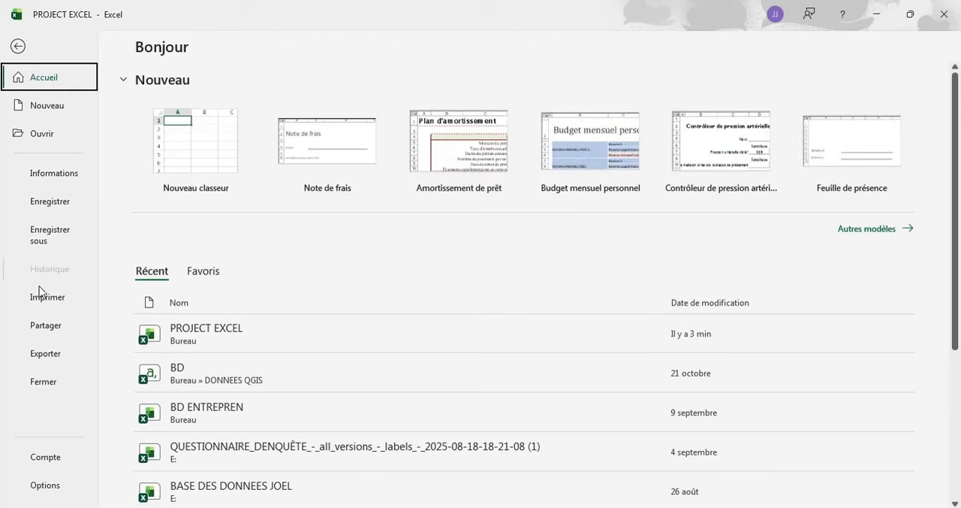
left_click(43, 383)
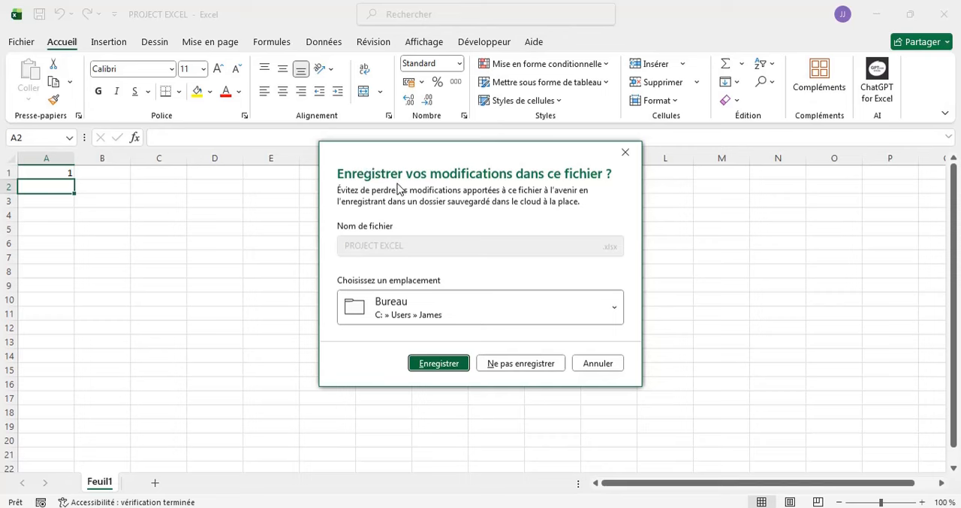
left_click(598, 366)
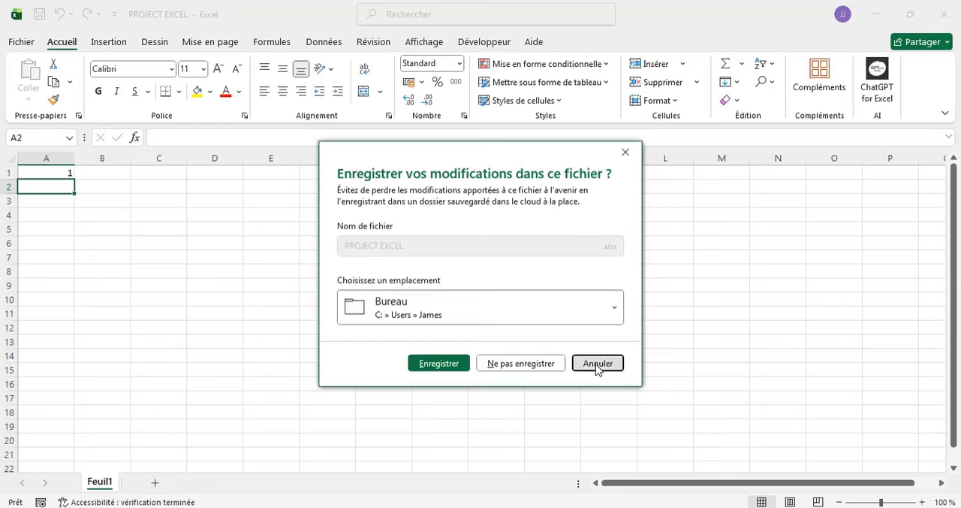
- Clear the contents of cell A1
left_click(67, 173)
key("BackSpace")
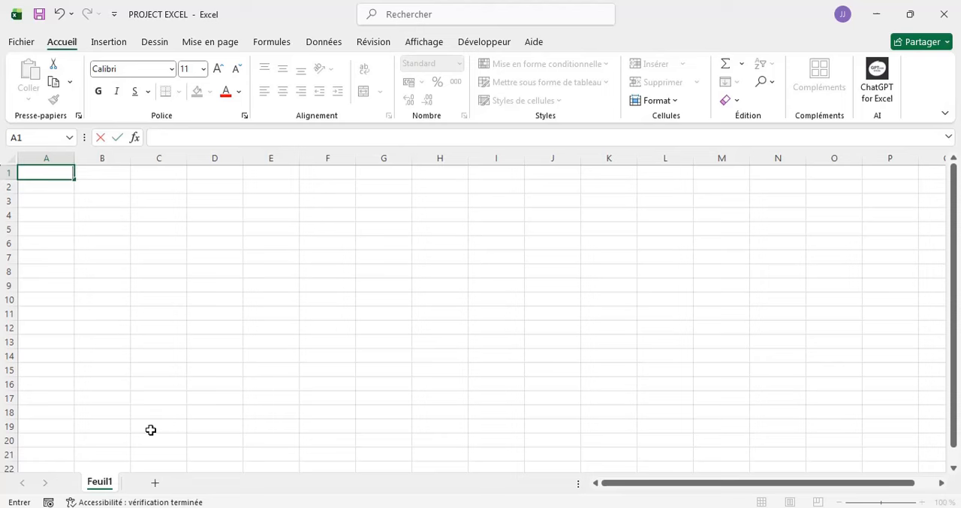
- Select the whole columns A, B, C and D one after another
left_click(48, 154)
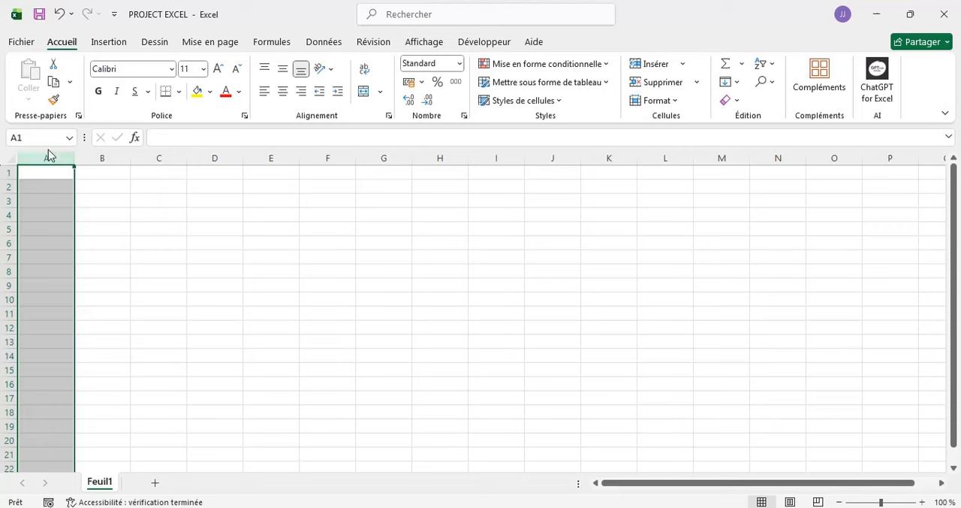
left_click(98, 157)
left_click(150, 157)
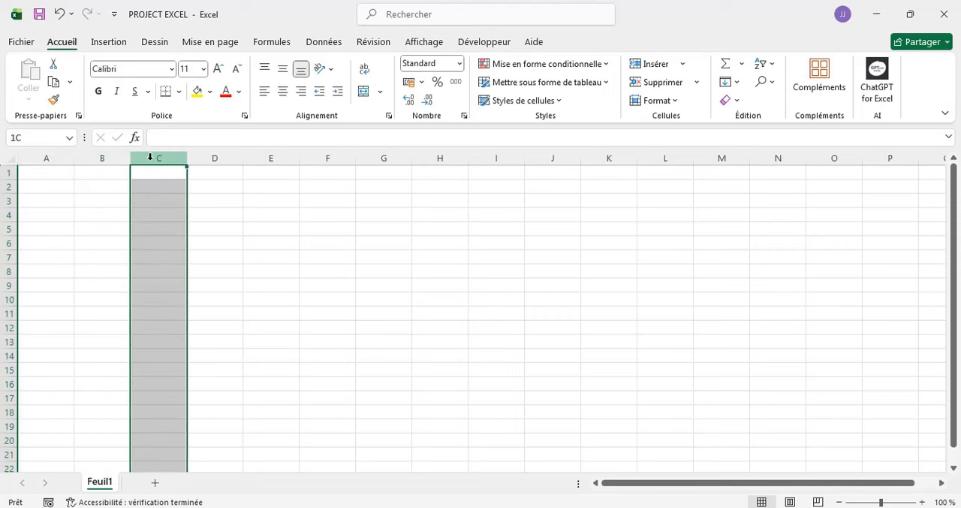
left_click(215, 156)
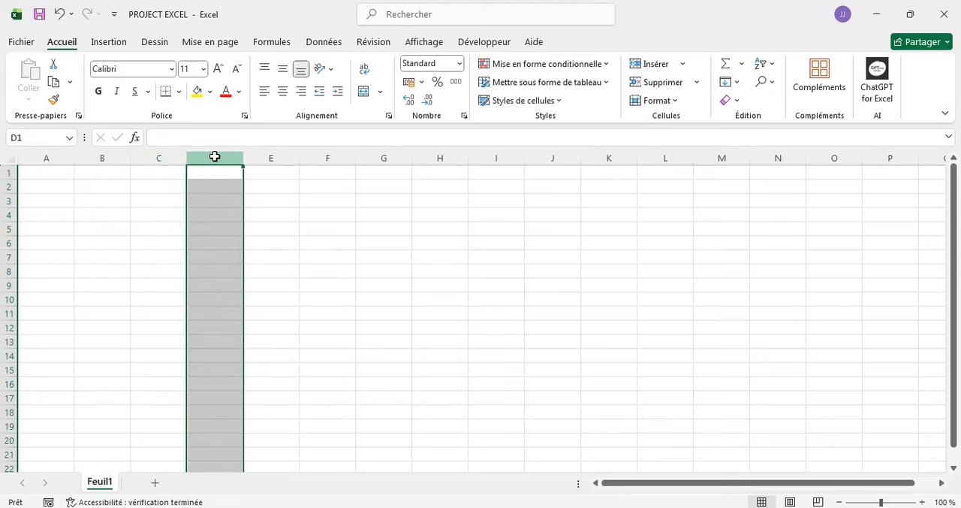
- Select the whole rows 1, 2 and 3 one after another
left_click(3, 172)
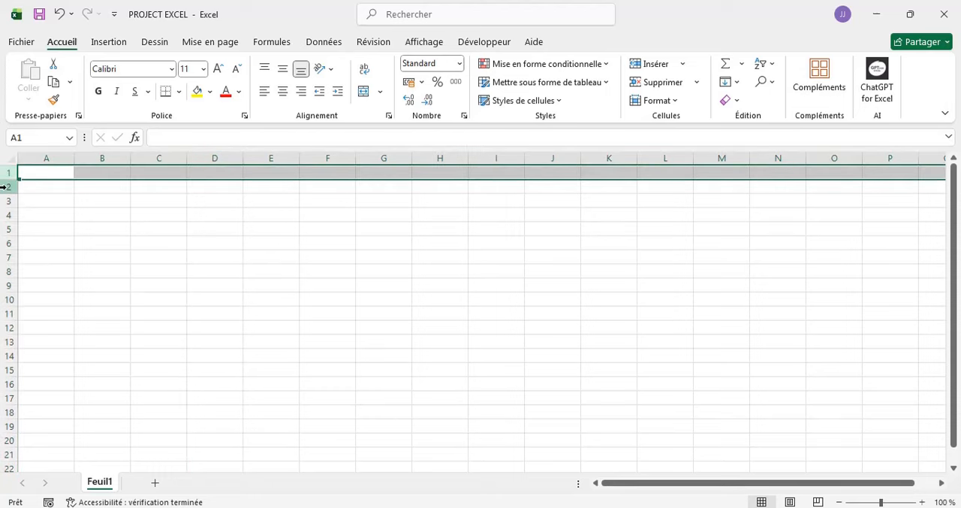
left_click(6, 185)
left_click_drag(7, 206, 8, 204)
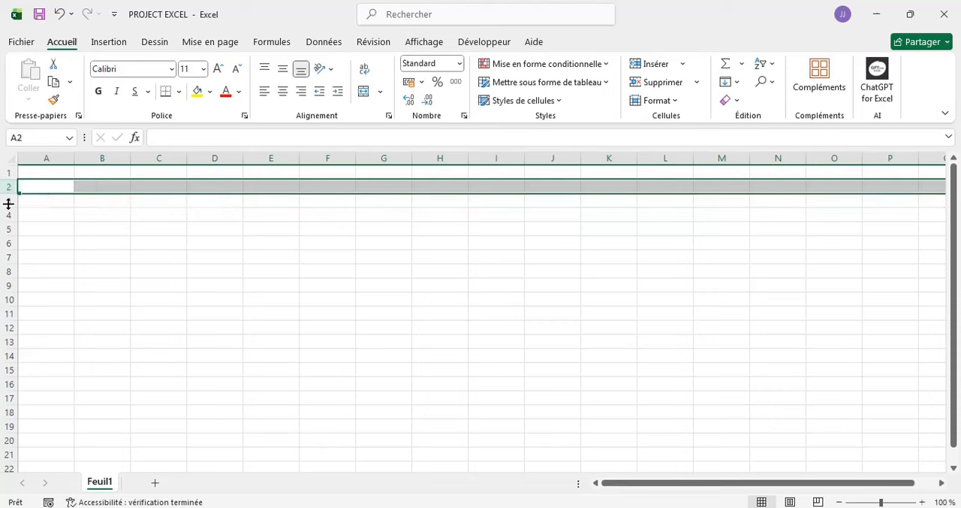
left_click(7, 200)
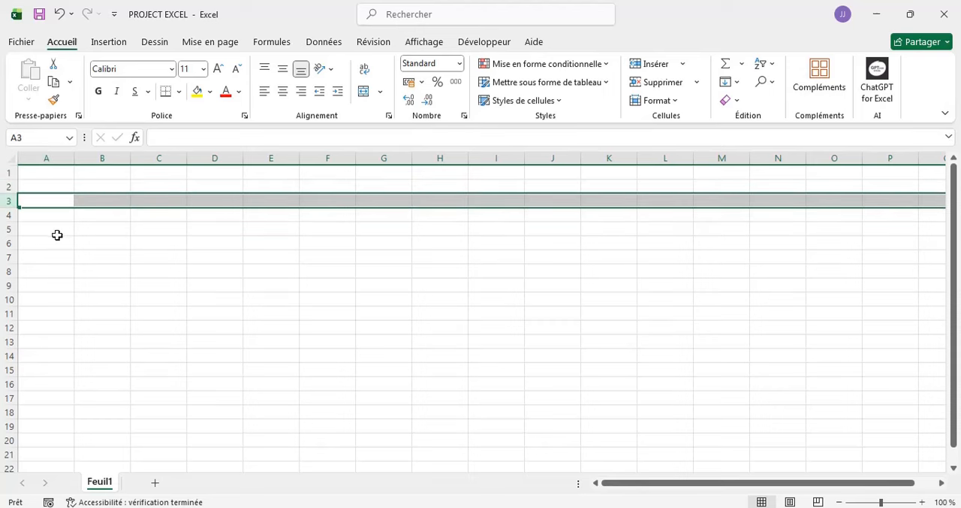
- Select the individual cells A2, D6 and B10 one after another
left_click(50, 185)
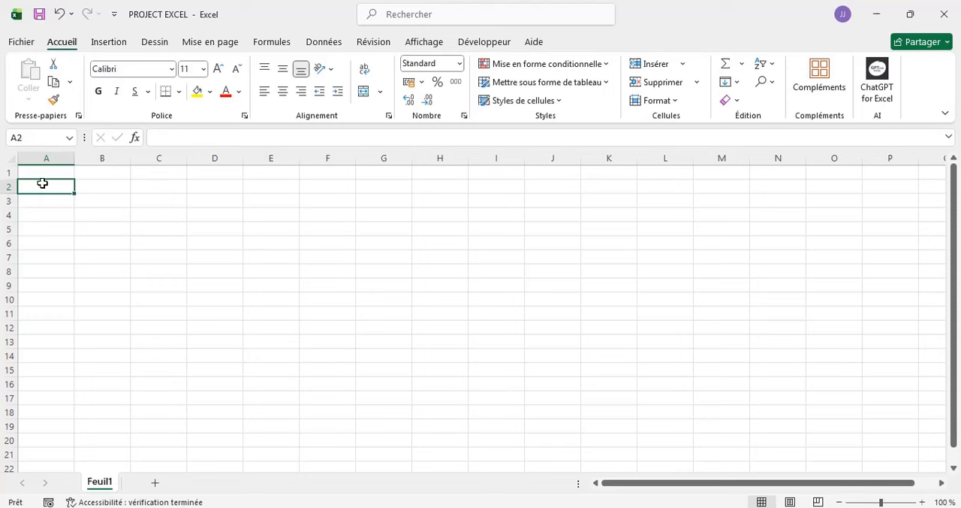
left_click(208, 245)
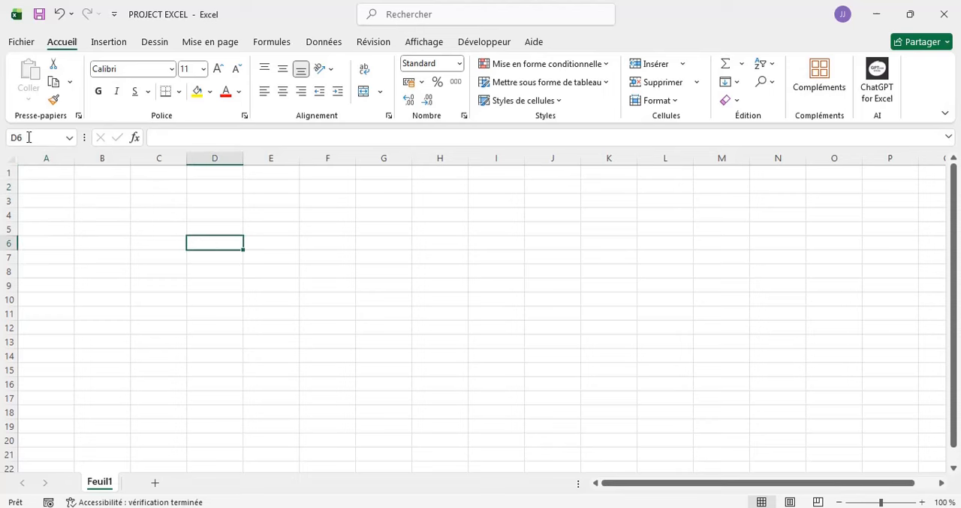
left_click(95, 298)
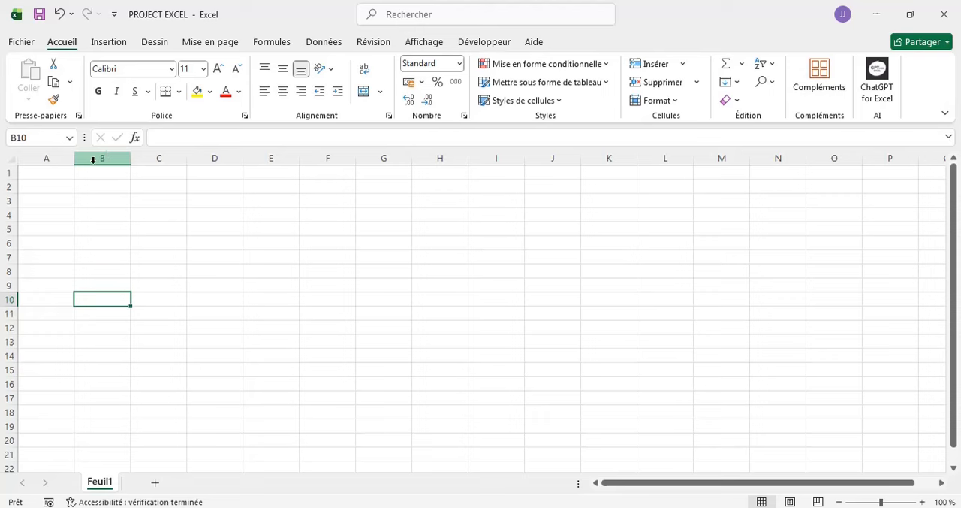
- Select row 1 and examine the column lettering across the sheet beyond column Z, returning to column A
left_click(6, 172)
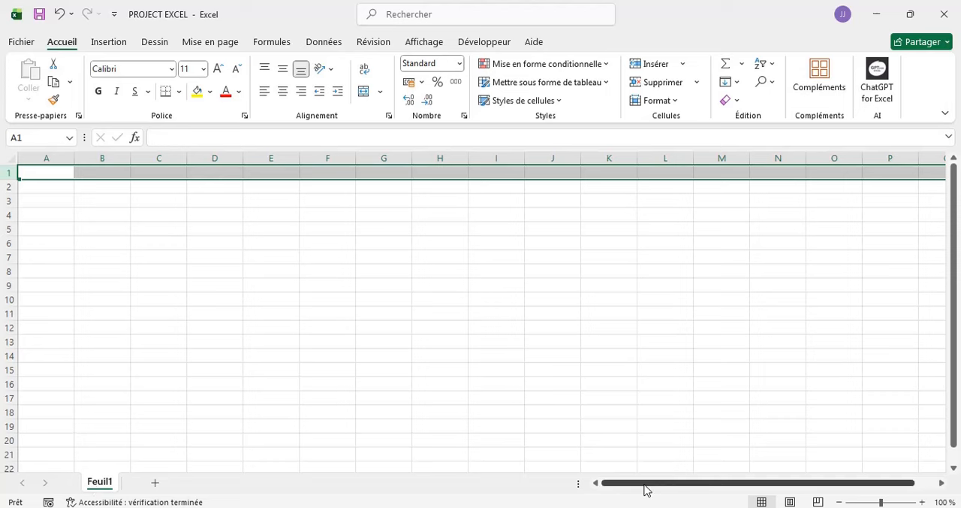
left_click_drag(629, 486, 702, 496)
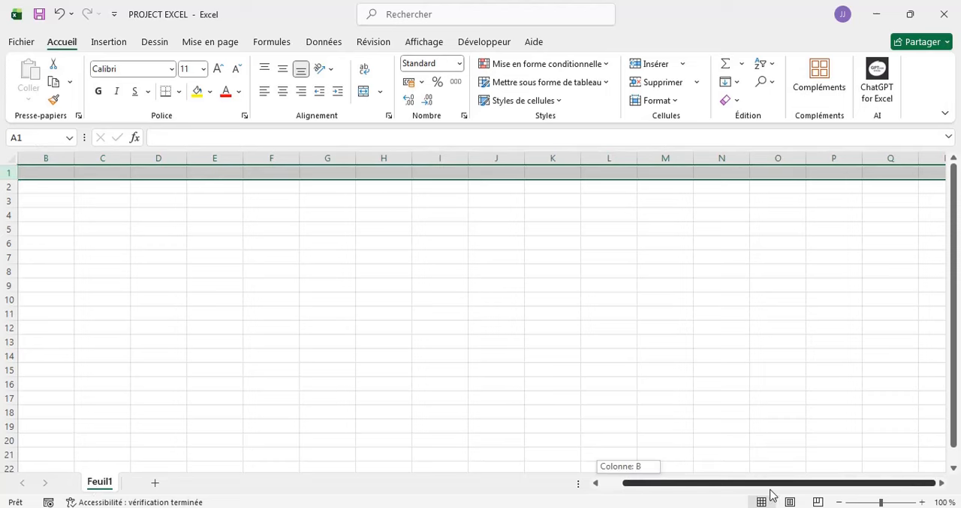
left_click_drag(774, 494, 773, 494)
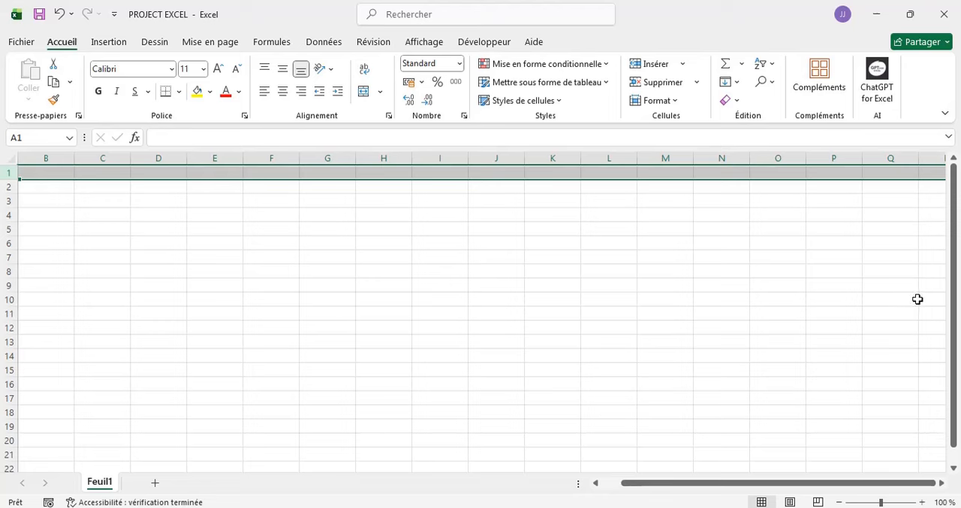
left_click_drag(818, 486, 819, 486)
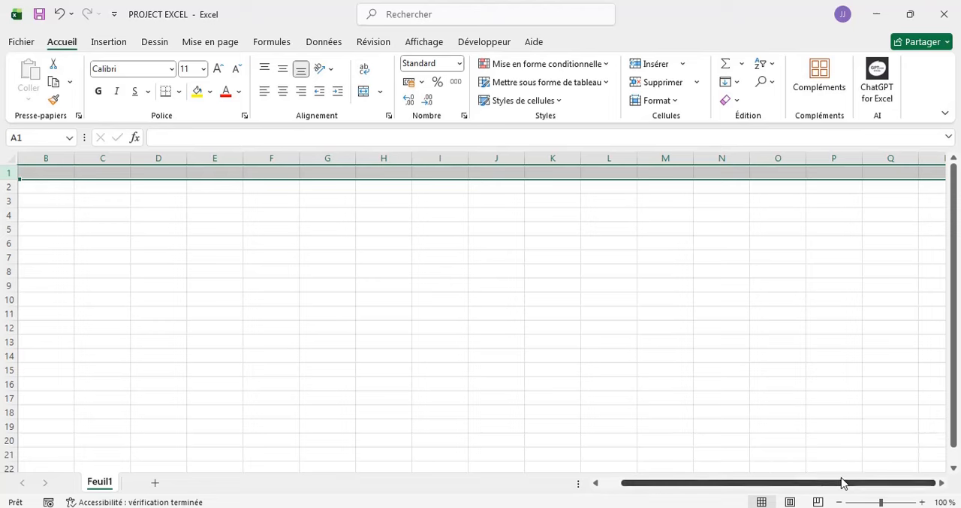
scroll(550, 408, "right", 15)
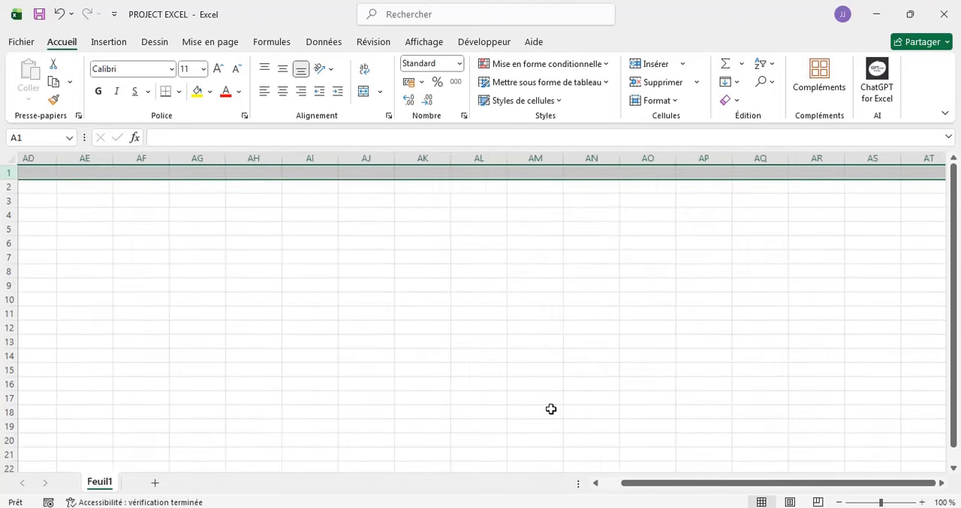
scroll(551, 409, "right", 3)
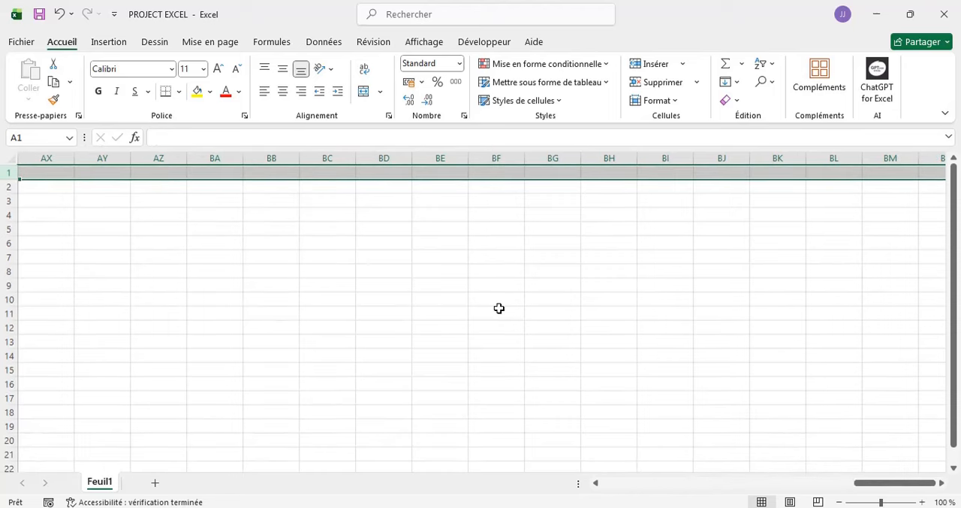
scroll(499, 308, "right", 5)
scroll(498, 308, "right", 8)
scroll(92, 324, "left", 6)
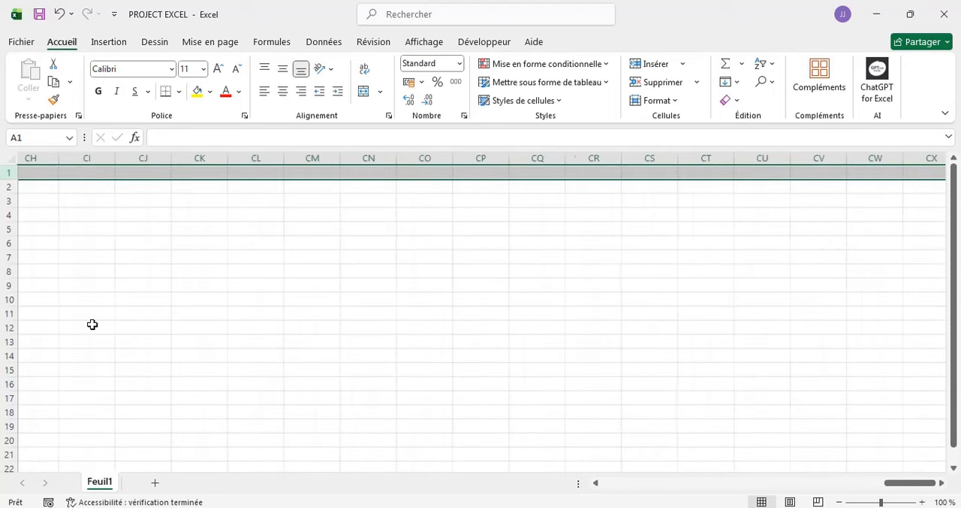
scroll(93, 324, "left", 20)
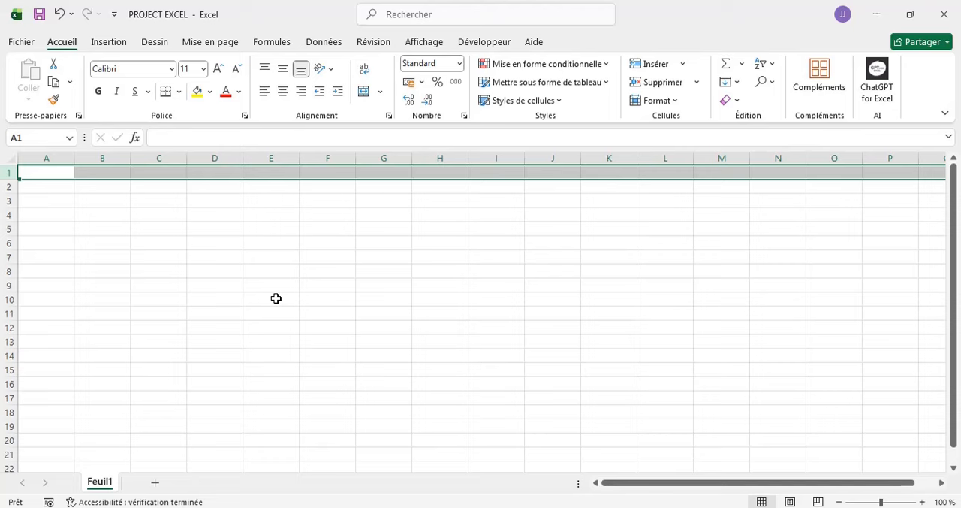
- Examine the row numbering down the sheet past row 700, and come back up to about row 256
scroll(276, 298, "down", 15)
scroll(276, 298, "right", 2)
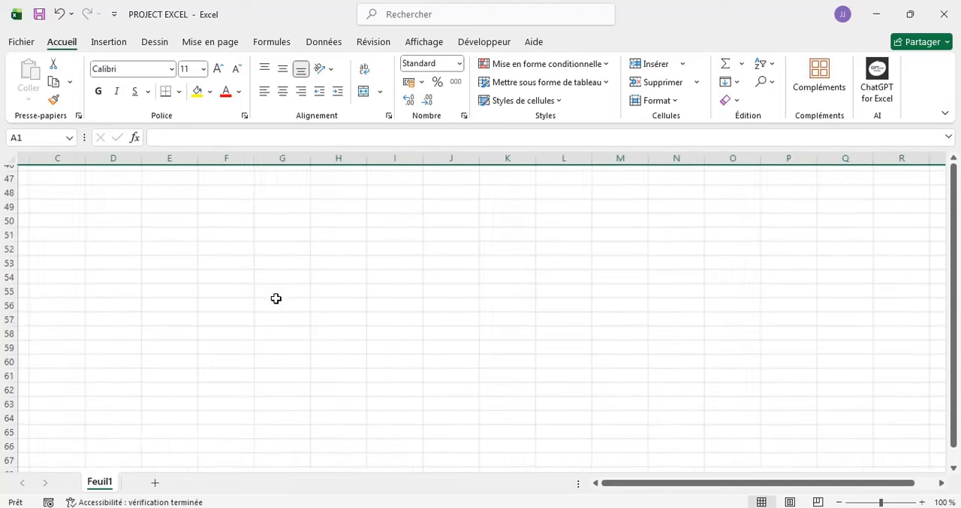
scroll(276, 298, "down", 3)
scroll(276, 299, "left", 2)
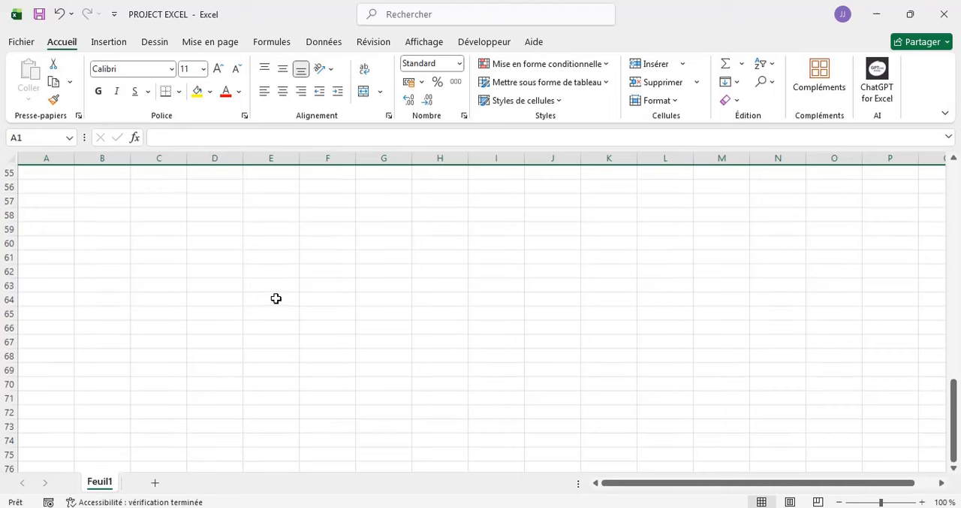
scroll(846, 333, "down", 20)
scroll(845, 333, "right", 1)
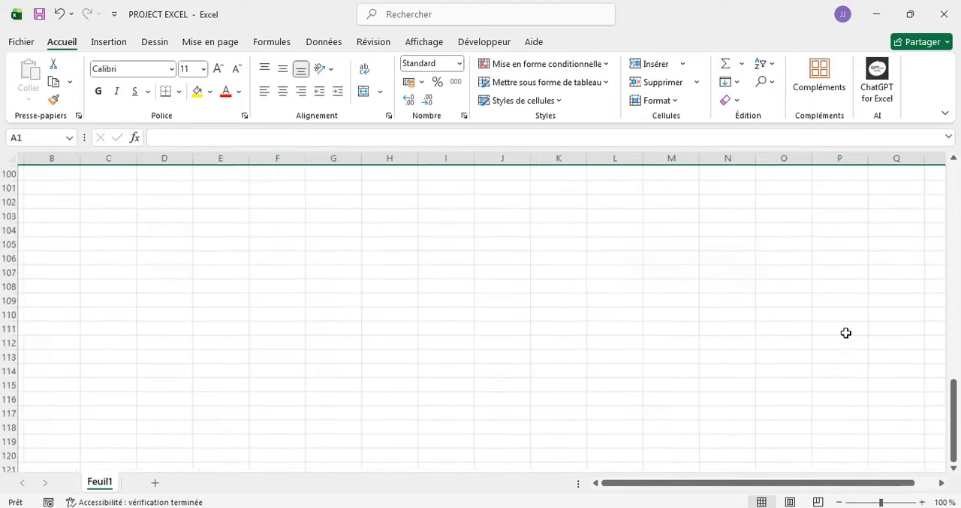
scroll(845, 333, "down", 20)
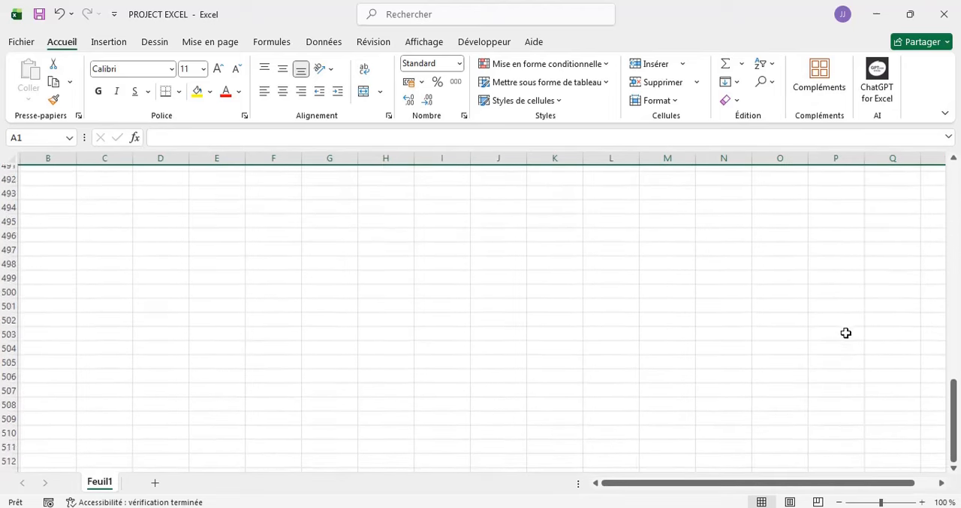
scroll(846, 333, "down", 15)
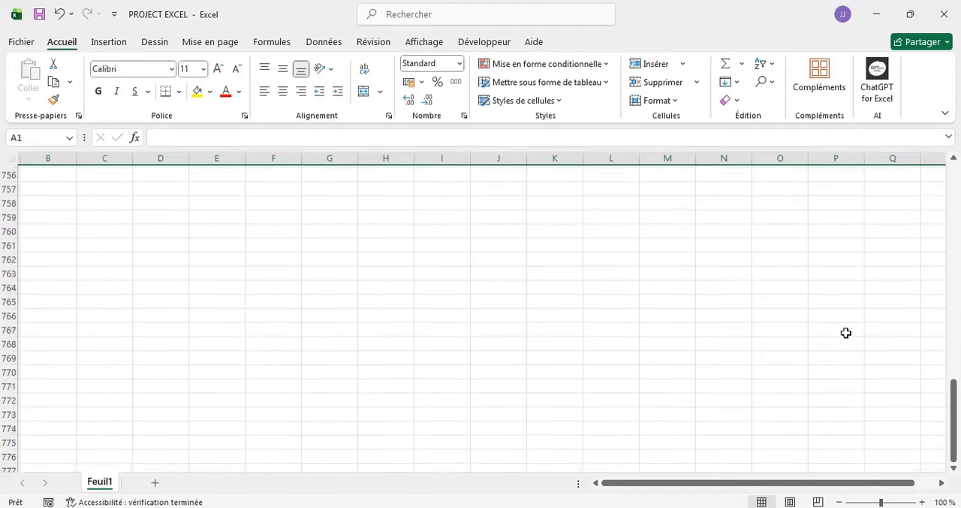
scroll(680, 245, "up", 20)
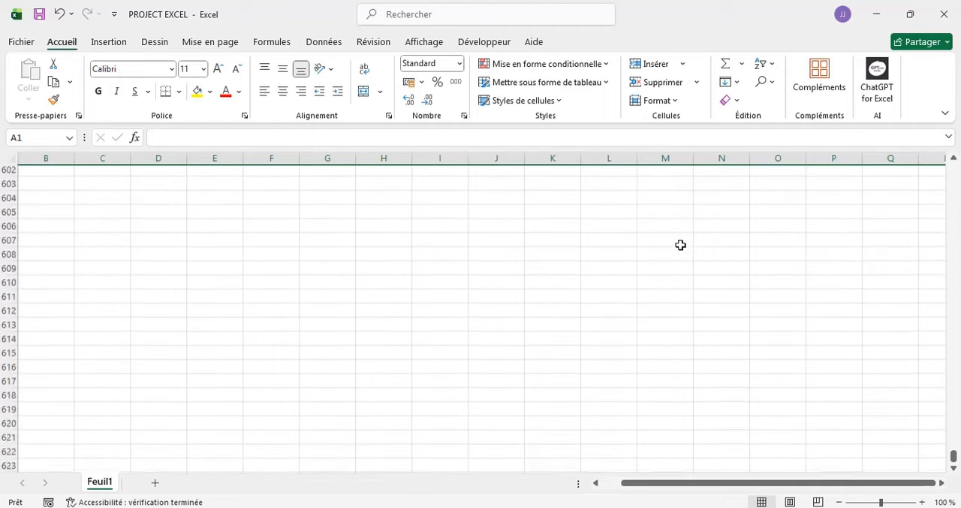
scroll(681, 244, "up", 20)
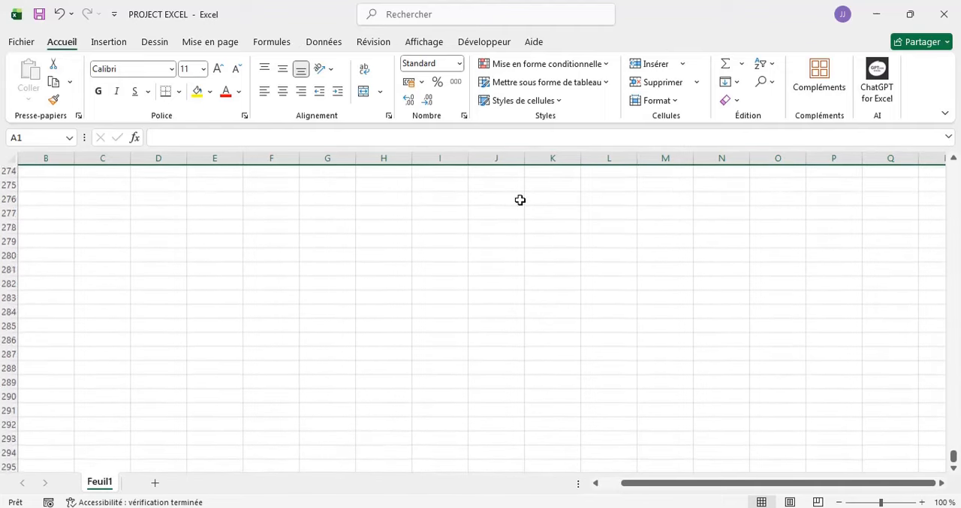
scroll(712, 223, "up", 1)
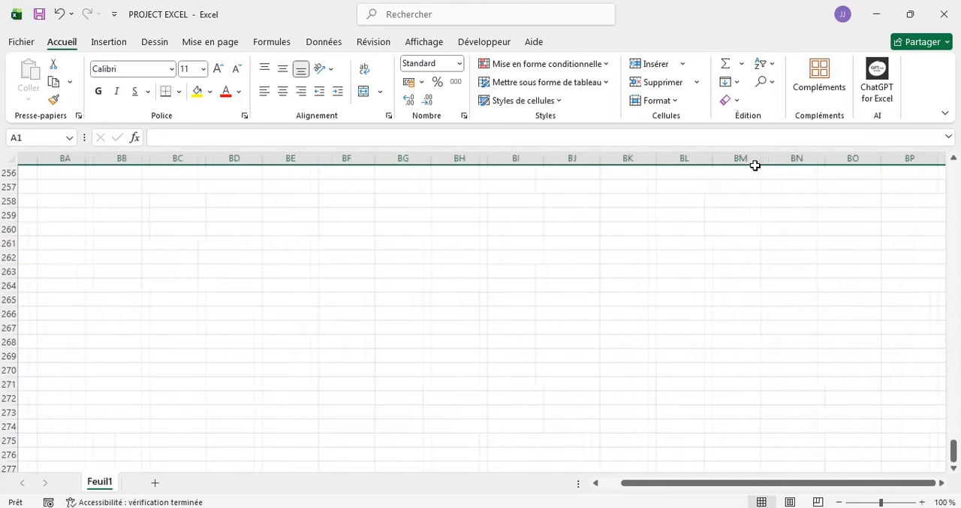
- Examine the column lettering across the sheet past column JD, and return to column A and row 1
scroll(307, 177, "right", 2)
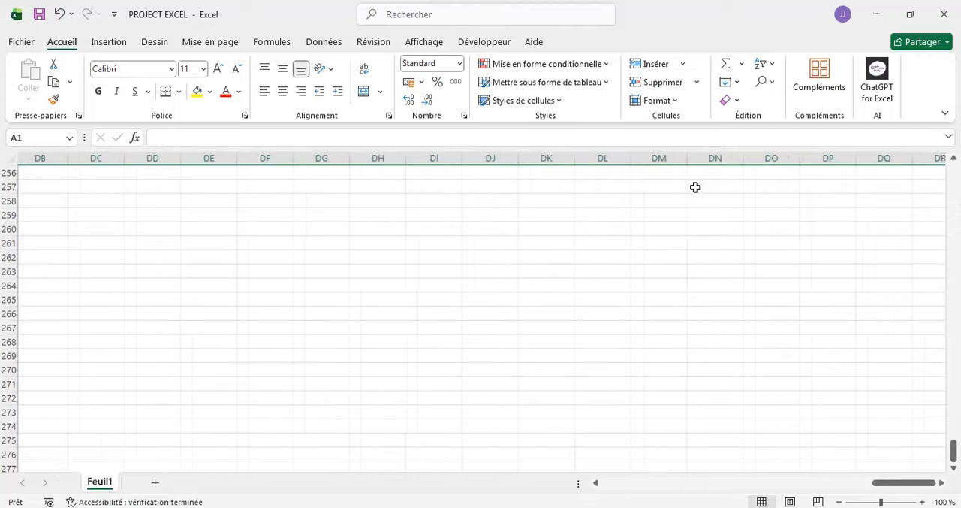
scroll(695, 187, "right", 20)
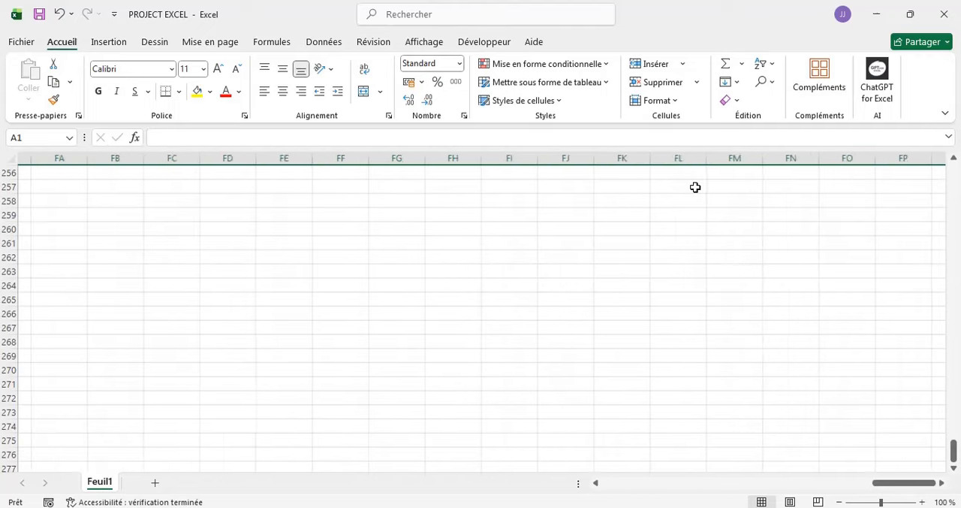
scroll(695, 187, "right", 20)
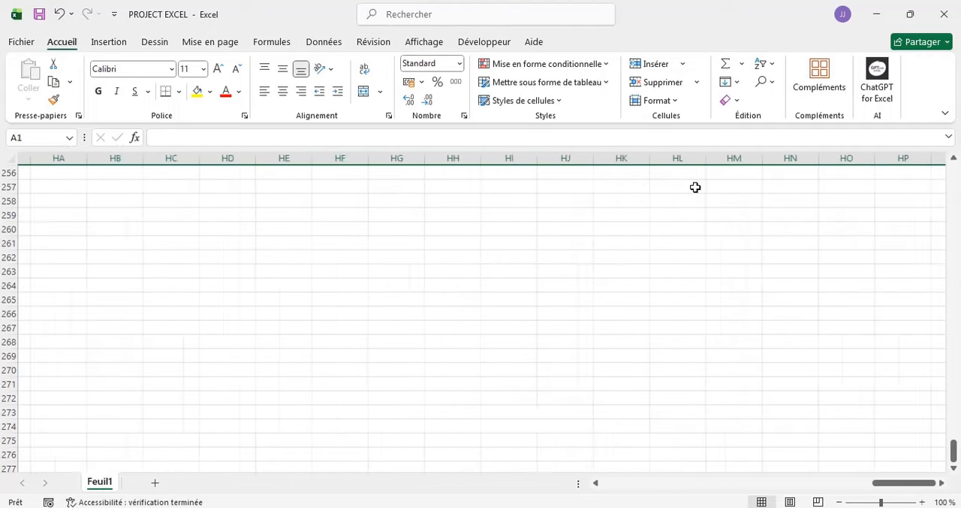
scroll(695, 187, "right", 20)
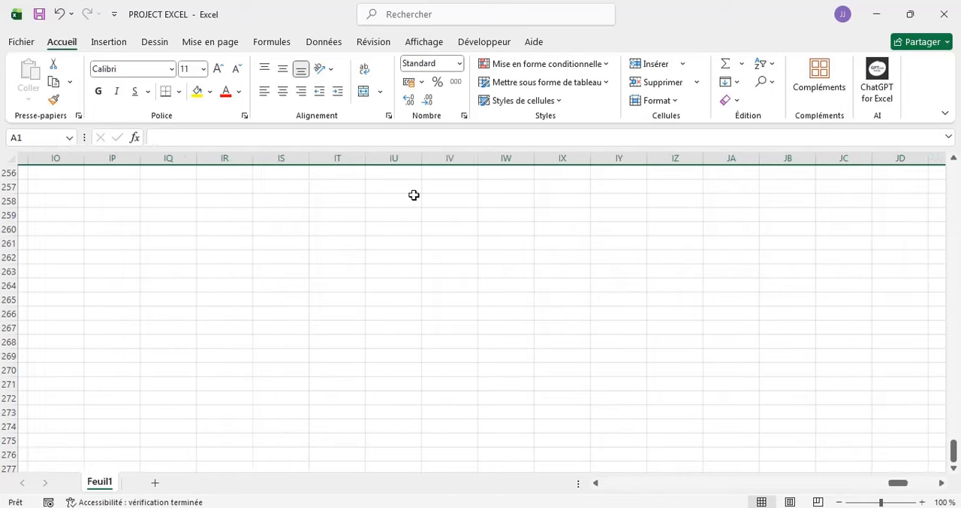
scroll(273, 195, "left", 20)
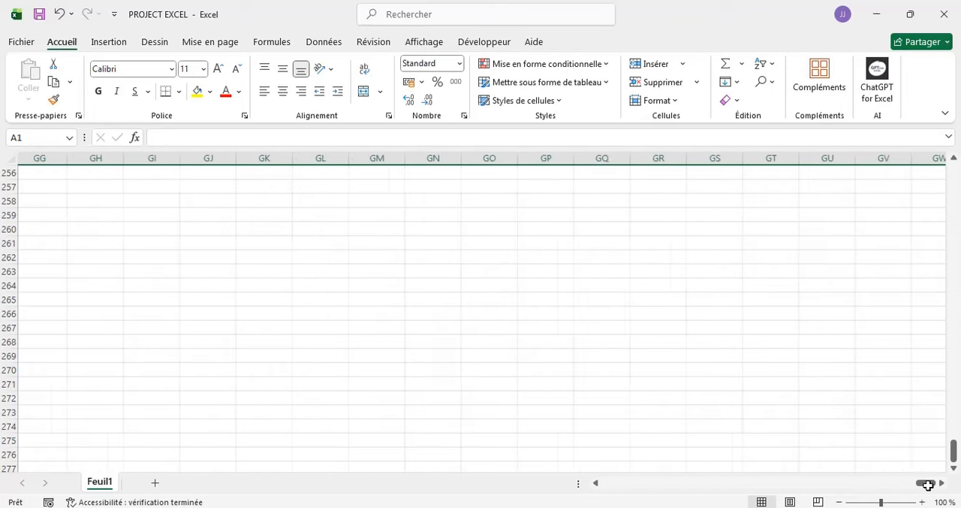
left_click_drag(929, 485, 885, 487)
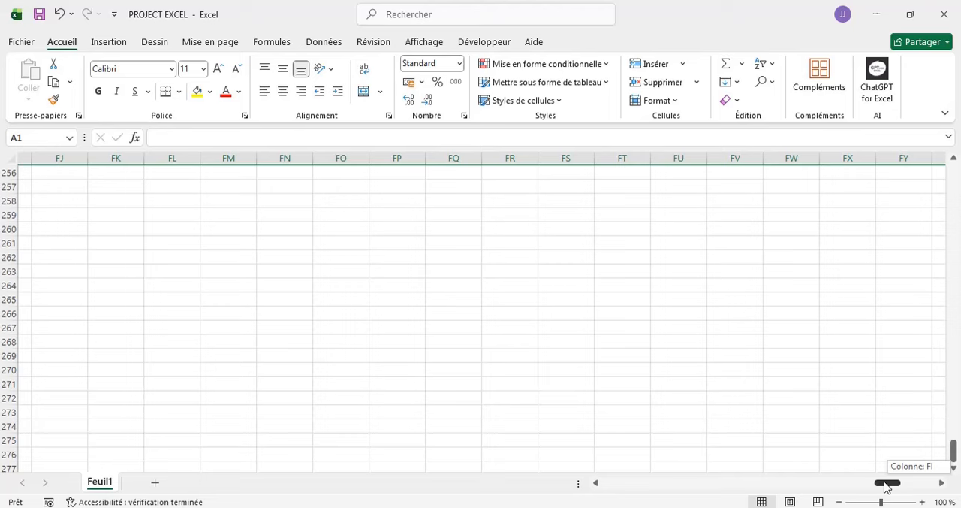
left_click_drag(885, 487, 585, 486)
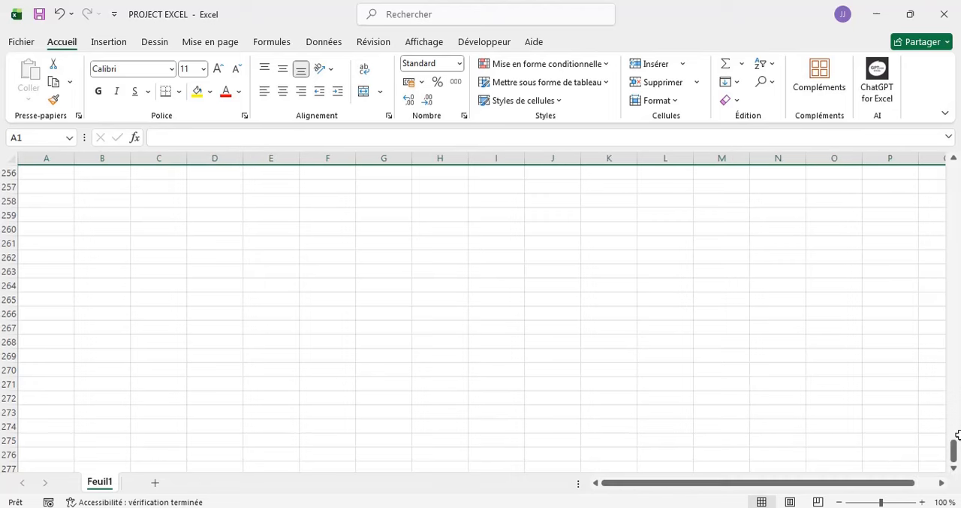
left_click_drag(954, 447, 959, 169)
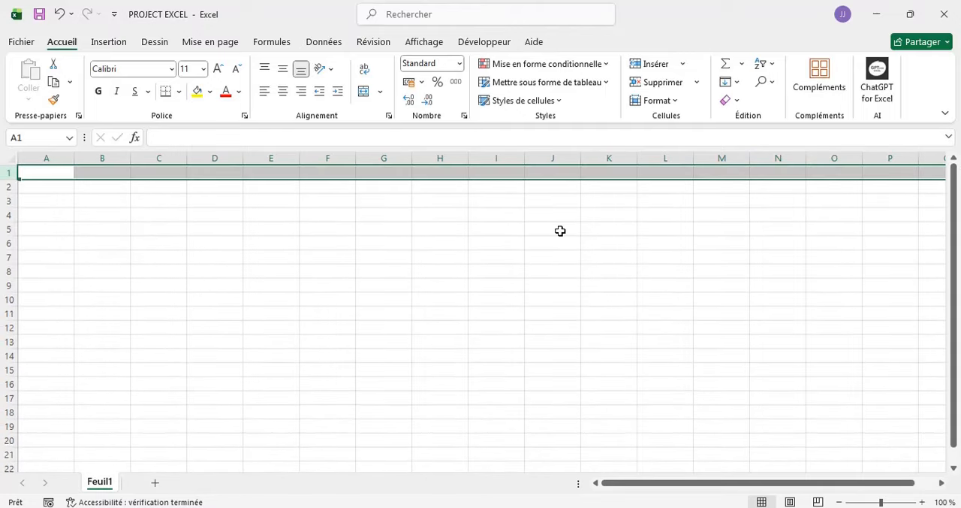
- Select the non-adjacent cells B2, D2, E7, B7, C5, D11, F3 and B11 together, and clear the selection by selecting C13
left_click(44, 185)
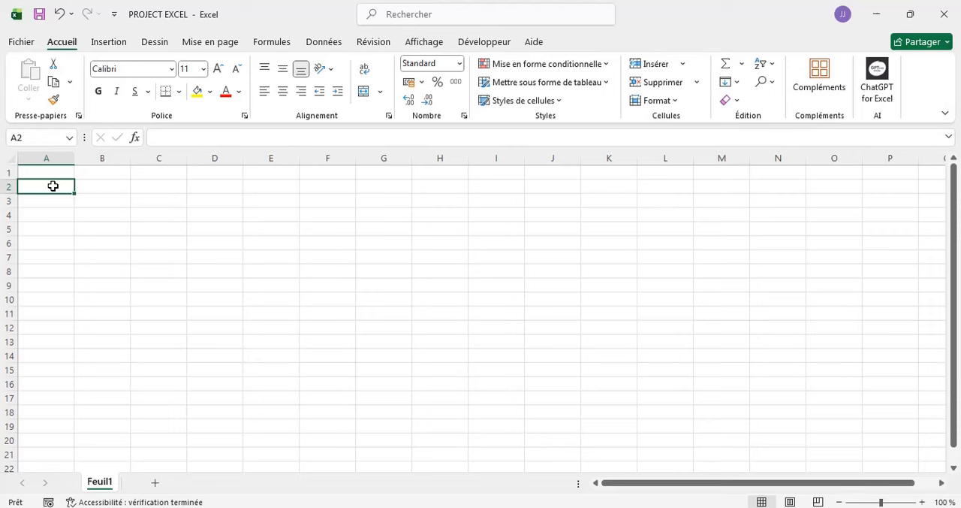
left_click(102, 185)
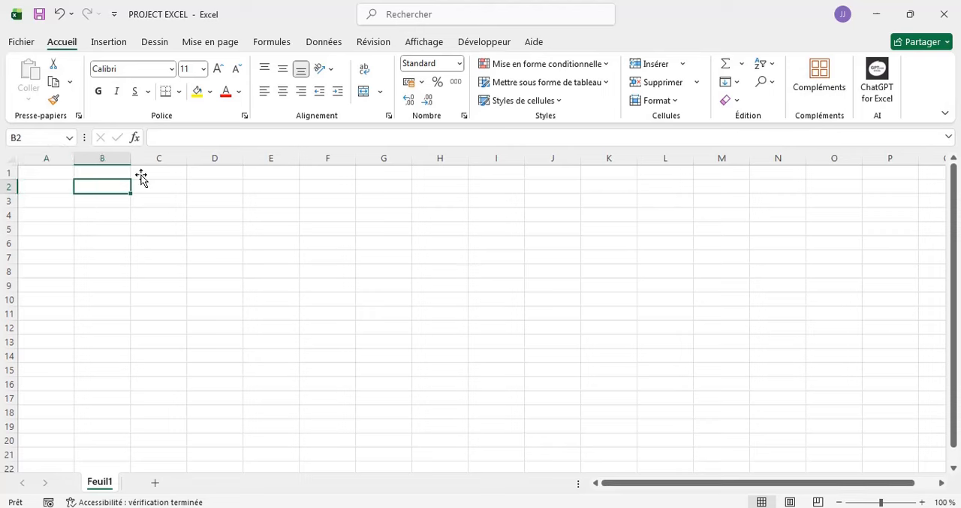
left_click(209, 188, "ctrl")
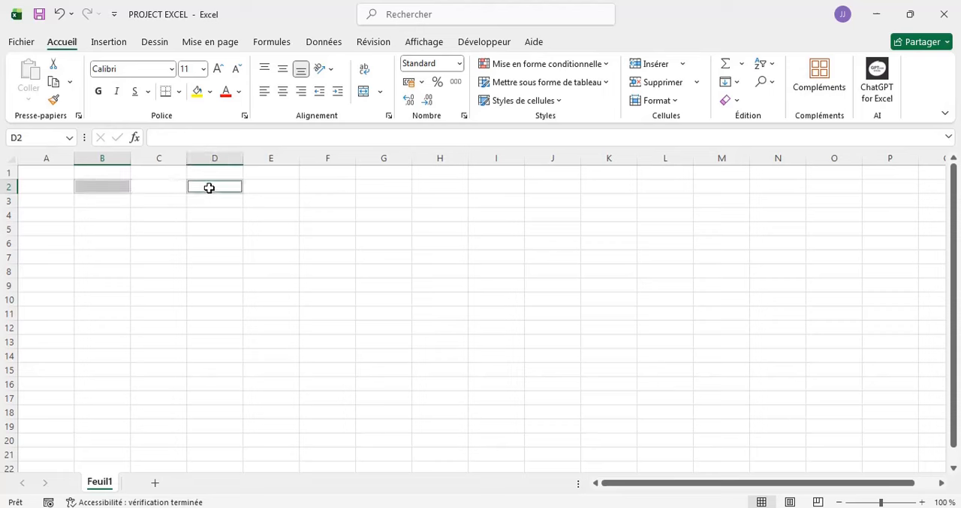
left_click(266, 253, "ctrl")
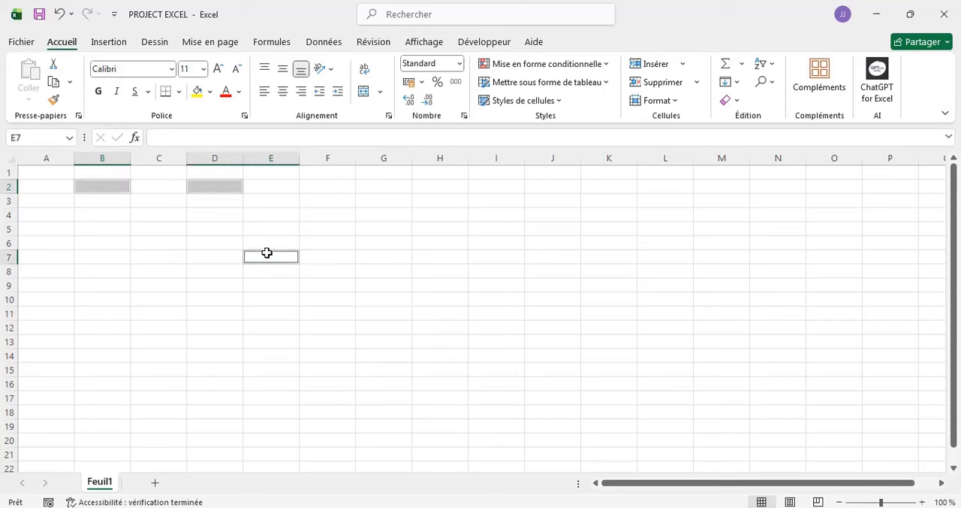
left_click(83, 262, "ctrl")
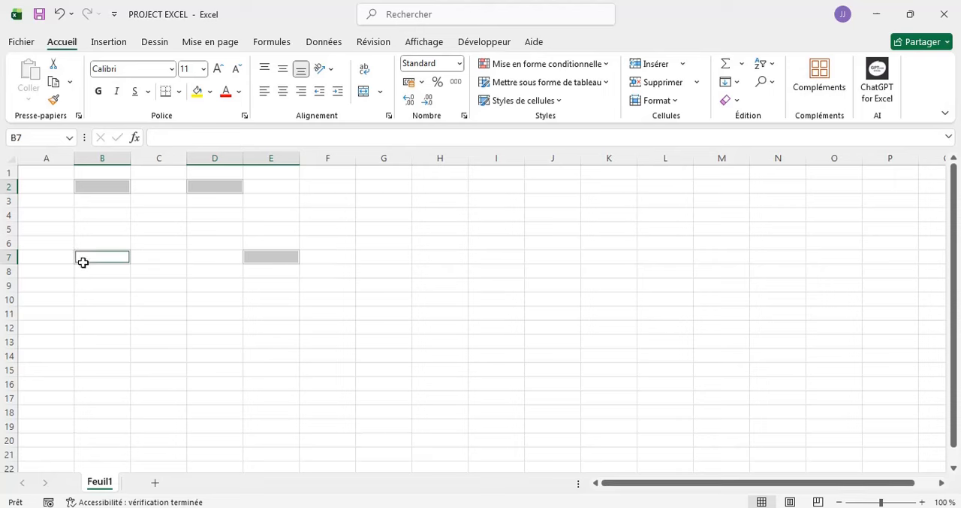
left_click(171, 224, "ctrl")
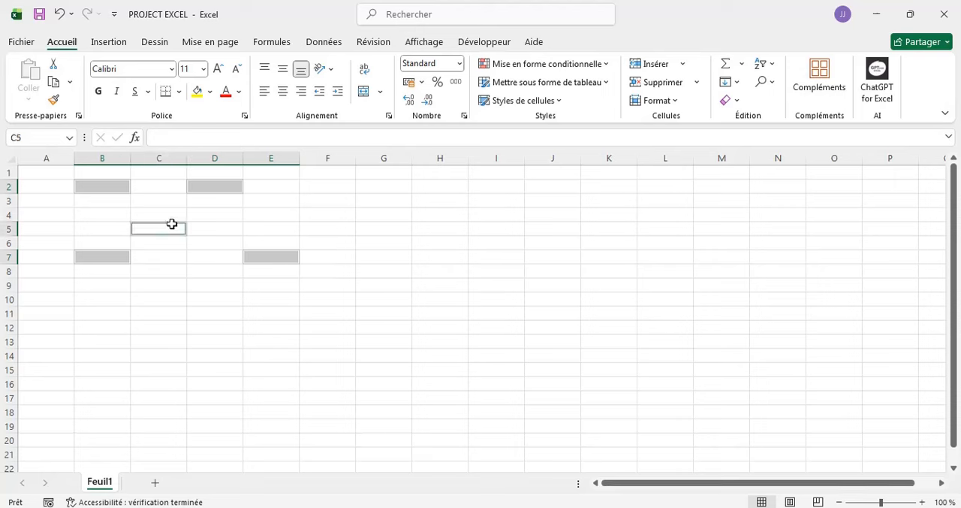
left_click(216, 311, "ctrl")
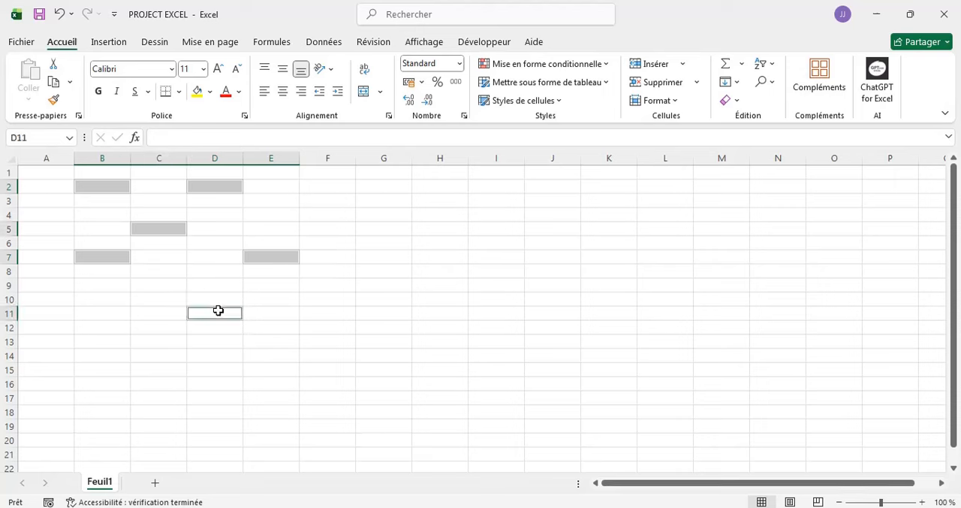
left_click(315, 204, "ctrl")
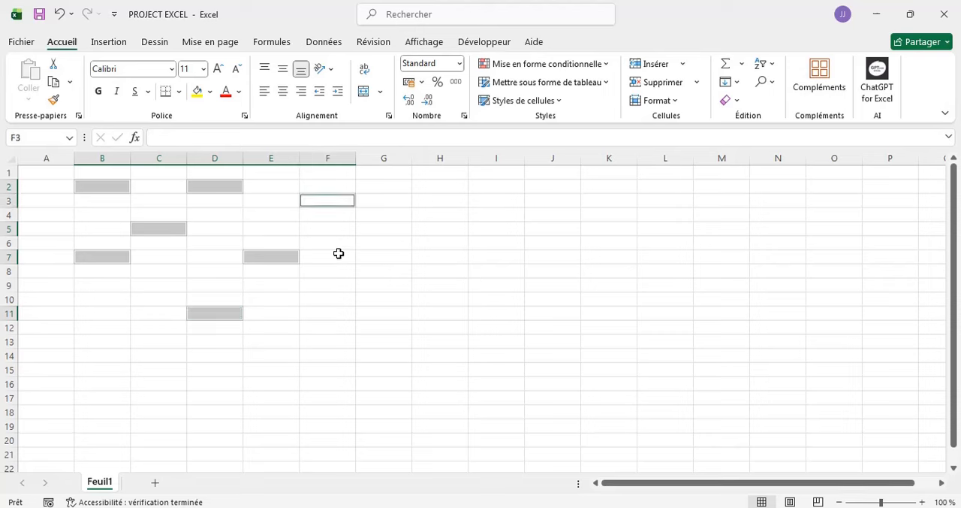
left_click(96, 307, "ctrl")
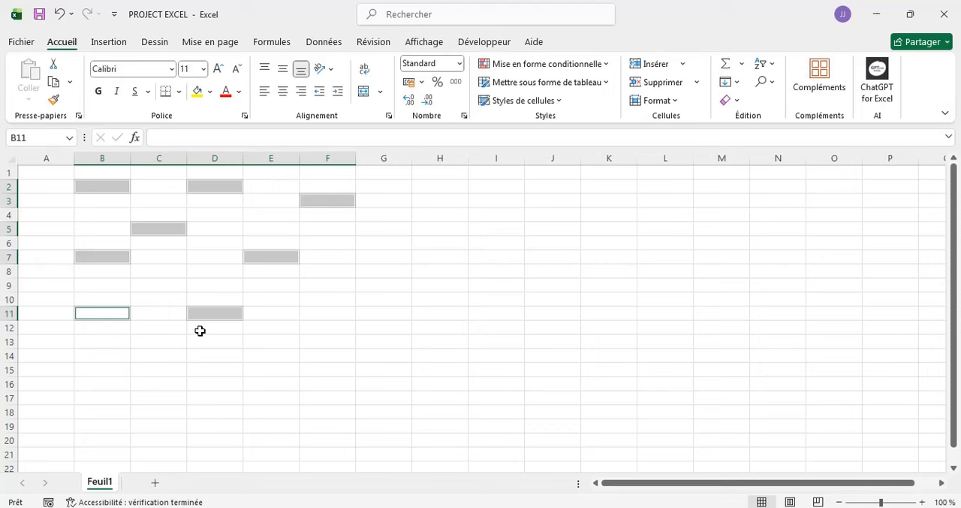
left_click(165, 342)
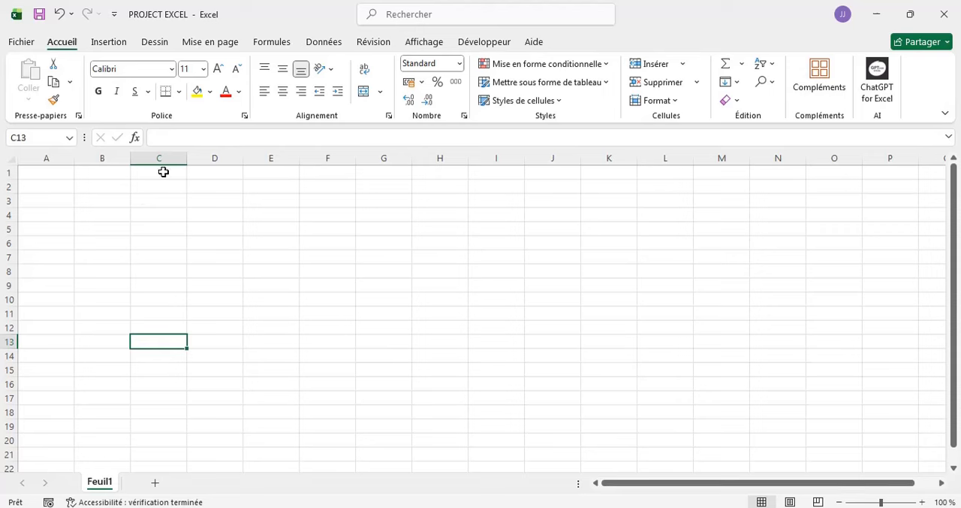
- Select the whole rows 2, 3 and 4 together, and clear the selection by selecting cell C9
left_click(7, 187)
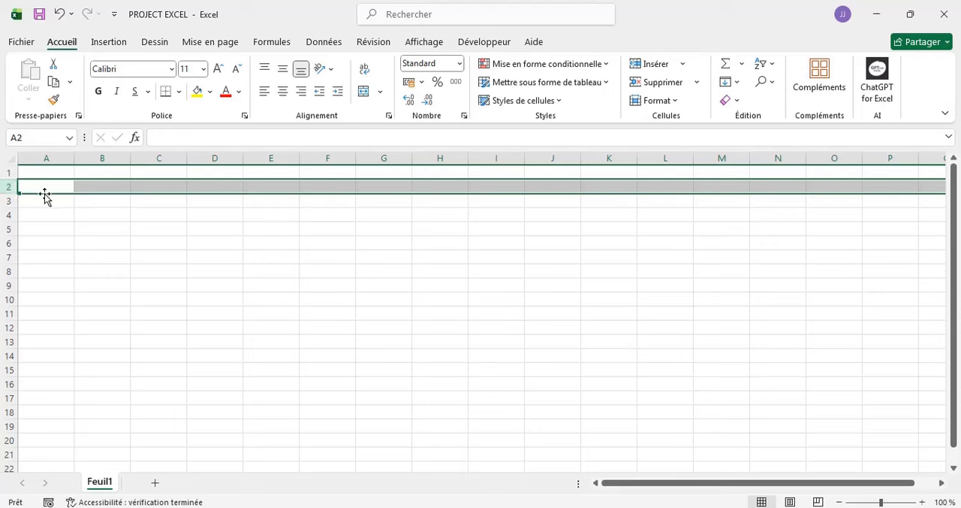
left_click(6, 202, "ctrl")
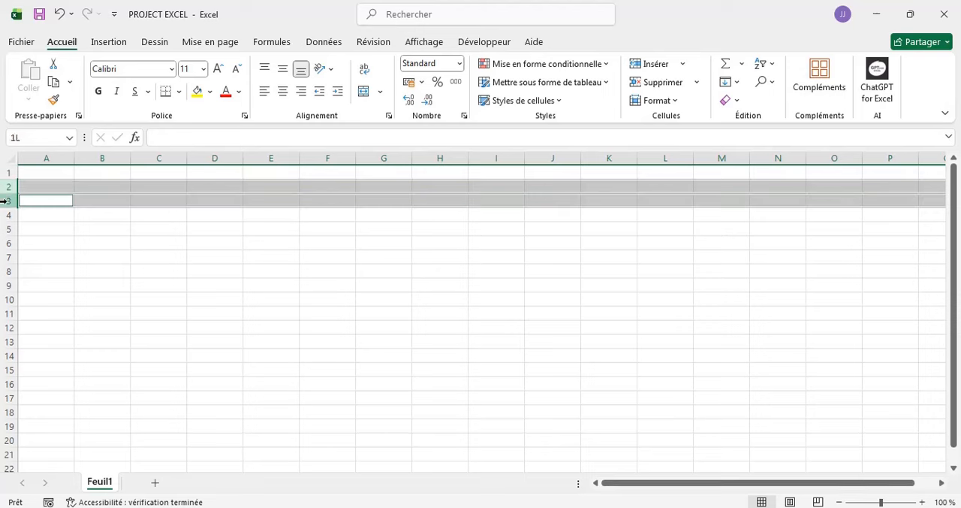
left_click(7, 215, "ctrl")
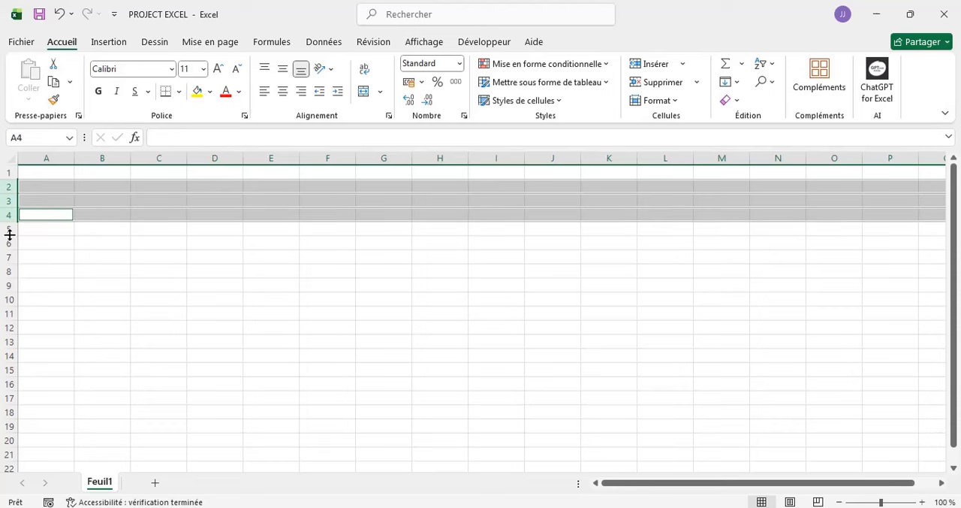
left_click(159, 283)
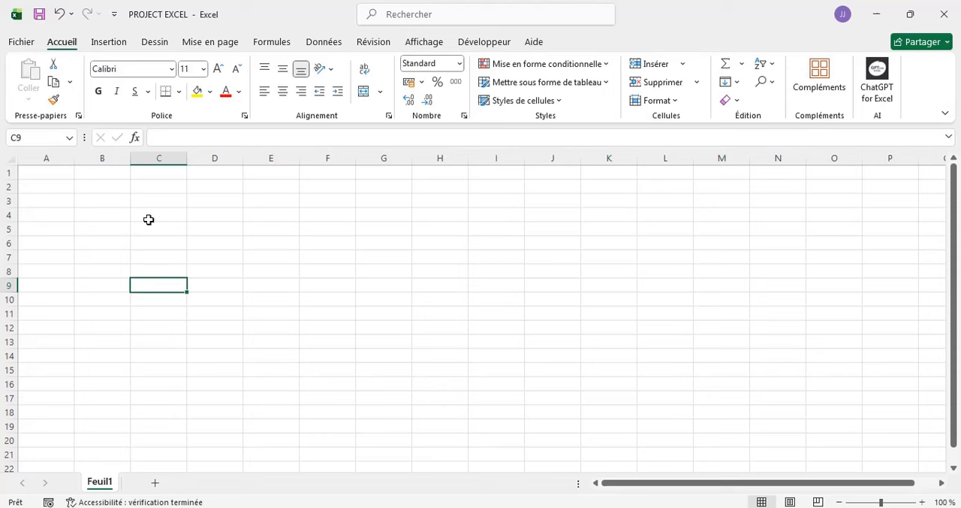
- Select the whole columns C, D, E, F and G together as one multiple selection
left_click(153, 158)
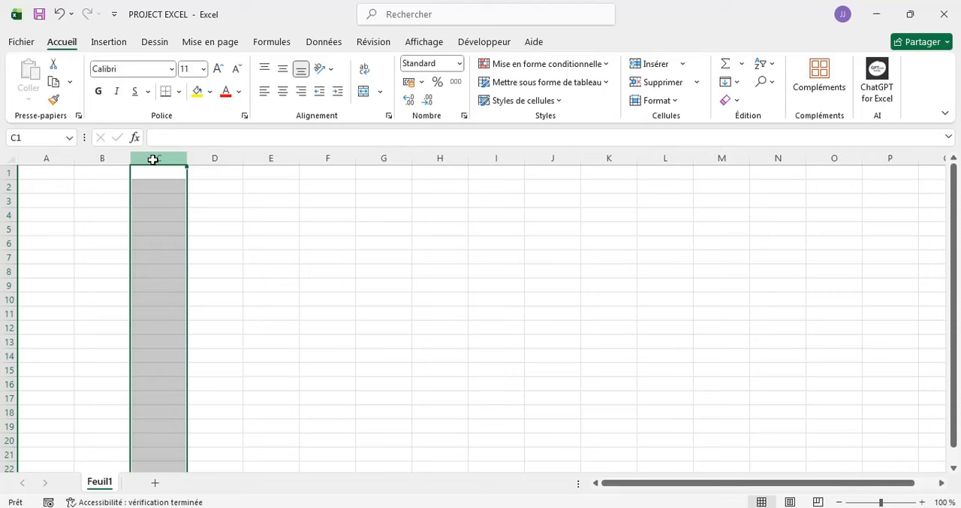
left_click(208, 157, "ctrl")
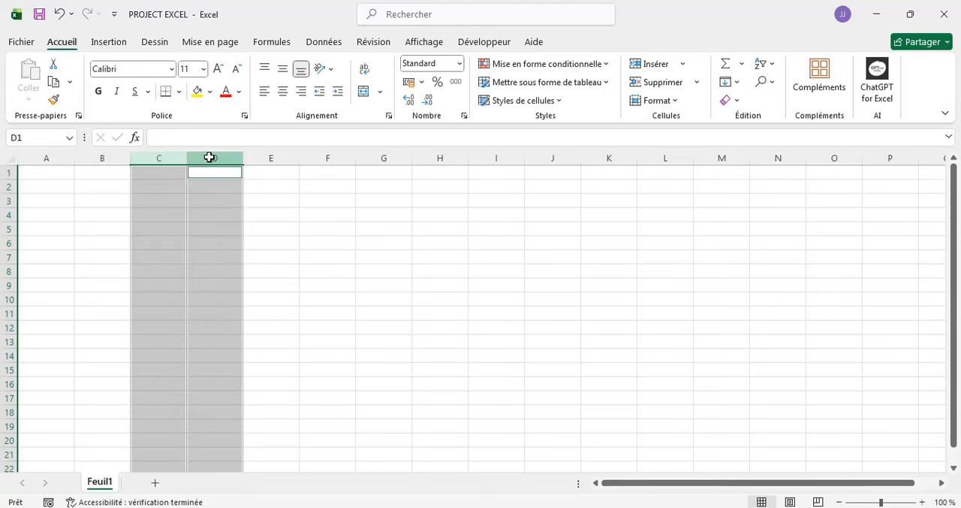
left_click(260, 152, "ctrl")
left_click(323, 156, "ctrl")
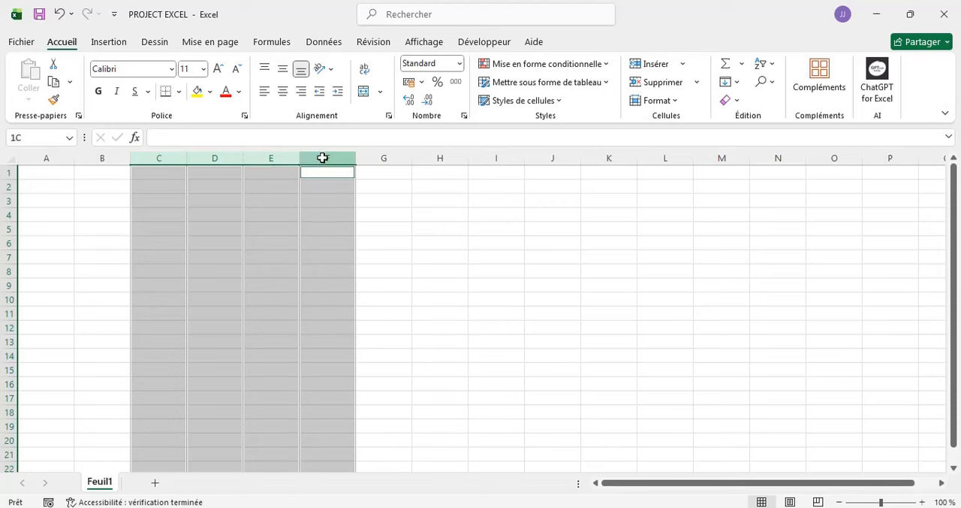
left_click(381, 160, "ctrl")
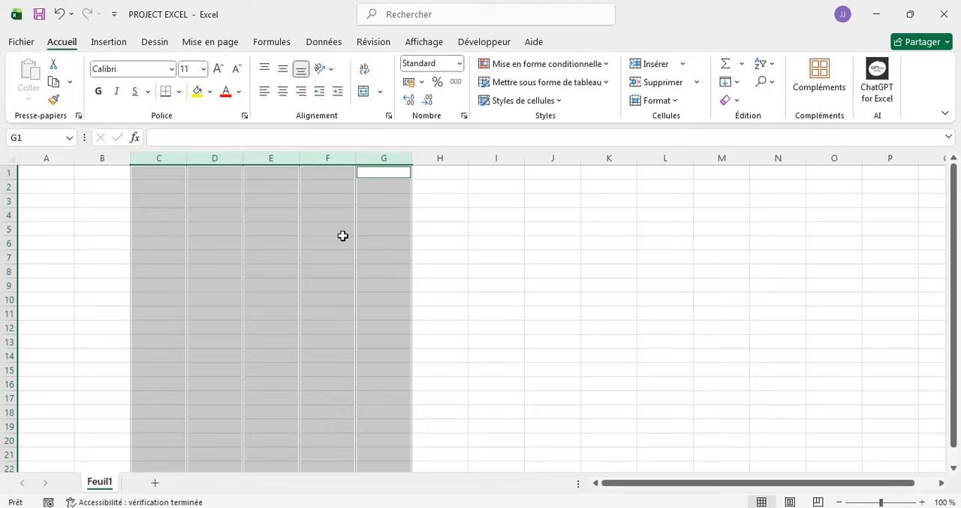
- Enter the number 12 in cell B2 and reselect that cell to check its content
left_click(93, 186)
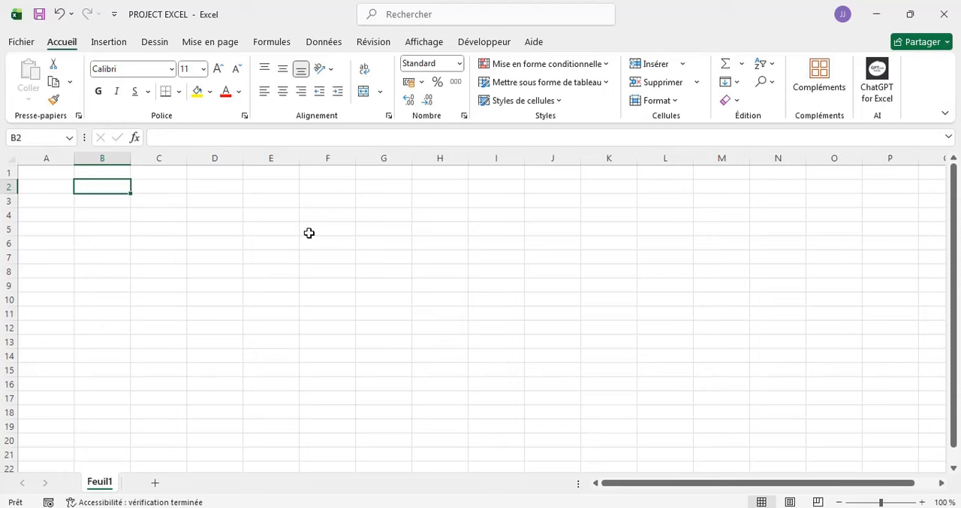
type("12")
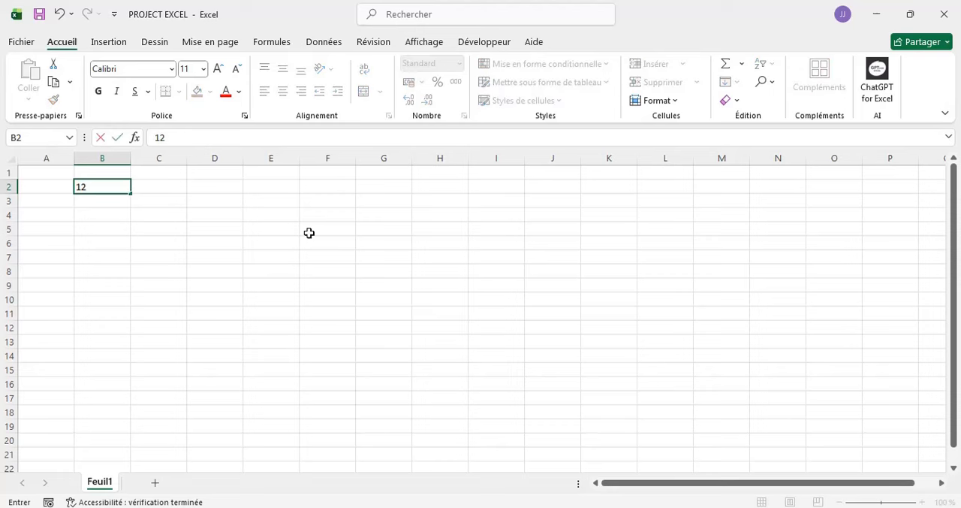
left_click(91, 200)
left_click(108, 186)
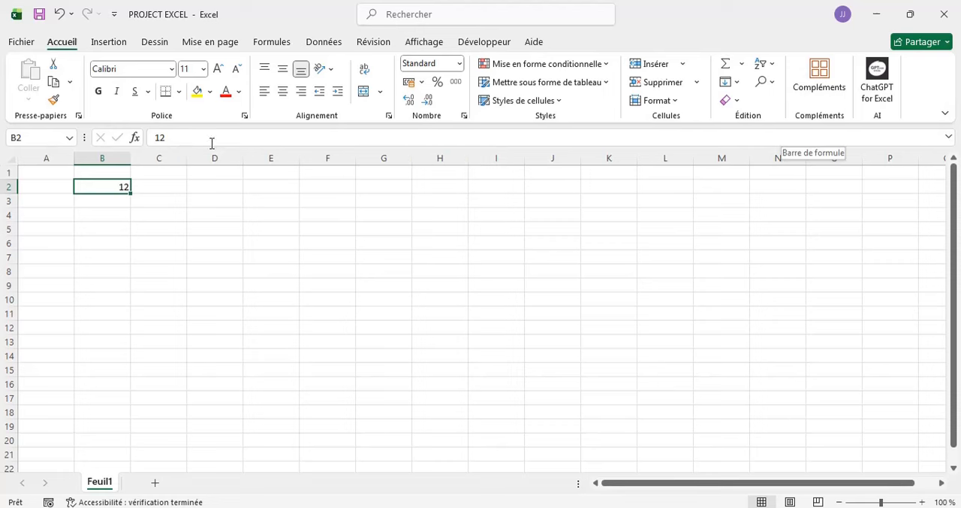
- Enter the text Nom in cell C2, beside the number
left_click(174, 189)
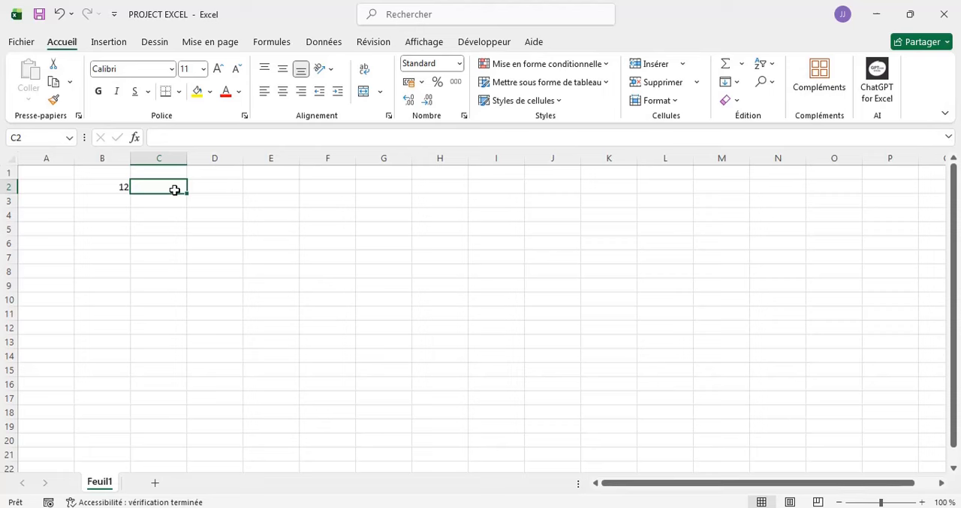
type("Nom")
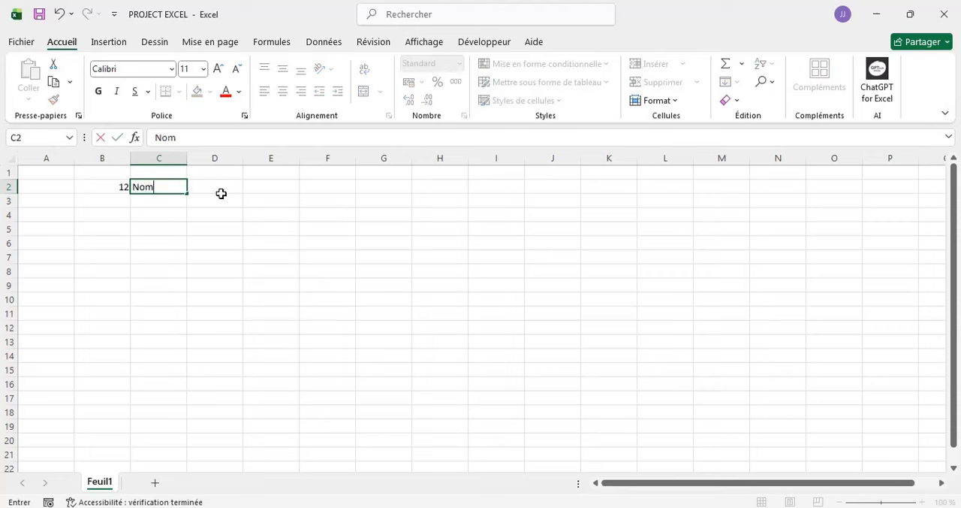
left_click(221, 194)
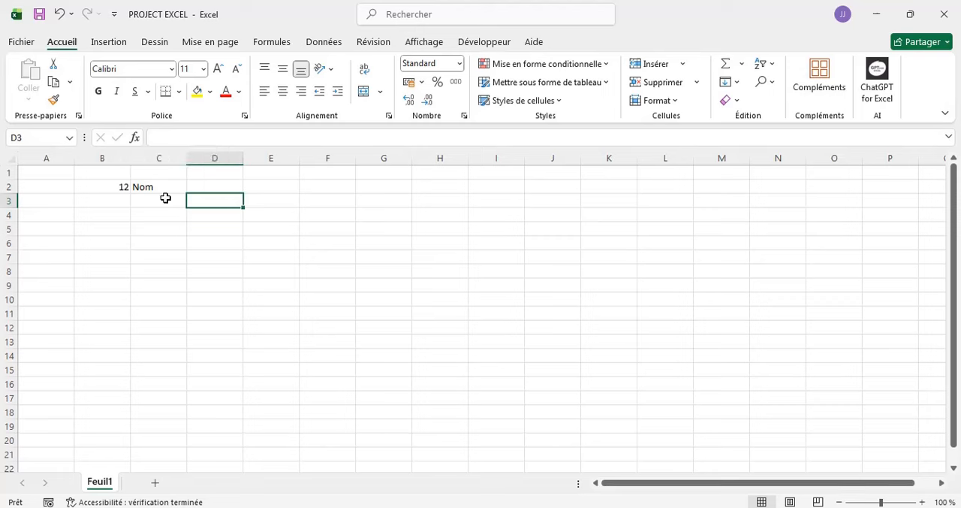
- Enter the date 12/10/2025 in cell D2, beside the text Nom
left_click(210, 187)
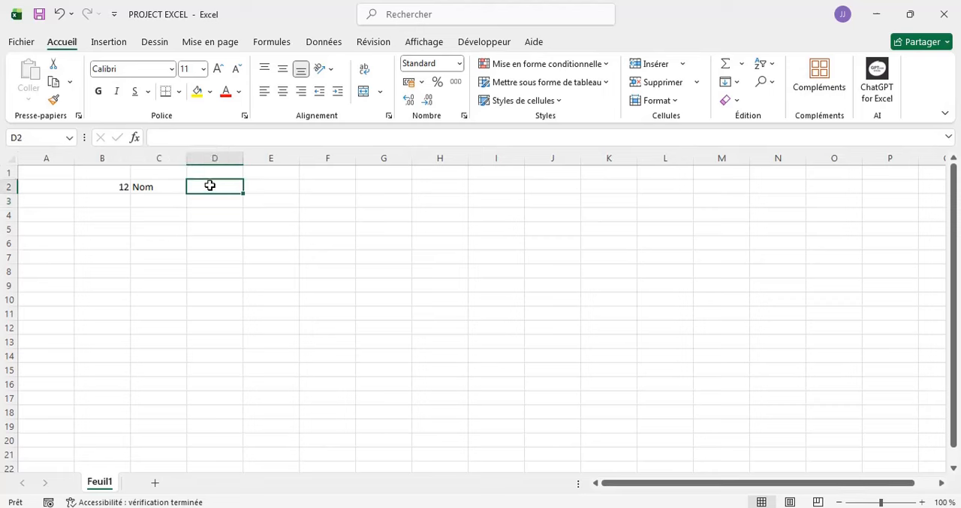
type("12/")
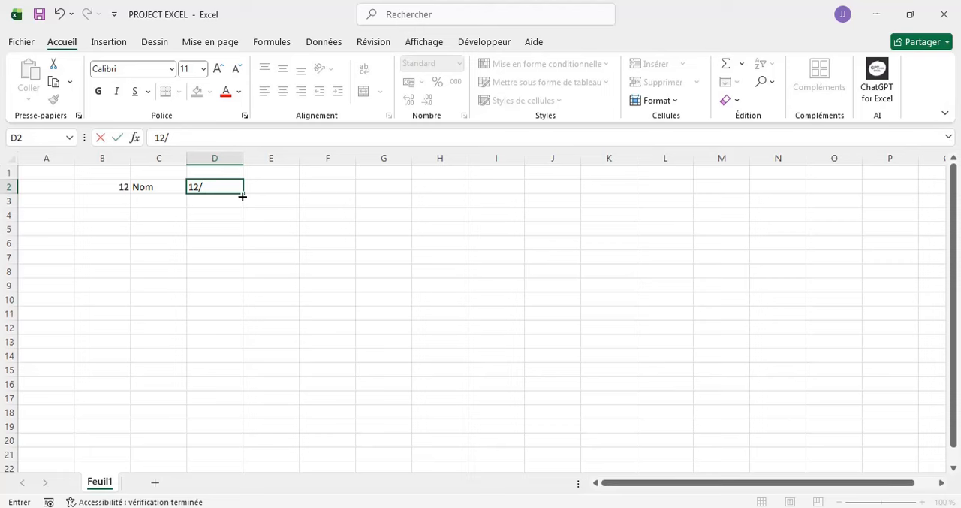
type("10")
type("/")
type("21")
type("025")
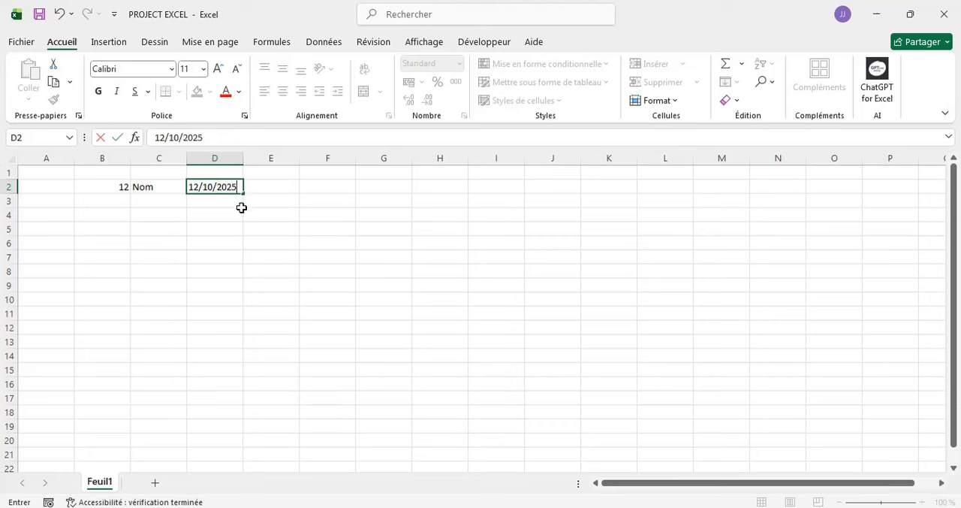
left_click(213, 208)
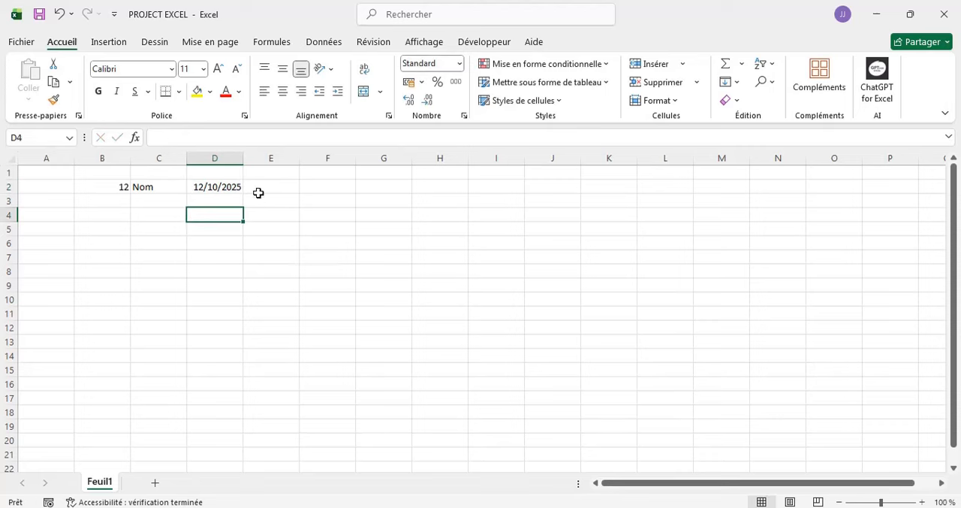
- Select the number, text and date cells B2, C2 and D2 in turn to compare their contents and formats
left_click(219, 190)
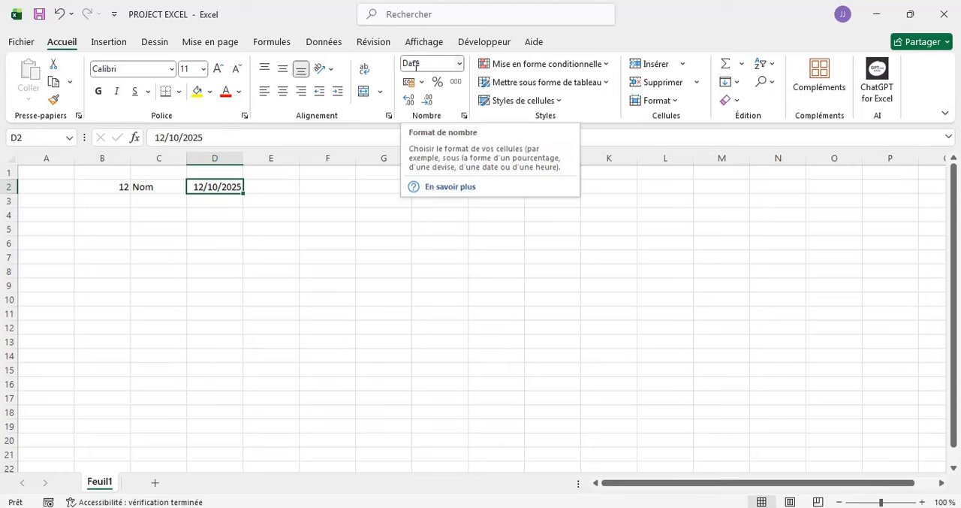
left_click(104, 187)
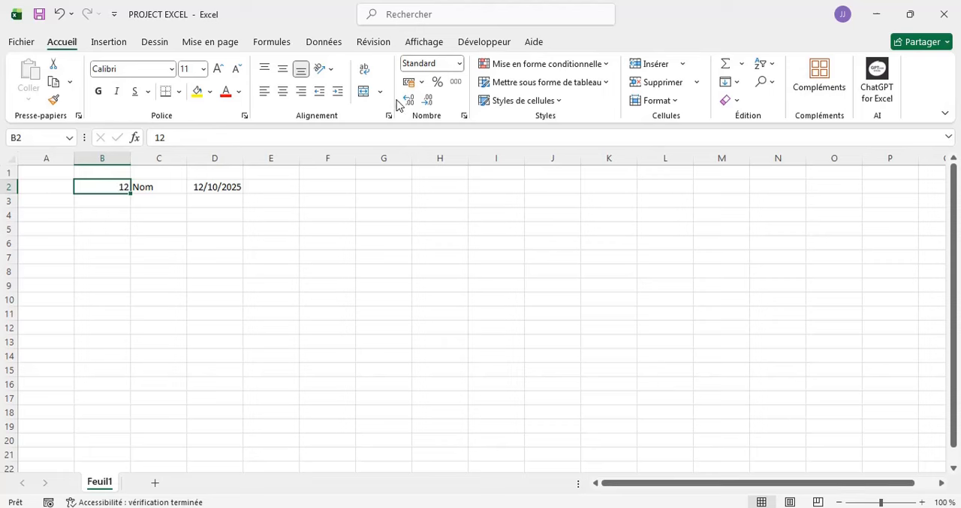
left_click(148, 187)
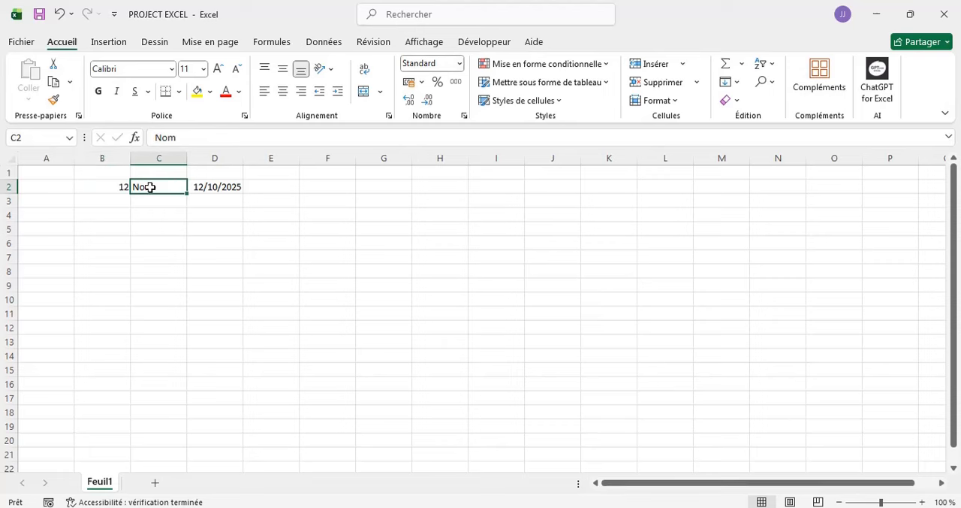
left_click(199, 188)
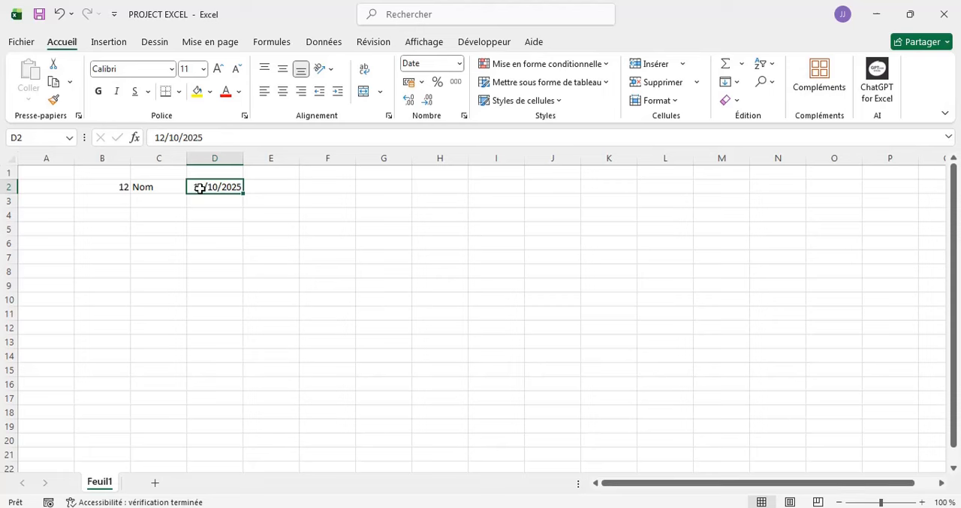
- Enter the date 11/10/2025 in cell D4, and clear that cell's content again
left_click(195, 218)
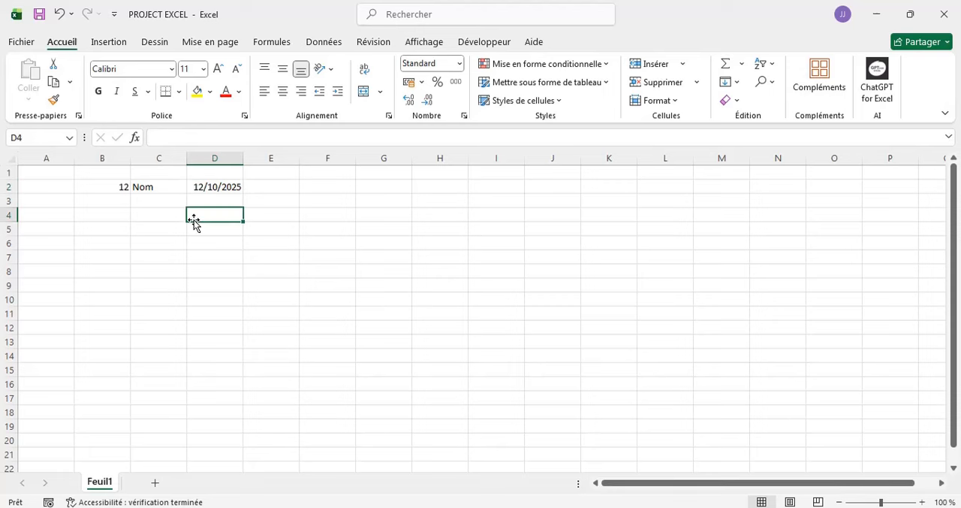
type("11/")
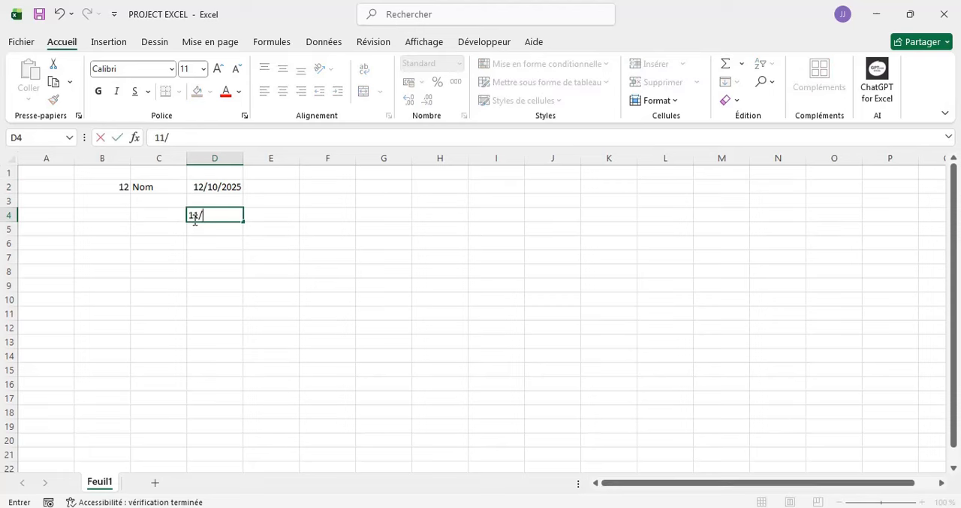
type("10")
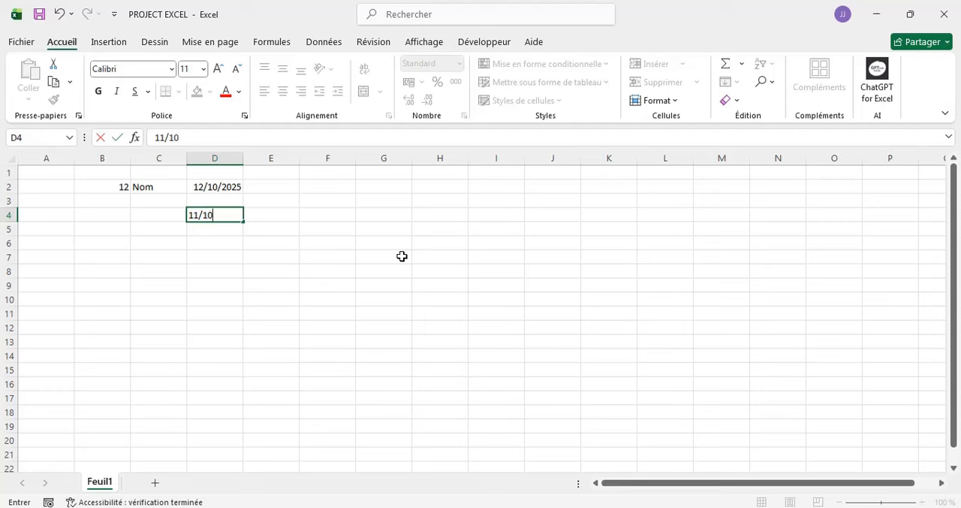
type("/2025")
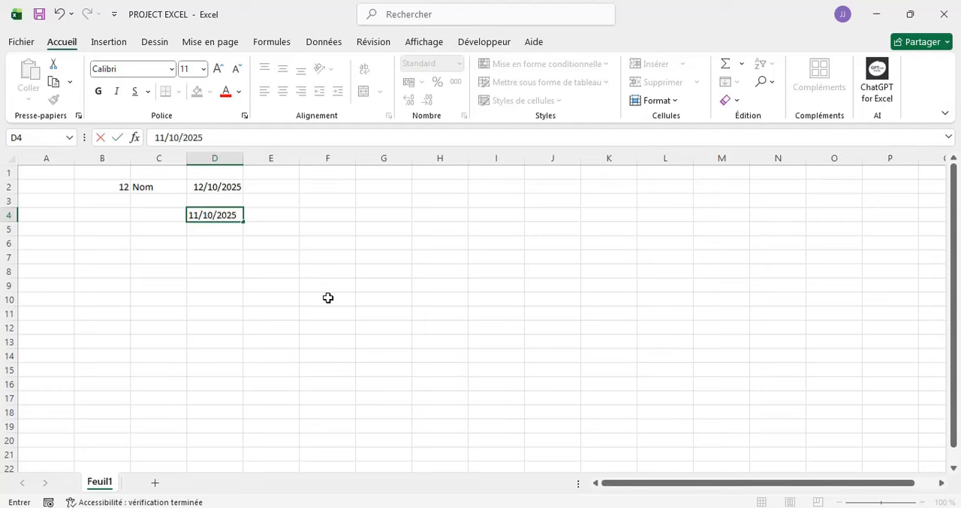
key("Return")
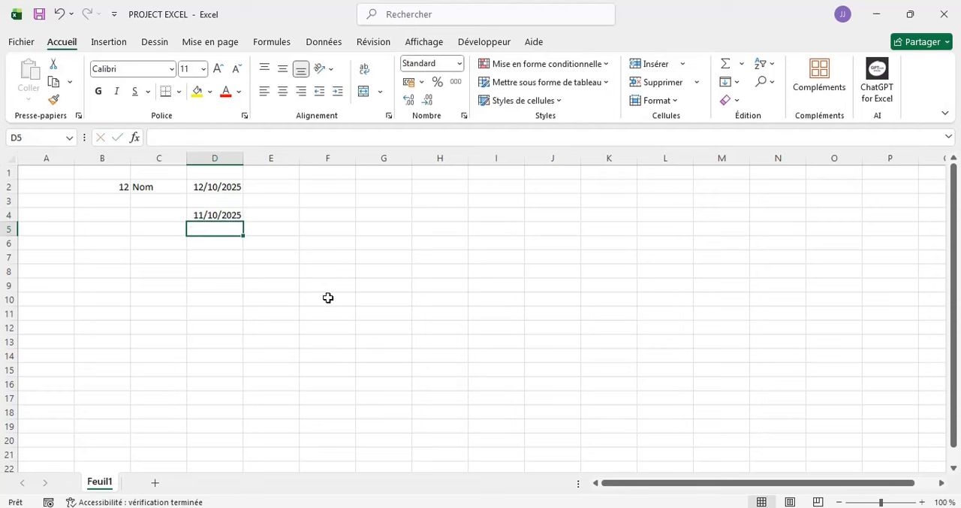
left_click(210, 212)
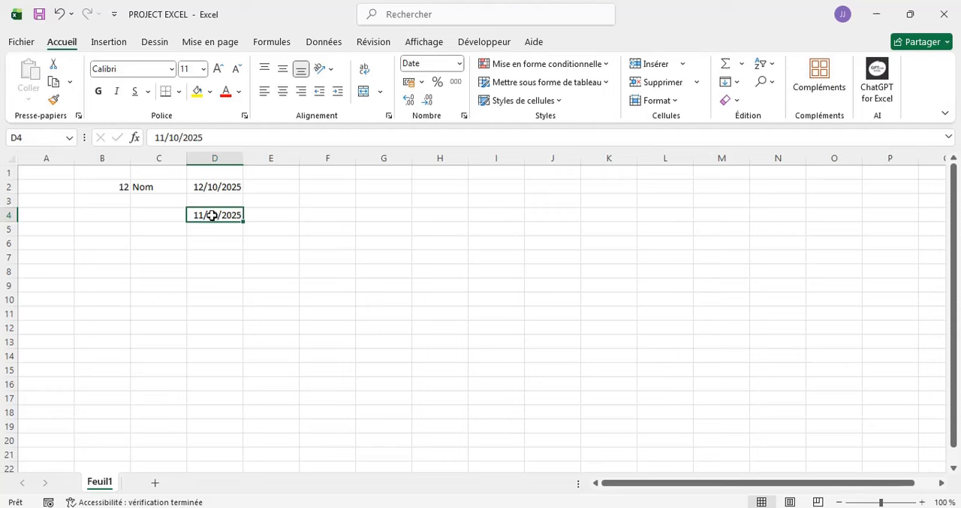
key("BackSpace")
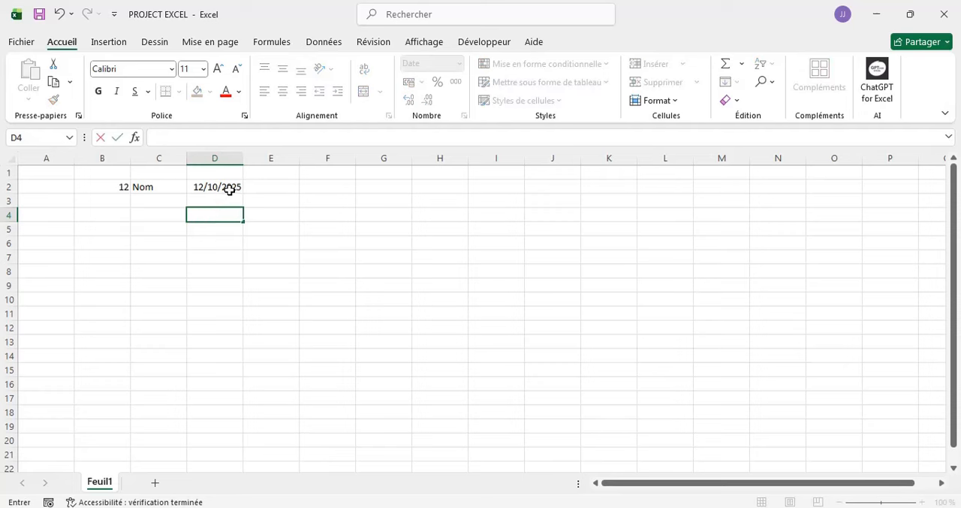
- Edit the date in cell D2 directly within the cell, changing only its day so it reads 15/10/2025
left_click(229, 189)
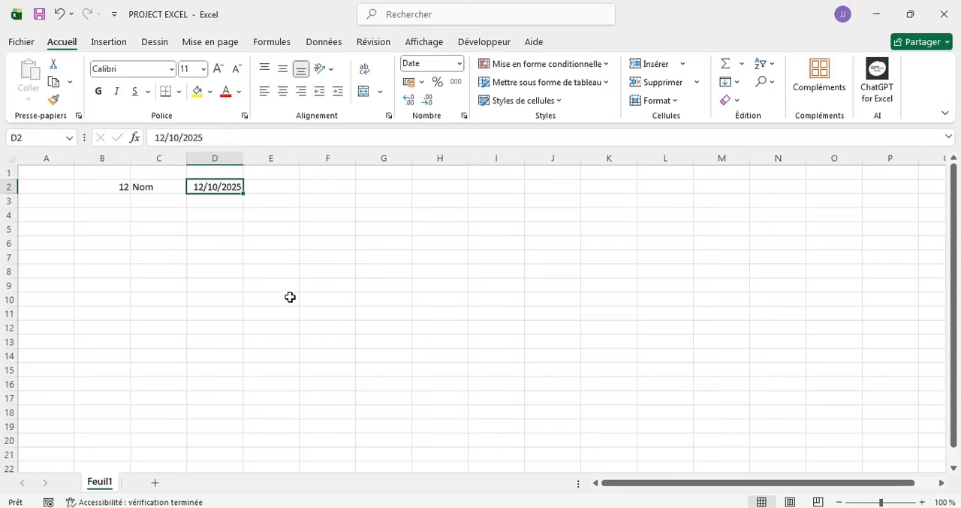
key("F2")
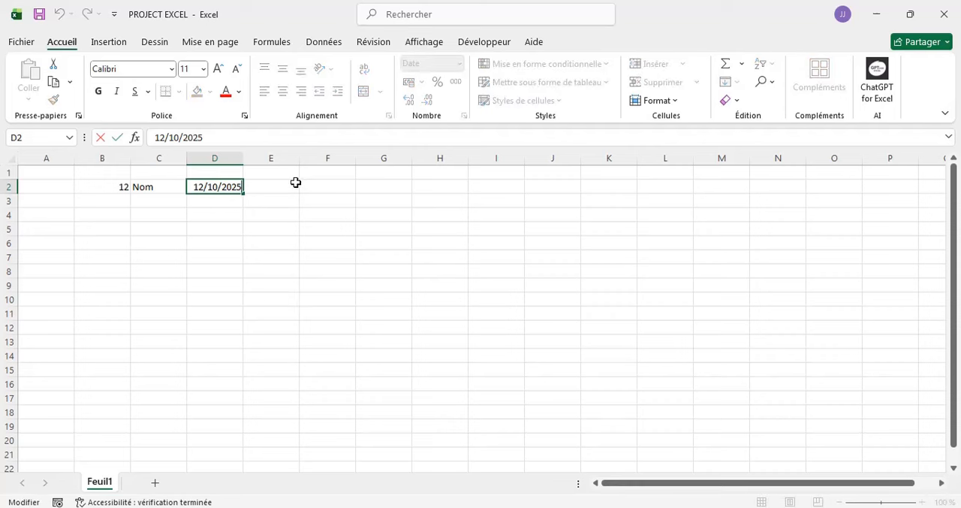
key("Left")
key("Left")
key("Left")
key("Left")
key("Left")
key("Left")
key("BackSpace")
type("5")
left_click(281, 213)
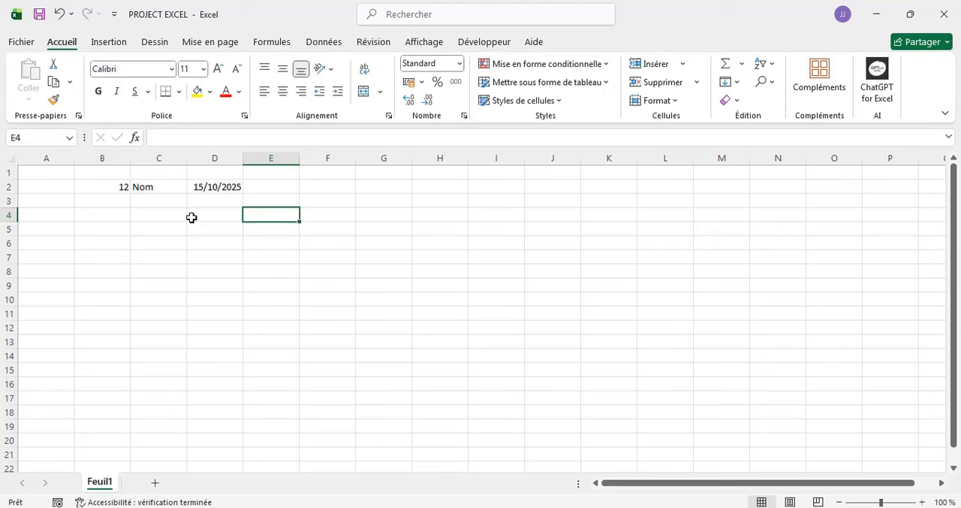
- Edit the date in cell D2 through the formula bar, changing its day so it reads 25/10/2025
left_click(208, 189)
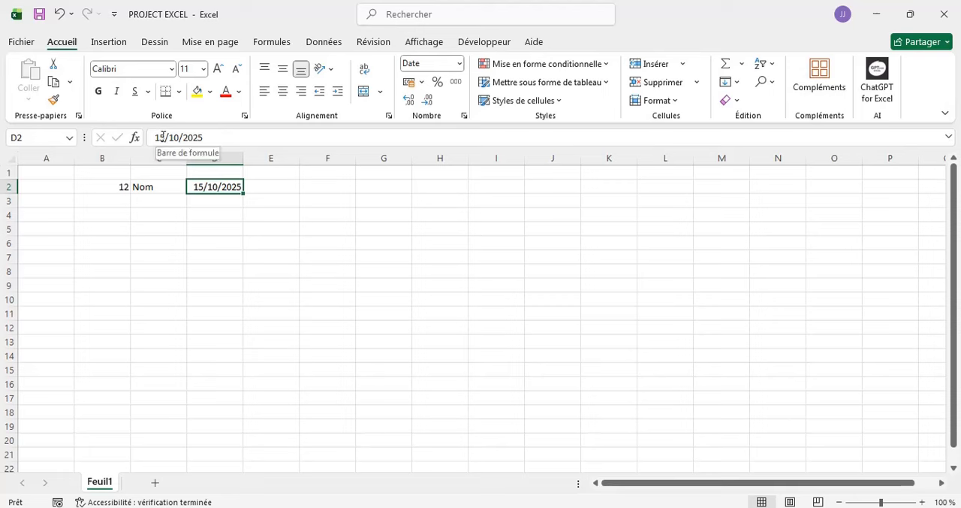
left_click(163, 137)
key("BackSpace")
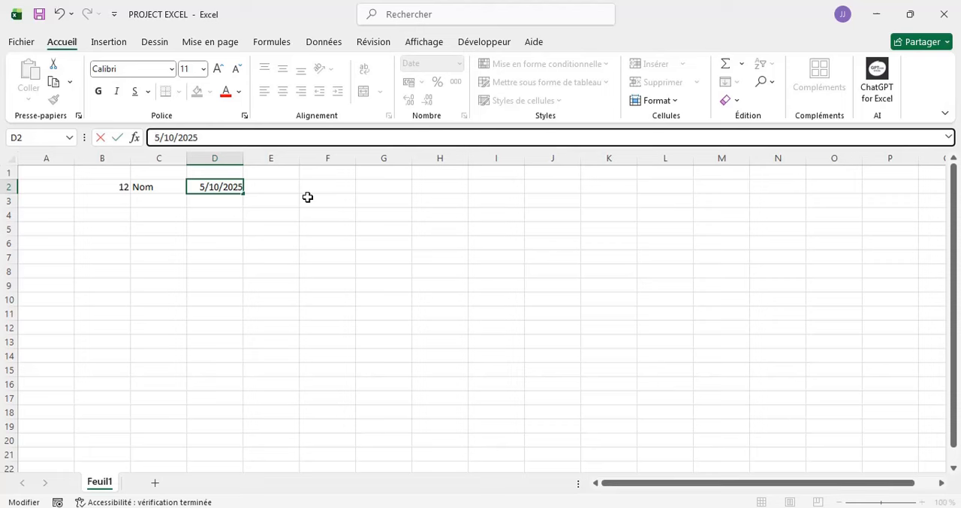
type("2")
left_click(286, 232)
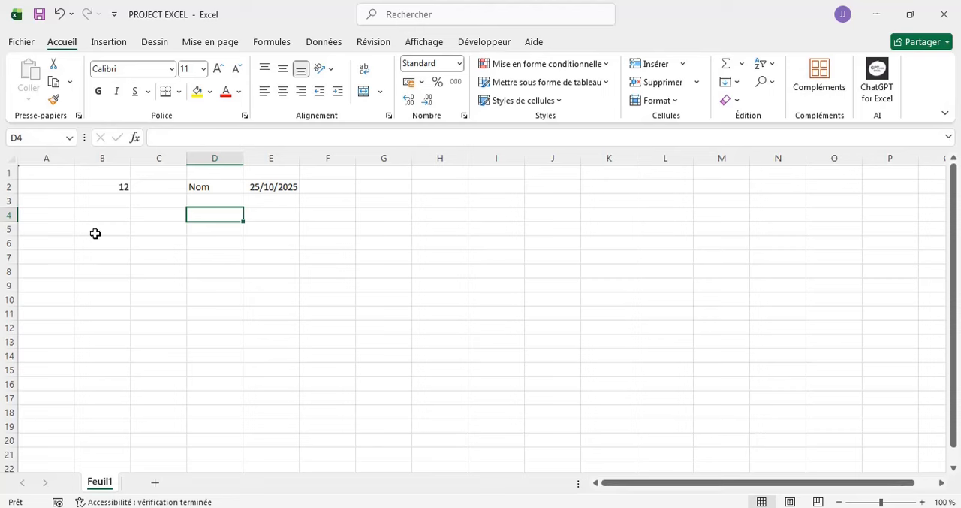
- Enter the number 1 in cell B5 as the starting value of a list
left_click(95, 229)
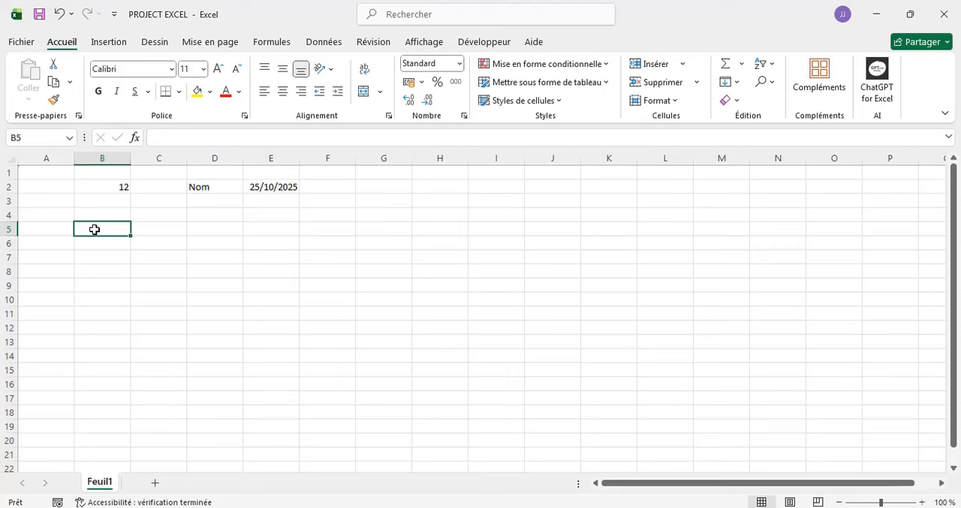
type("1")
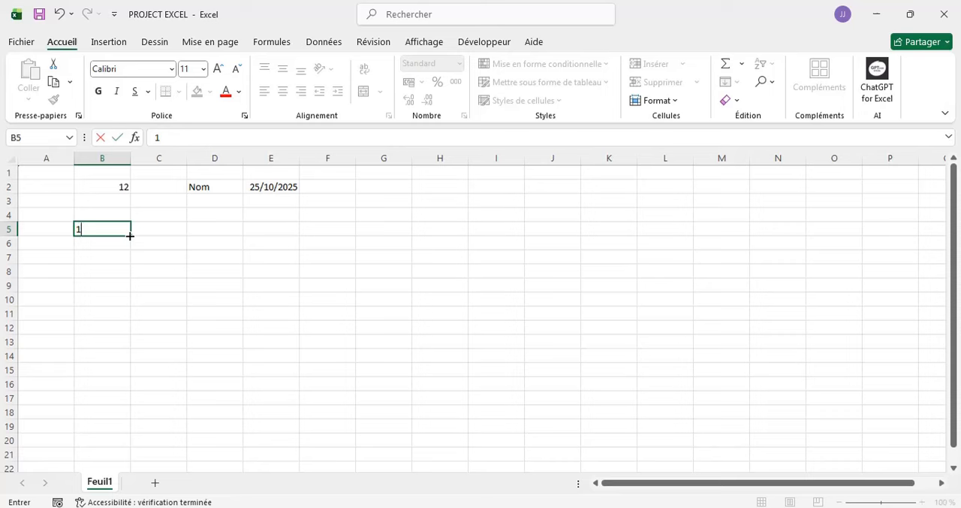
left_click(213, 213)
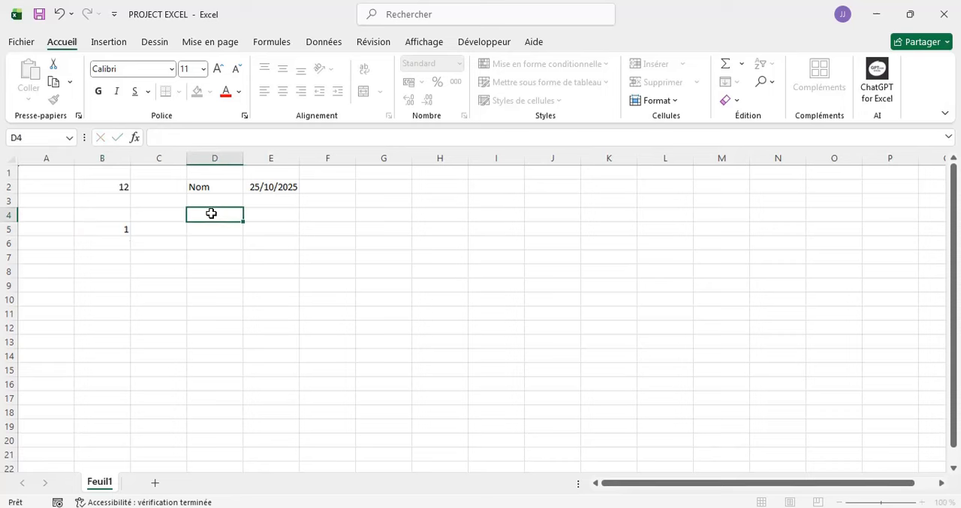
- Fill cell B5 down to B19 and set the fill option to an incremented series from 1 to 15
left_click(118, 229)
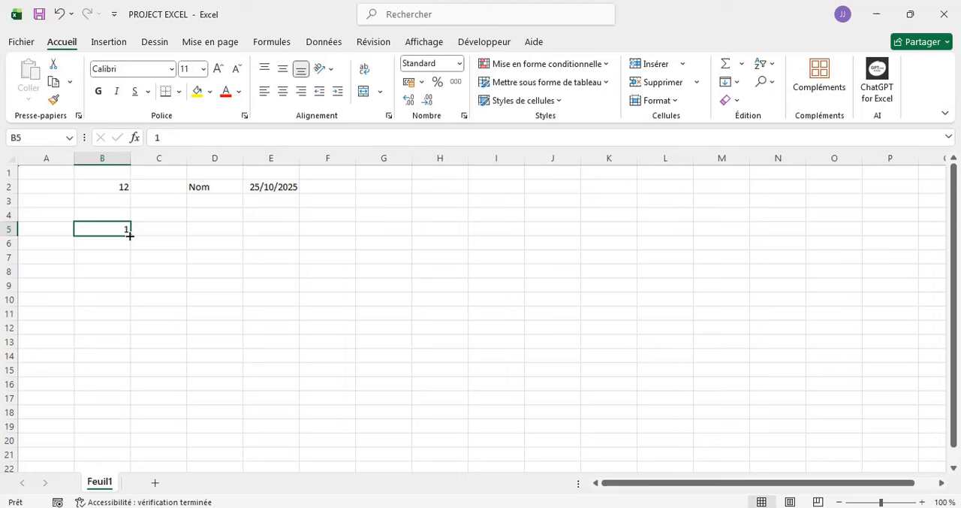
left_click_drag(129, 236, 118, 431)
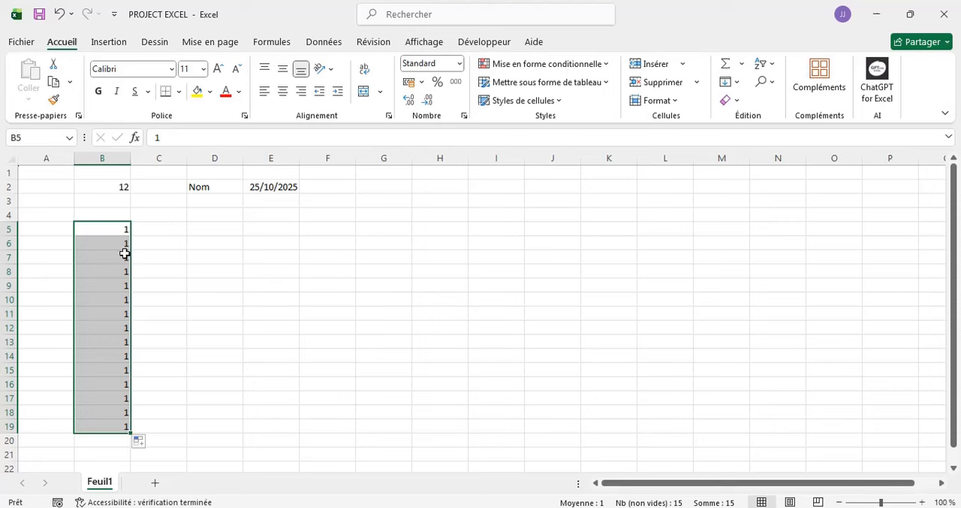
left_click(151, 443)
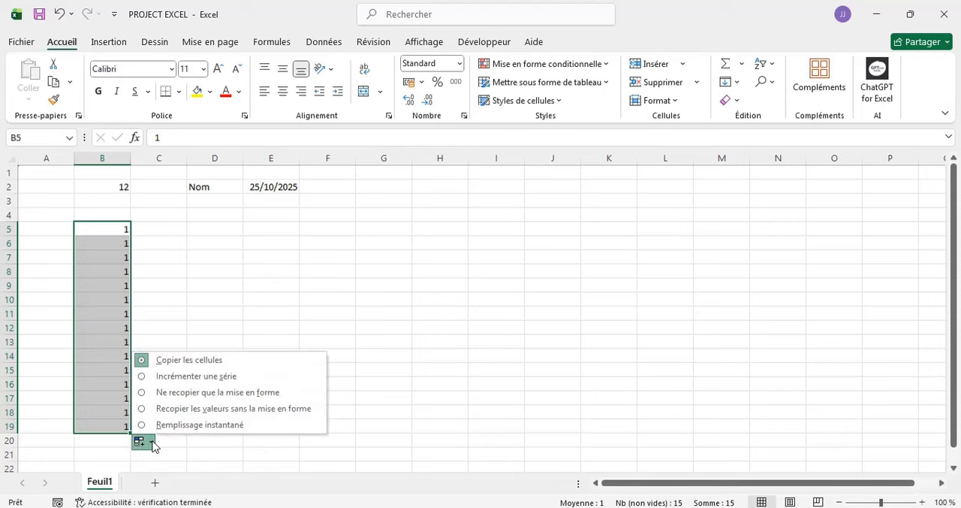
left_click(179, 382)
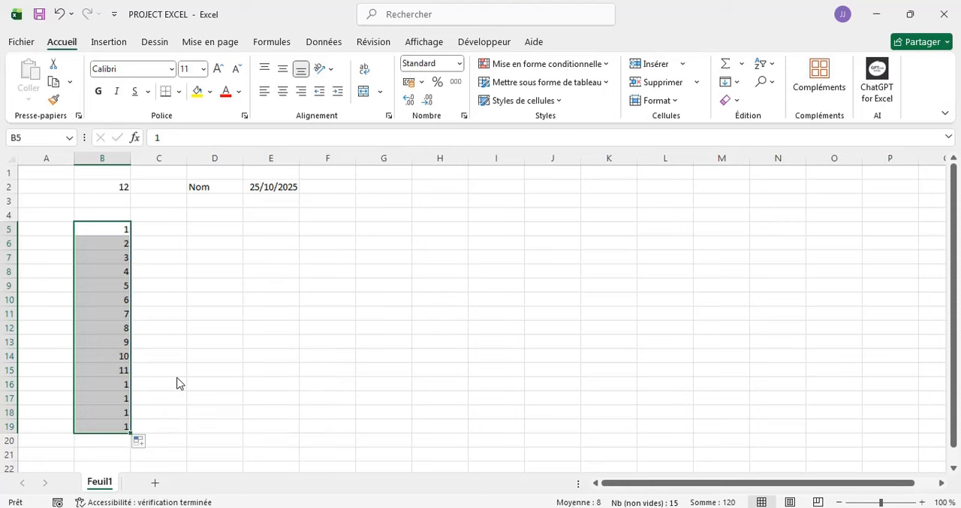
left_click(169, 239)
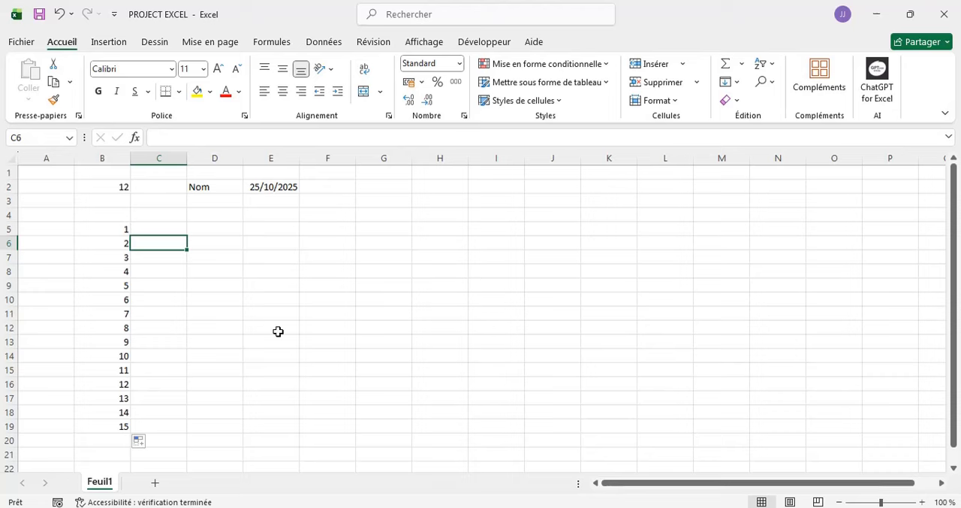
- Enter the number 1 in cell F1 and select cell F2 directly below it
scroll(278, 331, "down", 4)
scroll(278, 331, "up", 5)
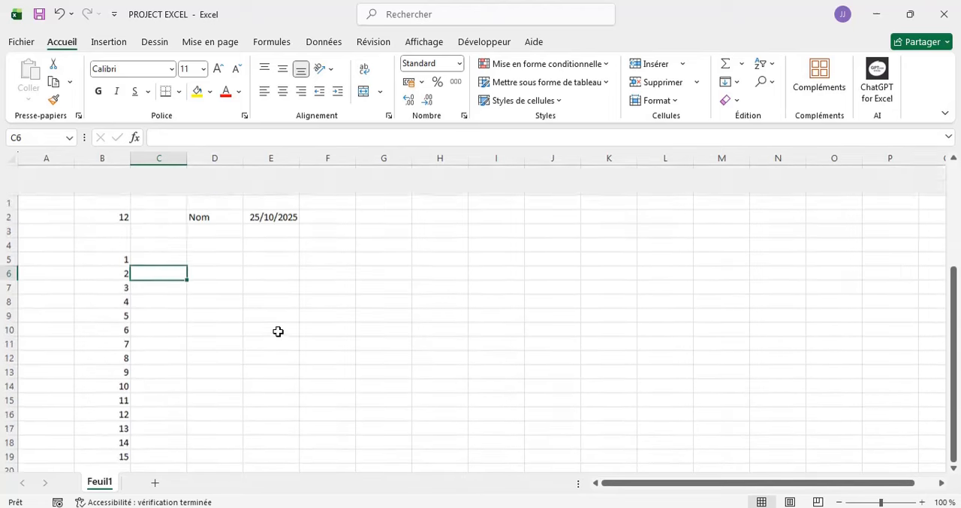
left_click(324, 172)
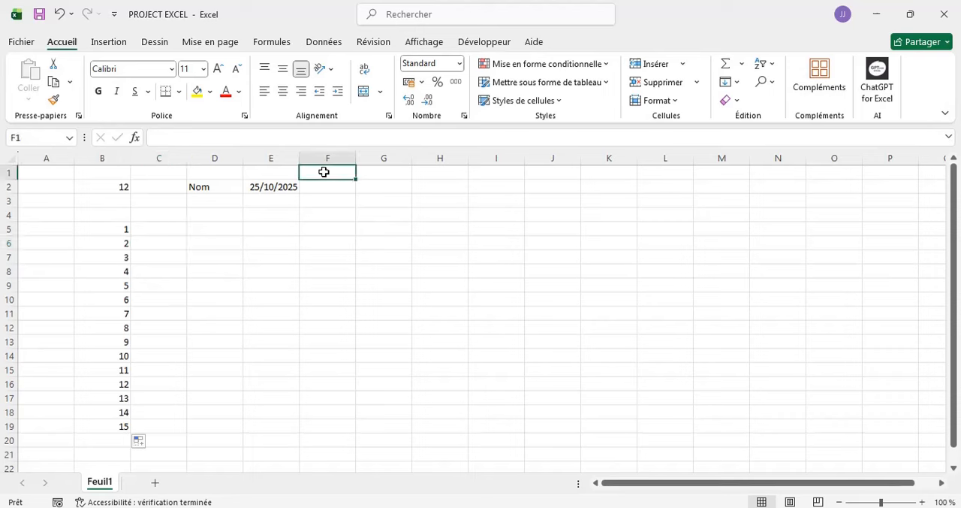
type("1")
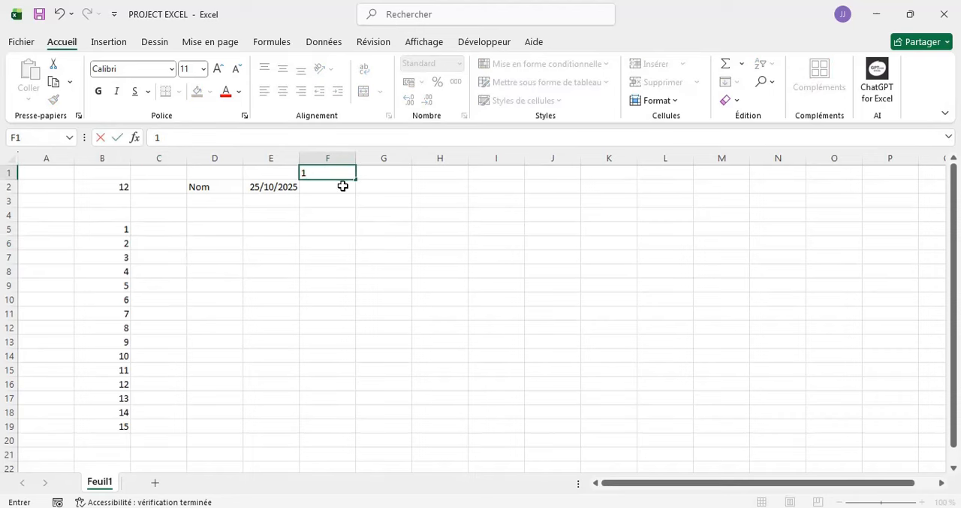
key("Return")
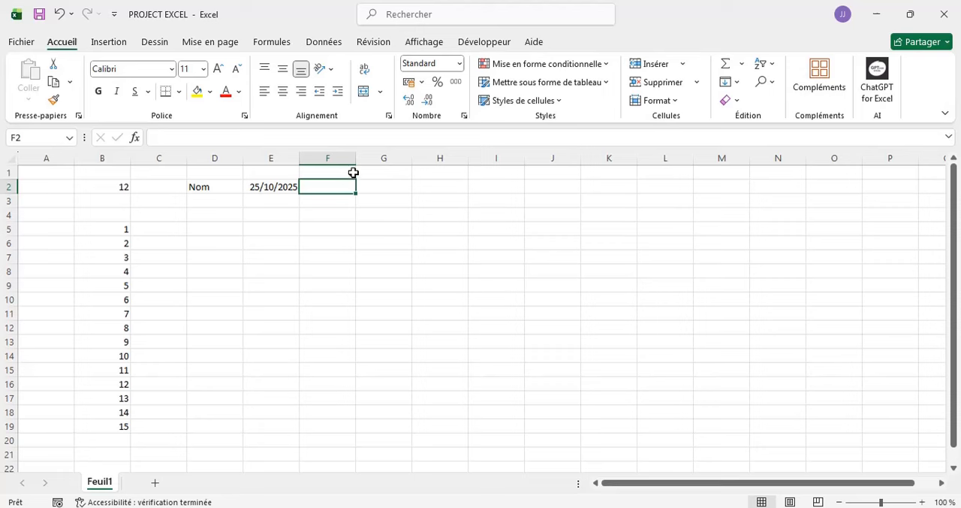
left_click(353, 173)
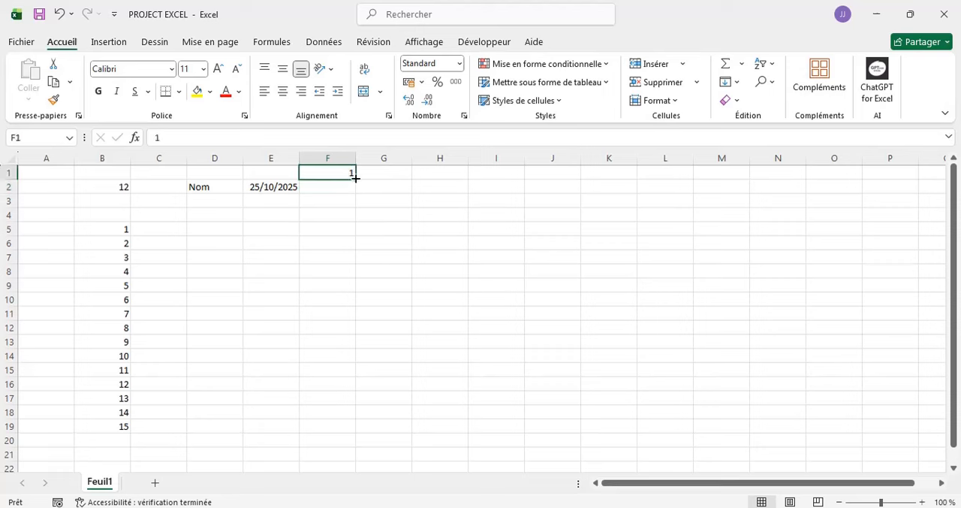
mouse_move(356, 178)
left_mouse_down()
mouse_move(360, 201)
mouse_move(351, 177)
left_mouse_up()
left_click(341, 185)
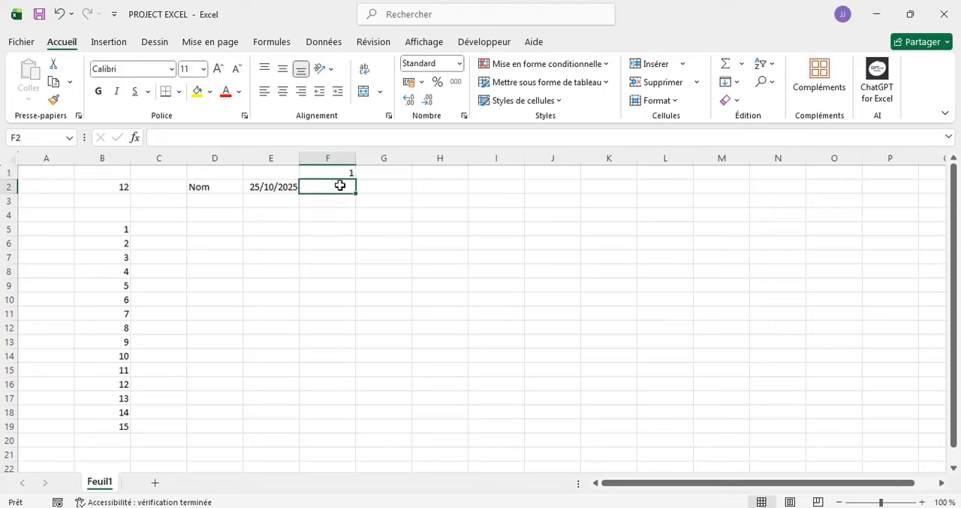
- Fill cell F1 down to F21 and set the fill option to an incremented series from 1 to 21
mouse_move(341, 186)
left_mouse_down()
mouse_move(326, 439)
mouse_move(333, 199)
left_mouse_up()
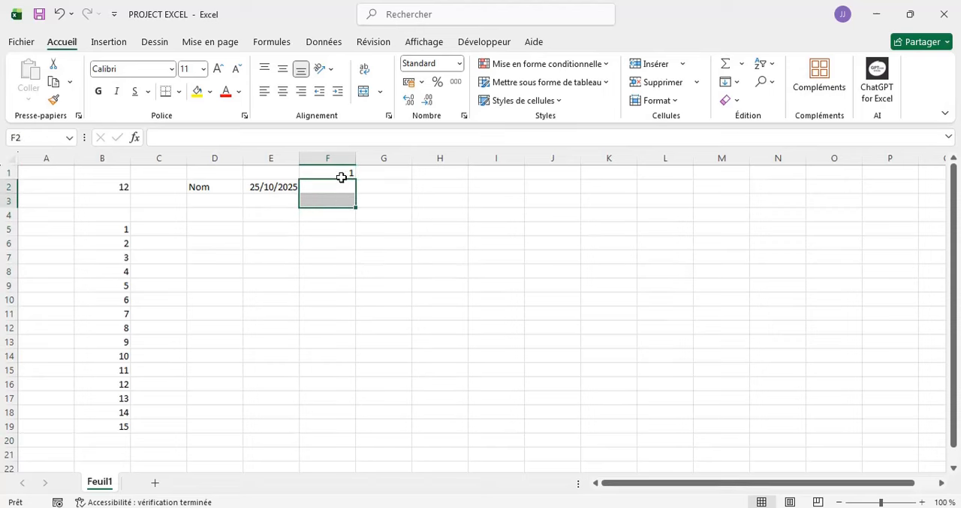
left_click(343, 174)
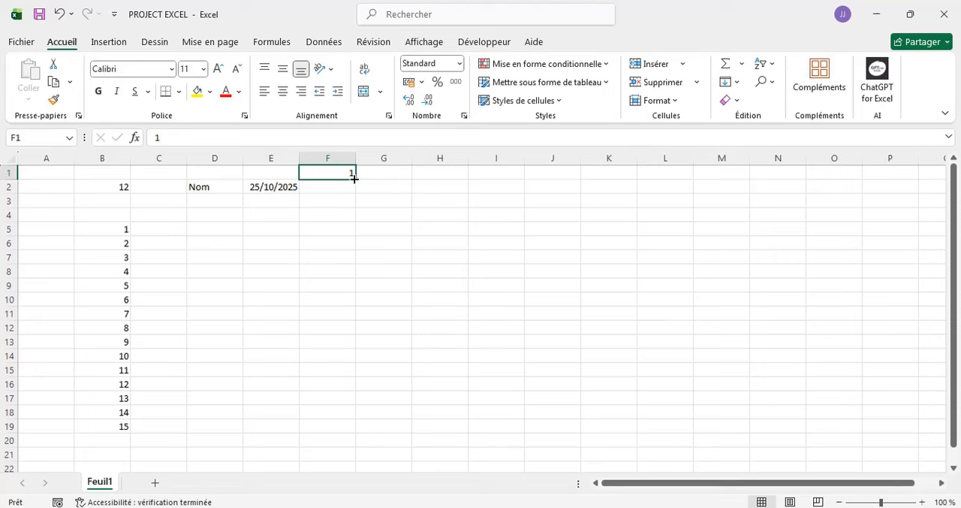
left_click_drag(355, 178, 341, 464)
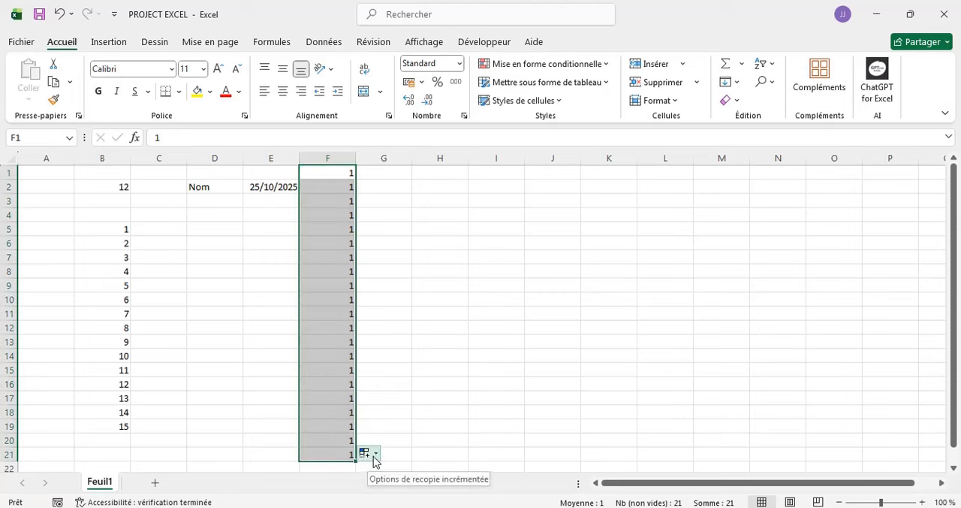
left_click(376, 455)
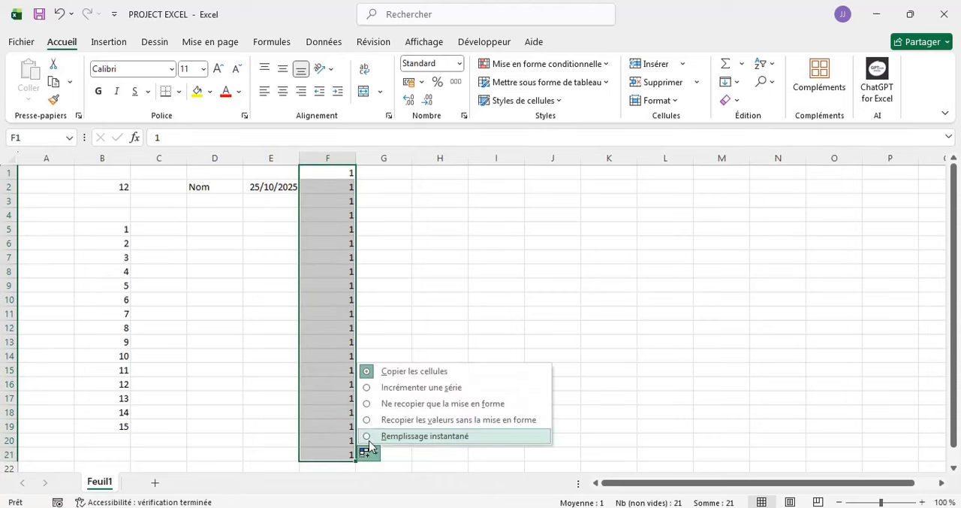
left_click(402, 392)
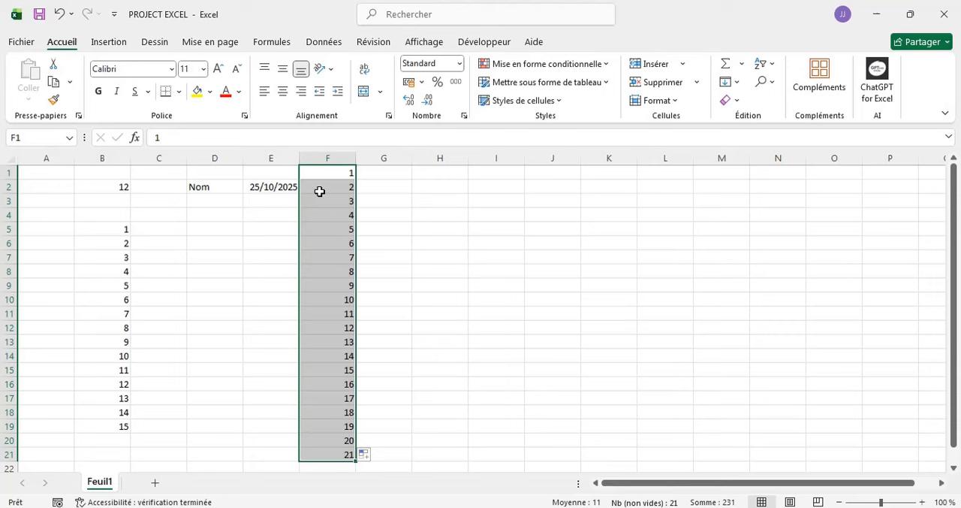
left_click(373, 174)
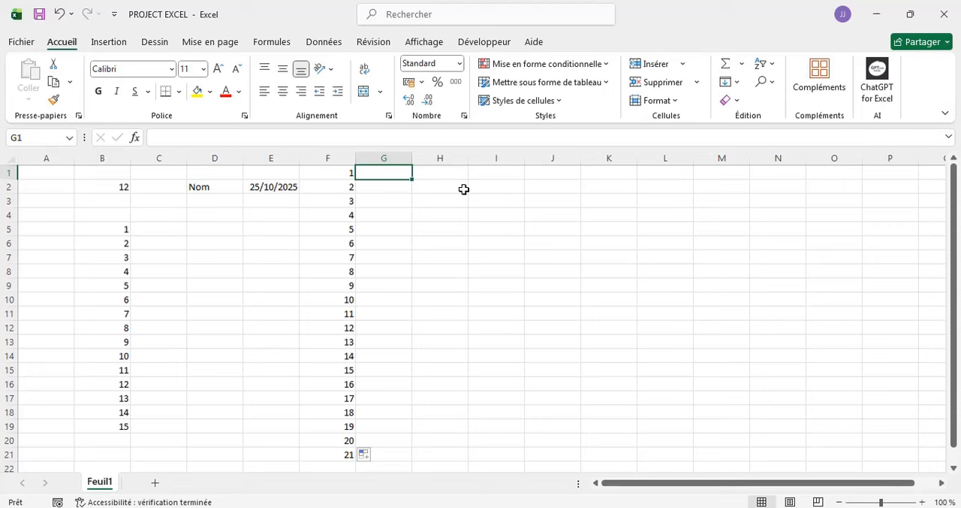
- Enter 5 in cell I1 and 10 in cell I2 as the first two values of a series
left_click(483, 174)
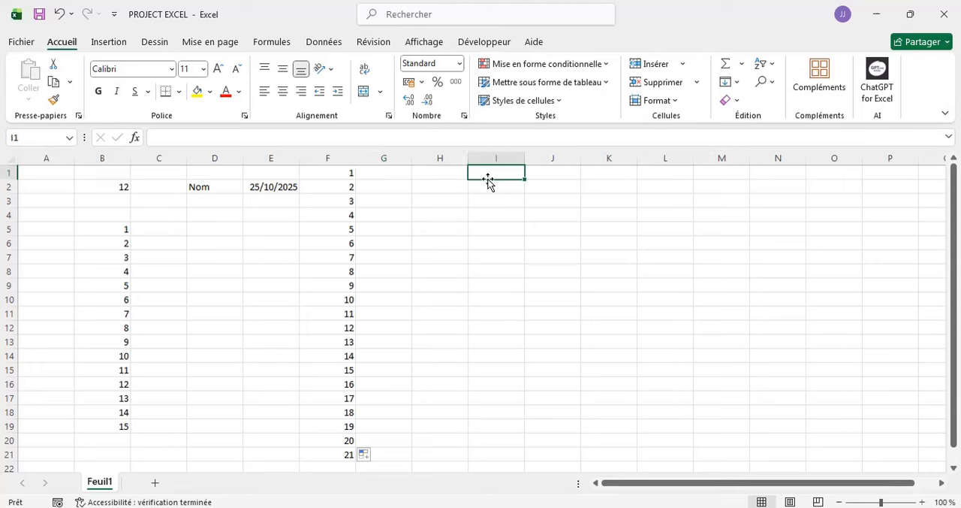
type("5")
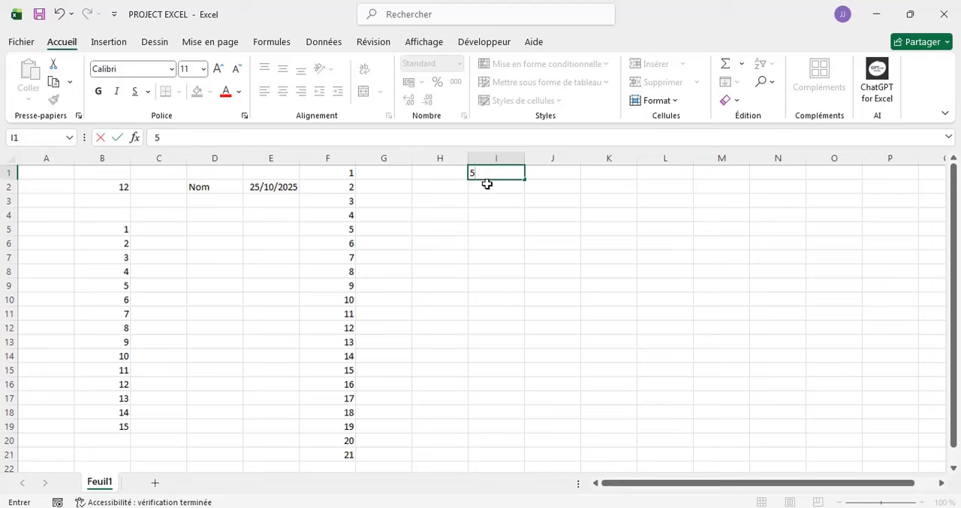
key("Return")
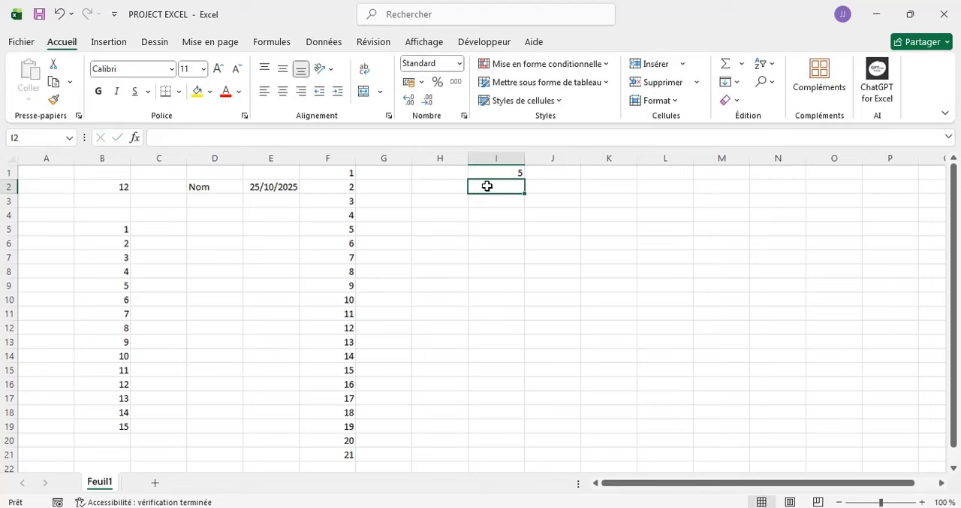
type("10")
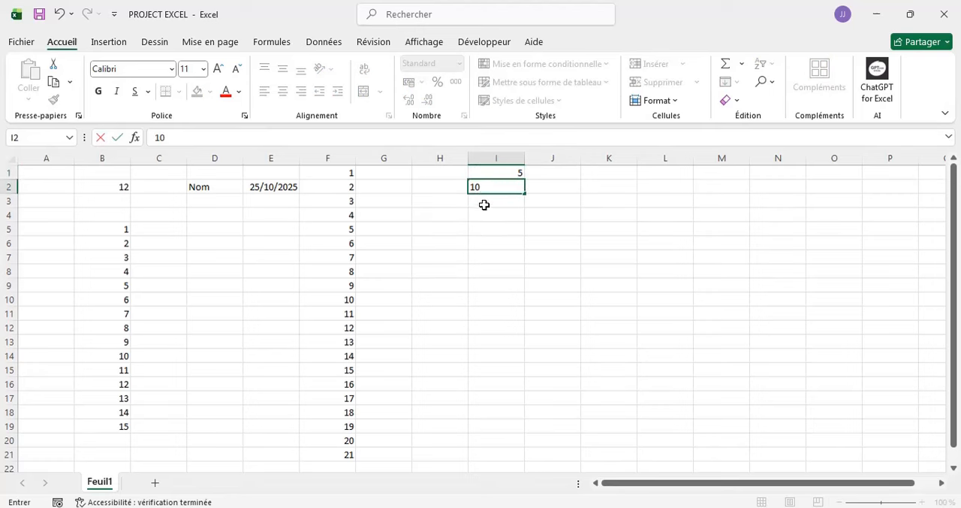
key("Return")
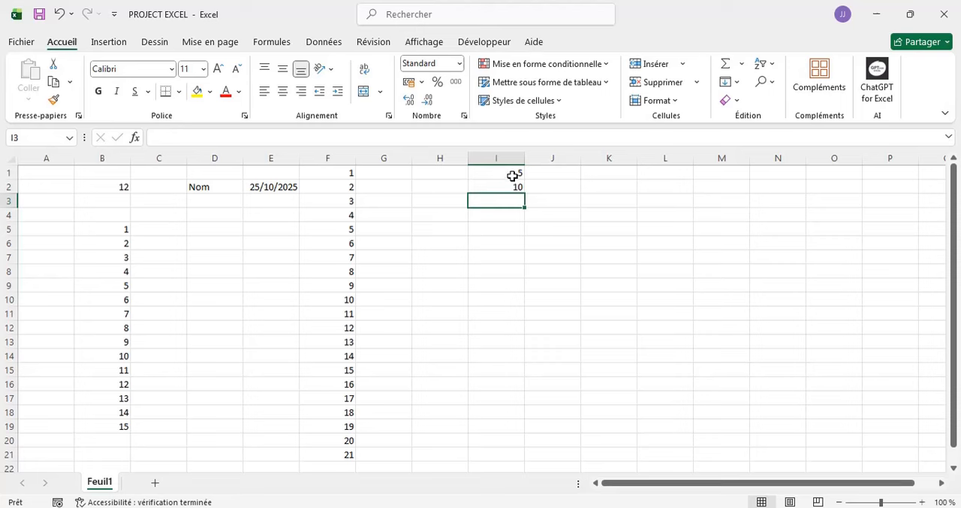
- Extend the two starting values in I1:I2 down to I20 as a series in steps of 5 up to 100
left_click(512, 175)
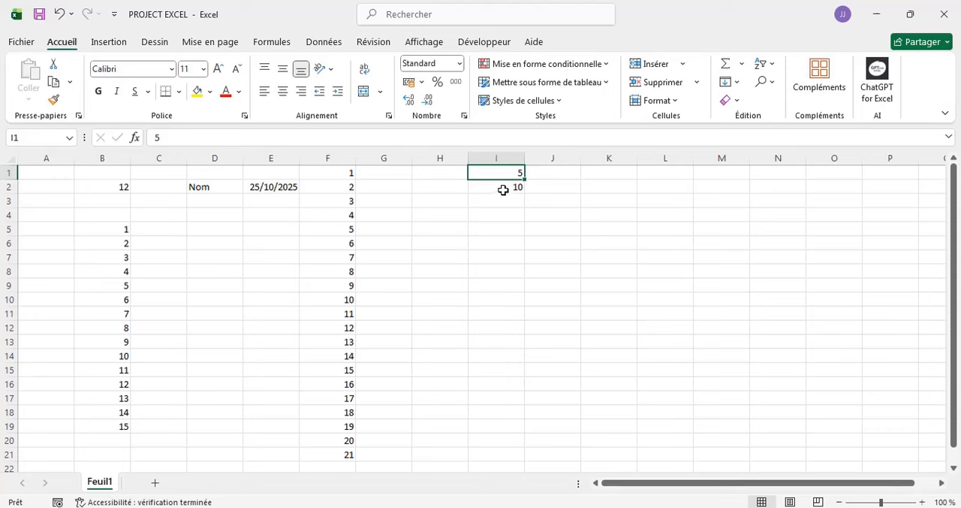
left_click(503, 190)
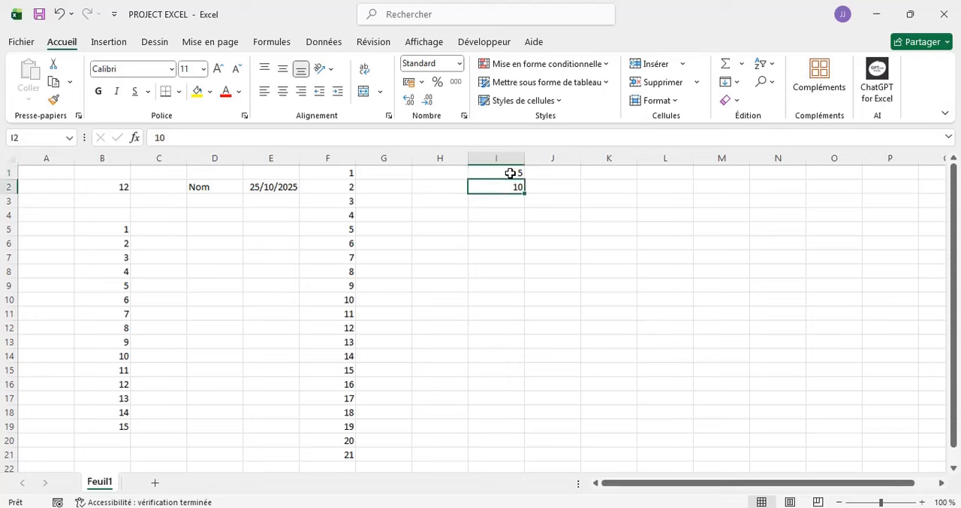
left_click(510, 174)
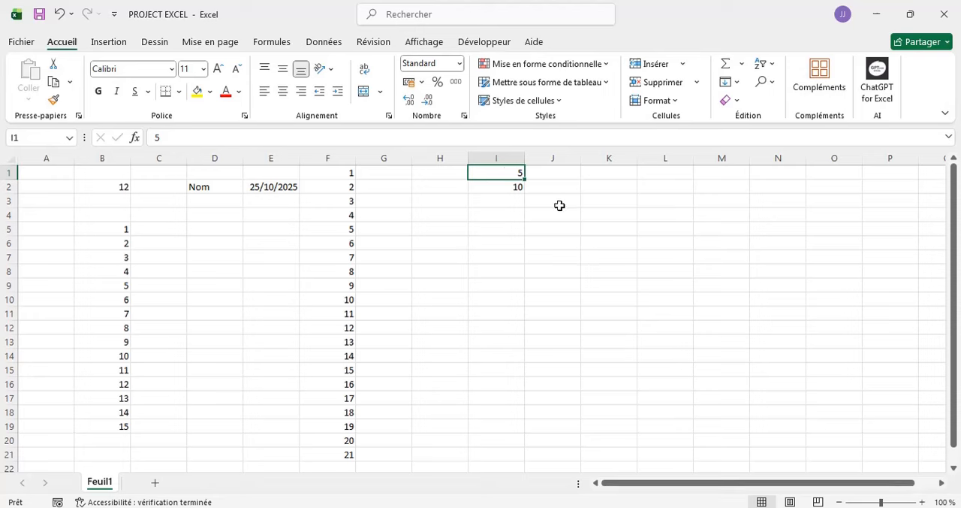
key("shift+Down")
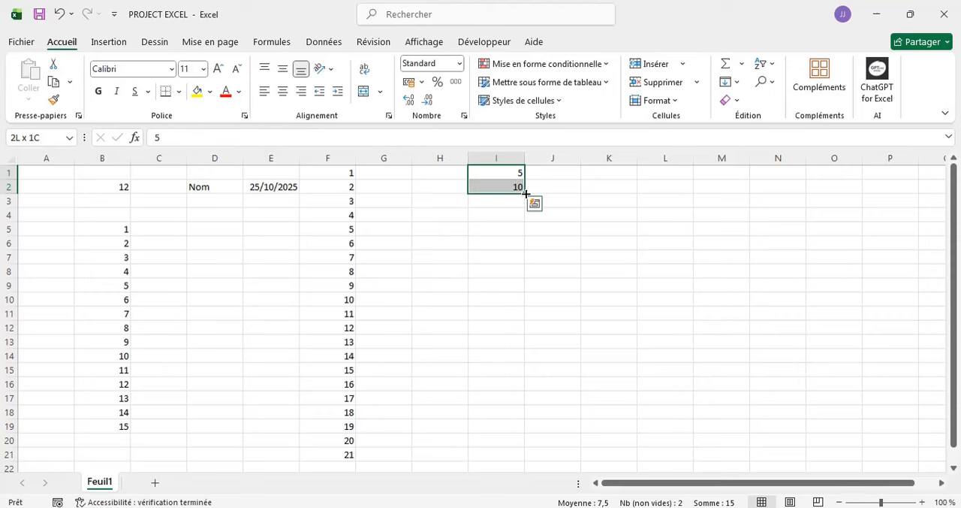
left_click_drag(523, 192, 515, 452)
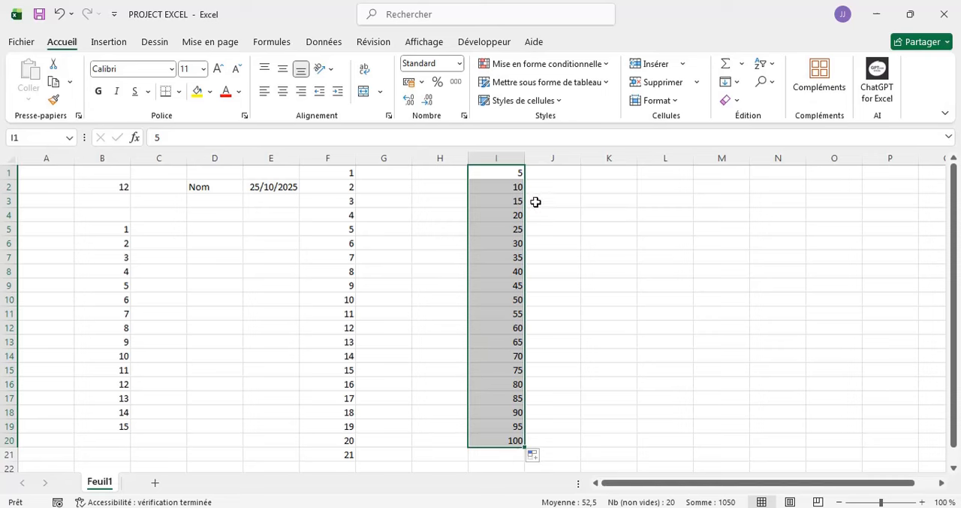
left_click(511, 171)
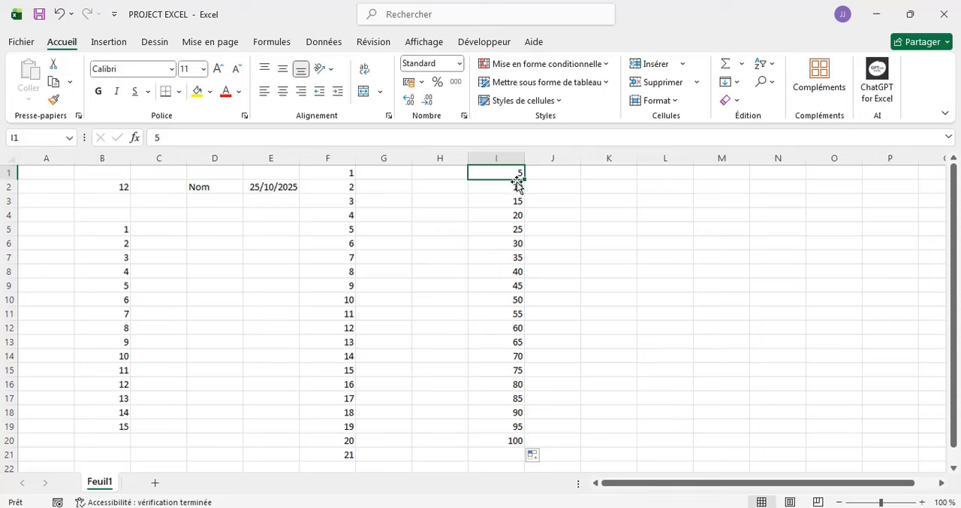
- Enter 10 in cell K1 and 20 in cell K2 as the starting pair of another series
left_click(594, 170)
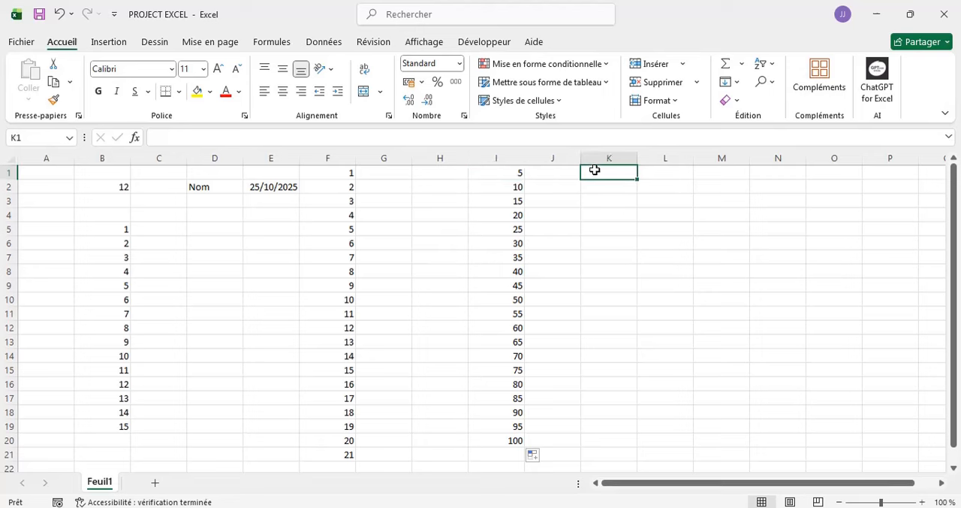
type("10")
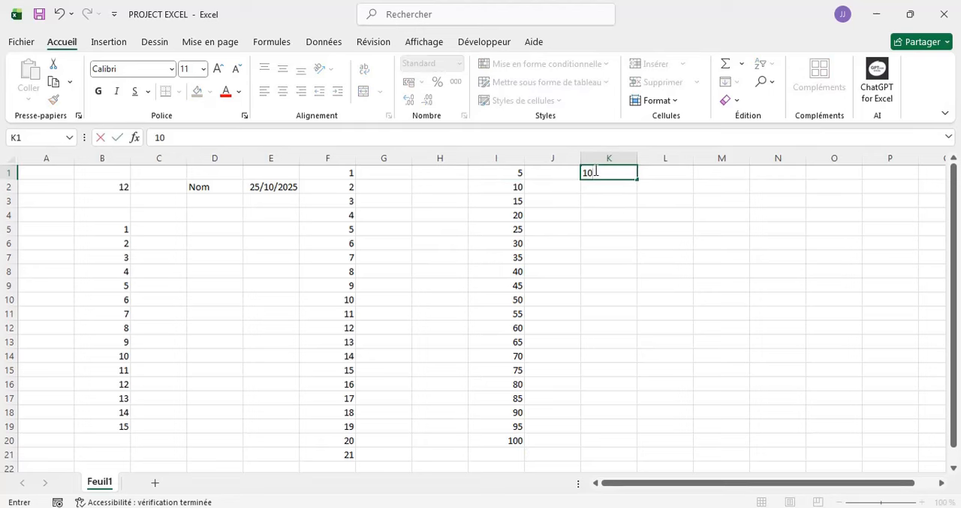
left_click(594, 185)
type("2")
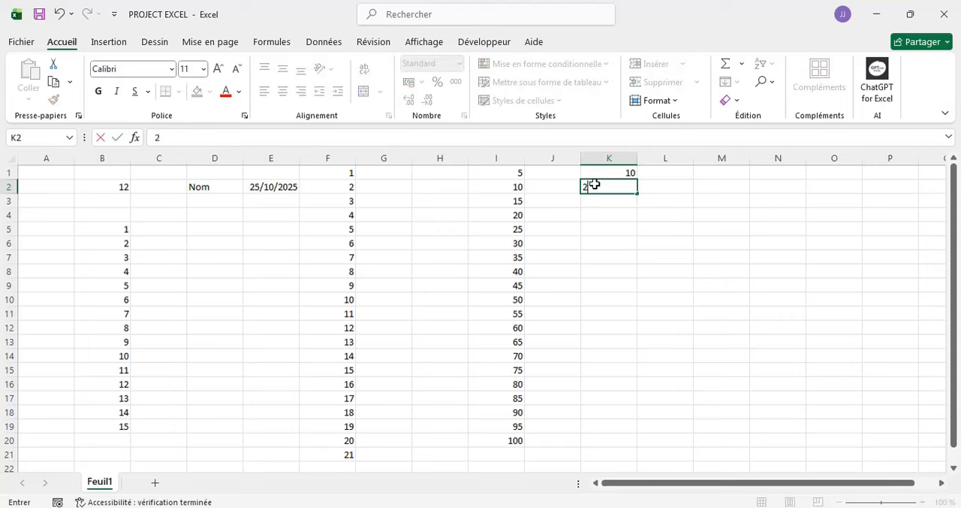
type("0")
left_click(679, 182)
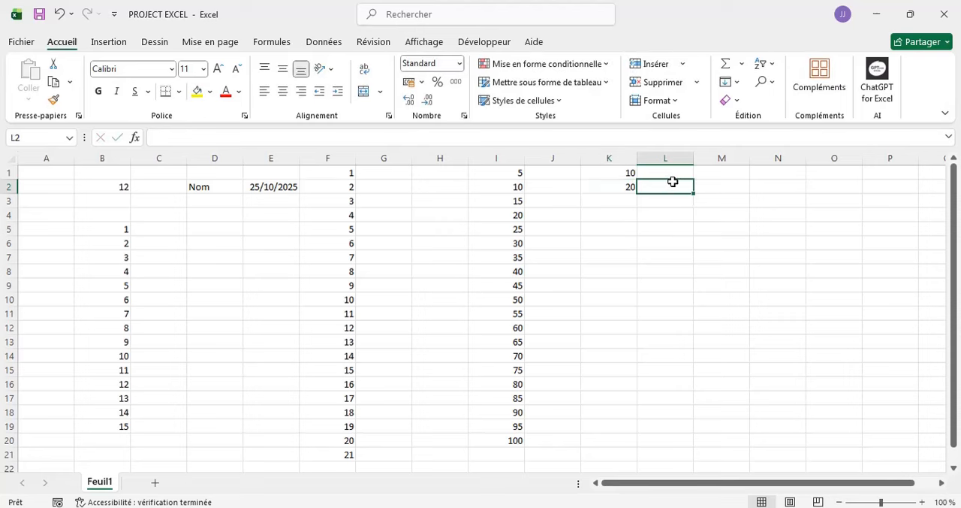
- Extend the pair in K1:K2 down to K21 as a series in steps of 10 up to 210
left_click(624, 174)
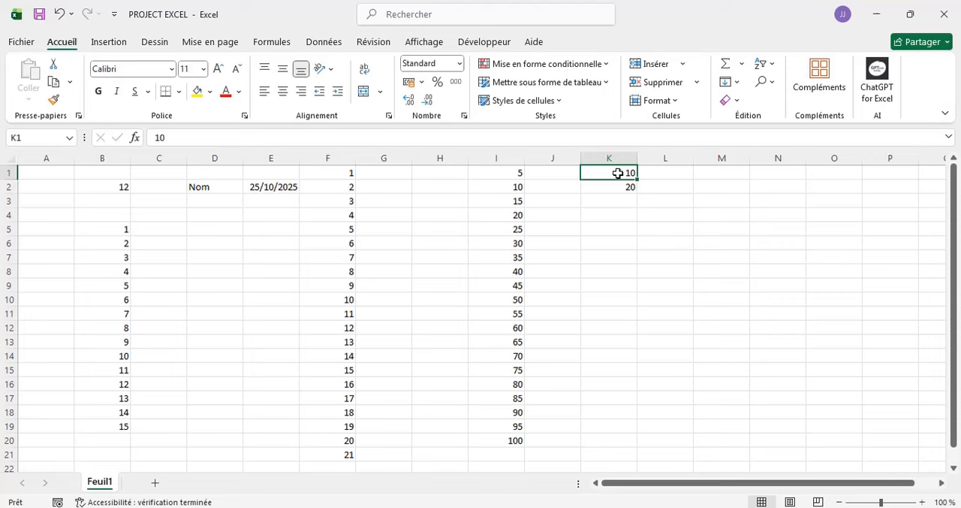
key("shift+Down")
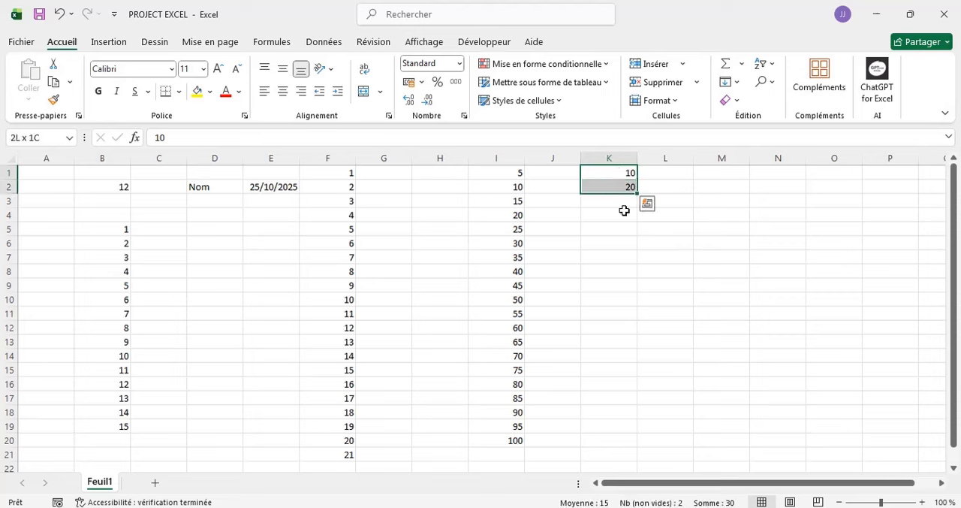
left_click_drag(635, 193, 612, 457)
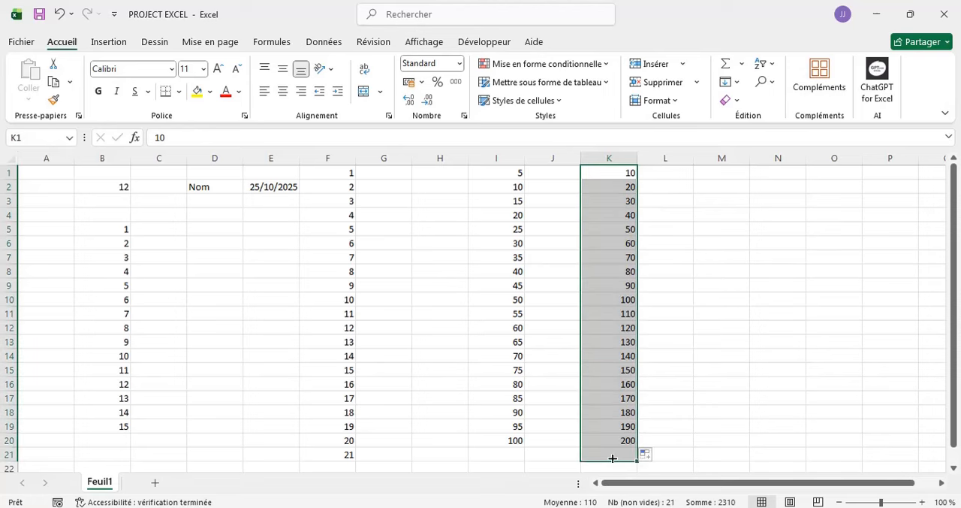
left_click(704, 205)
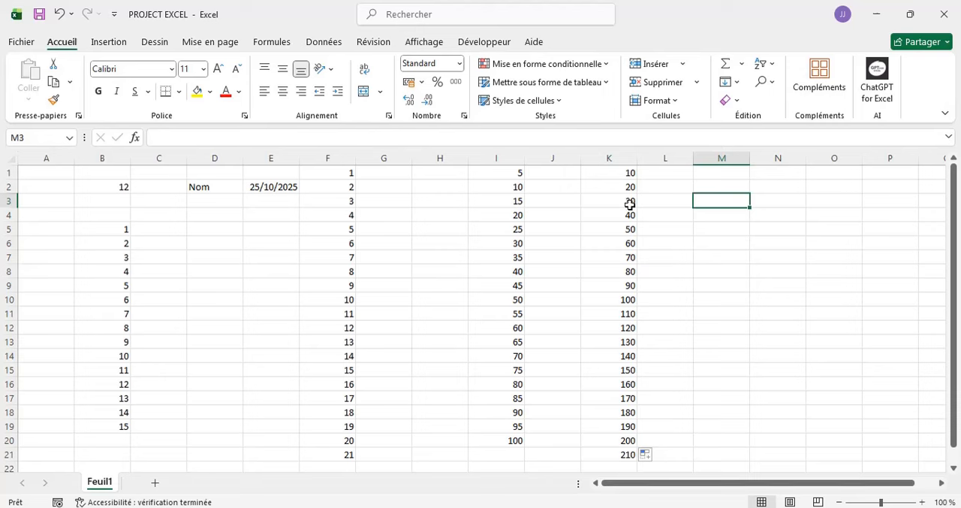
- Enter 2 in cell M1 and 4 in cell M2 to begin a new list in column M
left_click(723, 174)
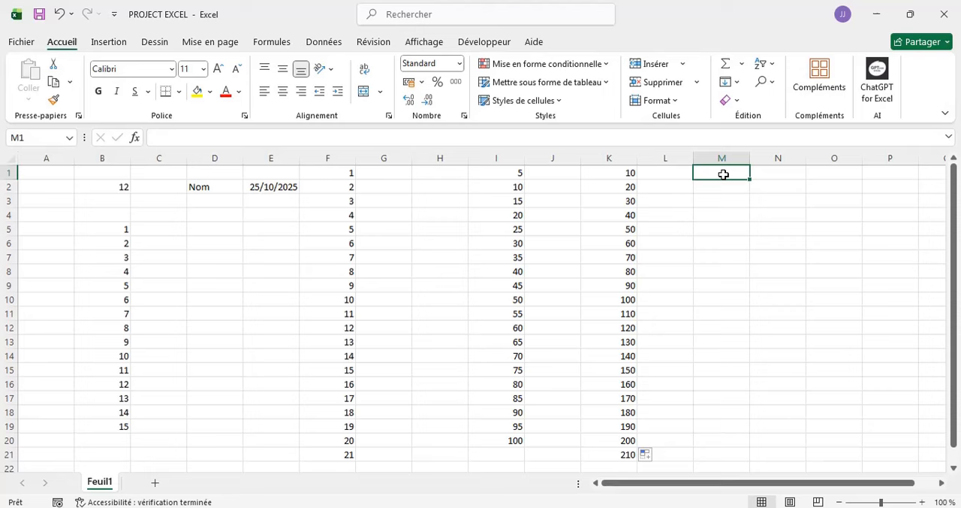
type("2")
key("Return")
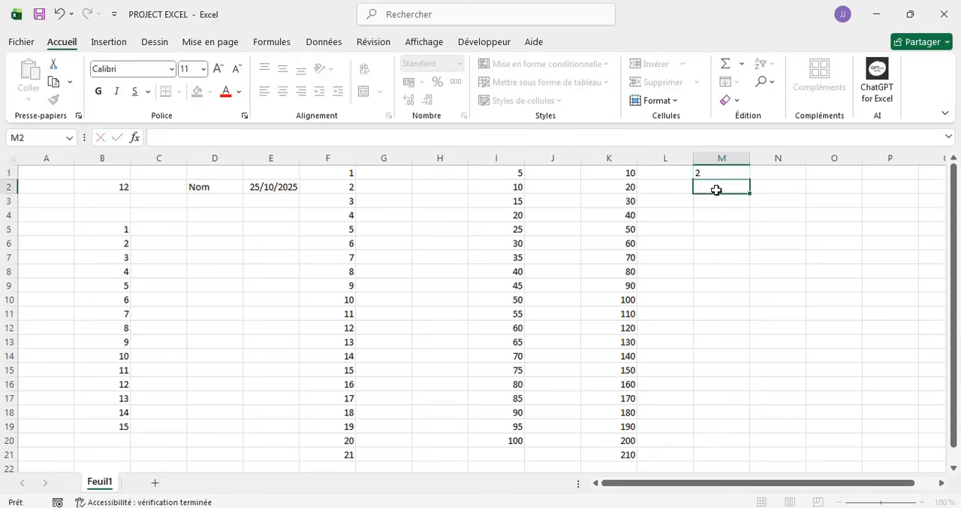
type("4")
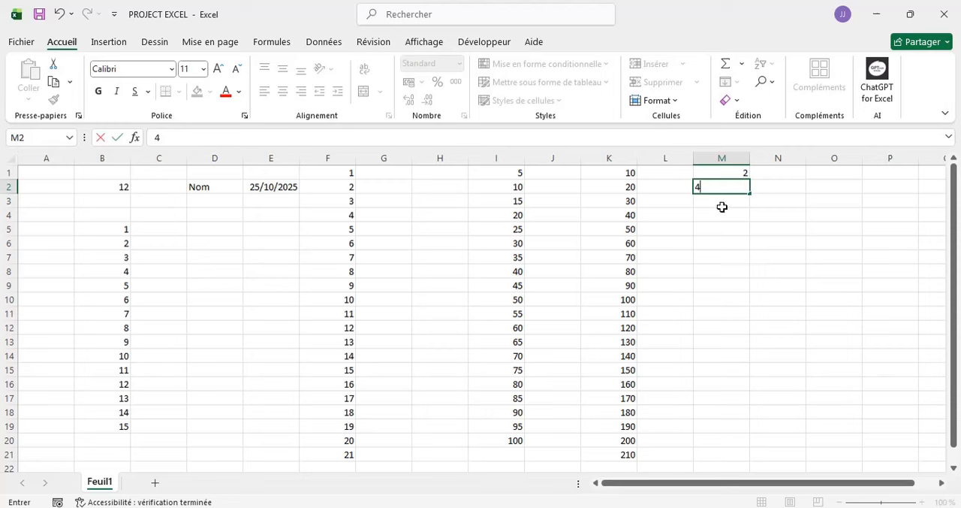
key("Return")
- Fill only cell M2 down to M19 and set the fill option to an incremented series from 4 to 21
left_click(739, 186)
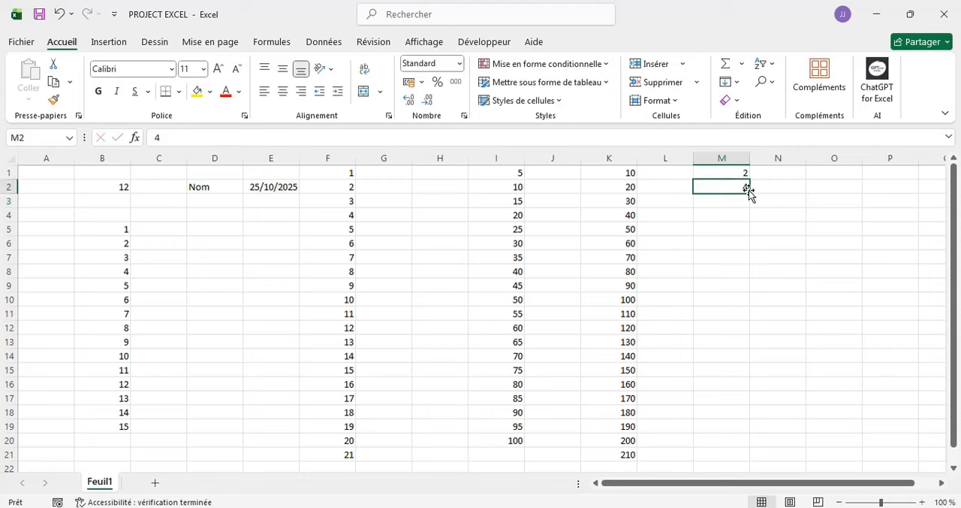
left_click_drag(749, 192, 723, 434)
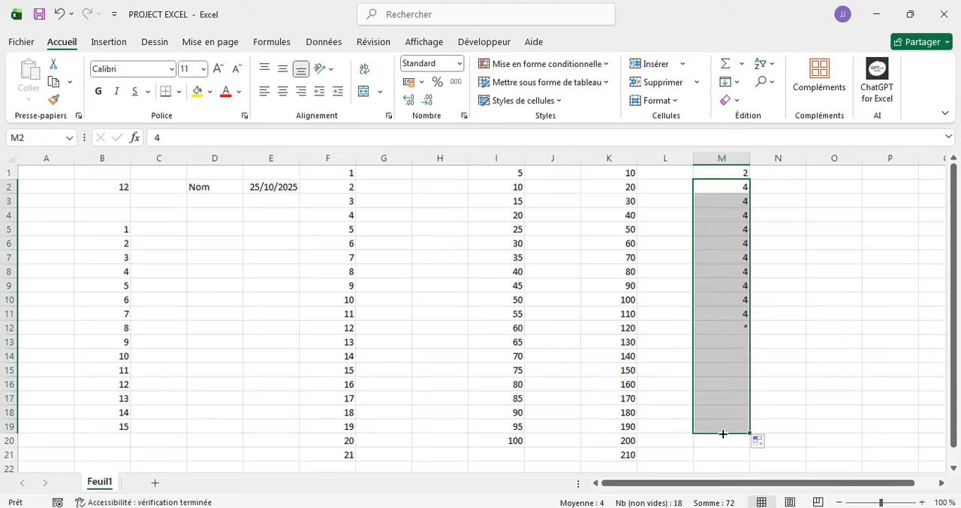
left_click(740, 285)
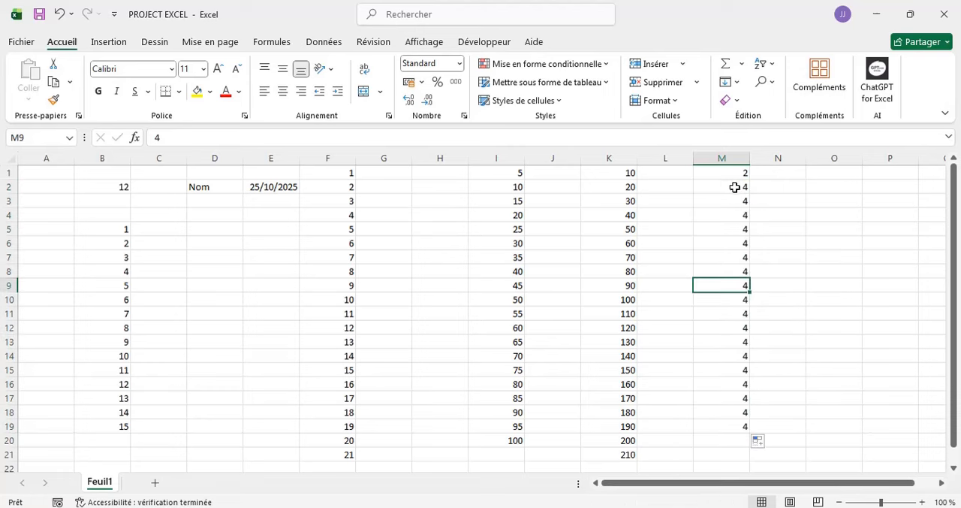
left_click(769, 443)
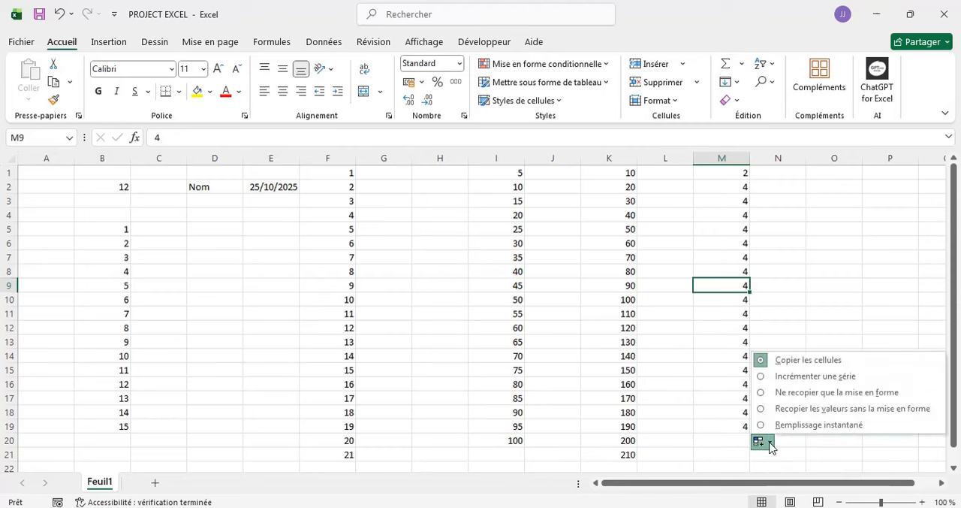
left_click(794, 377)
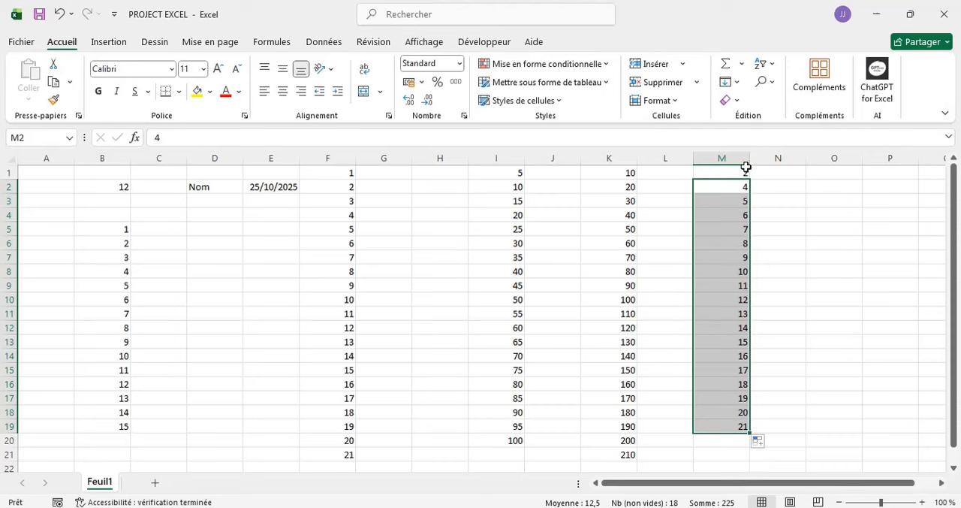
- Enter 2 in N1 and 4 in N2, and extend the pair down to N19 as a series in steps of 2 up to 38
left_click(787, 175)
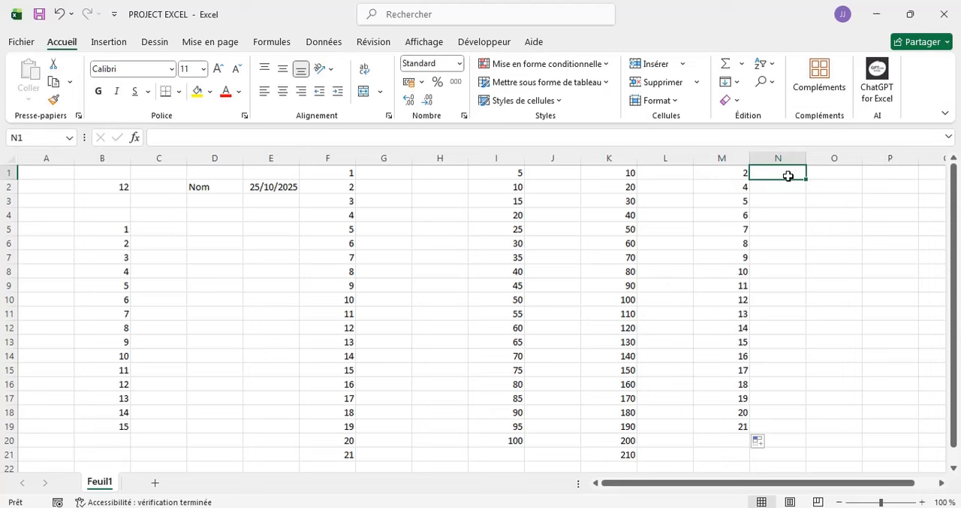
type("2")
key("Return")
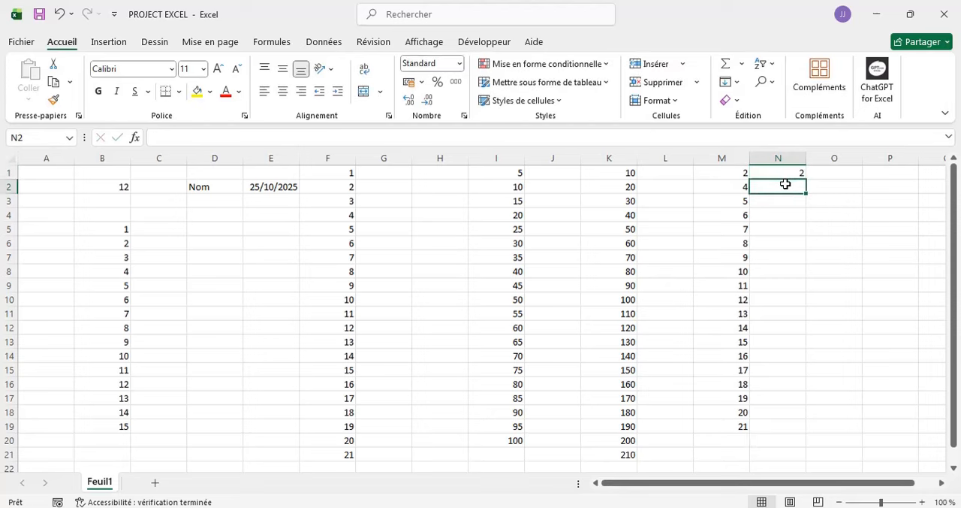
type("4")
left_click_drag(788, 210, 783, 243)
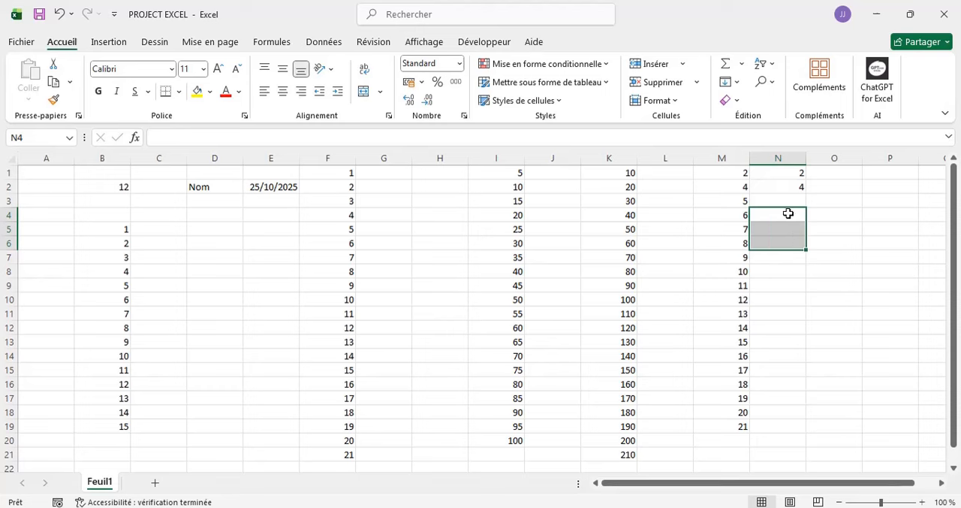
left_click(795, 178)
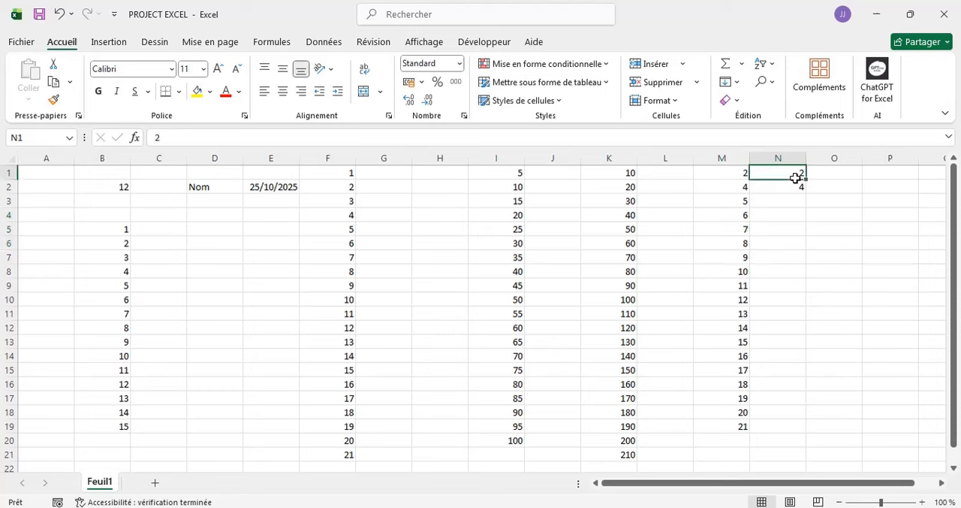
left_click_drag(798, 178, 779, 439)
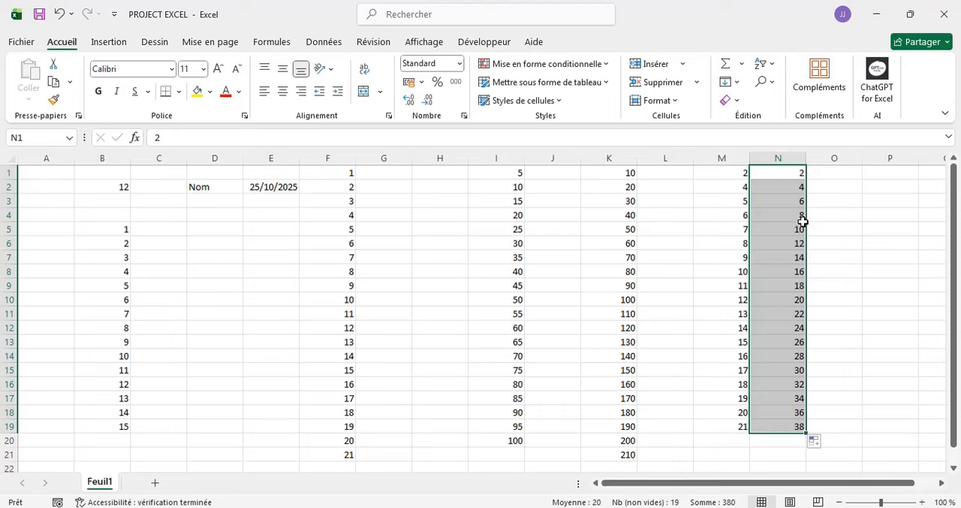
- Enter Dimanche in cell B22 and fill the days of the week down column B to B35
scroll(856, 270, "down", 7)
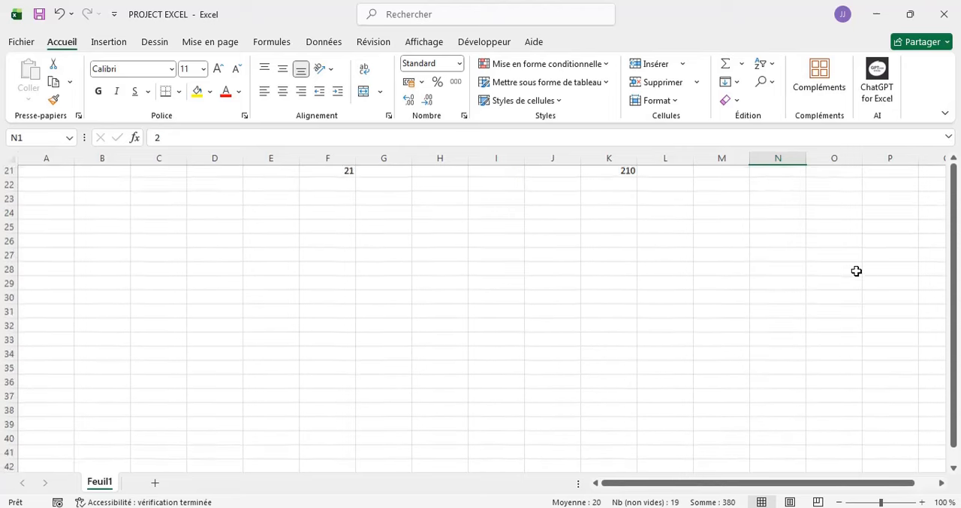
scroll(856, 270, "up", 2)
scroll(856, 271, "down", 3)
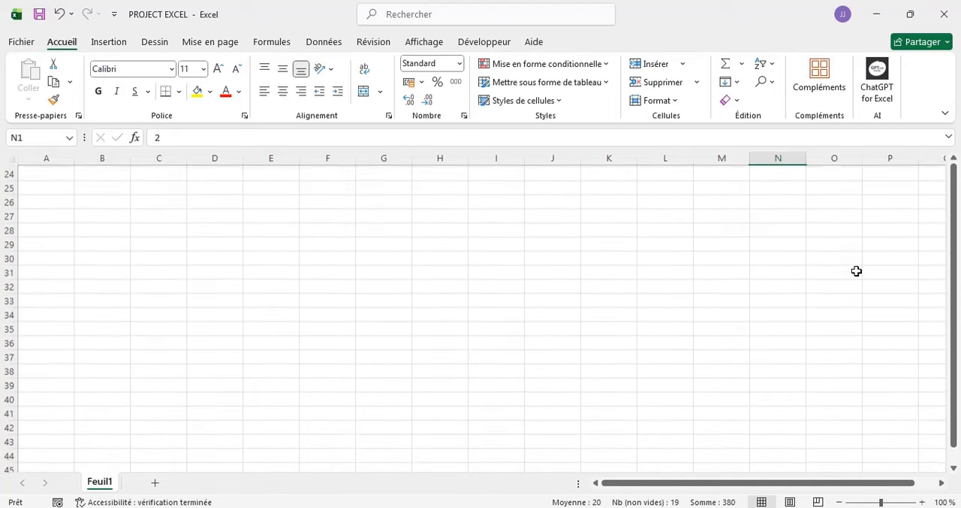
scroll(856, 271, "up", 2)
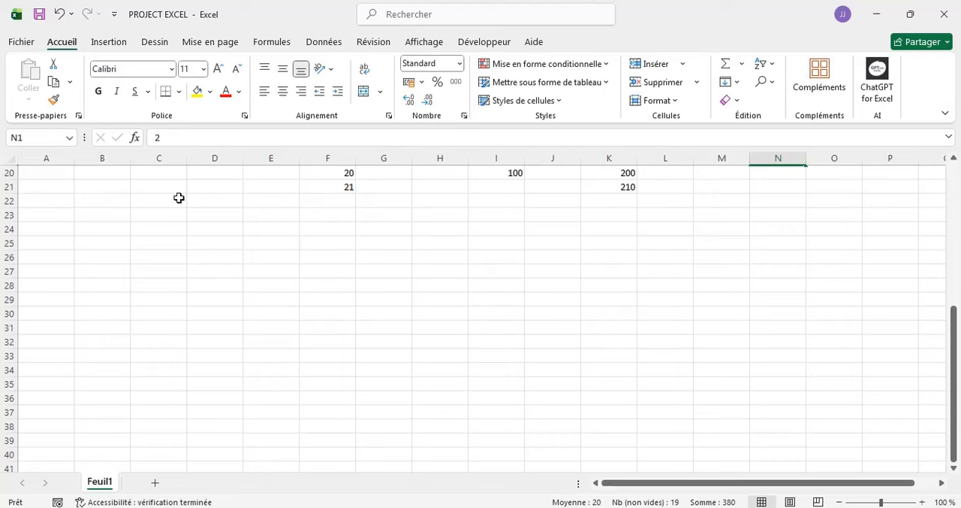
left_click(79, 203)
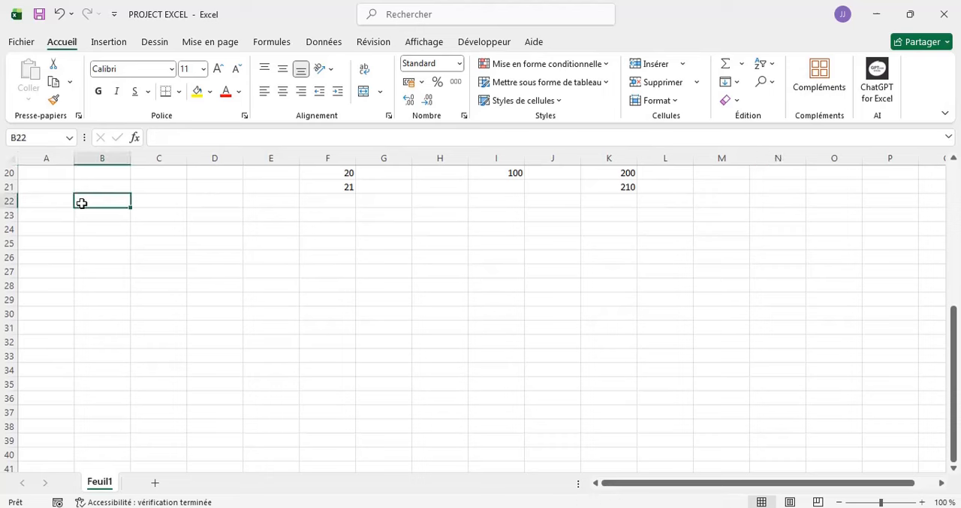
type("Dimanche")
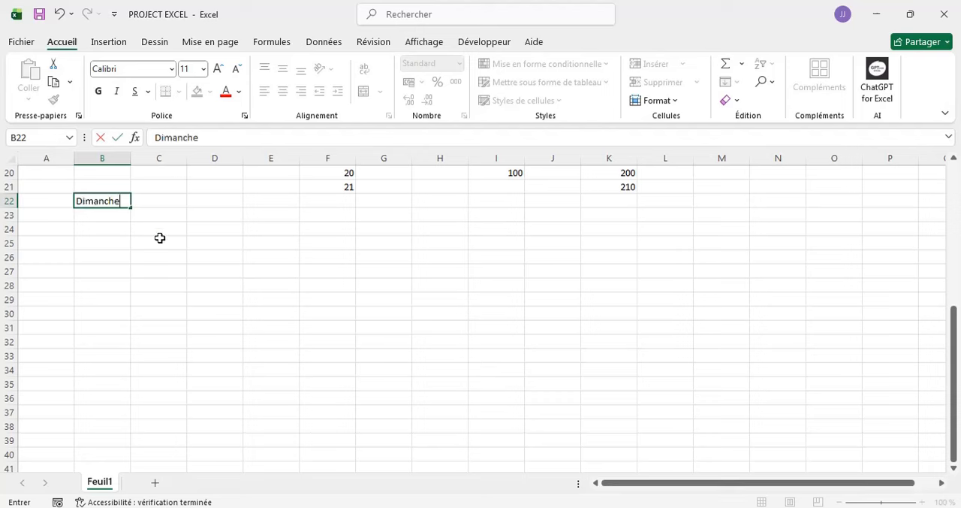
left_click(162, 202)
left_click(112, 202)
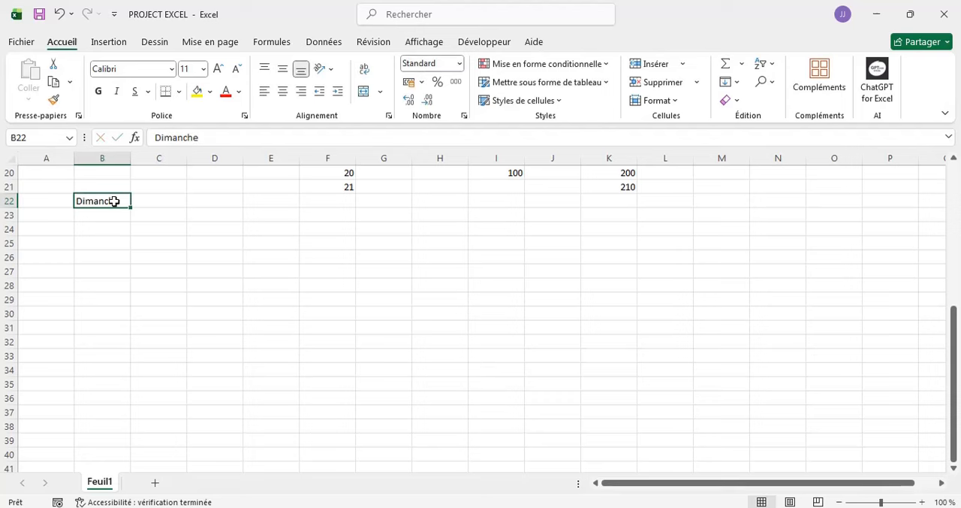
left_click_drag(129, 205, 118, 388)
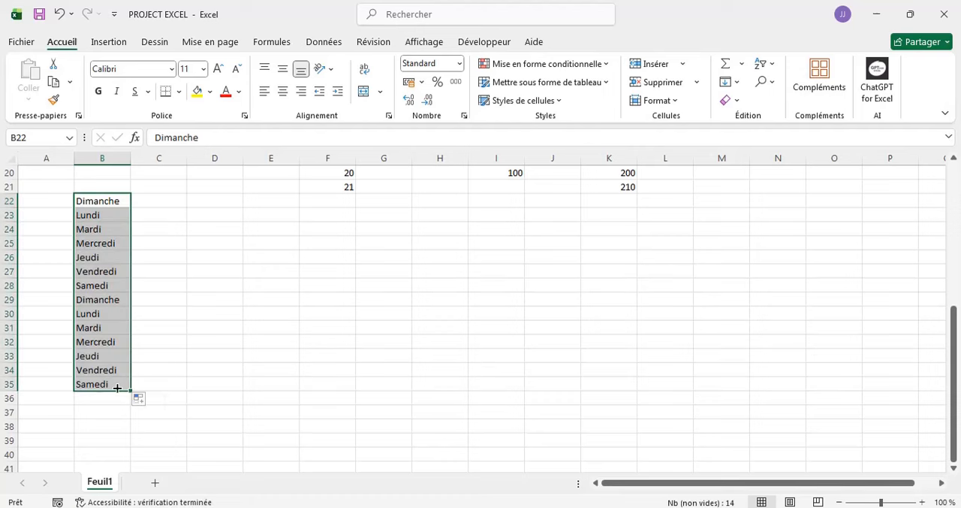
left_click(167, 197)
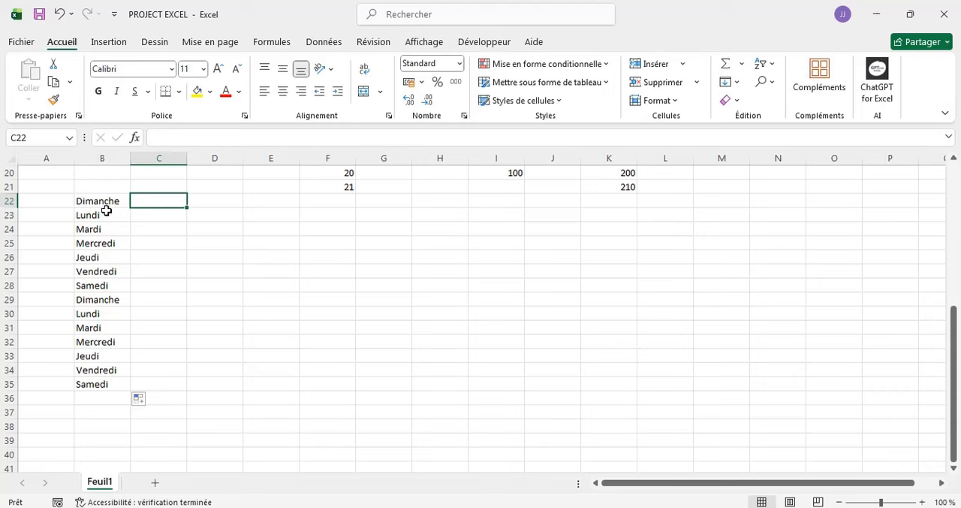
- Enter Dimanche in cell D25 and fill the days of the week across row 25 to N25
left_click(206, 238)
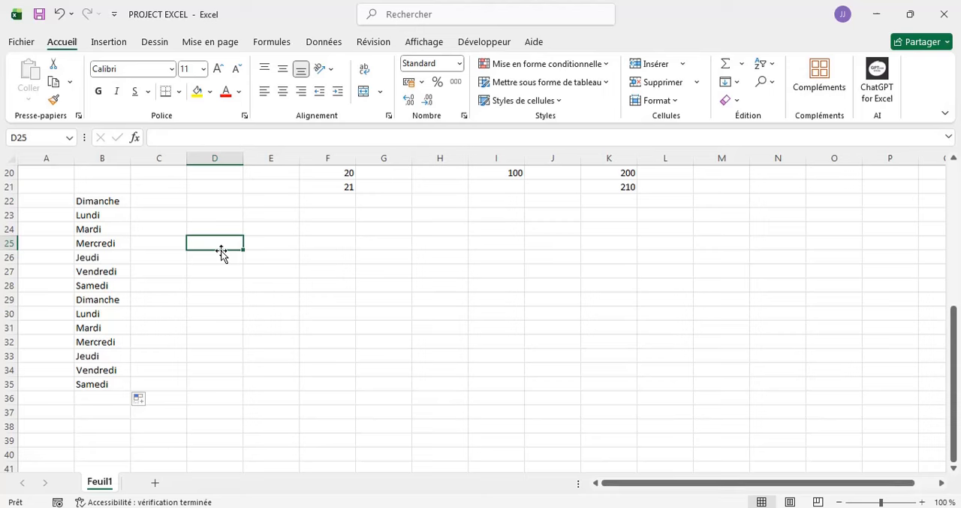
type("Di")
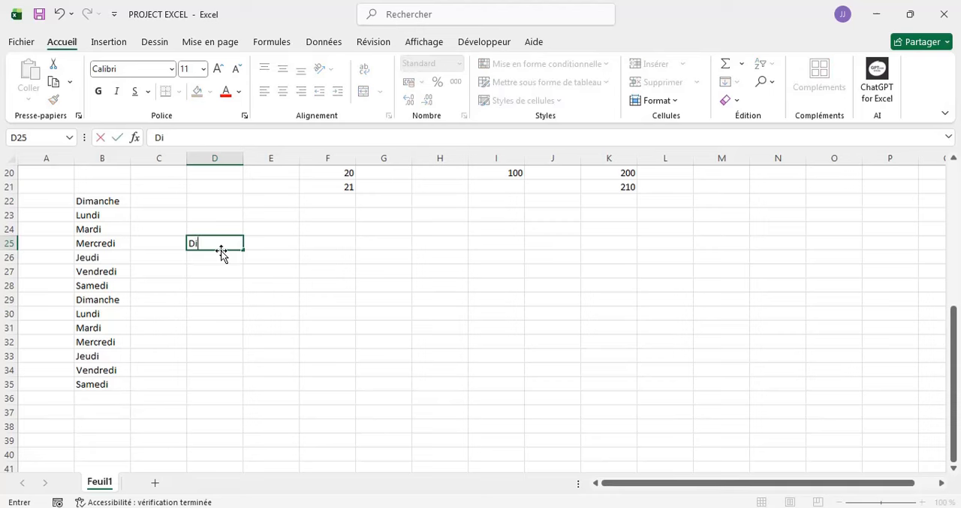
type("manche")
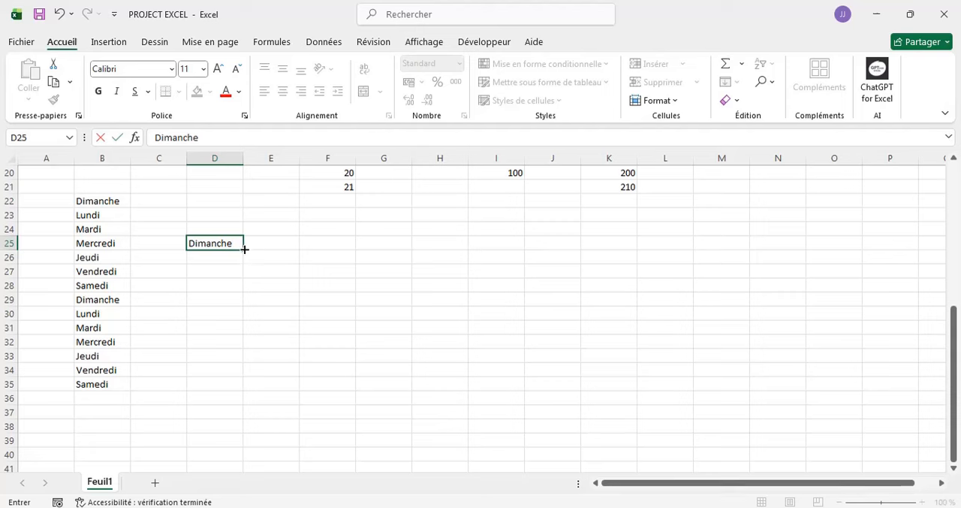
left_click_drag(244, 249, 804, 260)
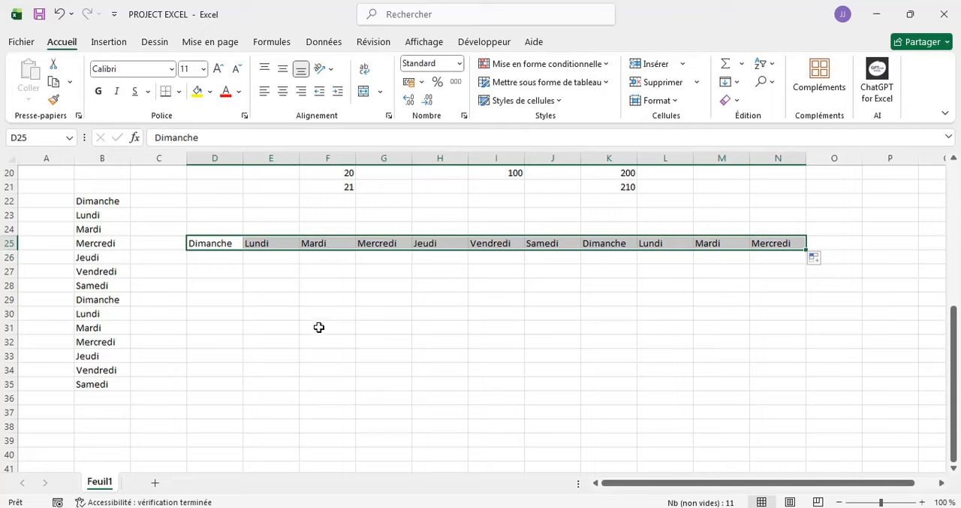
- Enter Janvier in cell D27 and fill the months down column D to Décembre in D38
scroll(319, 327, "up", 6)
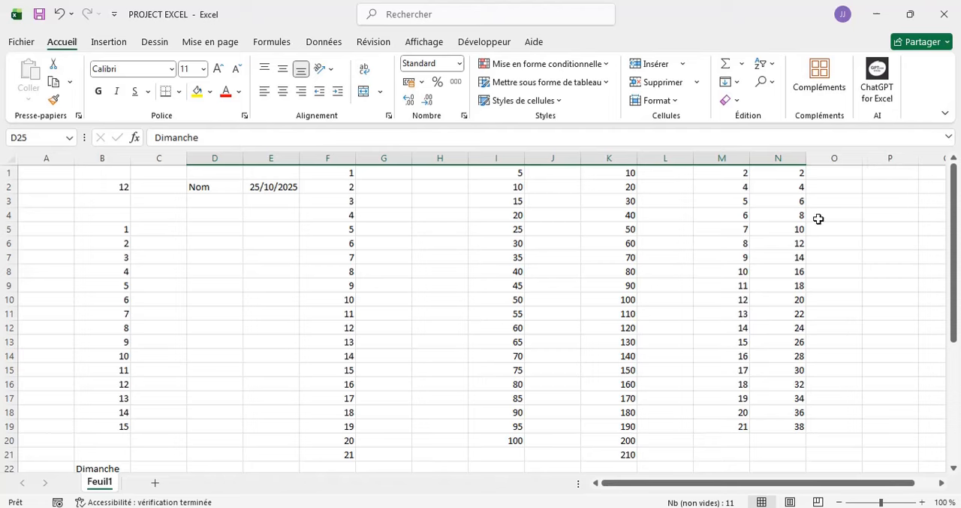
scroll(625, 277, "down", 7)
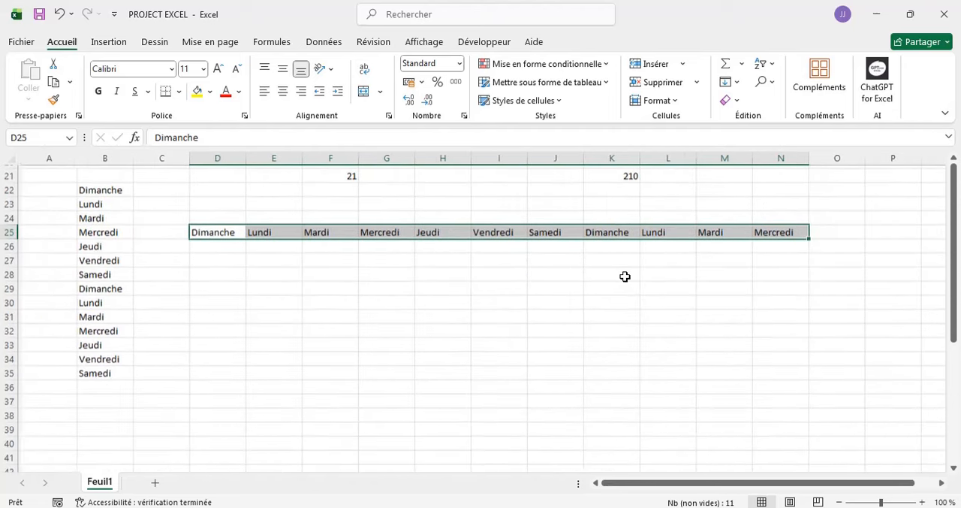
double_click(200, 257)
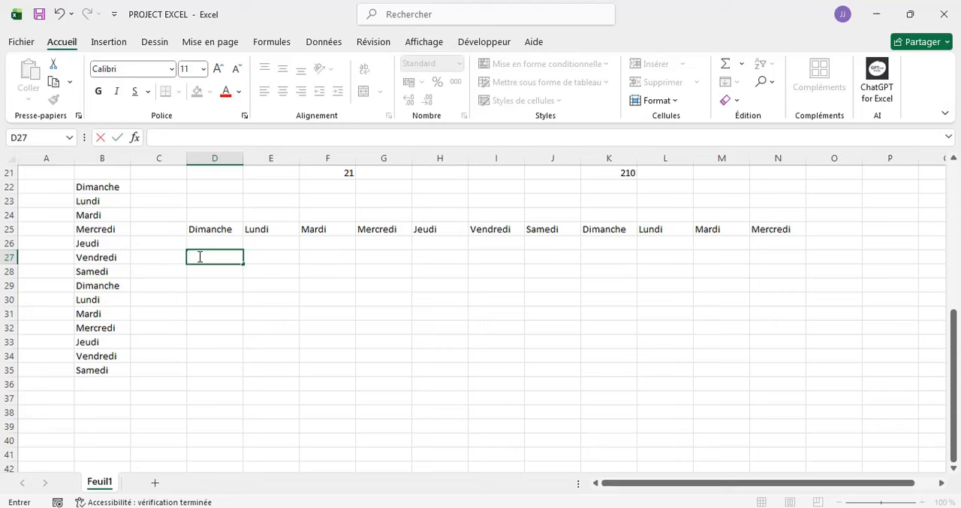
type("Janvier")
left_click_drag(243, 265, 236, 414)
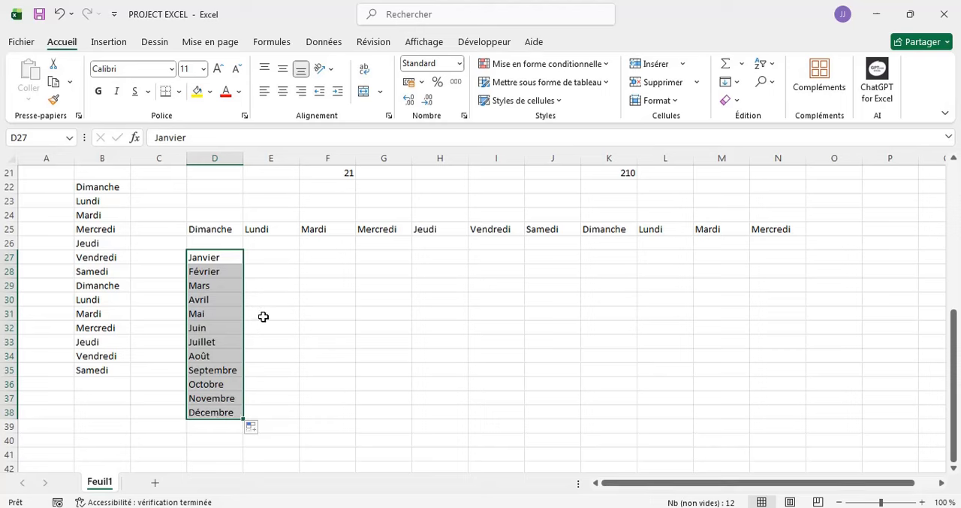
- Extend Janvier in D27 across row 27 to fill the months up to Décembre in O27
left_click(236, 257)
left_click_drag(241, 262, 837, 263)
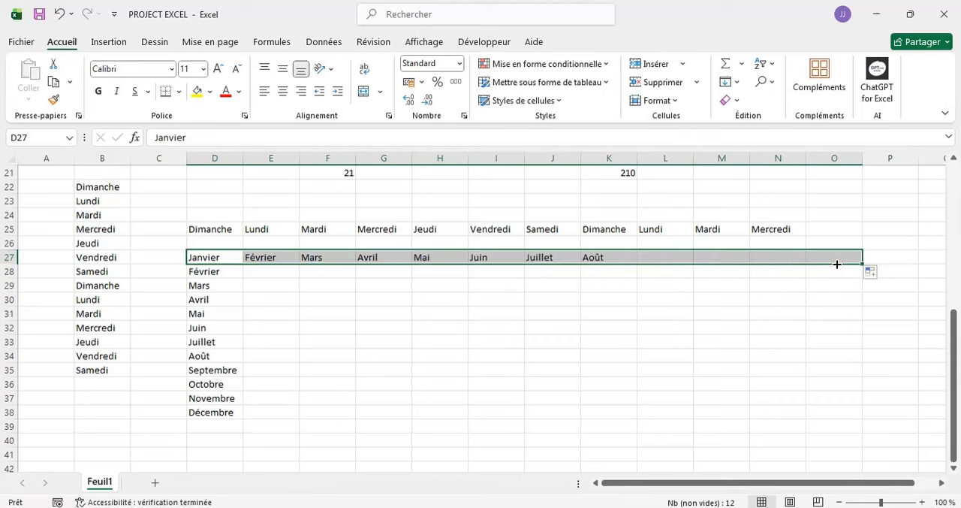
left_click(259, 274)
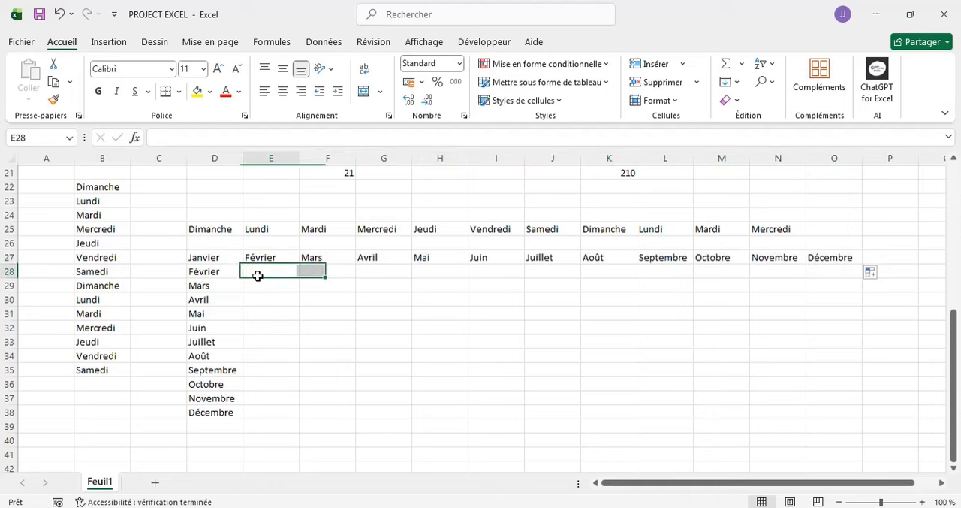
- Fill the whole of row 27 with yellow and the whole of column D with a medium blue theme color
left_click(4, 257)
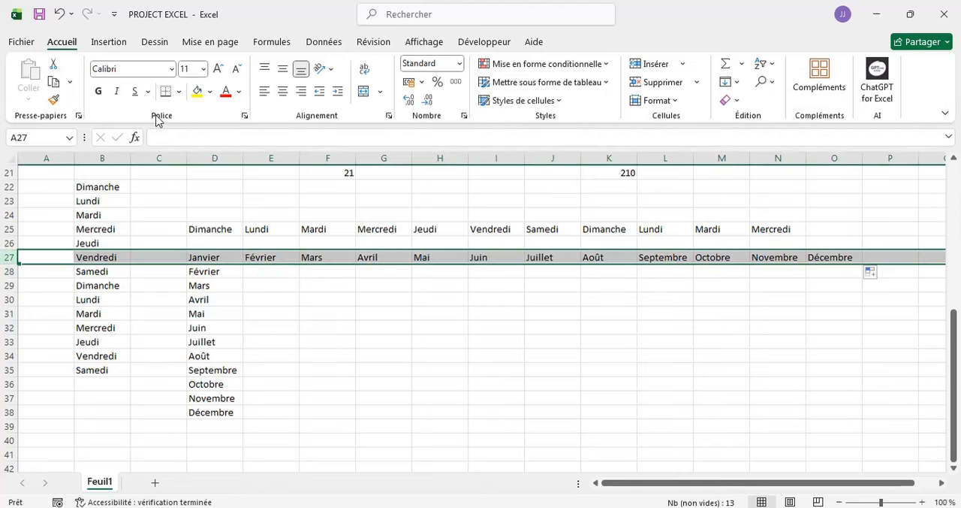
left_click(212, 158)
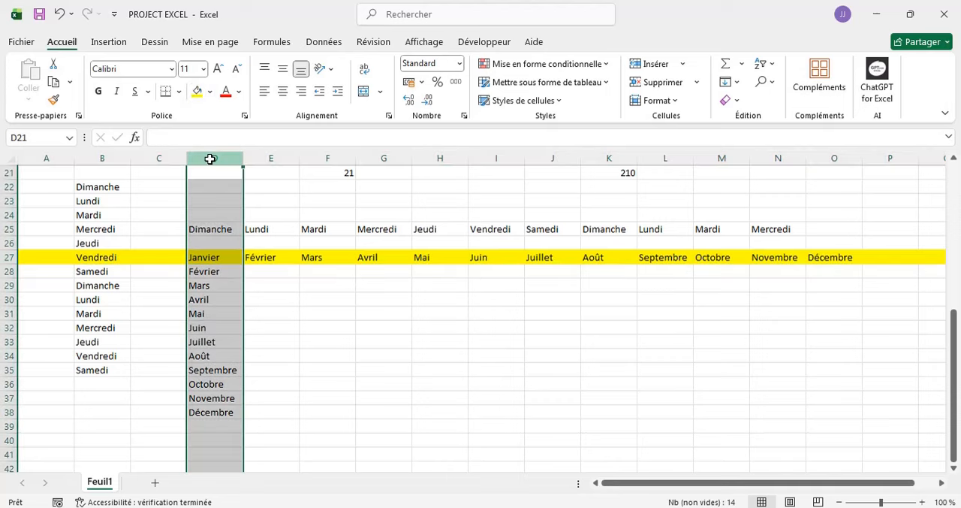
left_click(210, 91)
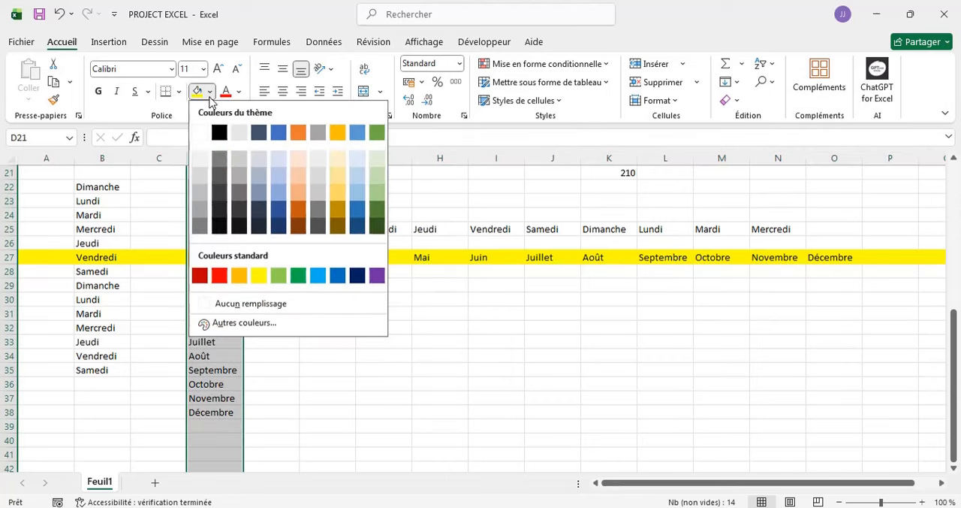
left_click(276, 191)
left_click(269, 277)
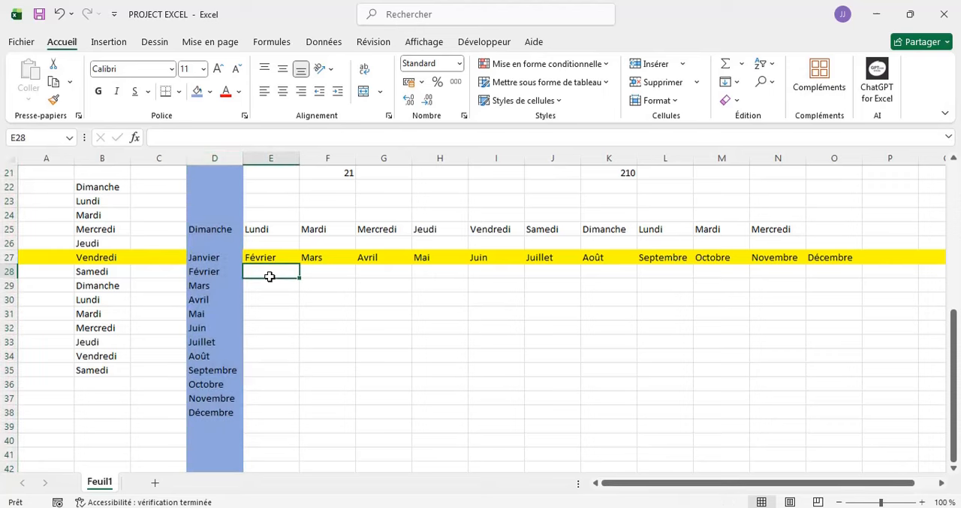
left_click(368, 322)
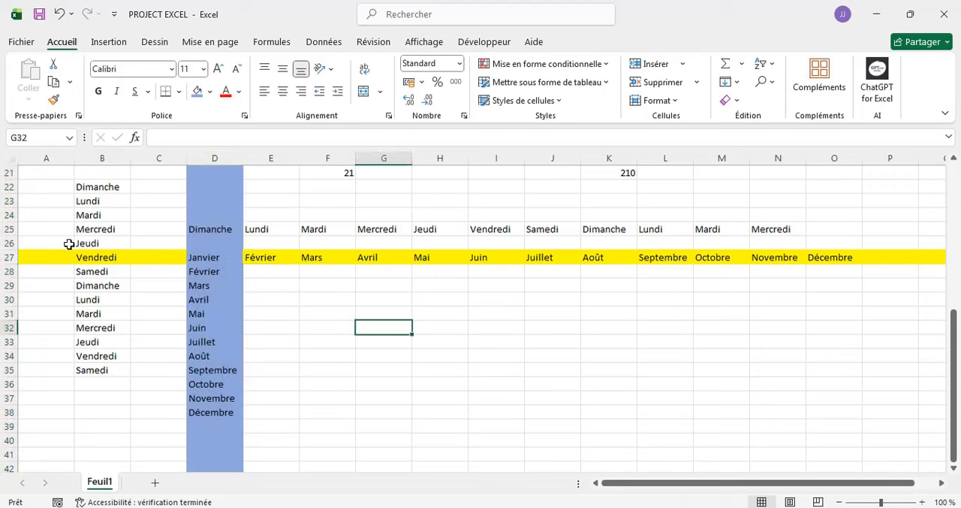
- Recolor the whole of row 27 with the same blue fill as column D
left_click(10, 257)
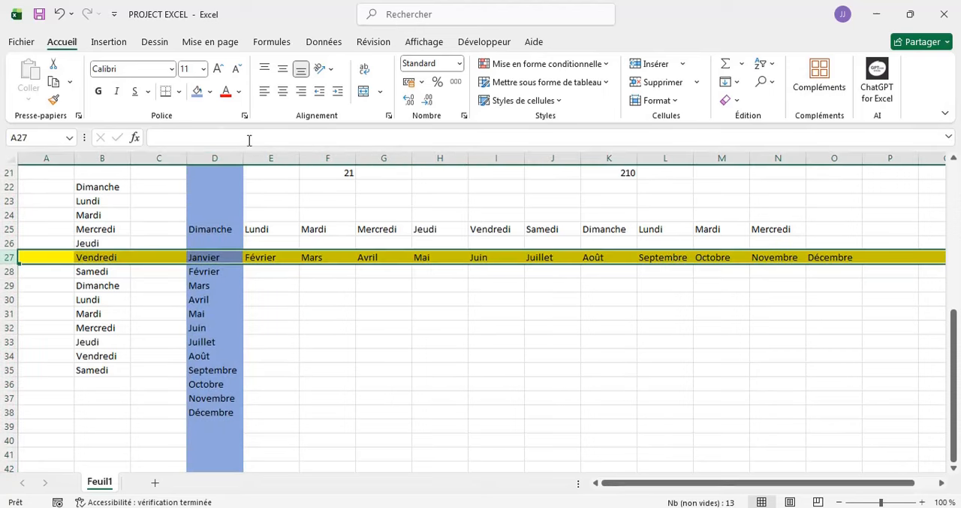
left_click(197, 91)
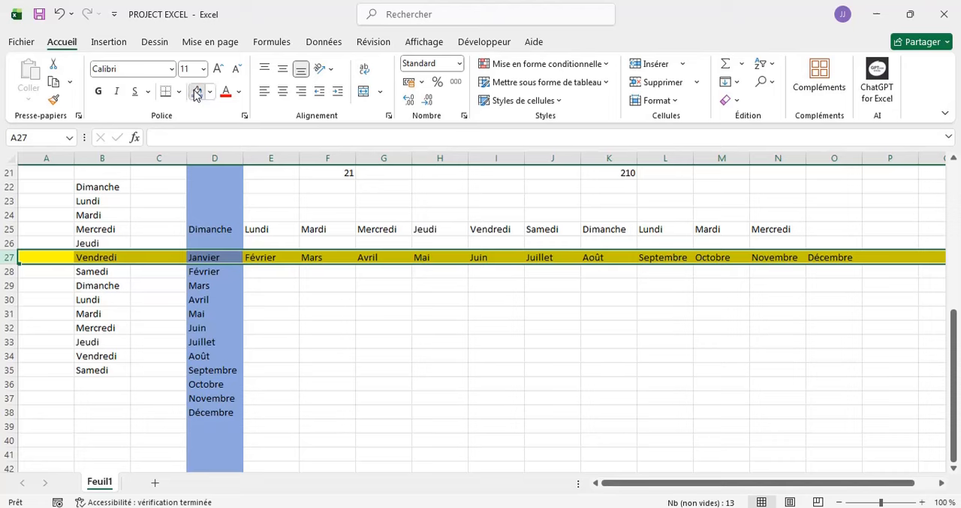
left_click(343, 338)
- Enter a person's first name in cell F30 and copy it down column F to F38
scroll(344, 339, "down", 2)
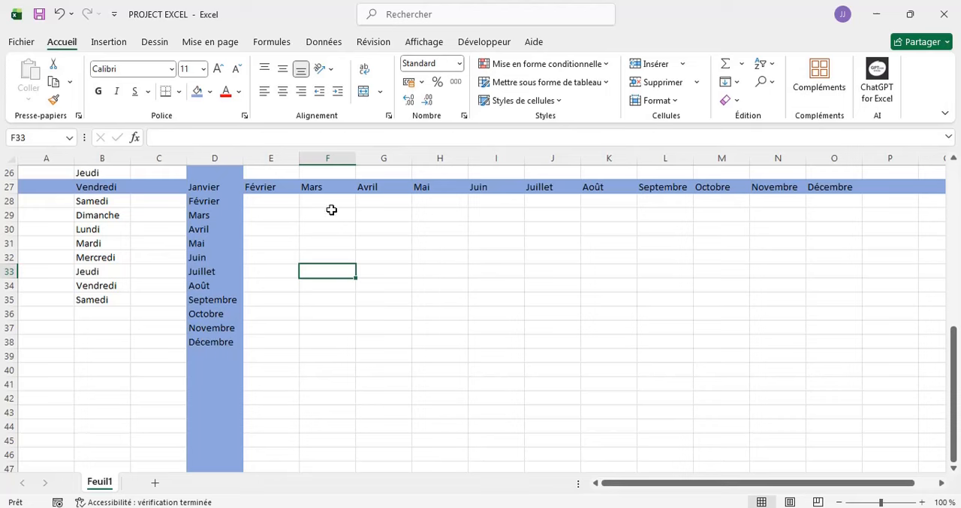
scroll(534, 300, "down", 1)
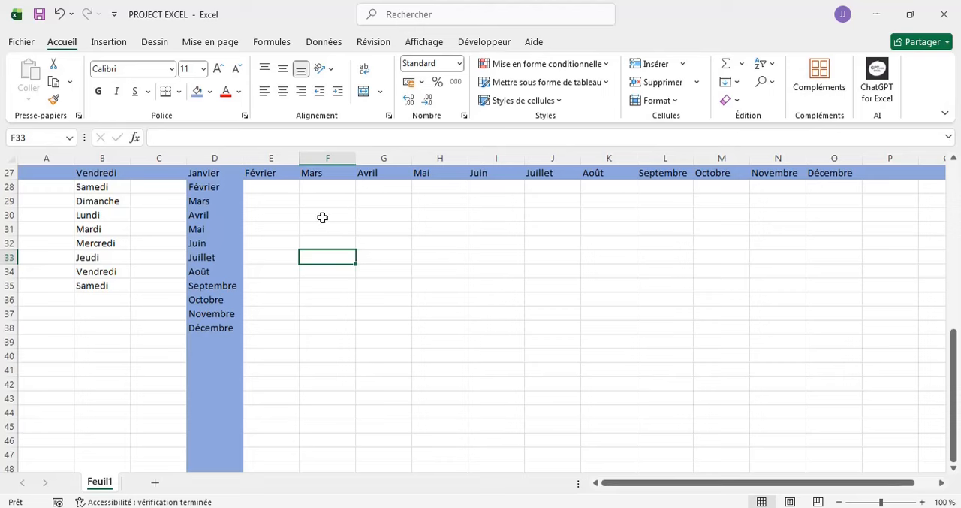
left_click(322, 217)
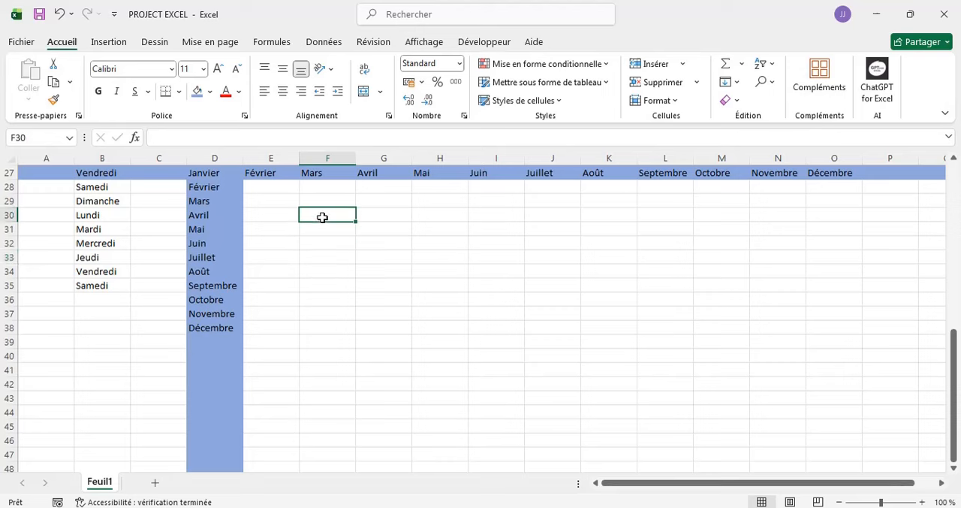
double_click(323, 217)
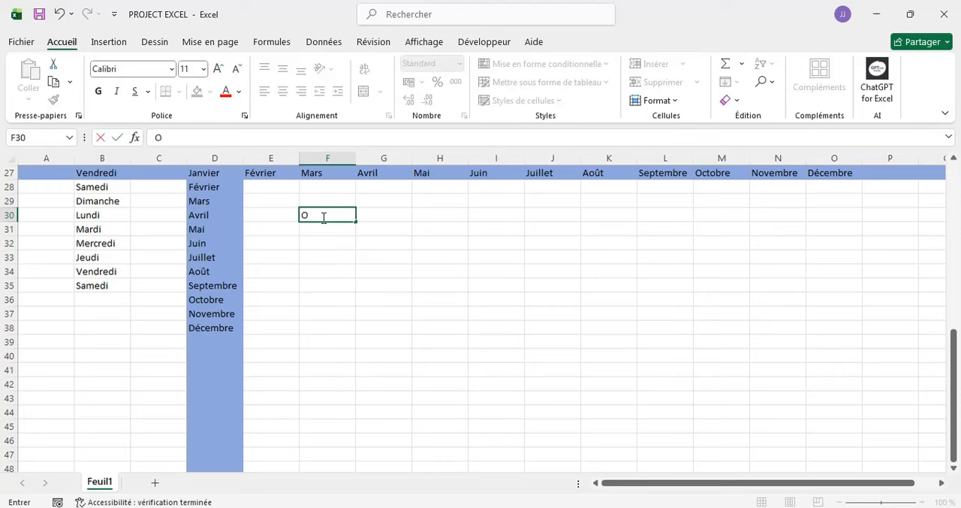
type("Orange")
key("BackSpace")
key("BackSpace")
key("BackSpace")
key("BackSpace")
key("BackSpace")
key("BackSpace")
type("John")
left_click_drag(356, 221, 356, 329)
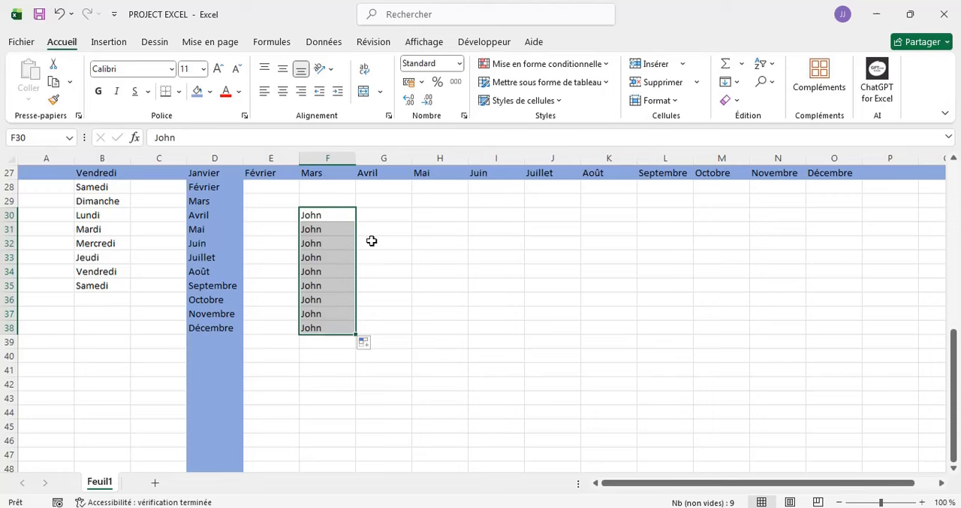
- Open the custom lists editor from the advanced options and reposition its window over the sheet
left_click(337, 217)
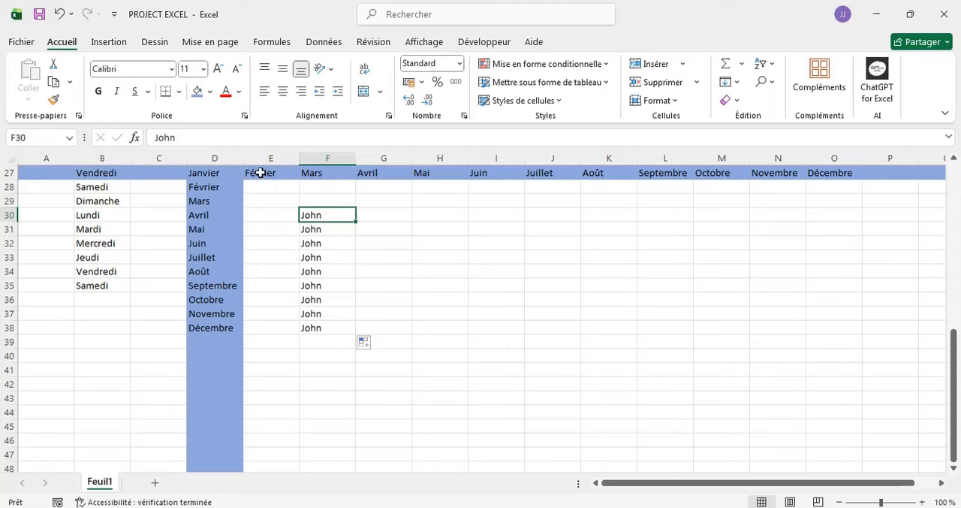
left_click(22, 43)
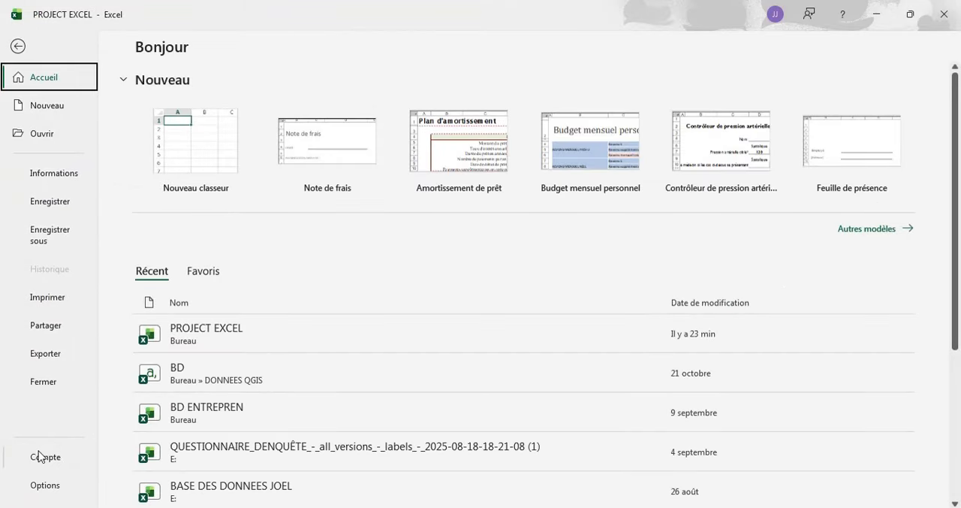
left_click(42, 485)
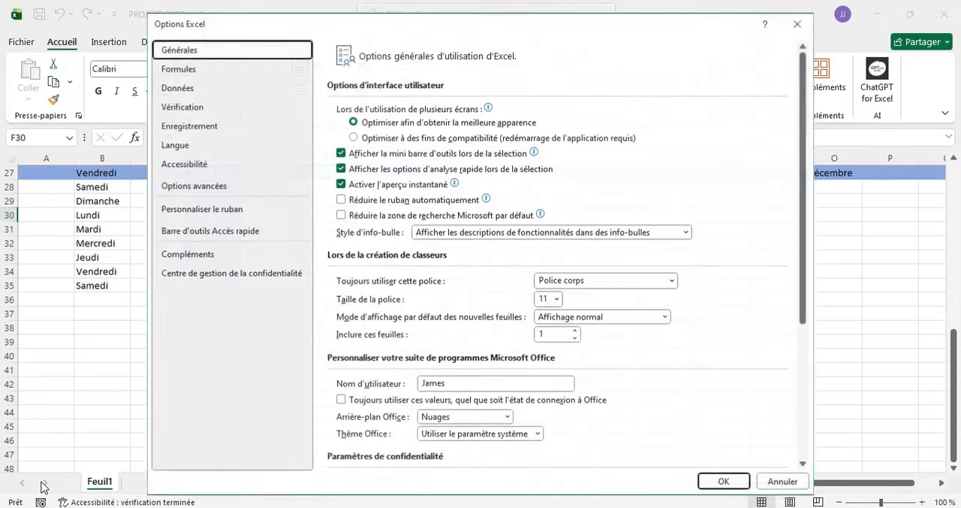
left_click(179, 193)
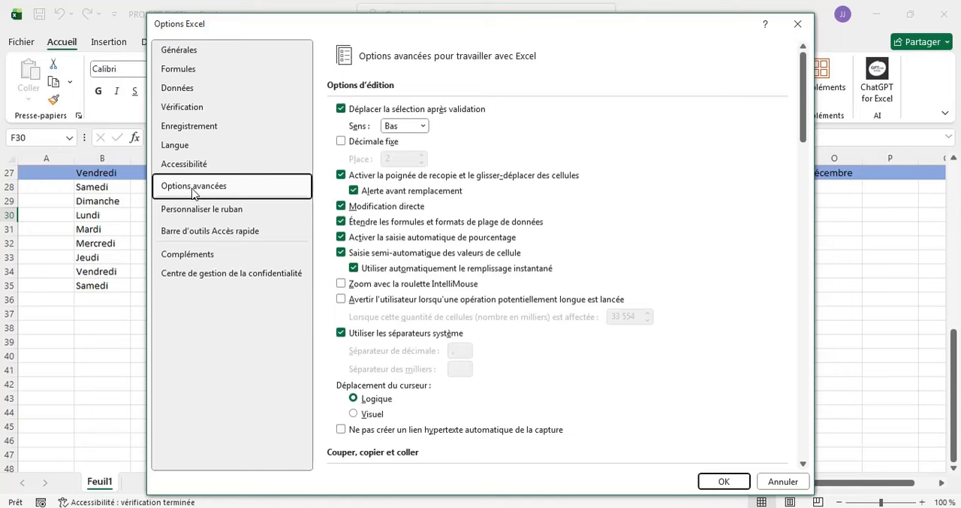
scroll(648, 195, "down", 15)
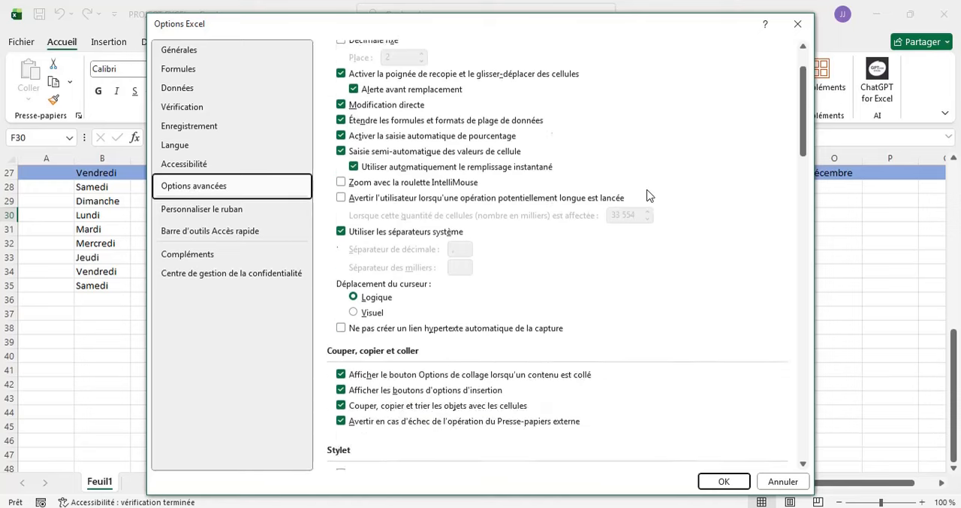
scroll(648, 195, "down", 5)
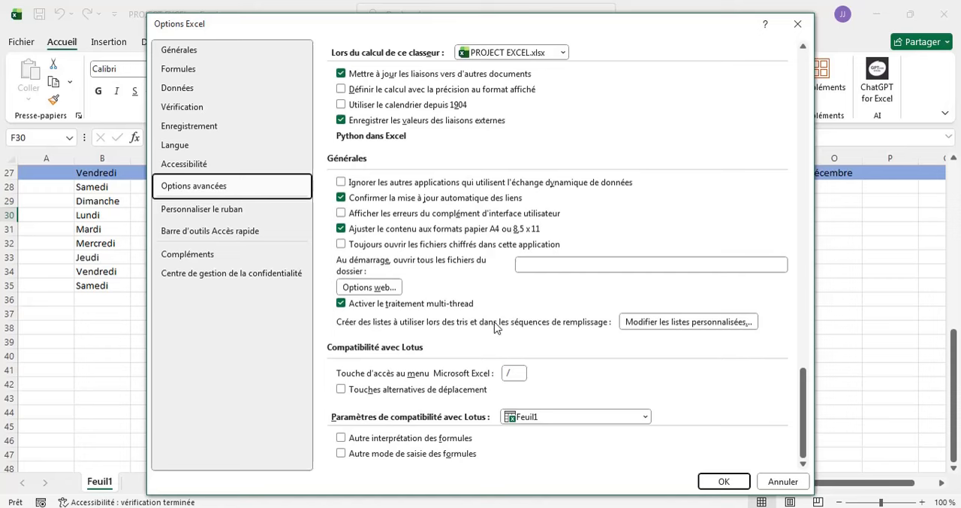
left_click(664, 323)
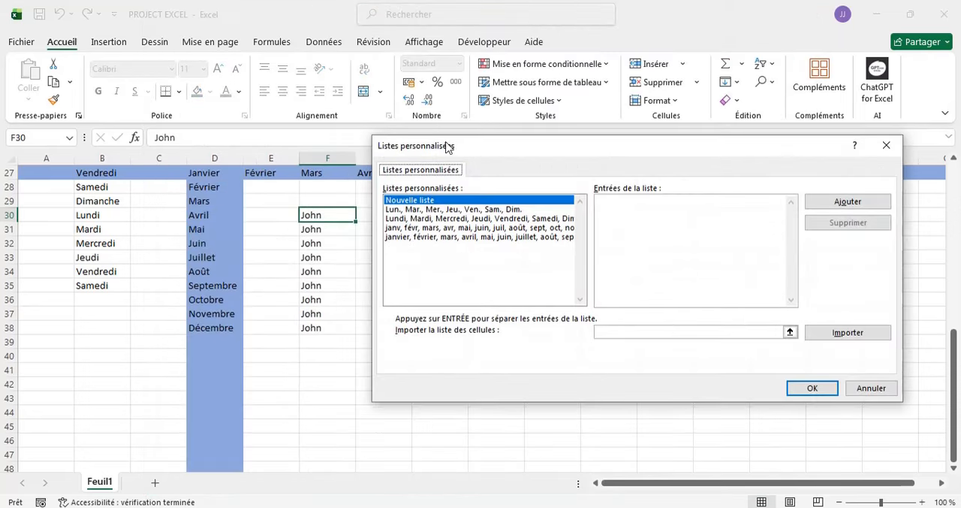
left_click_drag(441, 147, 387, 236)
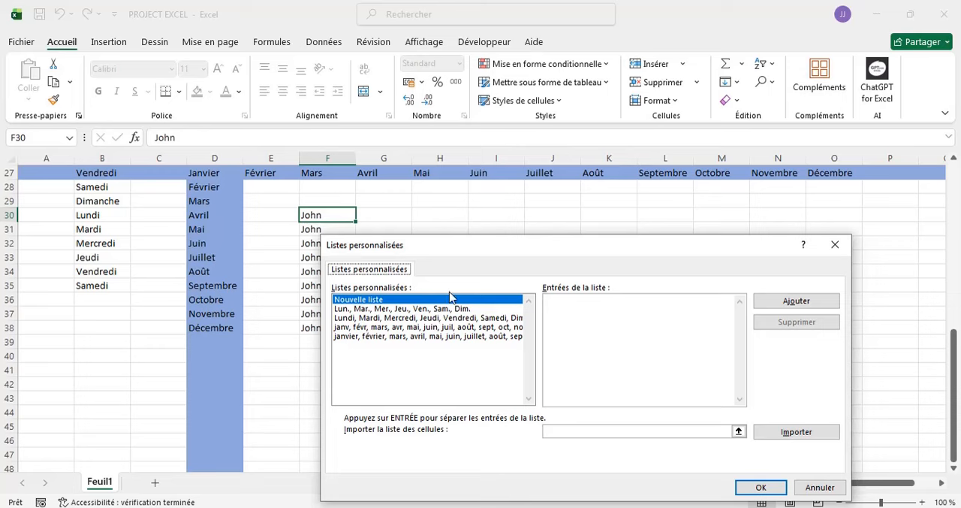
left_click_drag(359, 250, 344, 190)
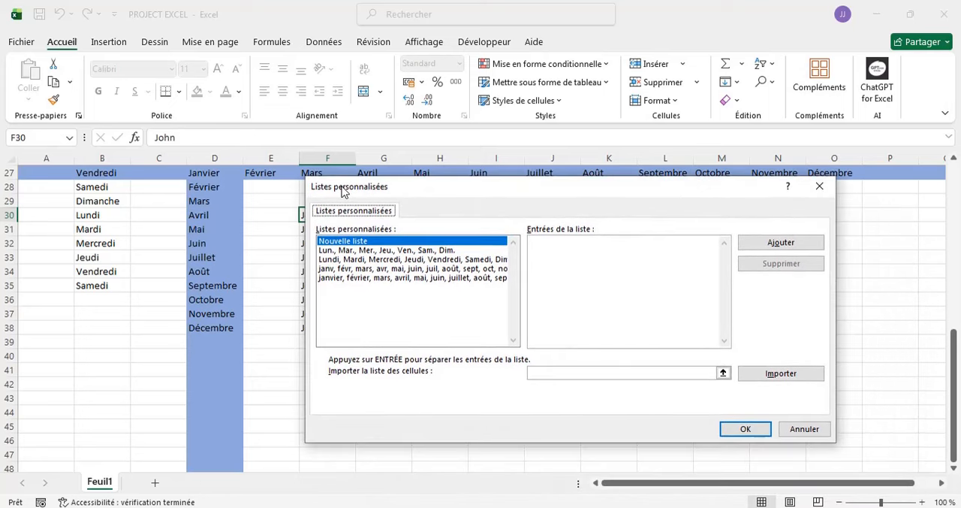
- Add a new custom list of six comma-separated first names and save it in the options
left_click(587, 252)
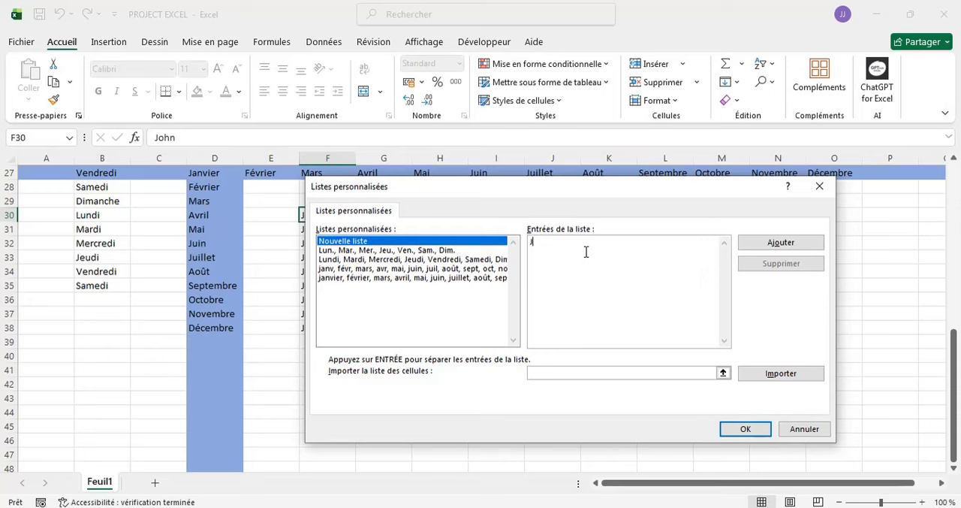
type("n, Pierre, Séraphin, Joseph, Marie, PA")
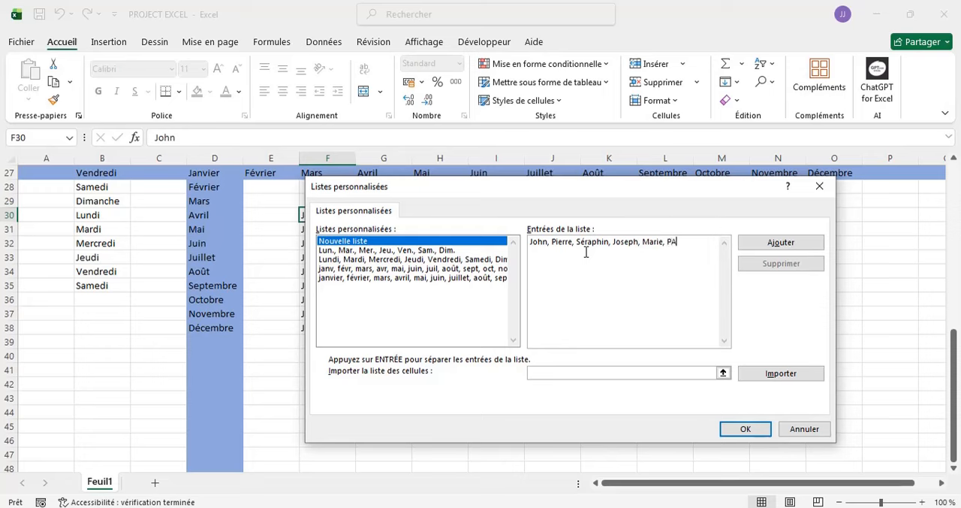
key("BackSpace")
type("at")
left_click(770, 245)
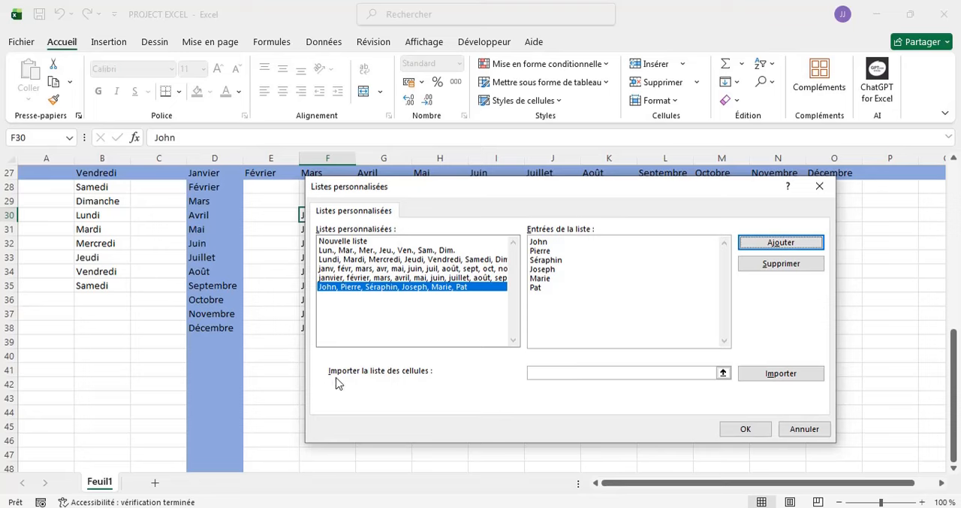
left_click(724, 431)
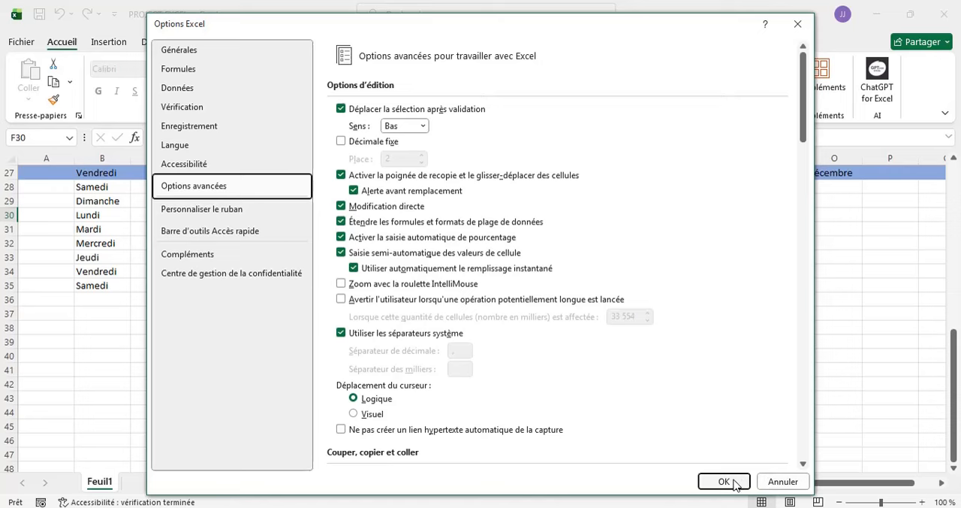
left_click(724, 481)
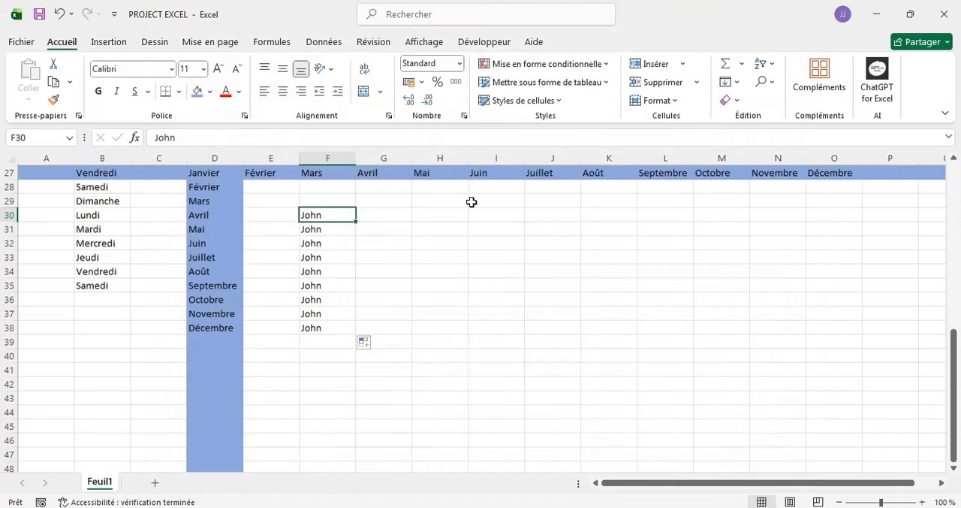
- Enter the custom list's first name in H30 and fill the series down column H to H39
left_click(438, 214)
type("John")
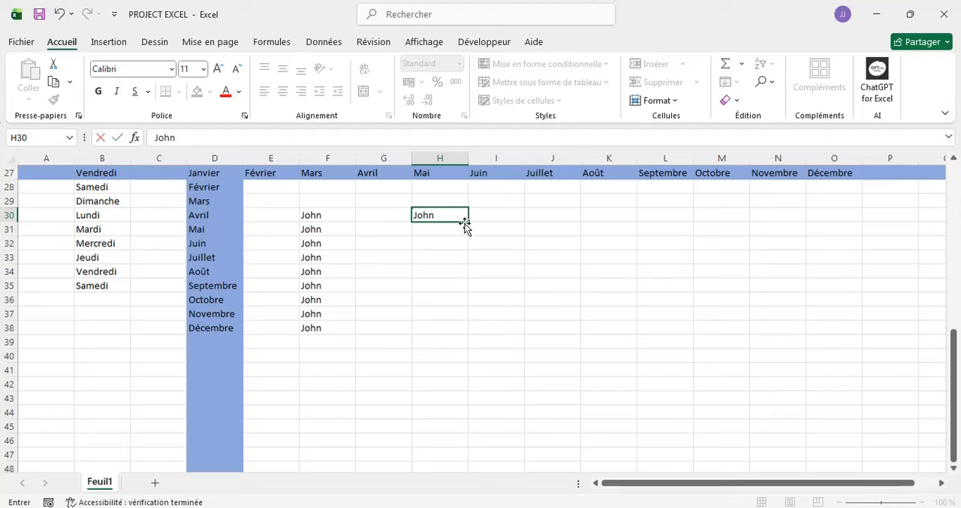
left_click_drag(467, 221, 460, 347)
left_click(478, 214)
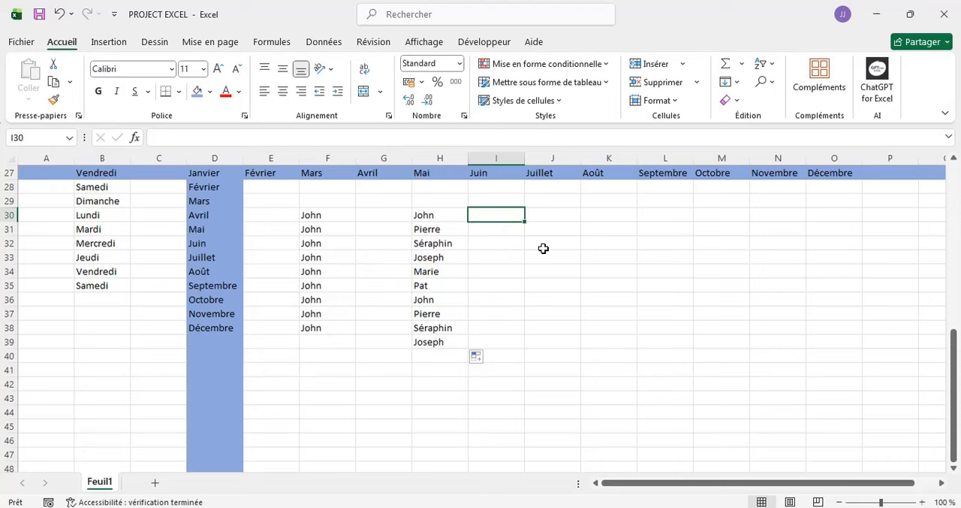
scroll(543, 247, "up", 3)
scroll(543, 248, "down", 3)
- Select cell J30 and reopen the custom lists editor from the advanced options
left_click(560, 213)
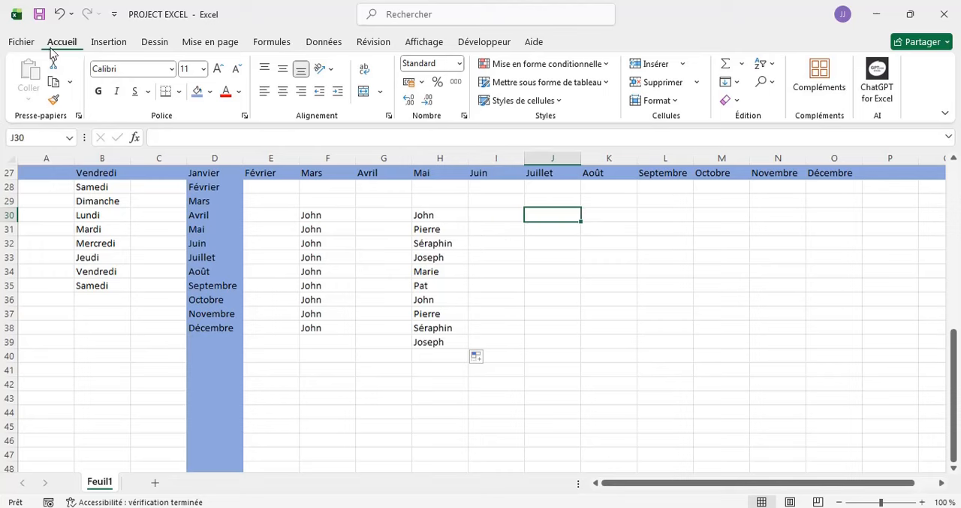
left_click(21, 44)
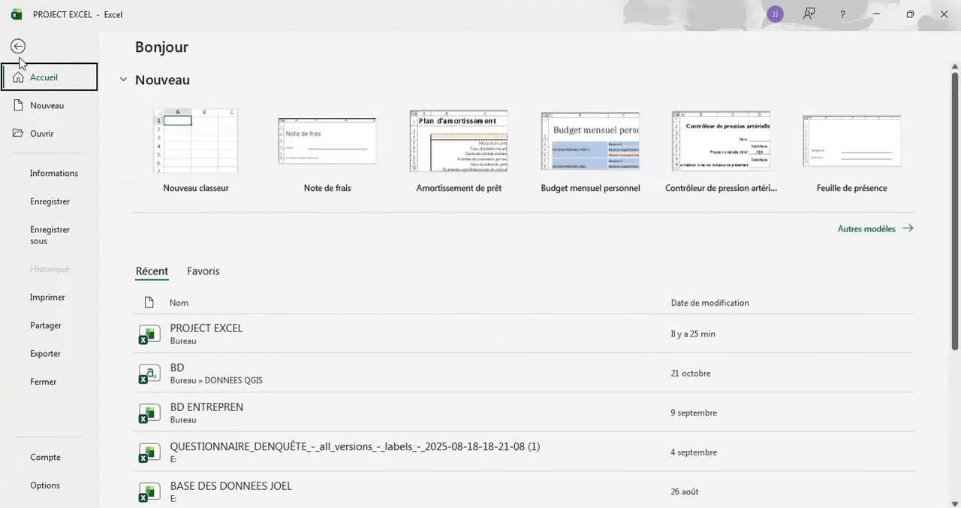
left_click(47, 484)
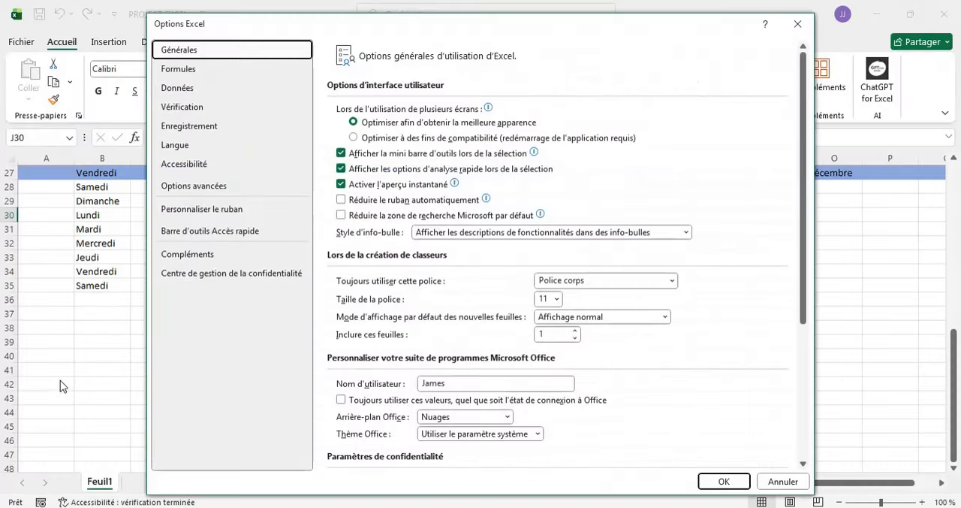
left_click(190, 193)
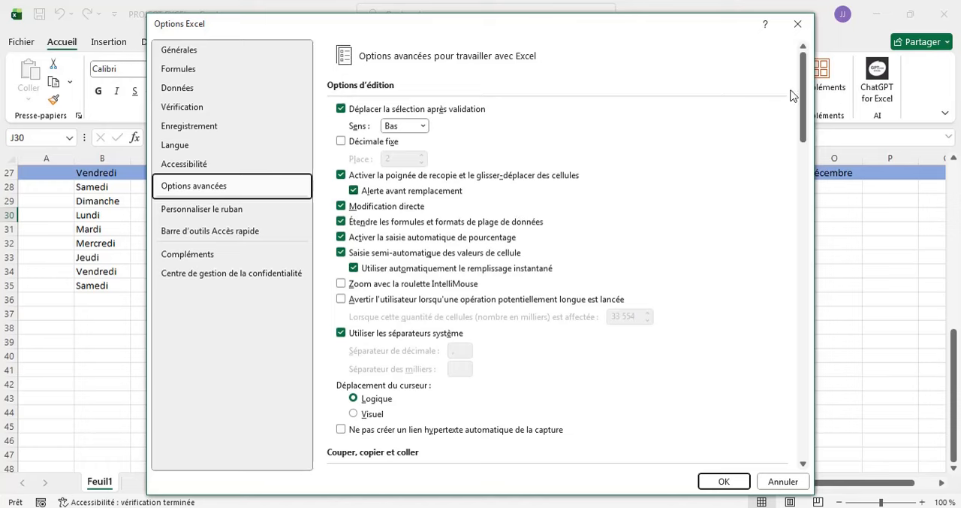
left_click_drag(801, 107, 820, 450)
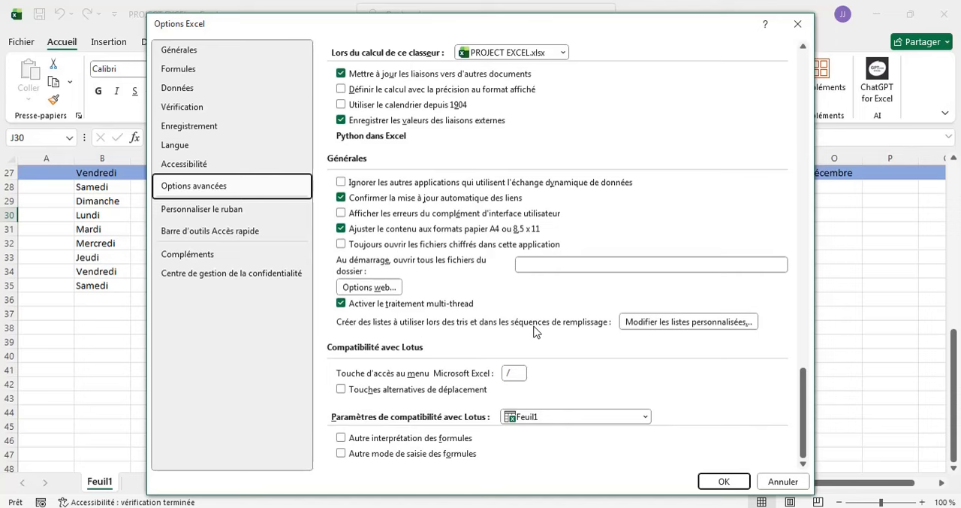
left_click(649, 323)
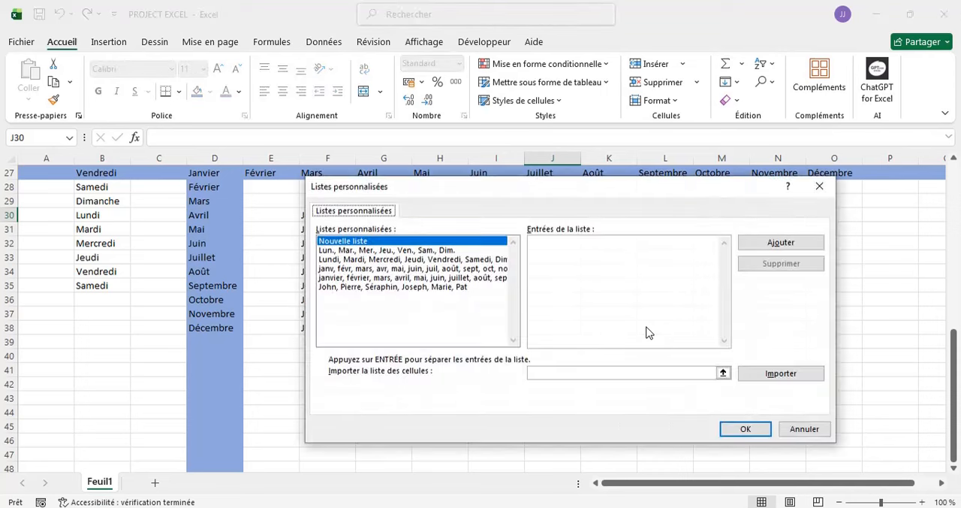
- Compare the abbreviated months list with the custom list of first names, and delete the first-names list permanently
left_click(422, 287)
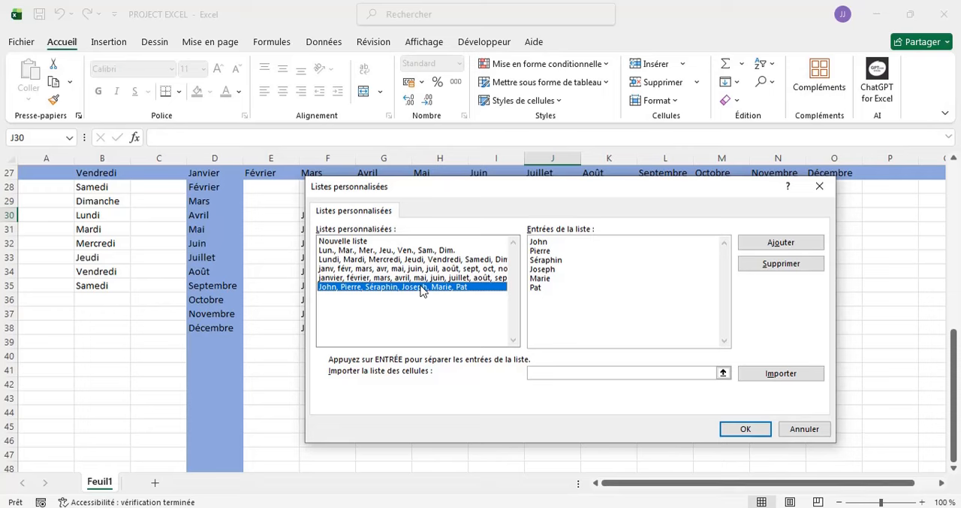
left_click(330, 270)
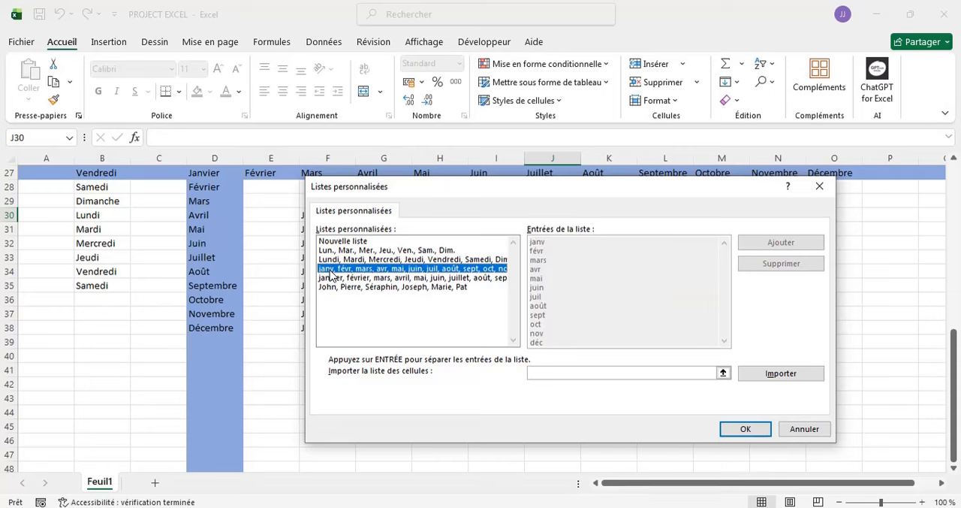
left_click(401, 287)
left_click(374, 272)
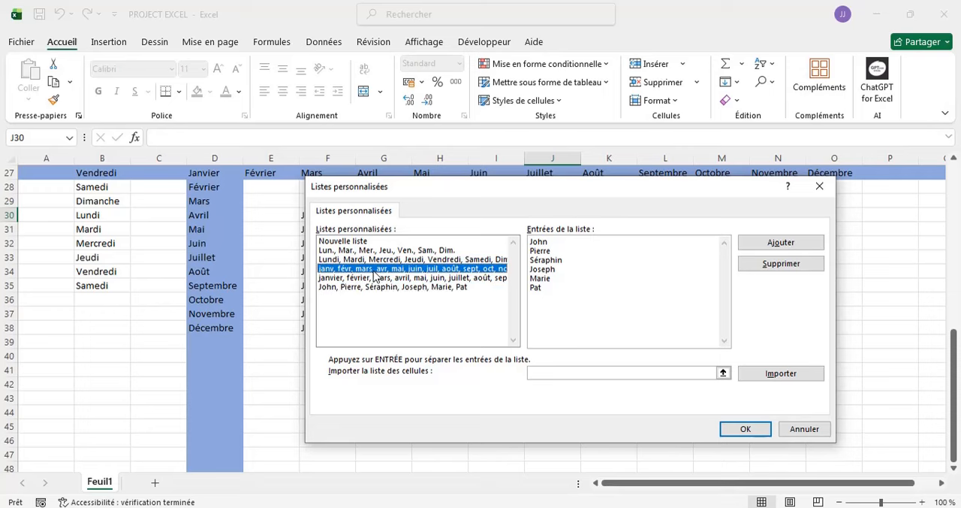
left_click(414, 289)
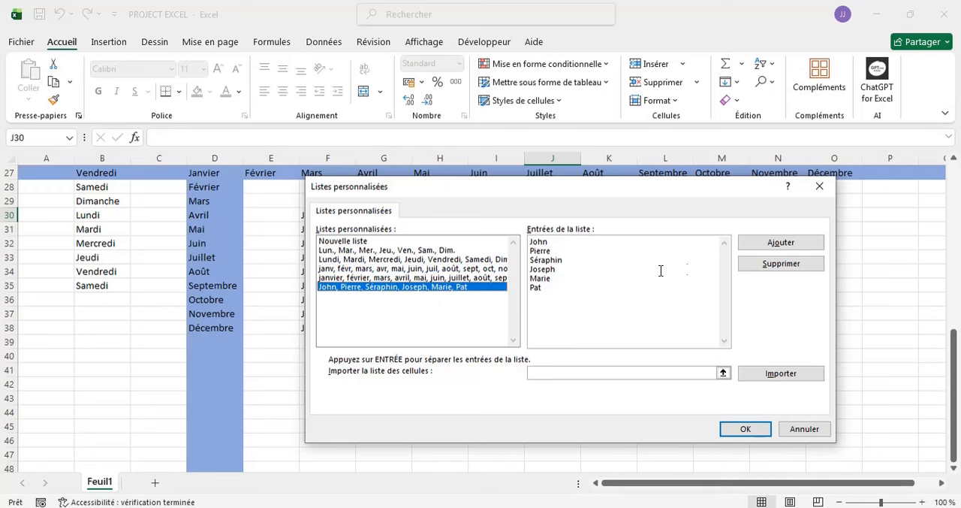
left_click(782, 264)
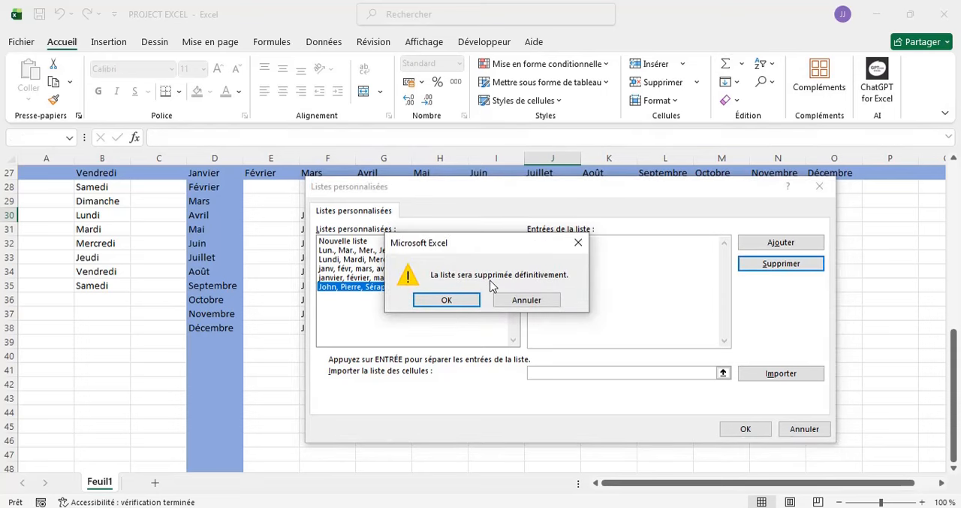
left_click(448, 301)
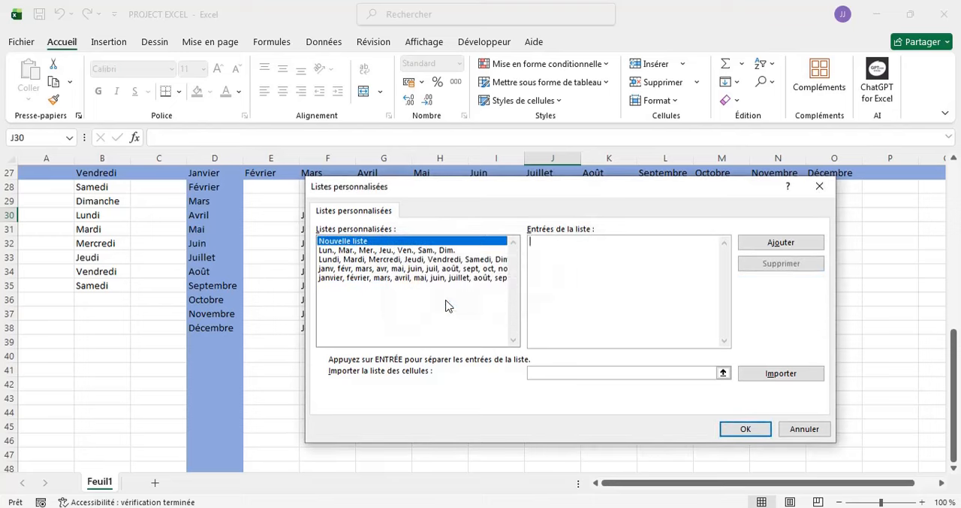
left_click(737, 434)
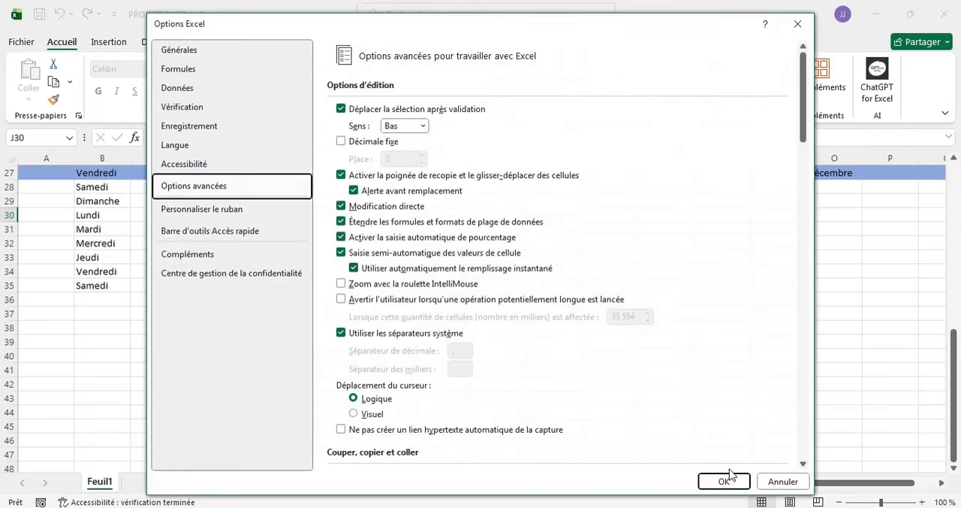
left_click(725, 479)
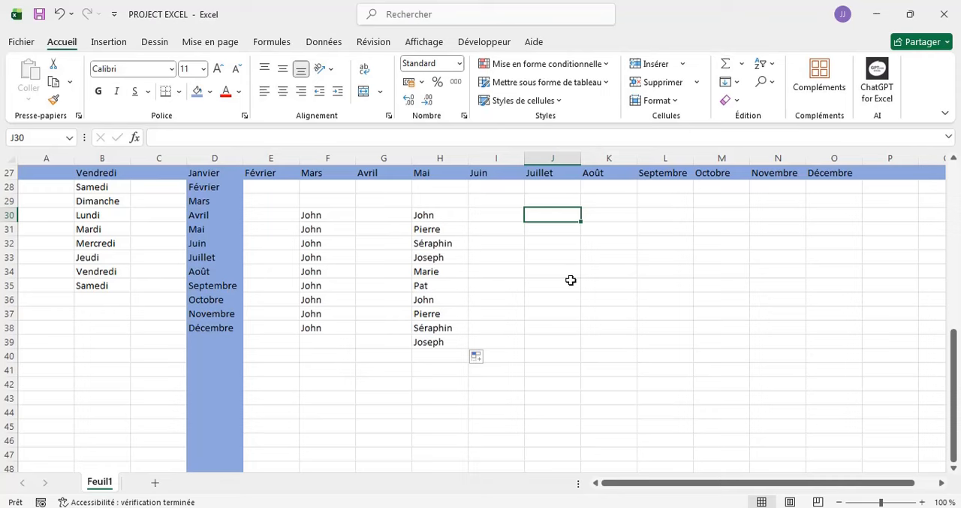
- Enter the deleted list's first name in J30 and fill it down column J to J39
type("Jo")
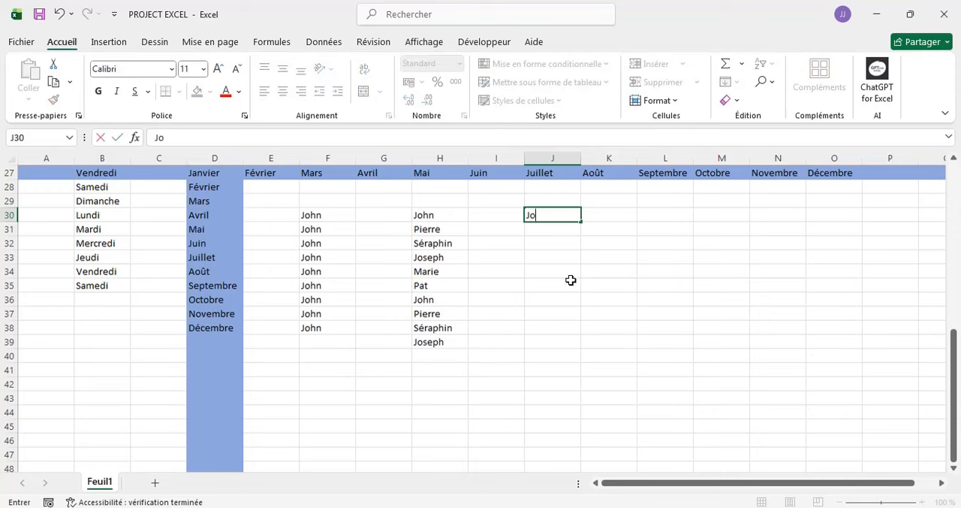
type("hn")
left_click_drag(579, 223, 580, 351)
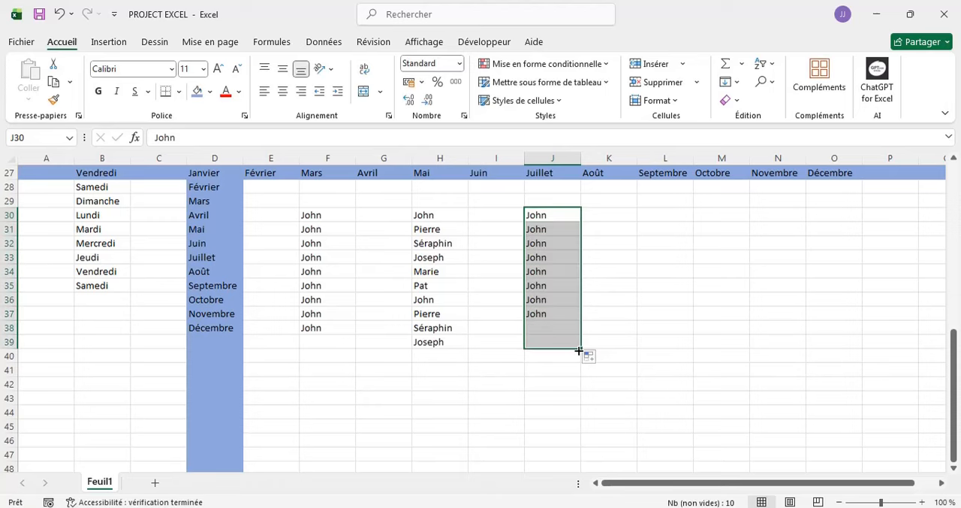
left_click(618, 211)
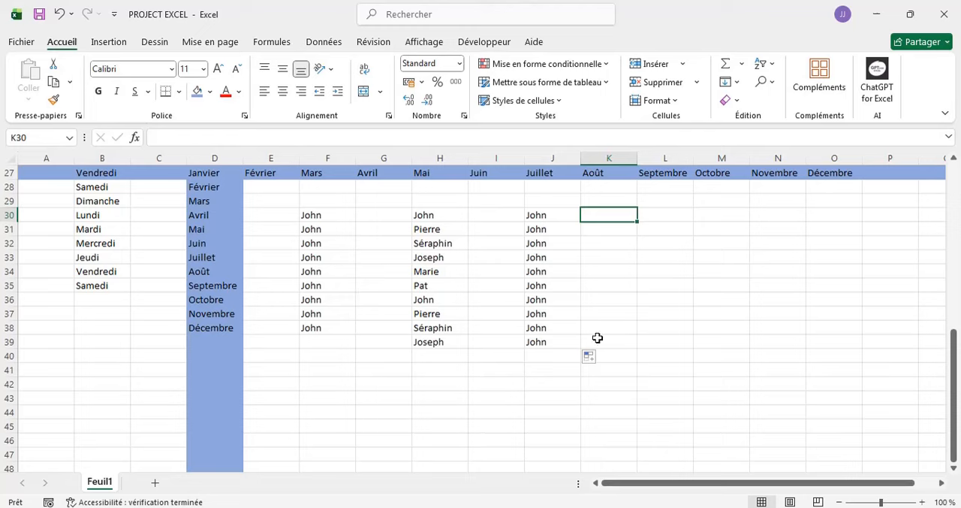
- Start a new table below the existing data by entering the header Produit in cell H42
scroll(598, 338, "down", 2)
scroll(599, 339, "up", 1)
scroll(598, 338, "up", 3)
scroll(598, 338, "right", 5)
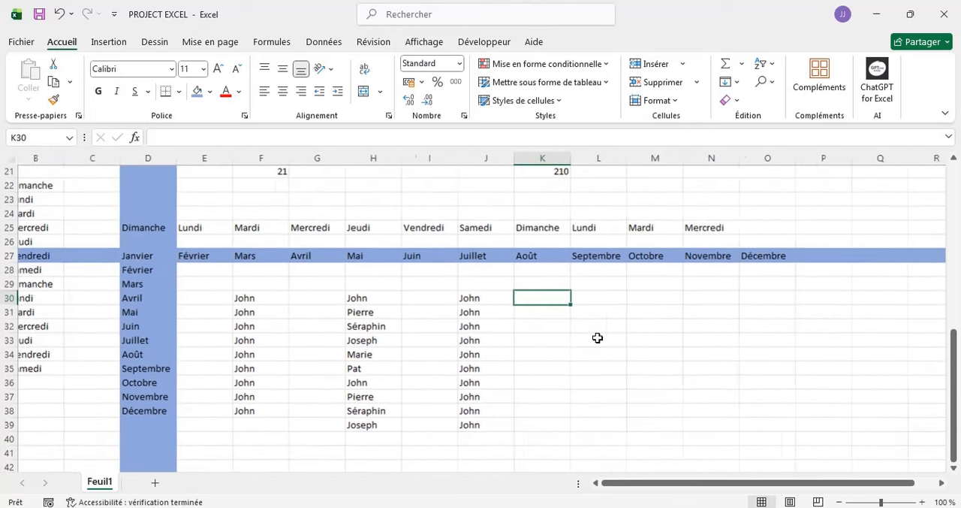
scroll(598, 338, "down", 6)
scroll(598, 337, "right", 1)
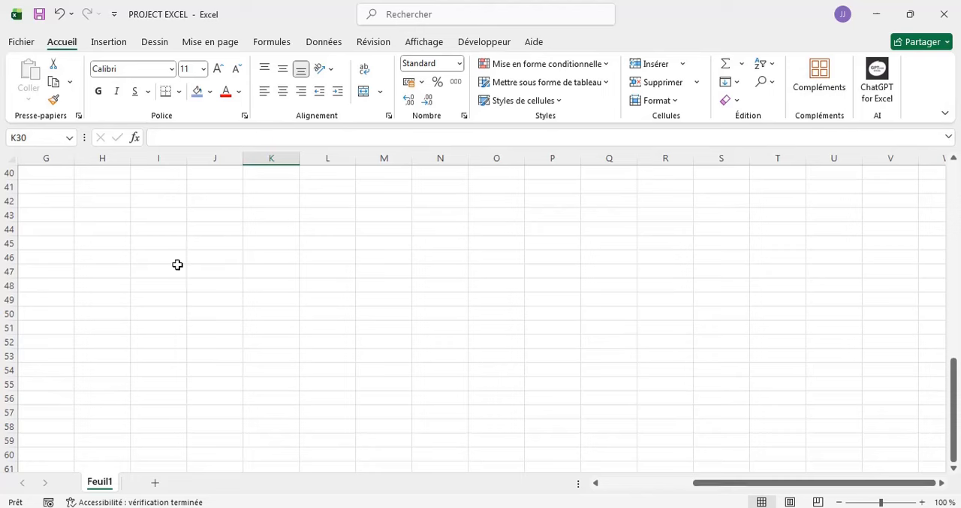
left_click(85, 178)
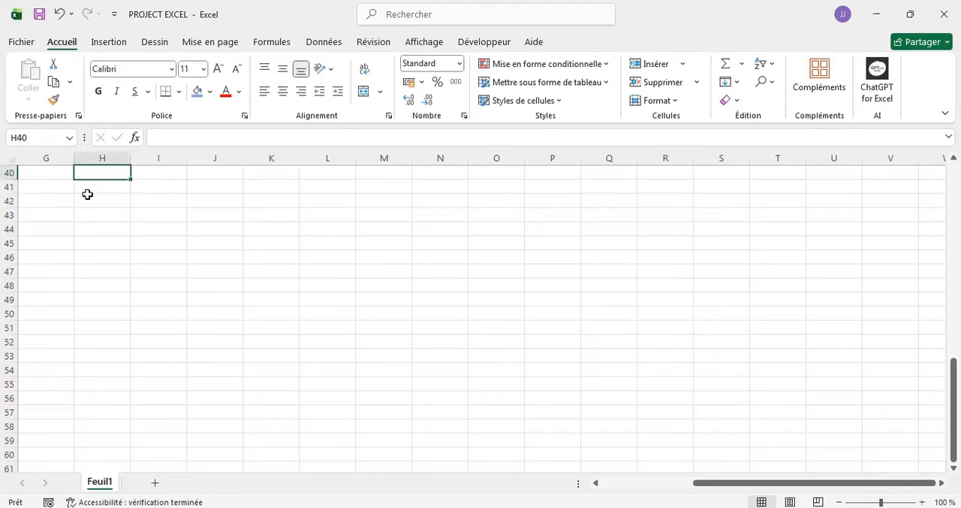
left_click(87, 195)
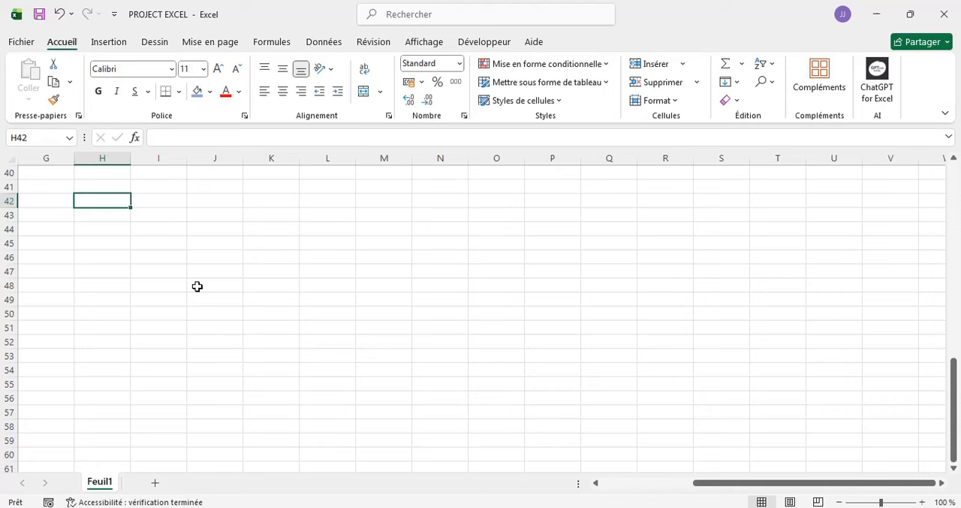
type("P")
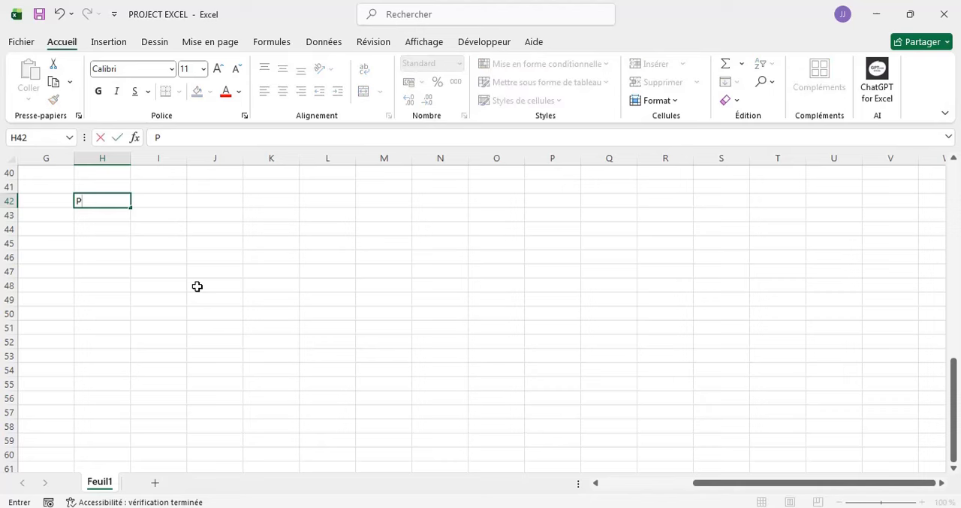
type("roduit")
key("Tab")
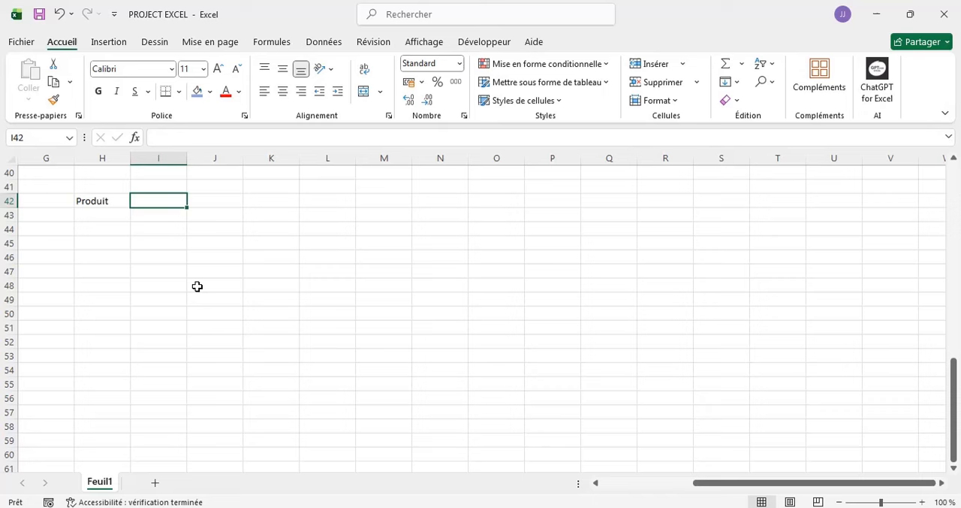
- Enter the headers Quantité, P.U and P.T in cells I42 to K42
type("Quanti")
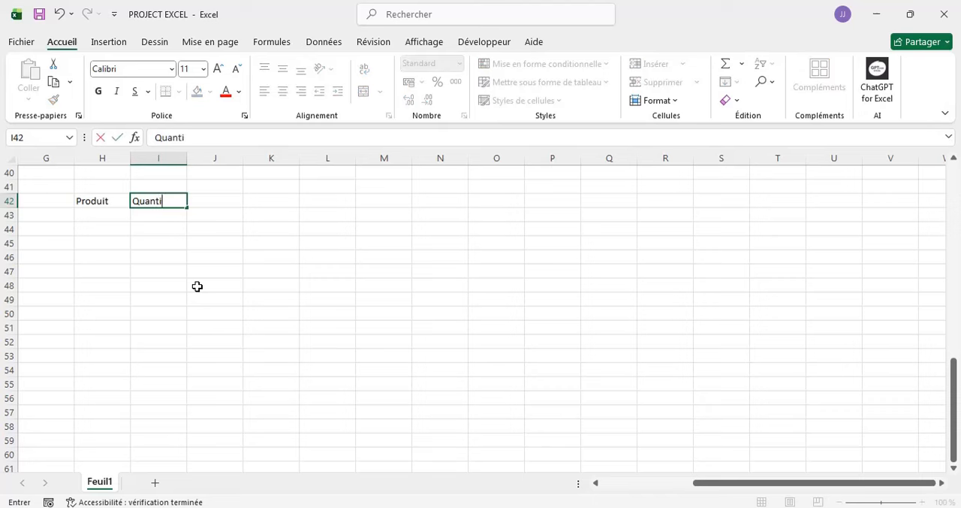
type("tré")
key("BackSpace")
key("BackSpace")
type("é")
key("Tab")
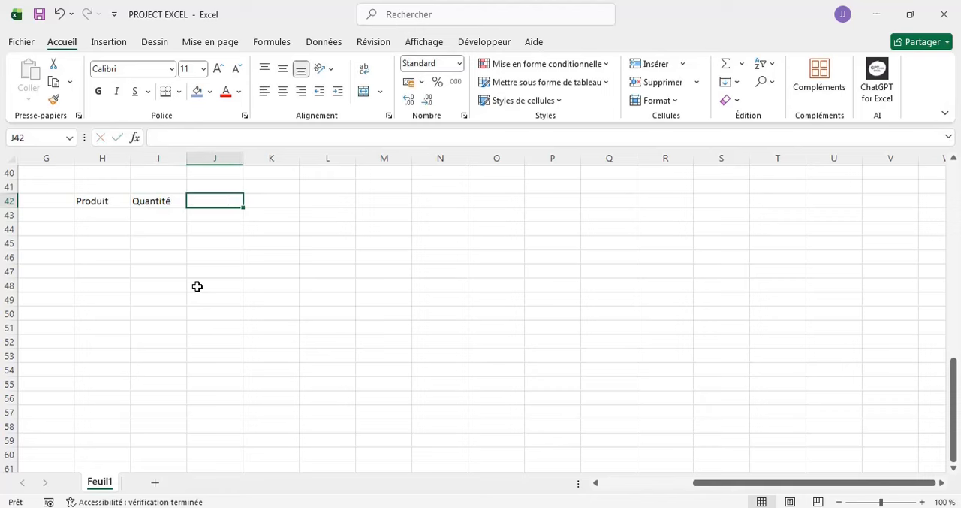
type("O")
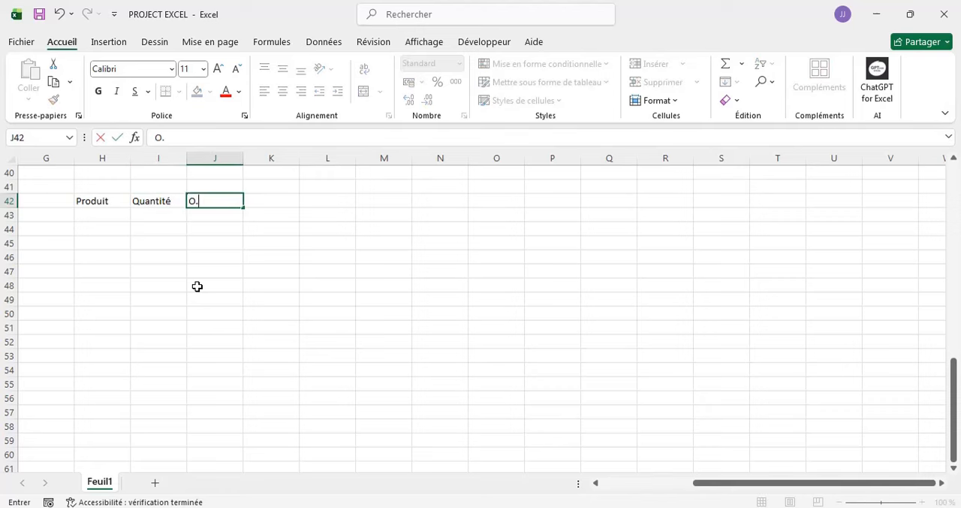
type(".U")
key("Tab")
type("P")
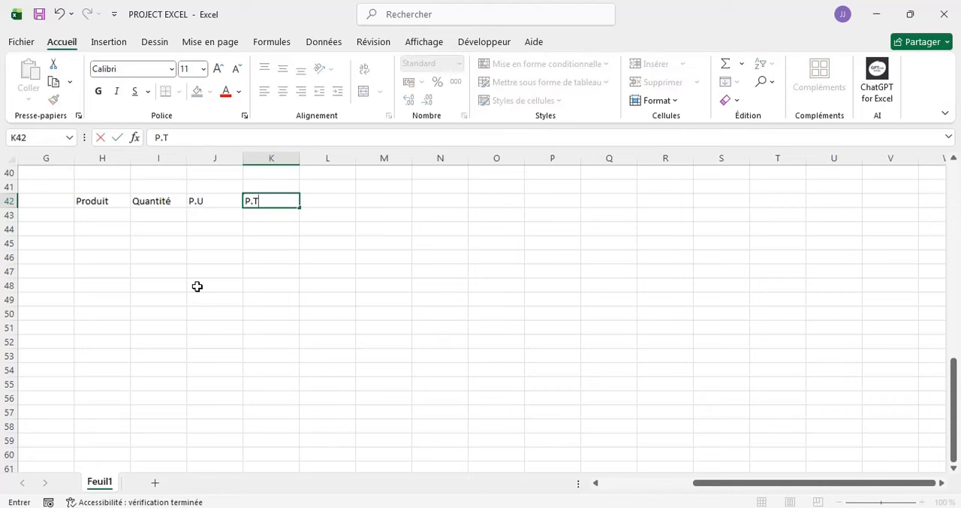
type(".T")
left_click(79, 202)
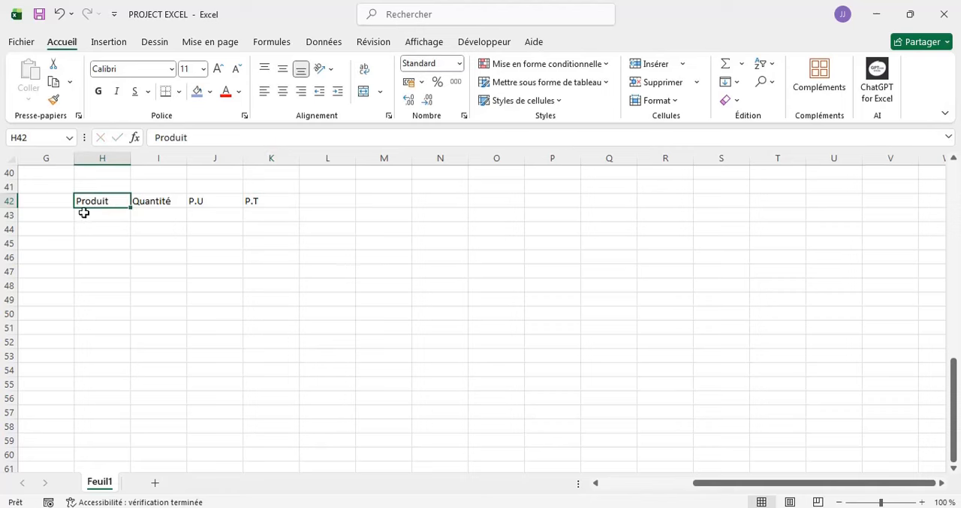
- Enter the products Téléphone and Cartable in cells H43 and H44 under the Produit header
left_click(84, 213)
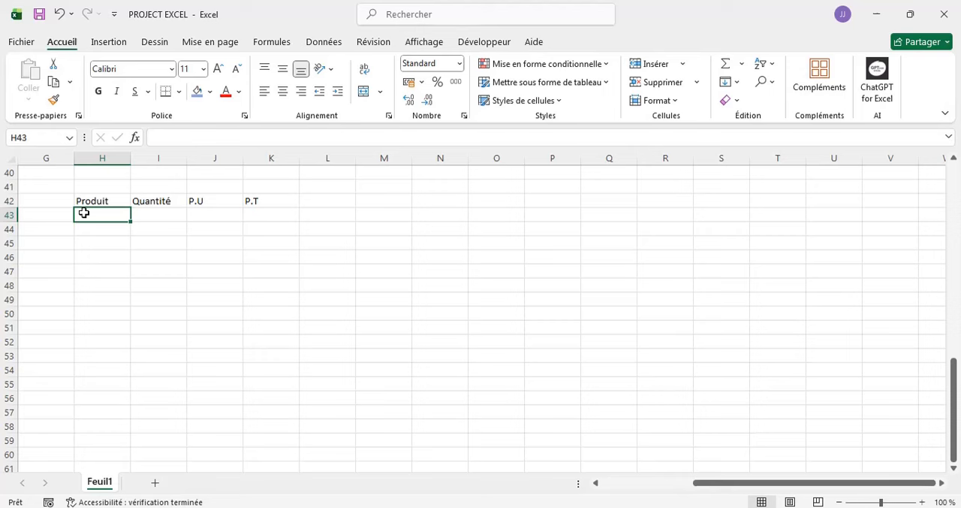
type("Téléphi")
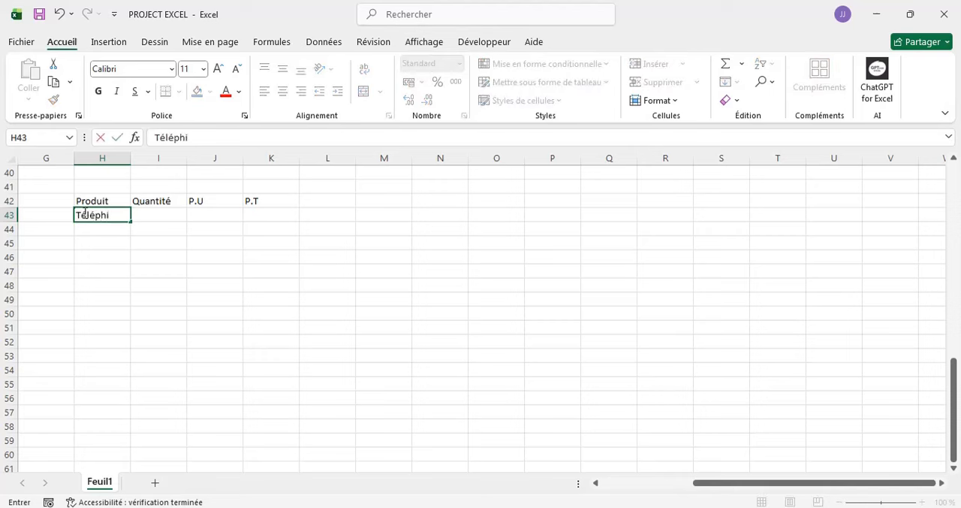
type("be")
key("BackSpace")
key("BackSpace")
type("ne")
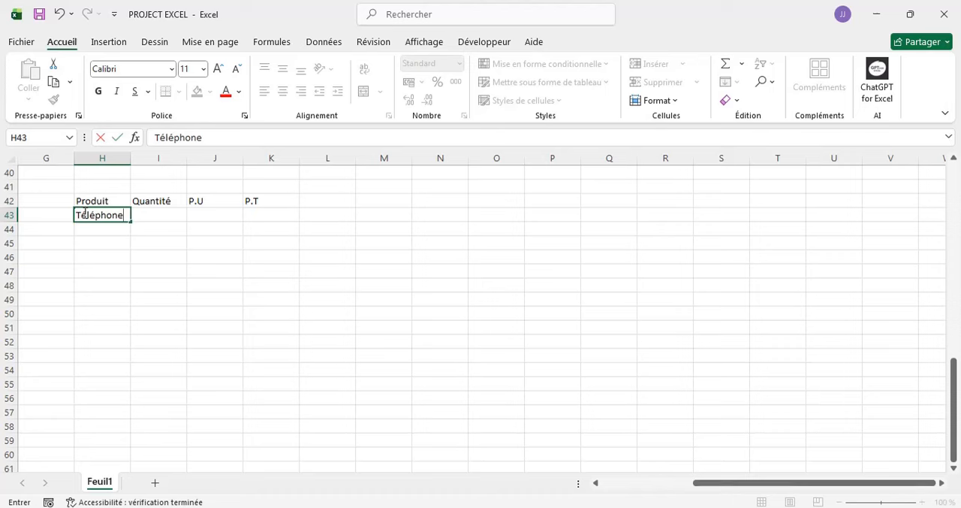
key("Return")
type("Carta")
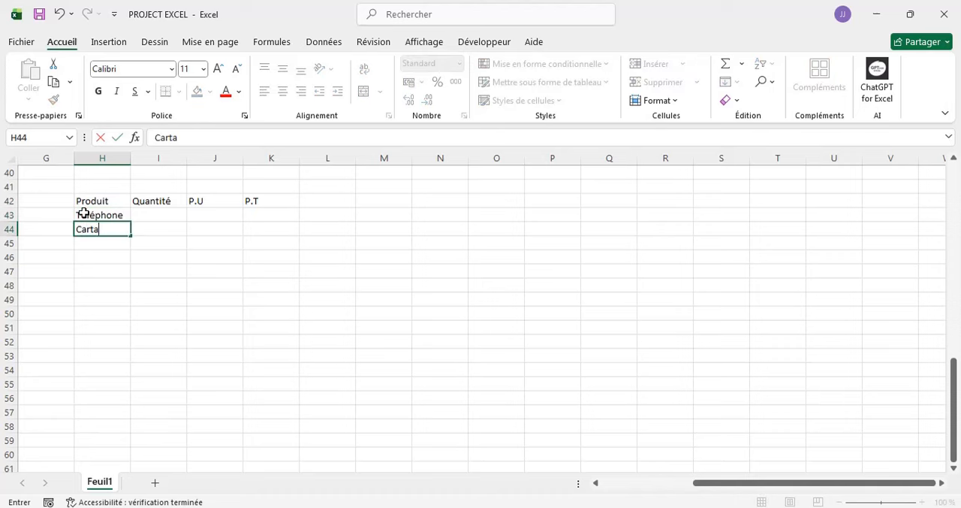
type("ble")
key("Return")
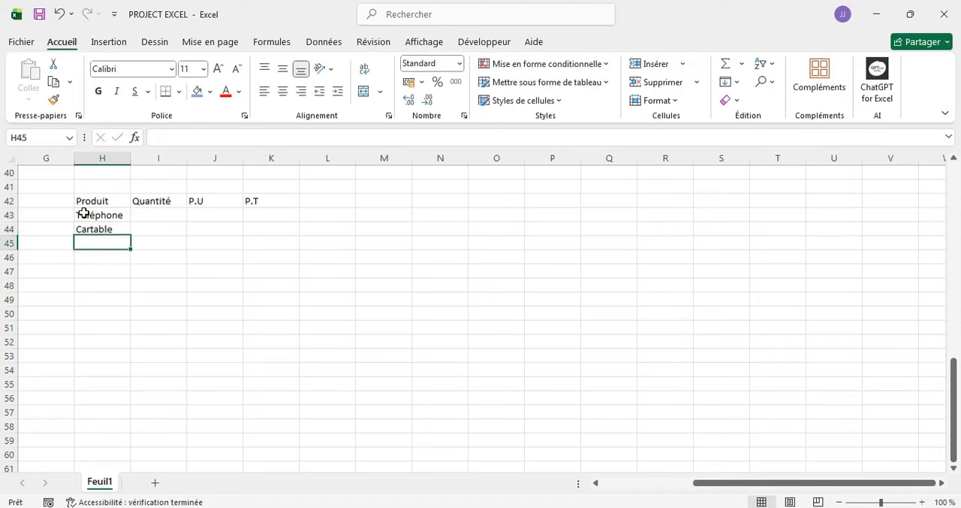
- Add the products Voiture, Miroir and Ordinateur in cells H45 to H47
type("Voiture")
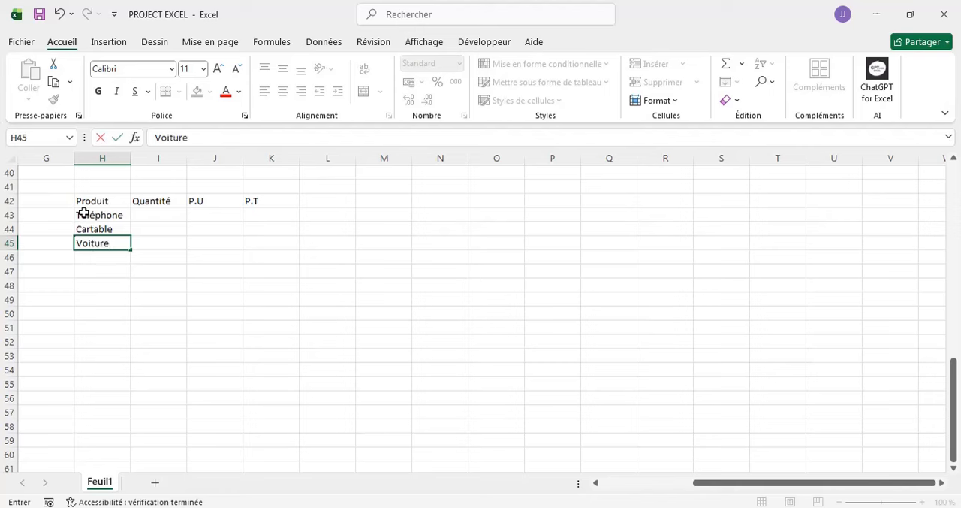
key("Return")
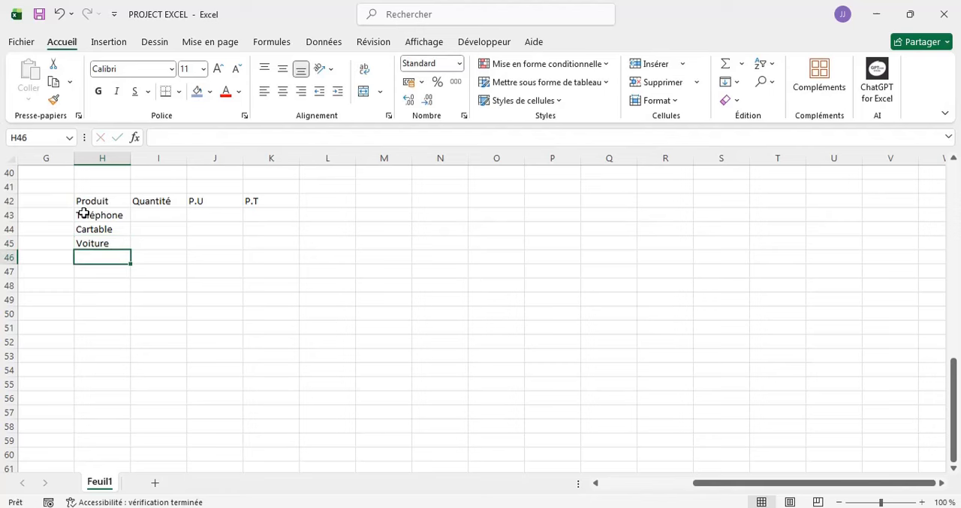
type("Miroir")
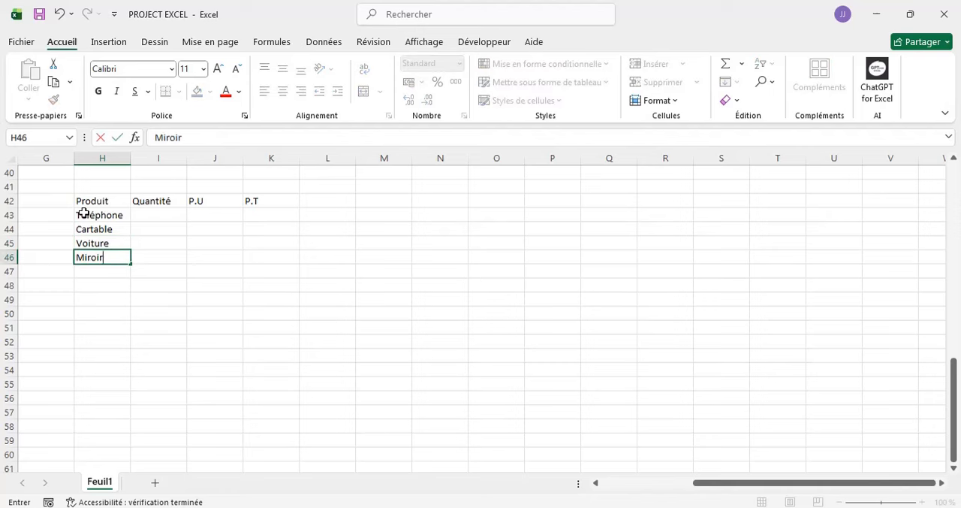
key("Return")
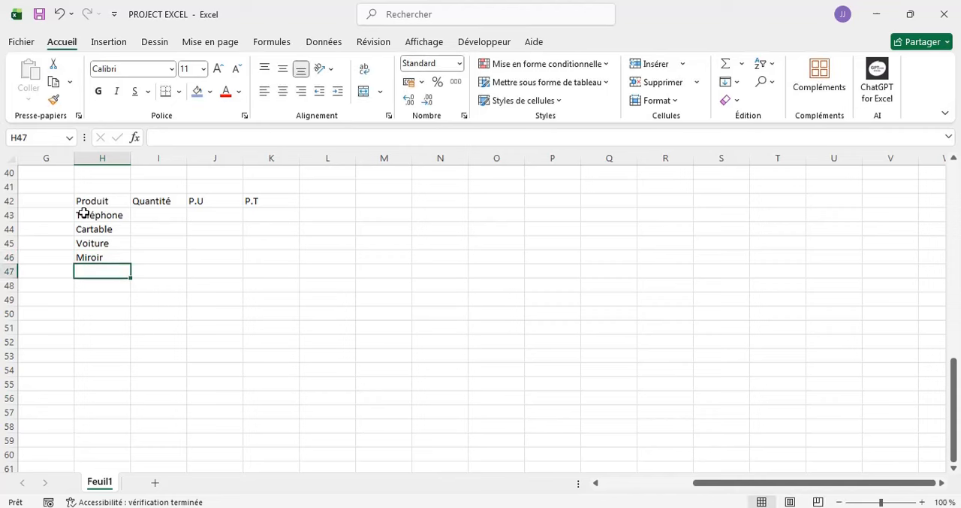
type("Ordinat")
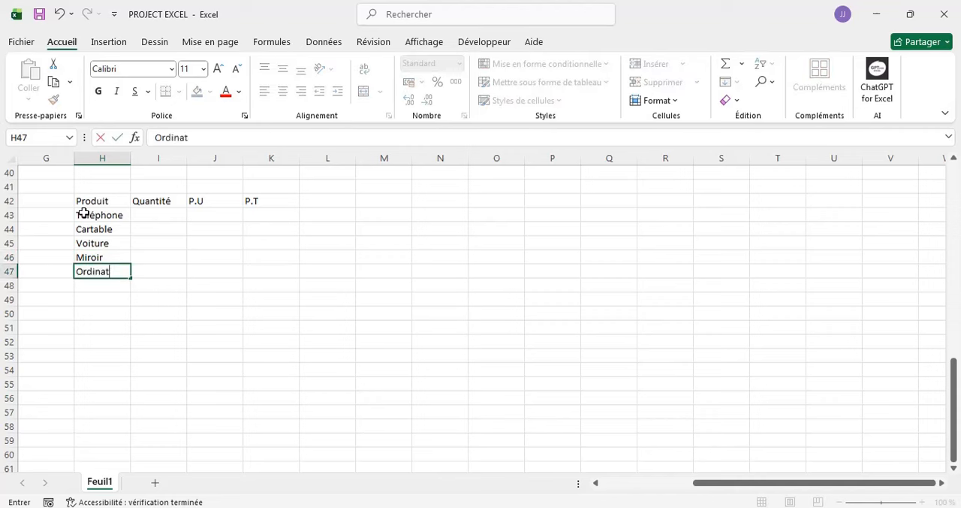
type("eur")
scroll(198, 230, "up", 1)
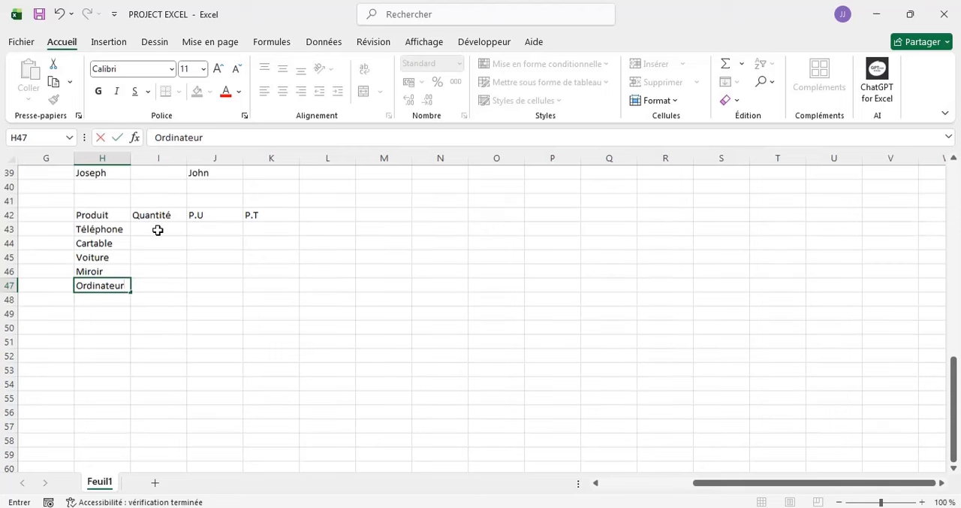
- Enter the quantities 4, 6, 2, 19 and 13 in cells I43 to I47
left_click(158, 230)
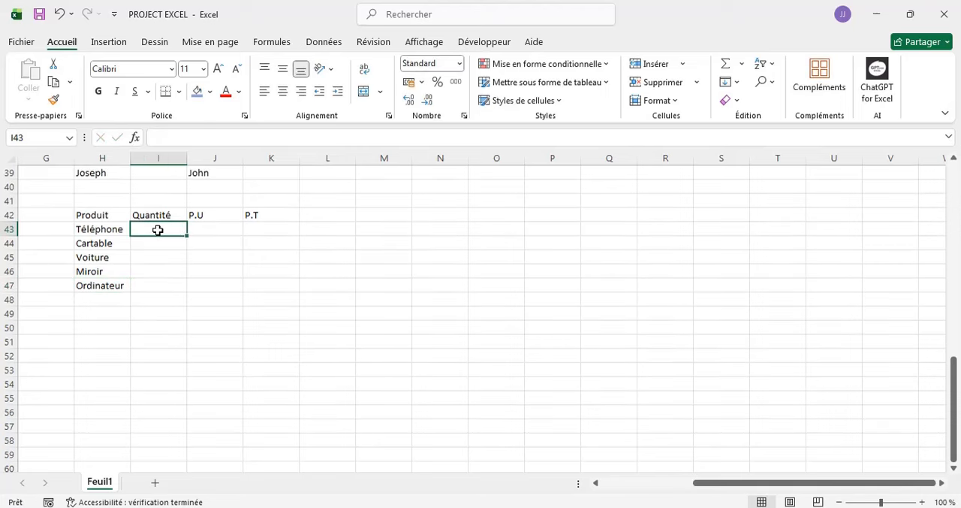
type("4")
key("Return")
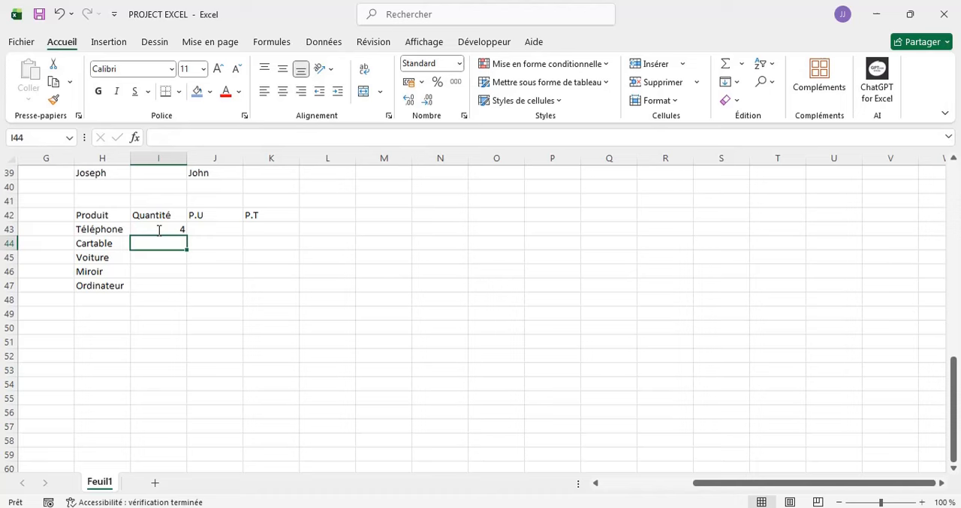
type("6")
key("Return")
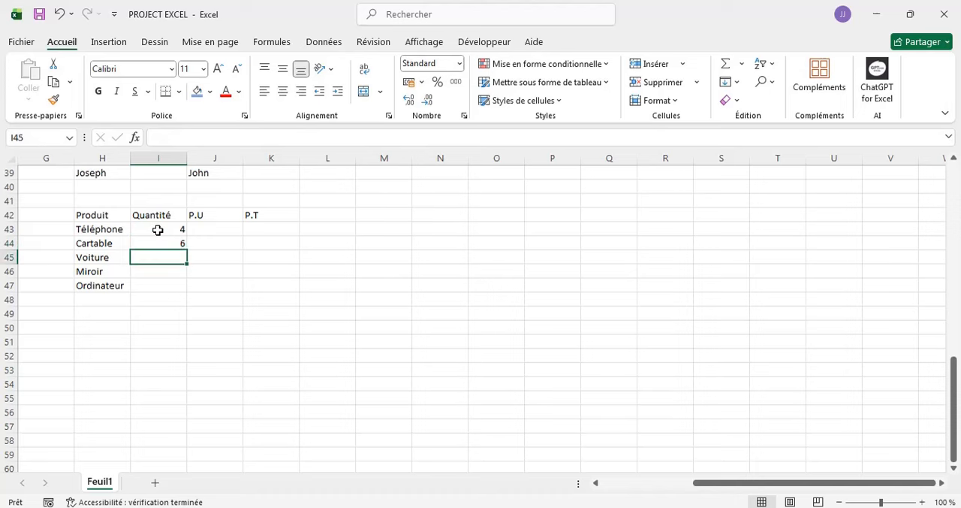
type("2")
key("Return")
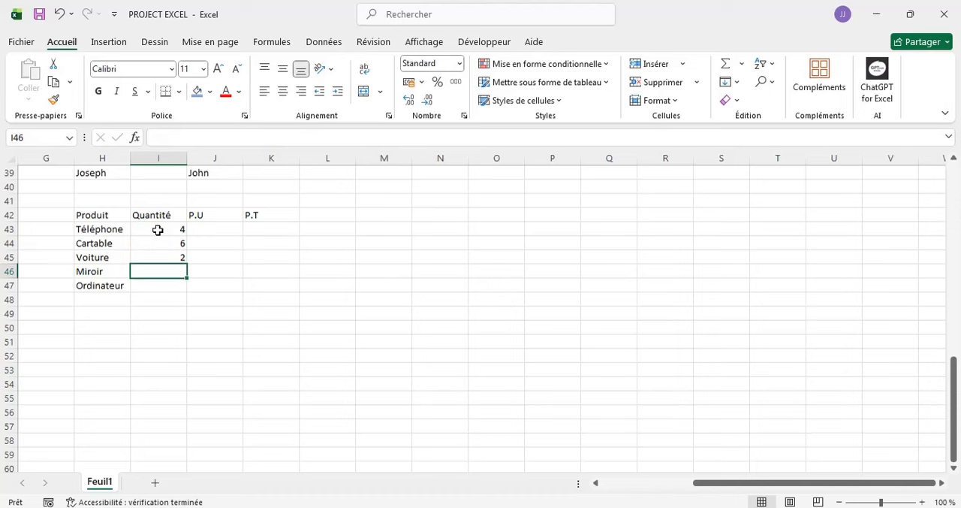
type("19")
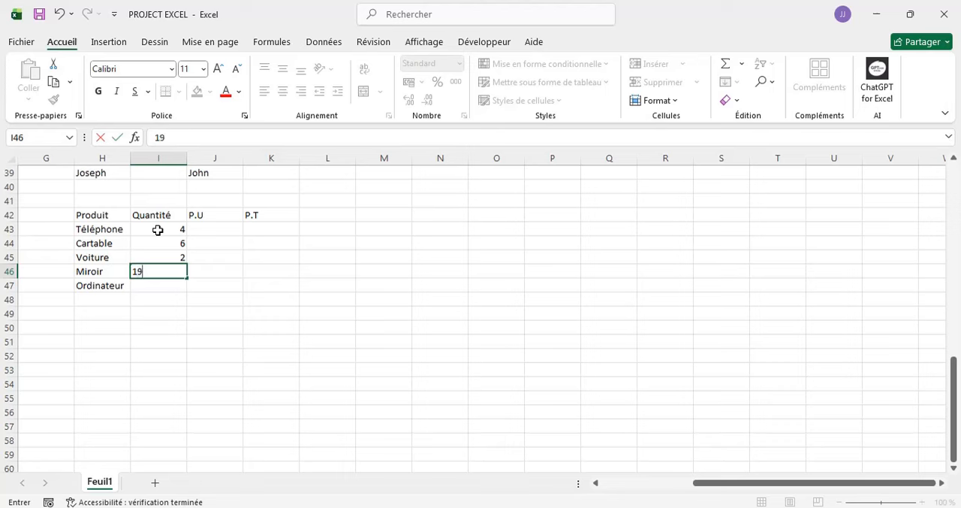
key("Return")
type("13")
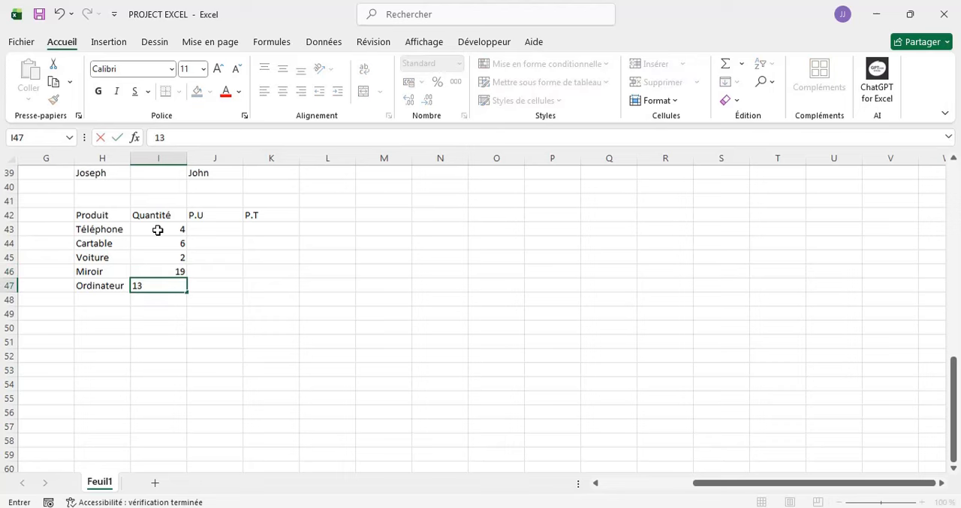
- Enter the unit prices 237, 25, 14500, 13 and 560 in cells J43 to J47 under the P.U header
left_click(215, 233)
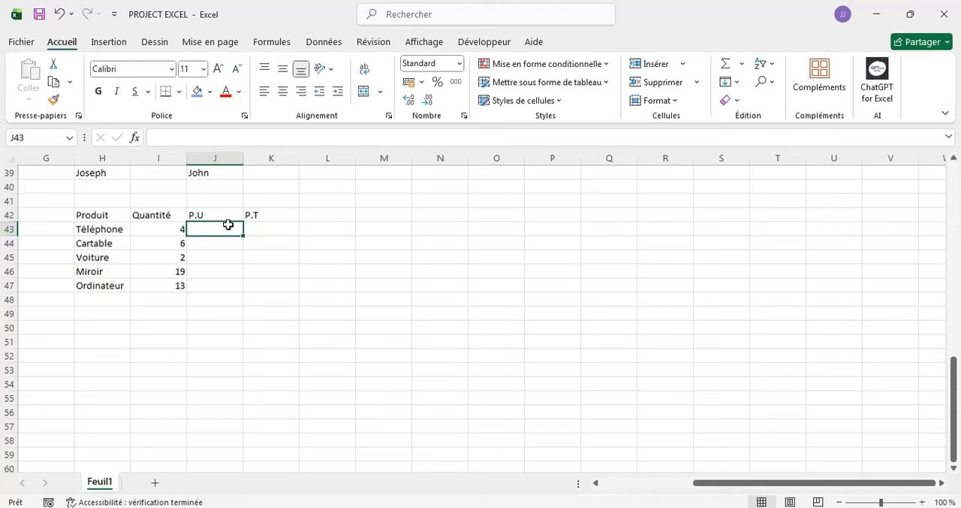
type("237")
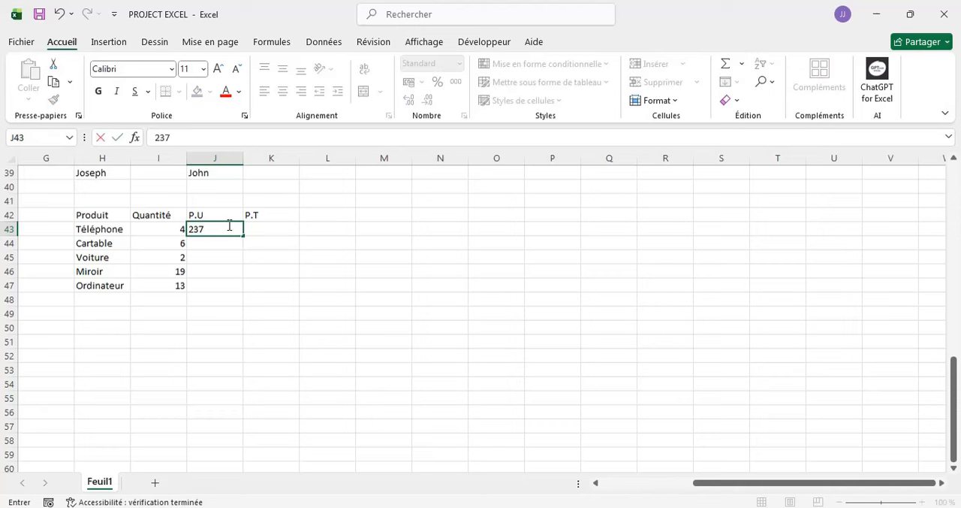
key("Return")
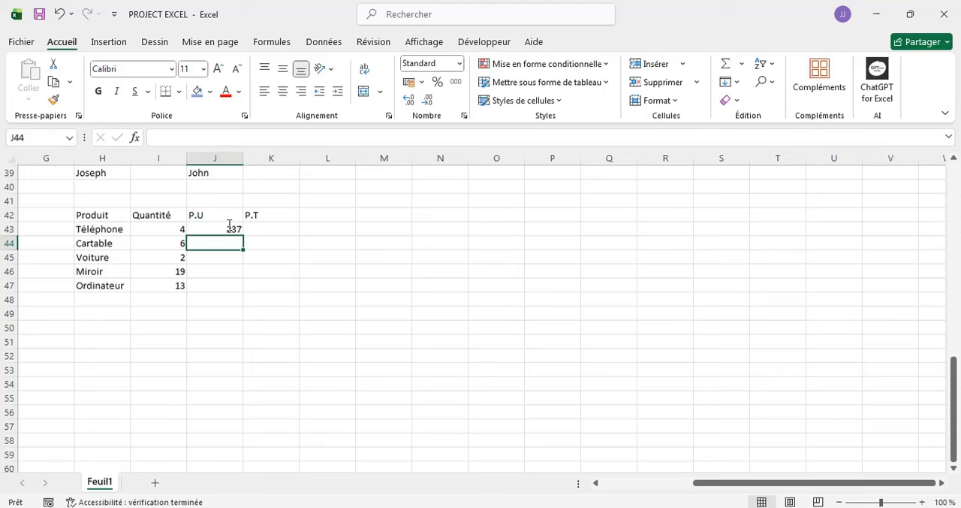
type("25")
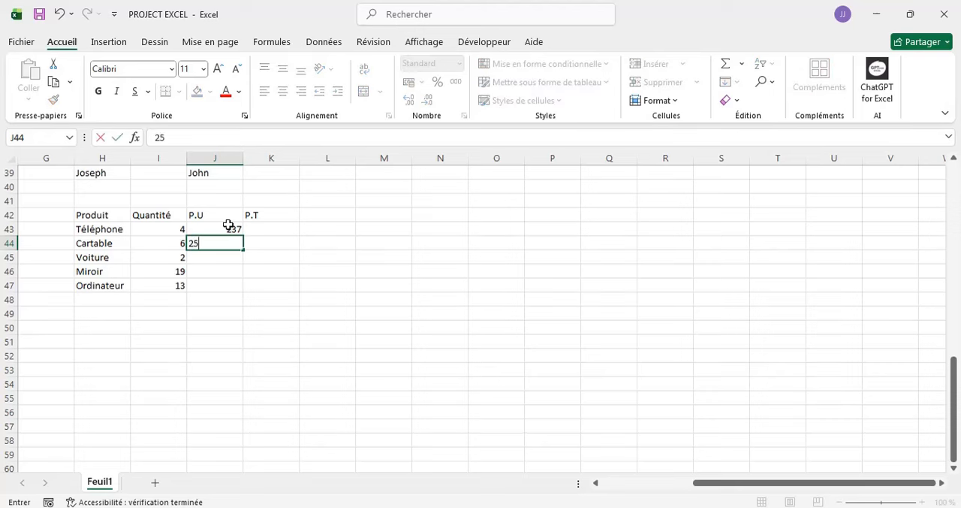
key("Return")
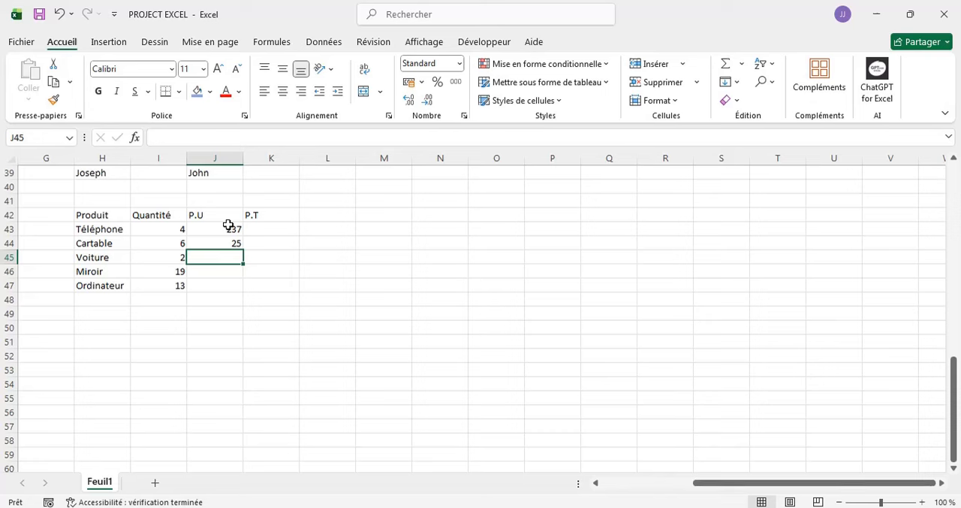
type("145")
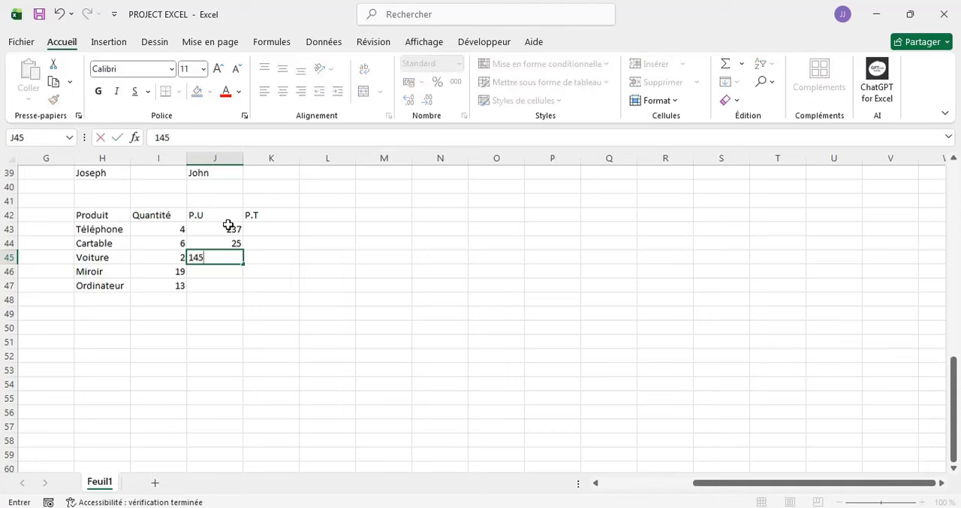
type("00")
key("Return")
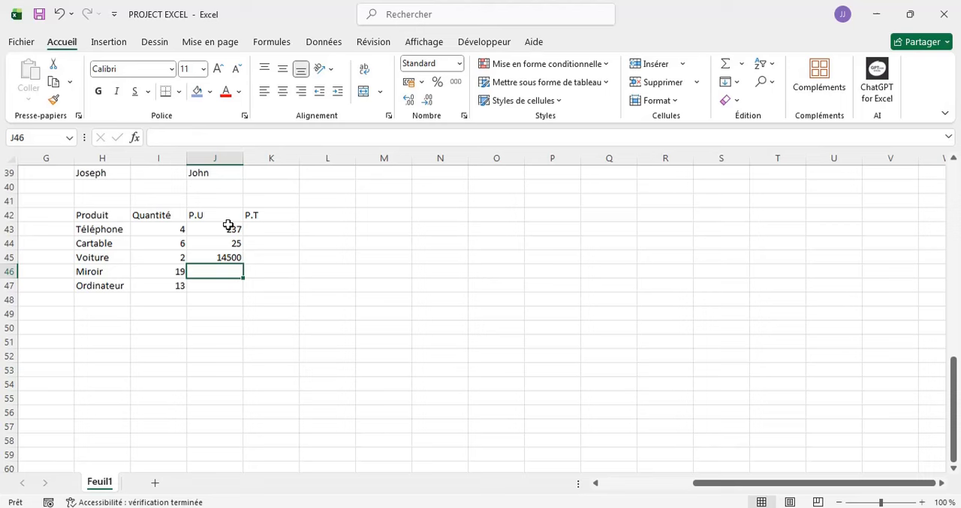
type("13")
key("Return")
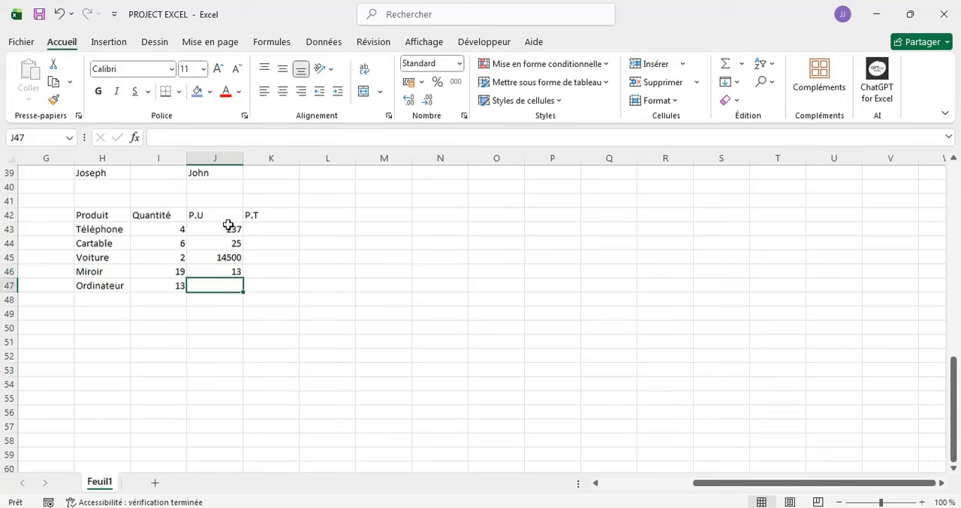
type("560")
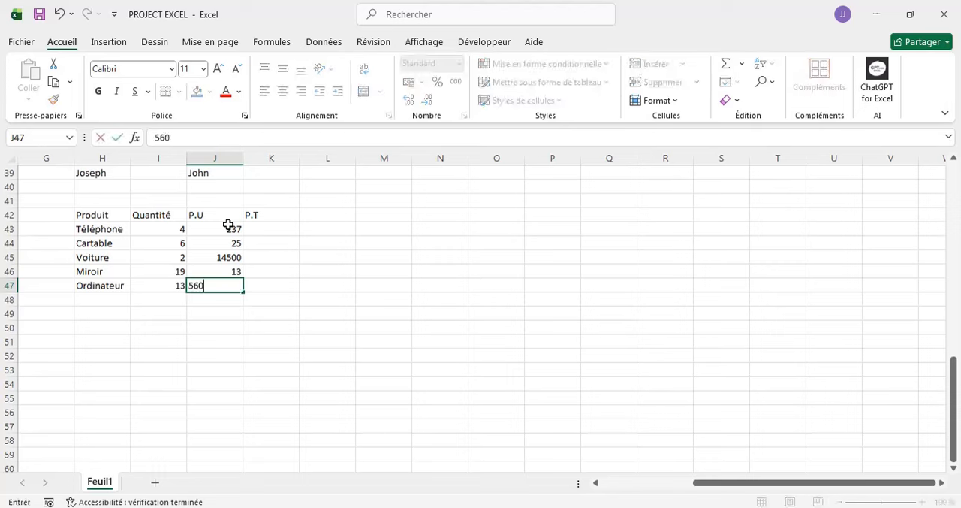
left_click(268, 228)
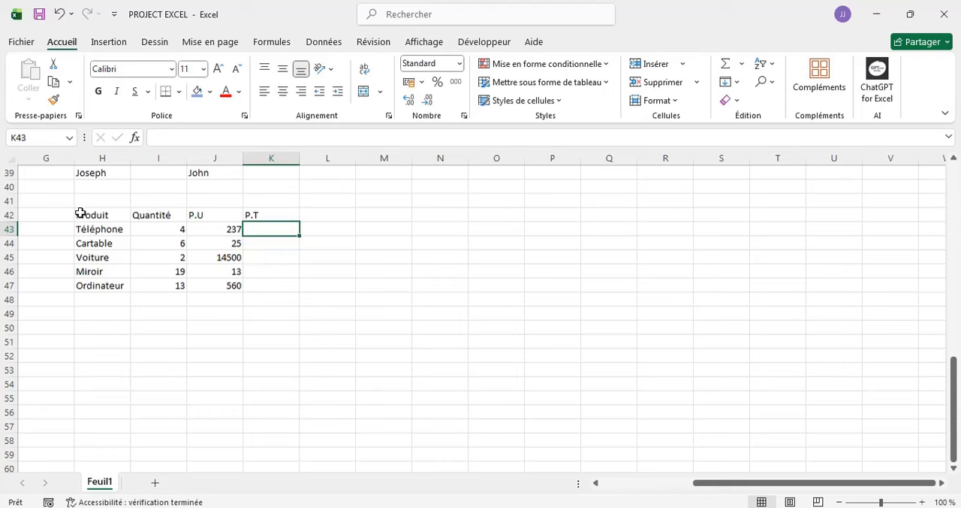
- Apply all borders (Toutes les bordures) to the product table in cells H42 to K47
left_click_drag(78, 210, 276, 286)
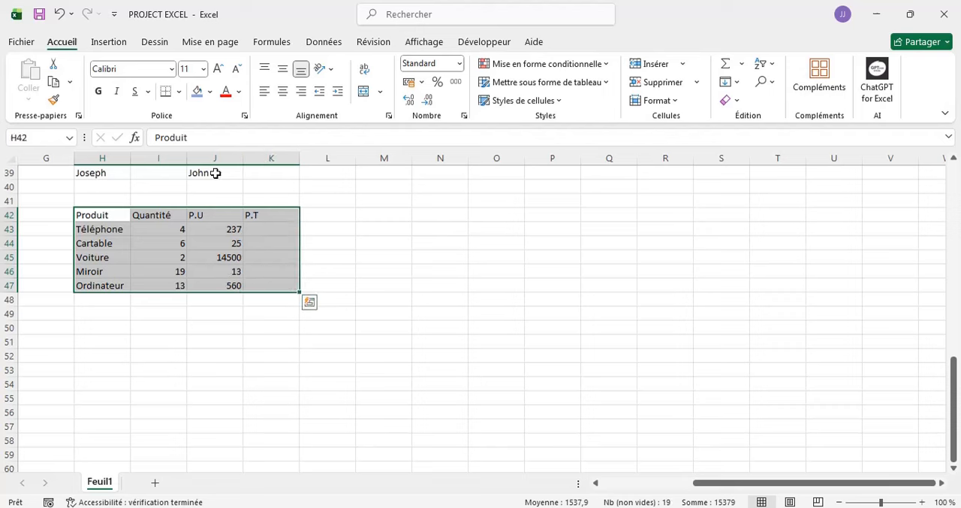
left_click(179, 92)
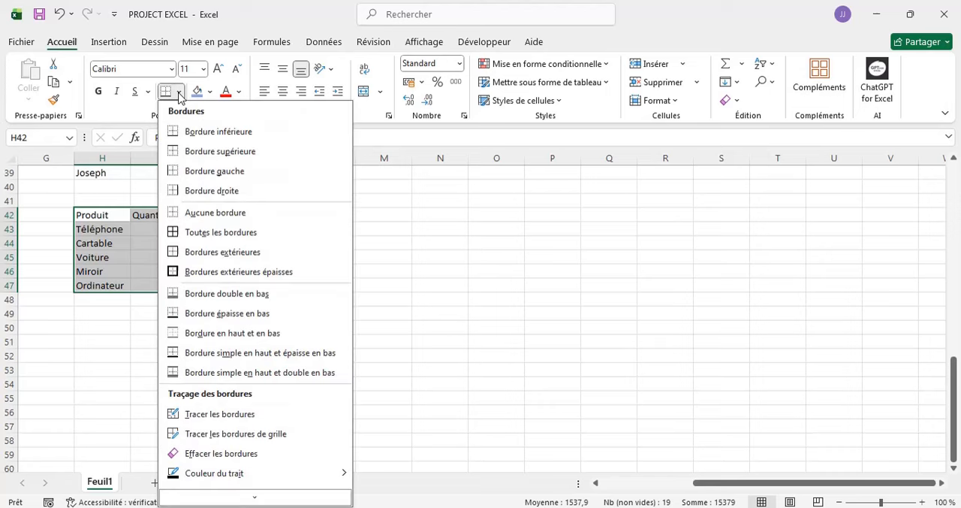
left_click(223, 234)
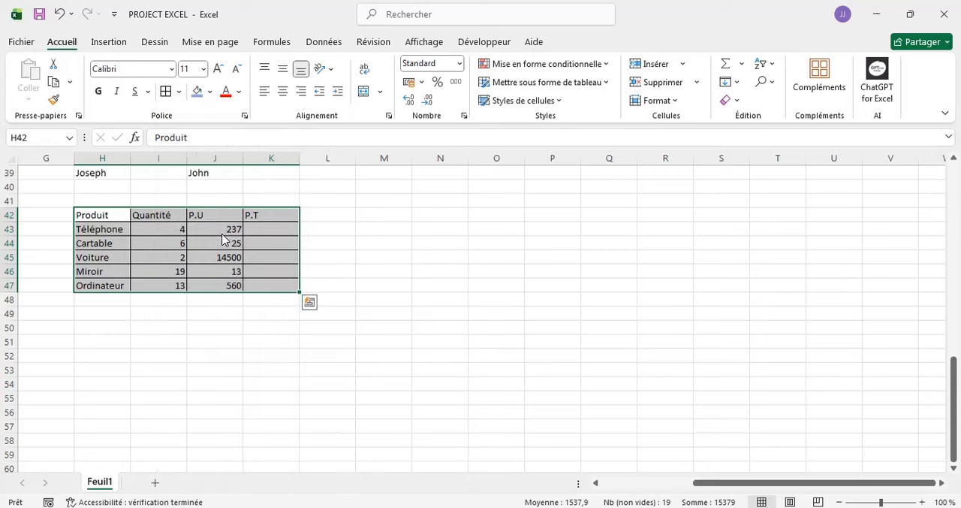
left_click(226, 335)
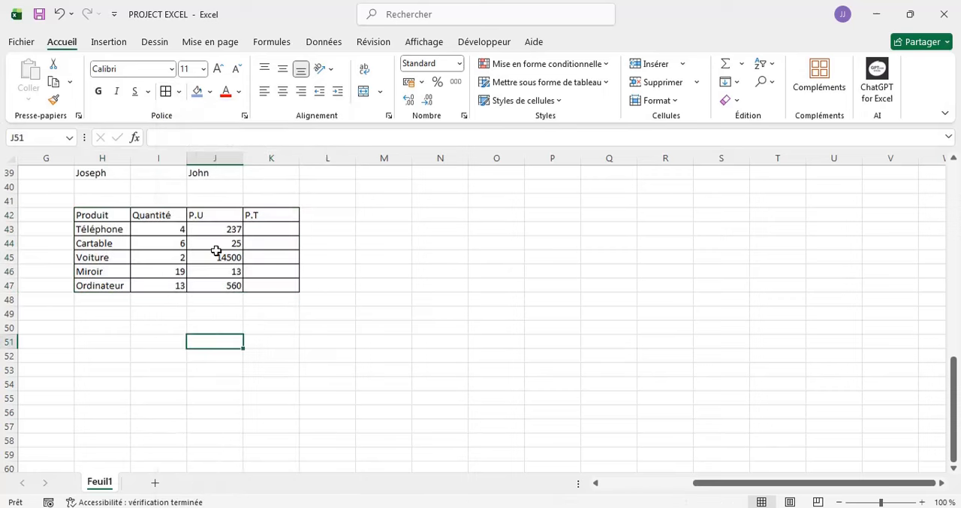
- Fill the table's header row, cells H42 to K42, with a medium-light blue theme color
left_click(82, 216)
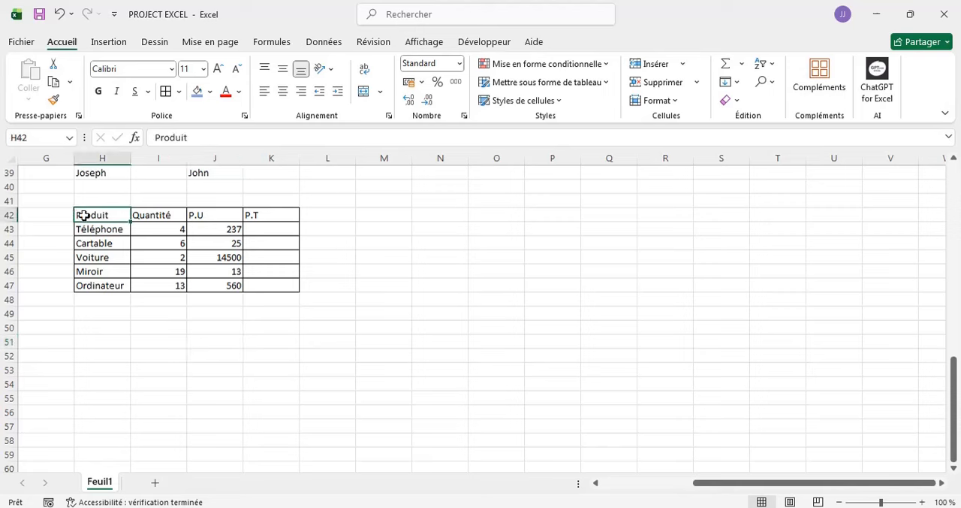
key("shift+Right")
key("shift+Right")
key("shift+Right")
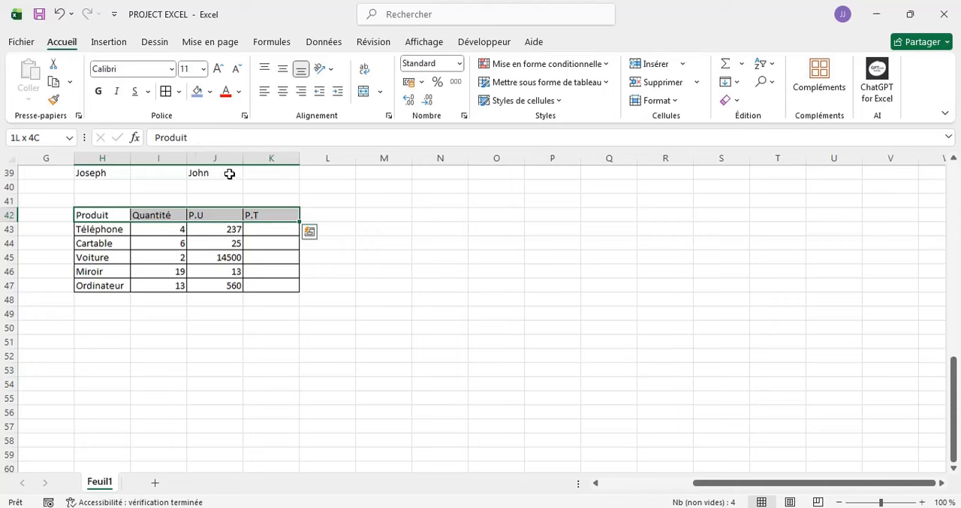
left_click(210, 91)
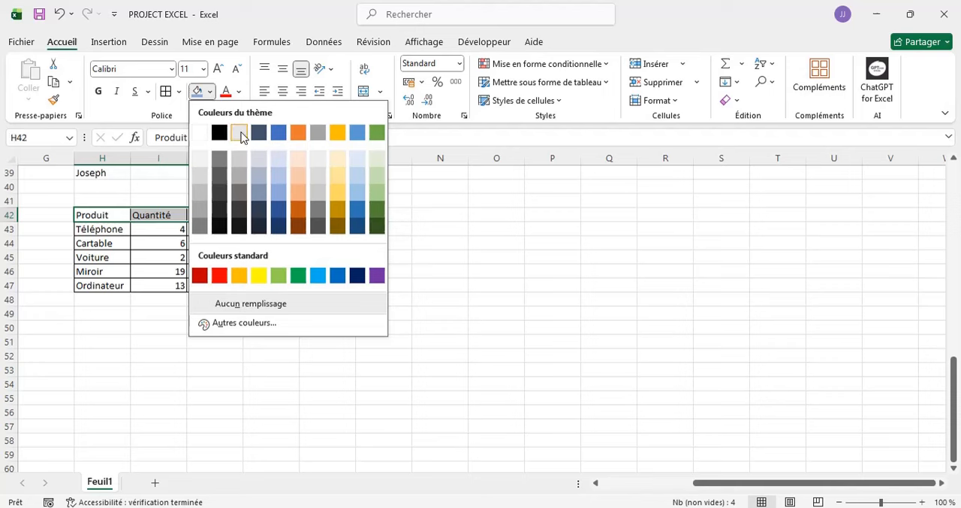
left_click(277, 193)
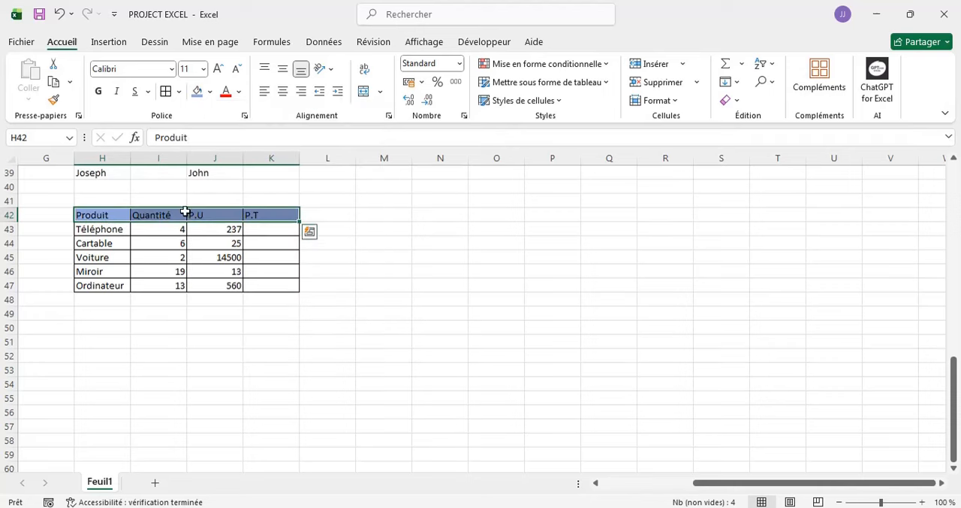
- Fill the Produit column, cells H42 to H47, with the same blue as the header row
left_click(99, 215)
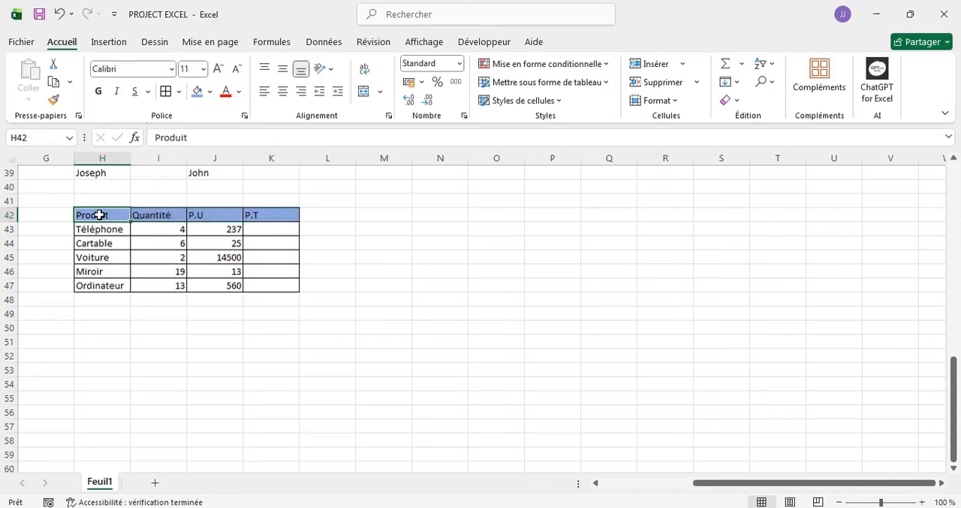
key("shift+Down")
key("shift+Down")
key("shift+Down")
key("shift+Down")
key("shift+Down")
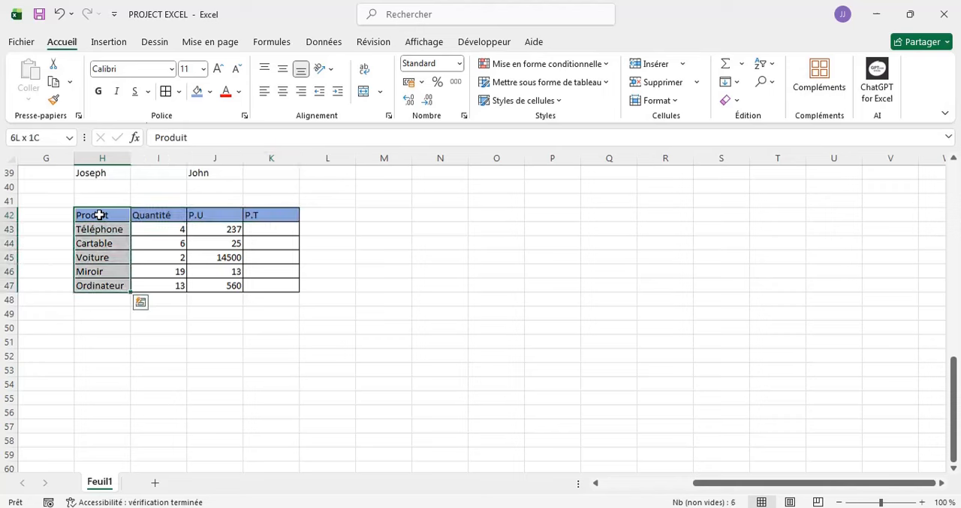
left_click(197, 91)
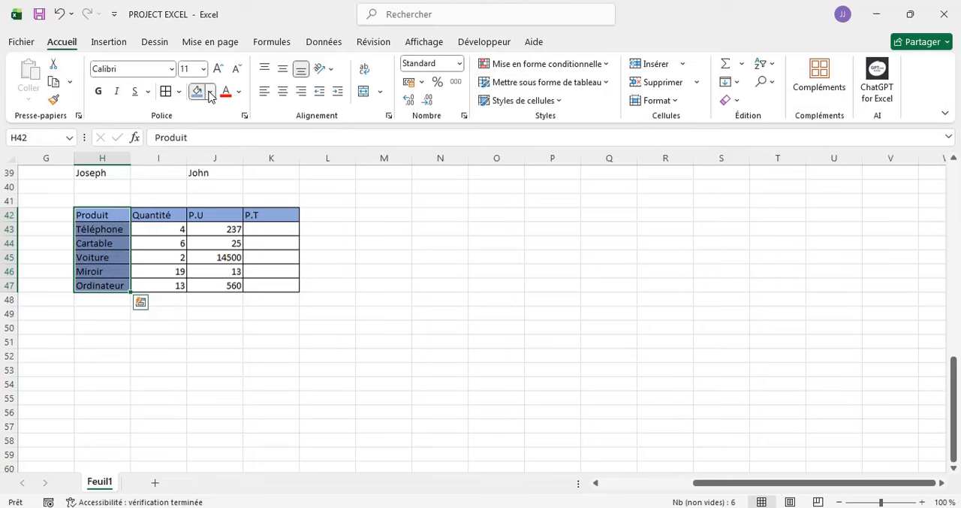
left_click(210, 92)
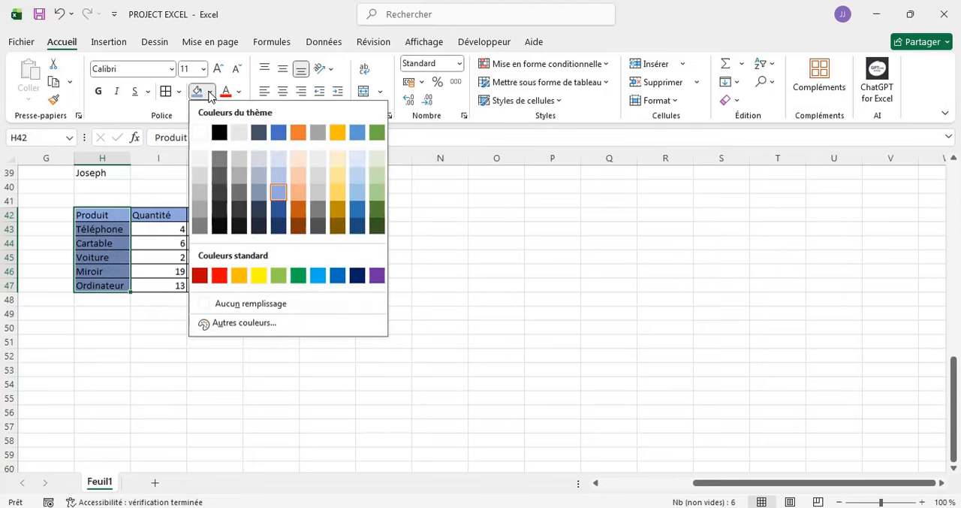
left_click(276, 195)
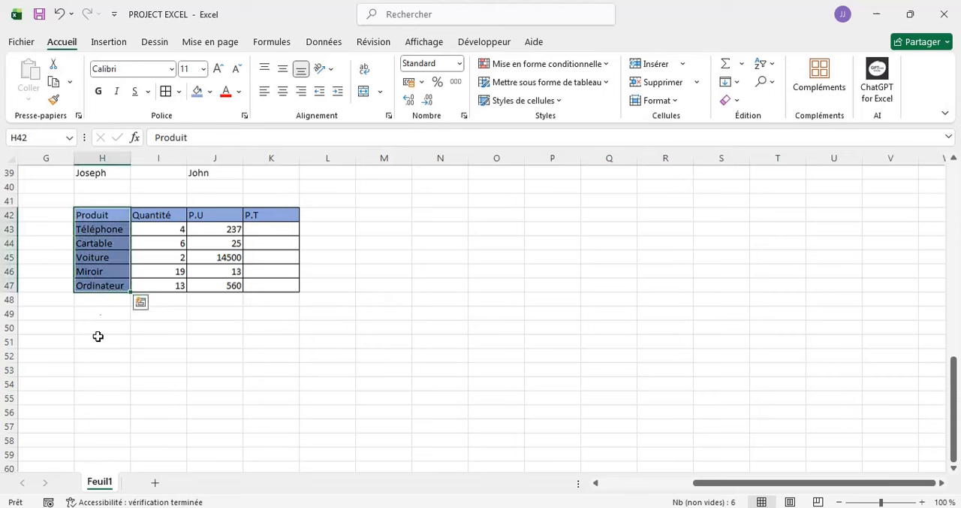
left_click(361, 237)
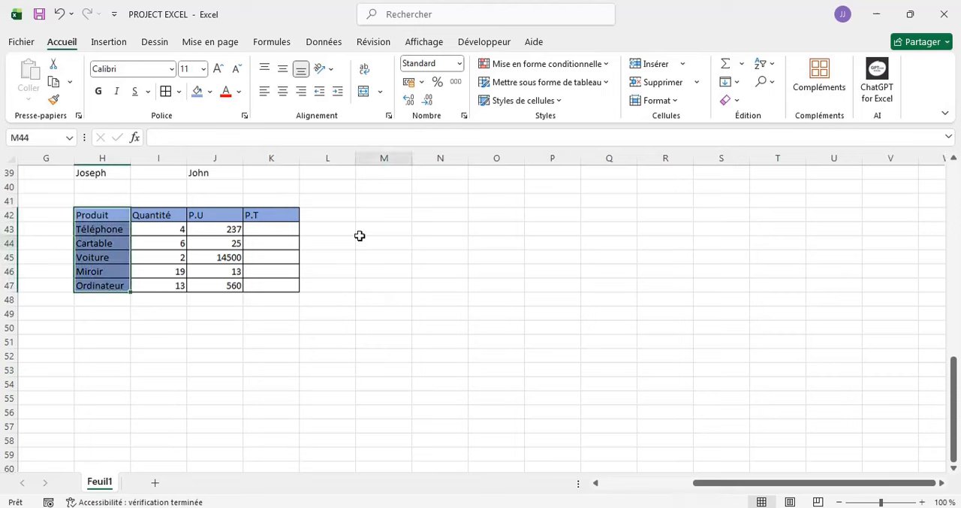
- Apply the Monétaire number format to the unit prices in cells J43 to J47
left_click(275, 229)
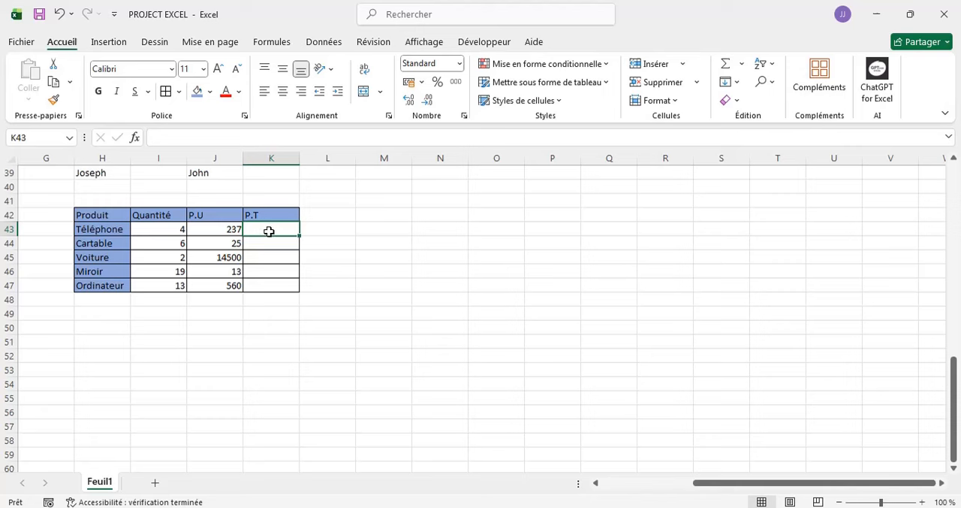
left_click(221, 227)
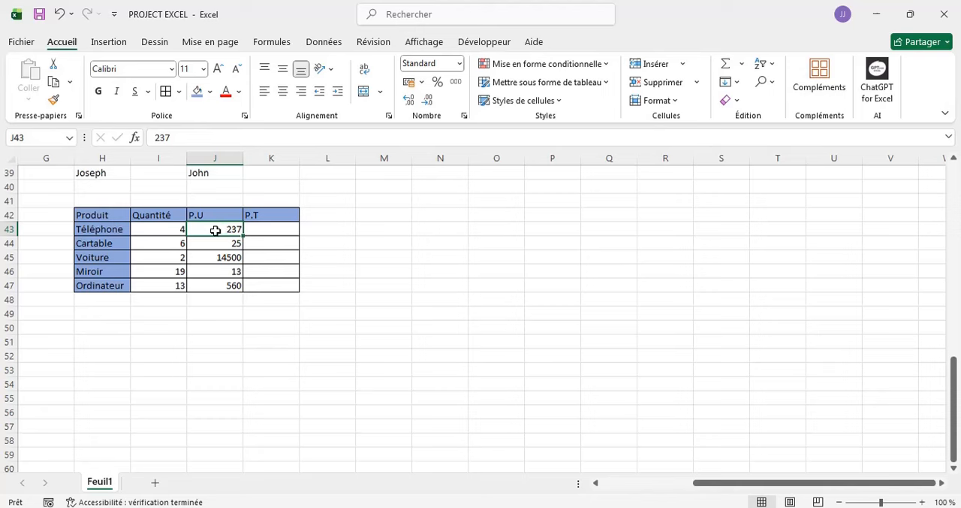
left_click_drag(217, 232, 225, 285)
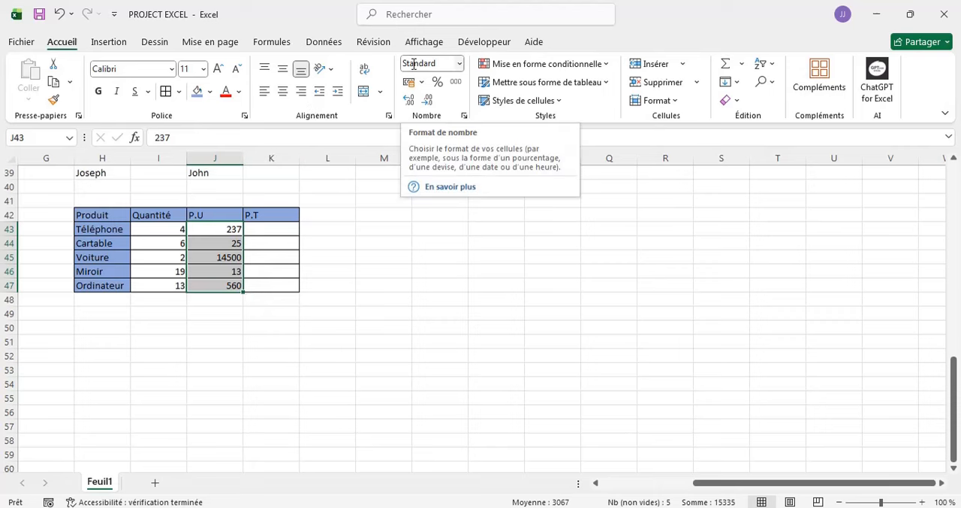
left_click(461, 65)
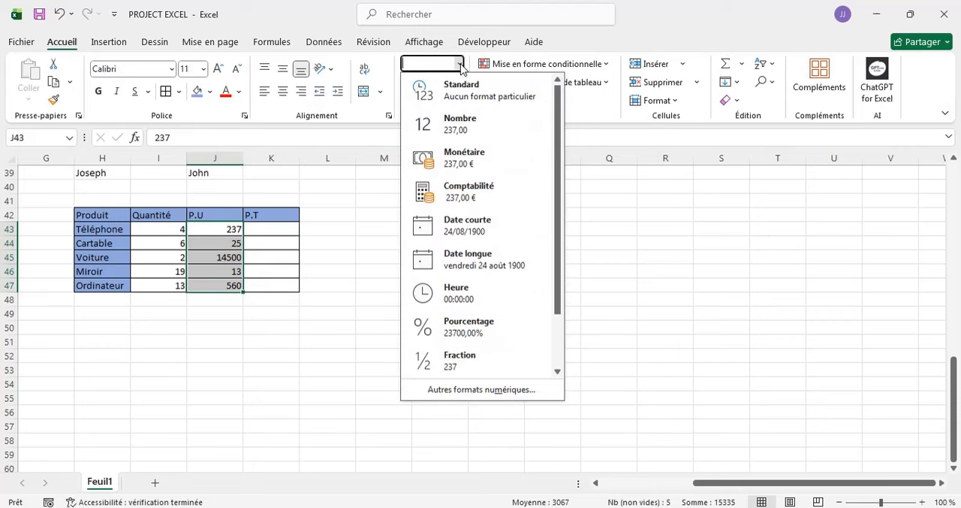
left_click(461, 160)
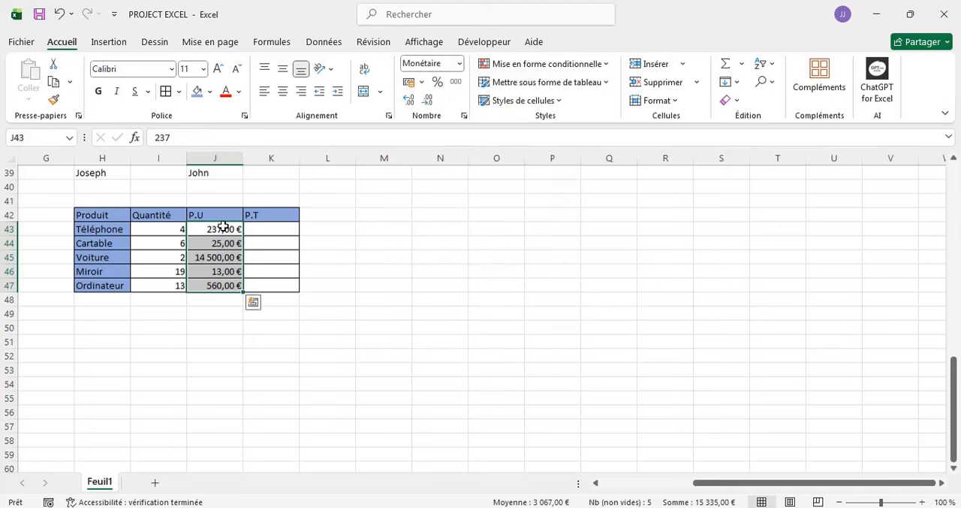
- In the cell format settings for unit prices J43 to J47, choose the Monétaire category with the symbol $ Anglais (États-Unis)
left_click(461, 63)
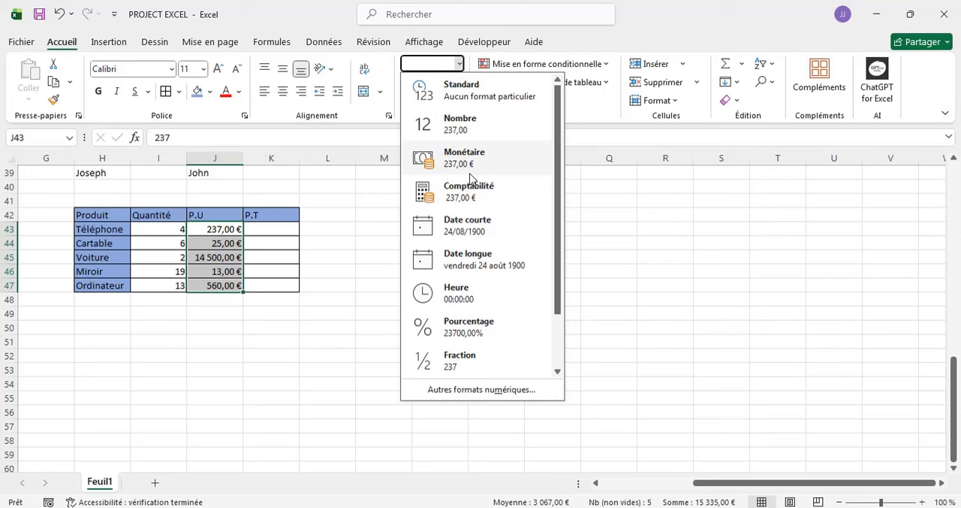
left_click(479, 390)
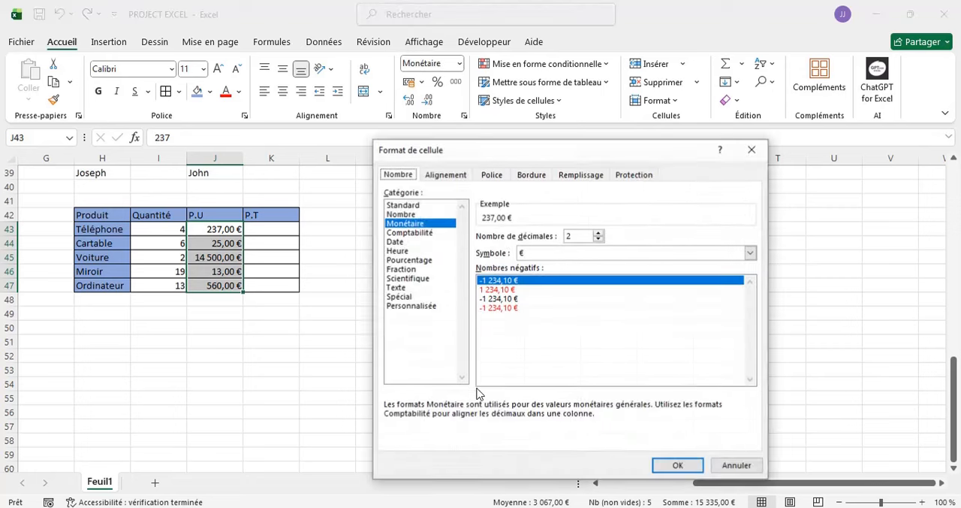
left_click(411, 224)
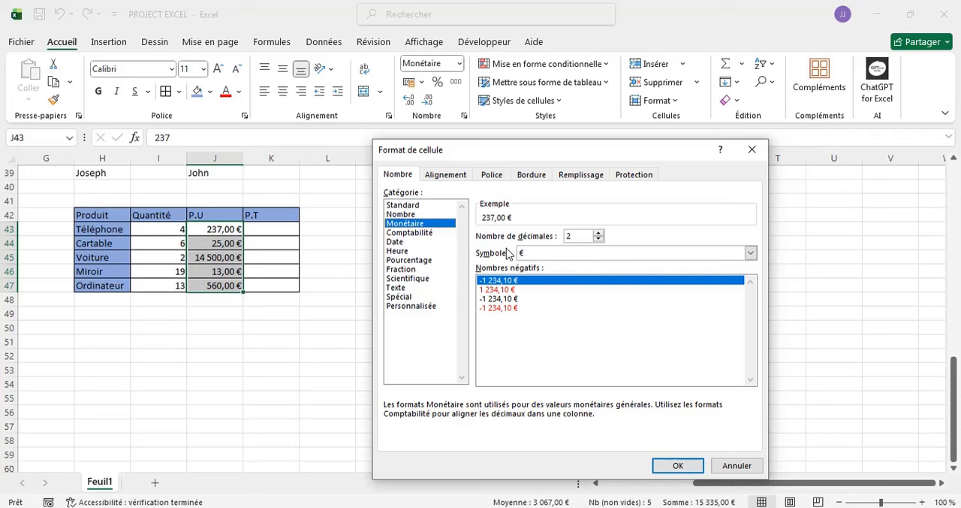
left_click(752, 257)
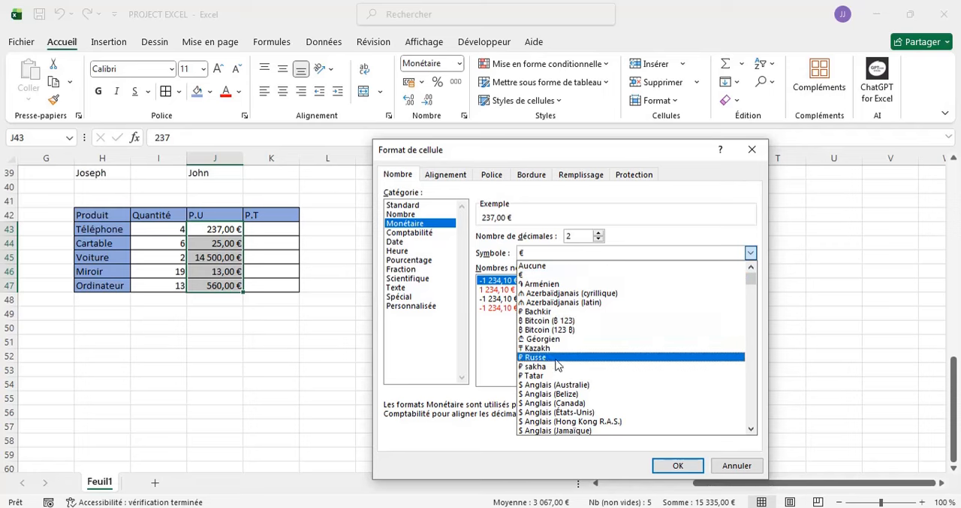
left_click(560, 419)
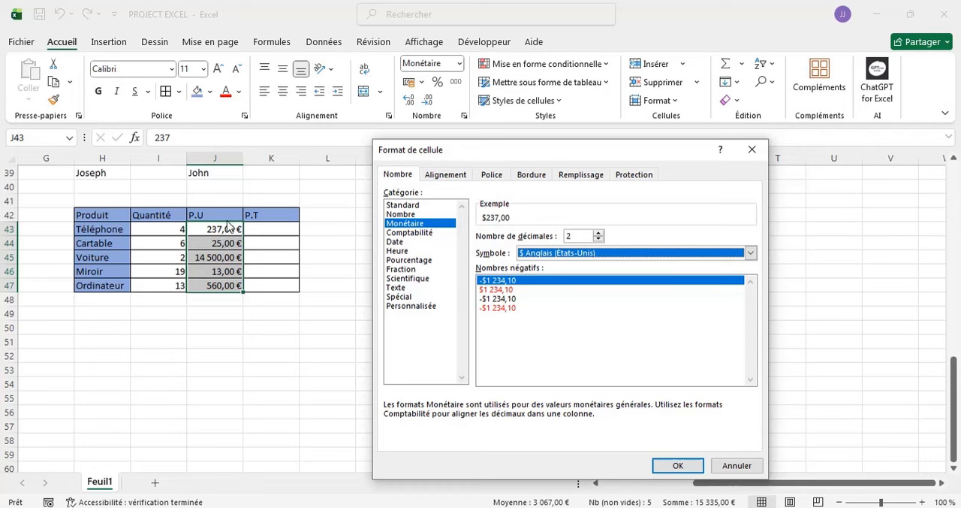
key("Return")
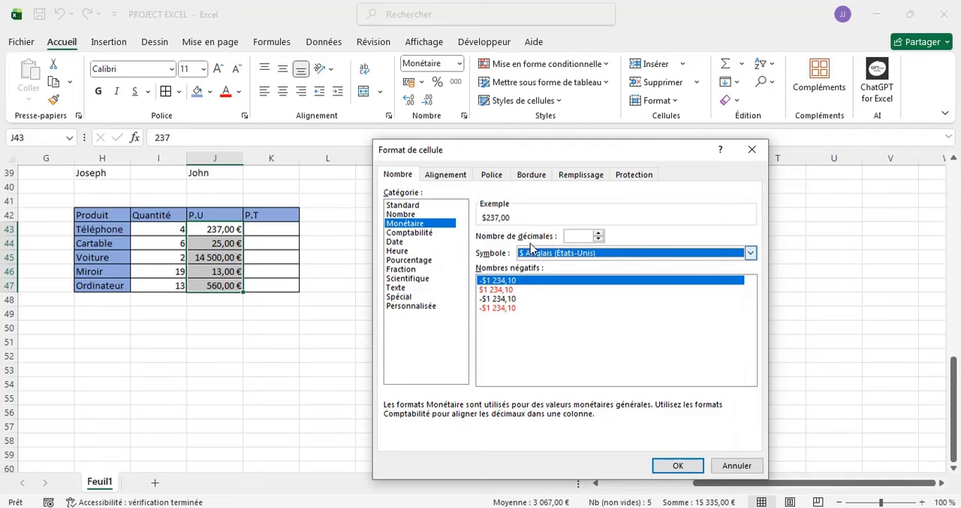
- Set the number of decimals to 3 and apply the dollar currency format to cells J43 to J47
left_click(598, 233)
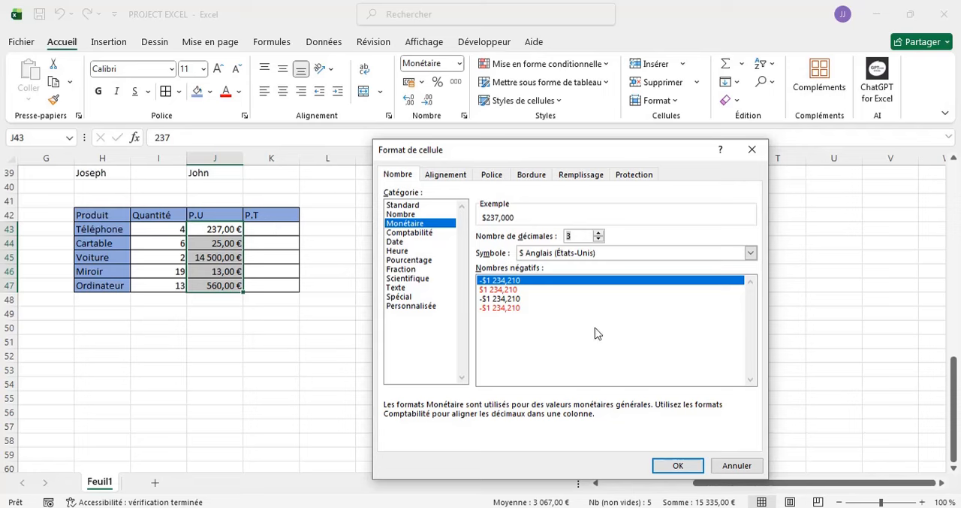
left_click(599, 233)
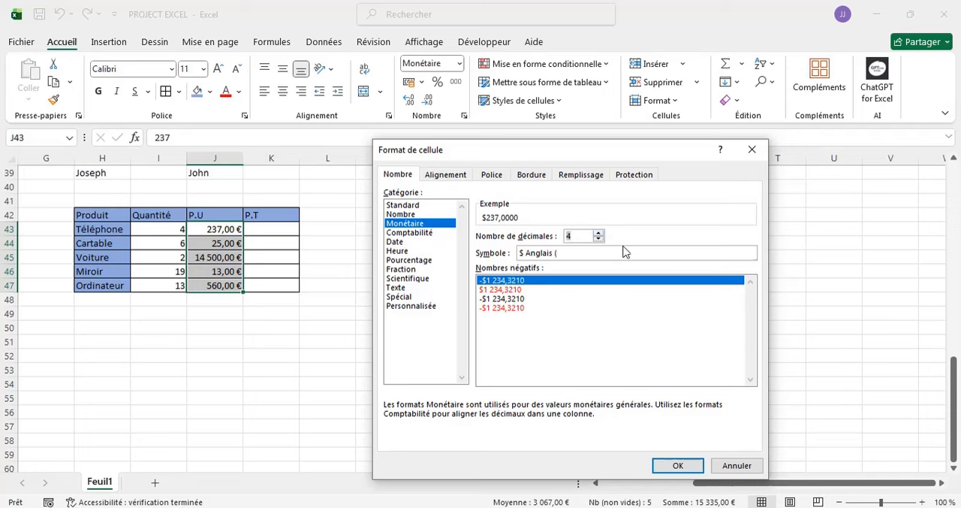
left_click(598, 239)
left_click(599, 239)
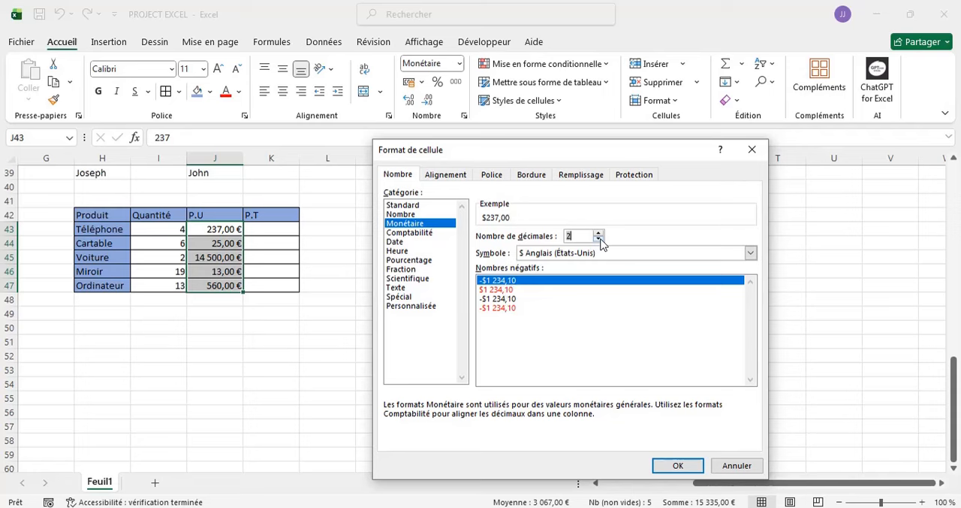
left_click(598, 239)
left_click(599, 239)
left_click(599, 233)
left_click(599, 234)
left_click(600, 234)
left_click(674, 466)
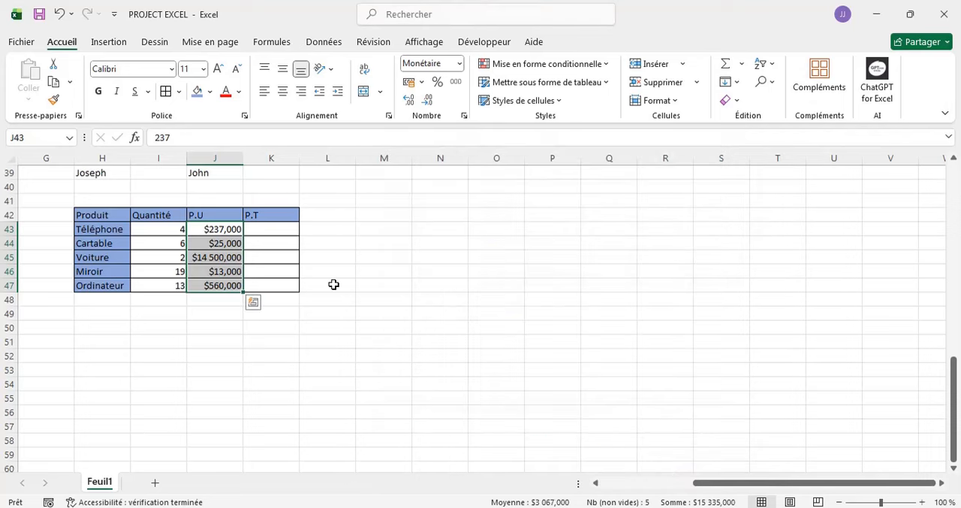
left_click(200, 326)
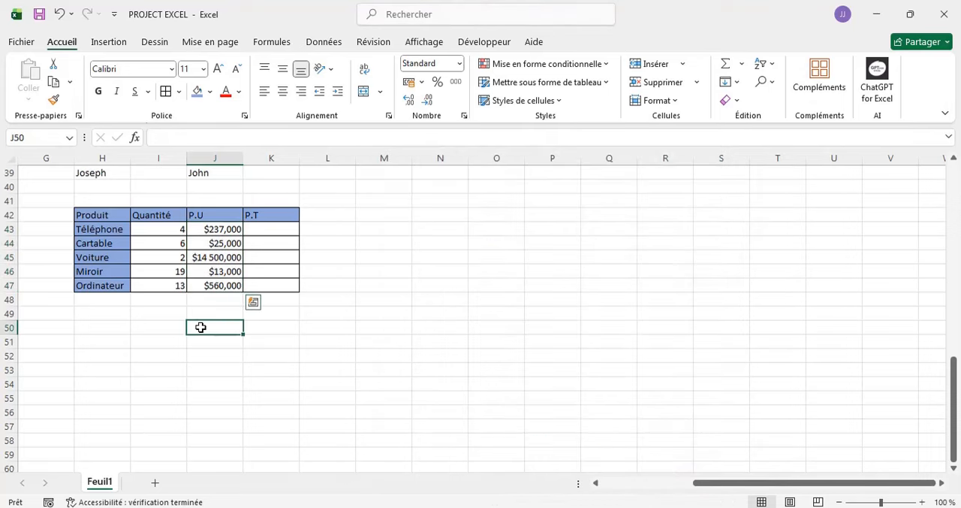
- Increase the decimal places of the Téléphone unit price in cell J43 to six
left_click(273, 228)
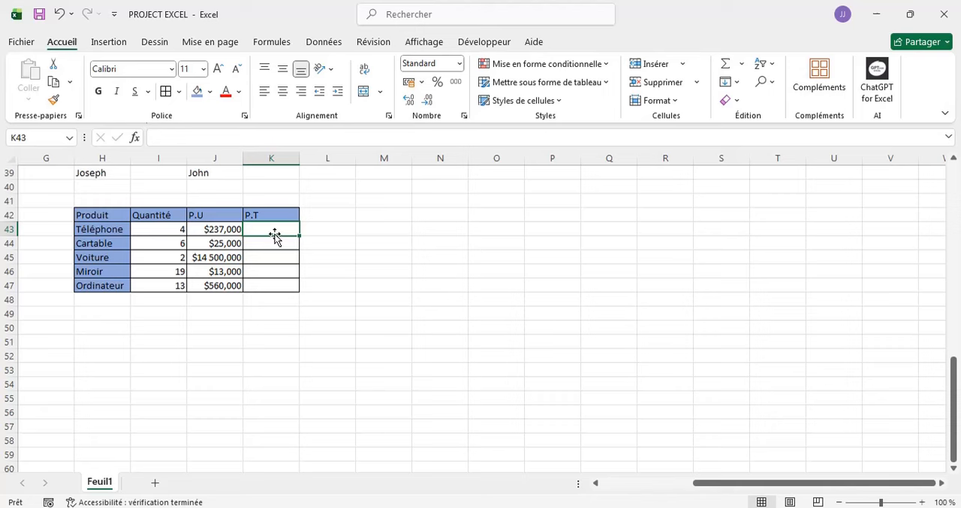
left_click(207, 229)
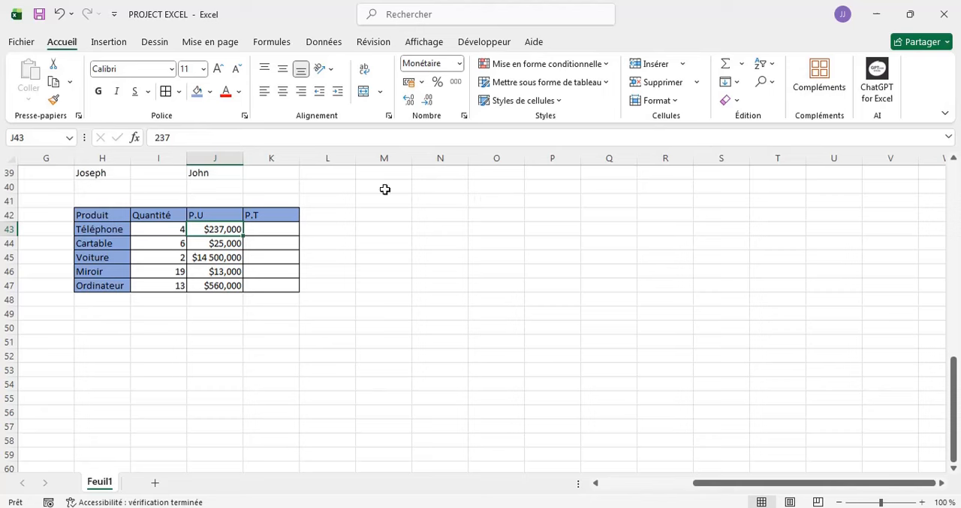
left_click(407, 103)
left_click(407, 104)
left_click(407, 104)
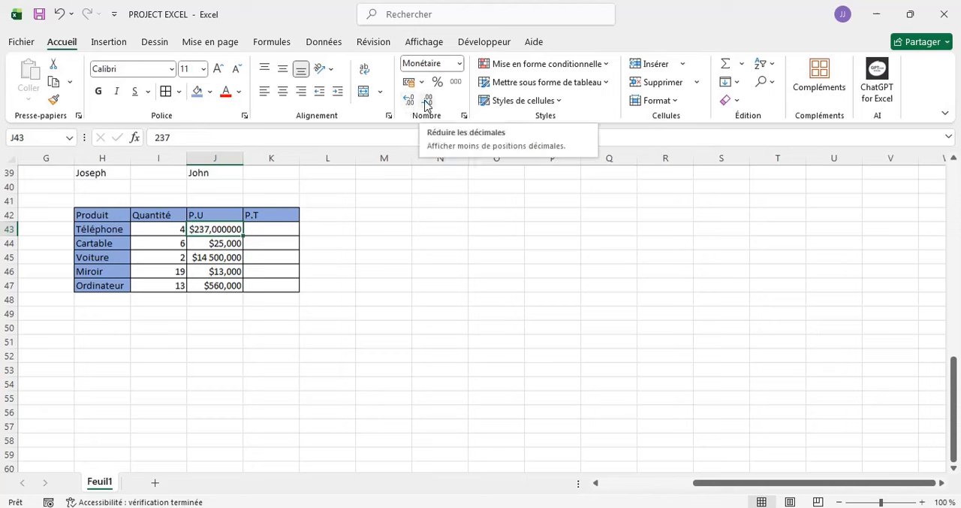
- Reduce the decimal places in cell J43 to two, and add one back to reach three
left_click(425, 103)
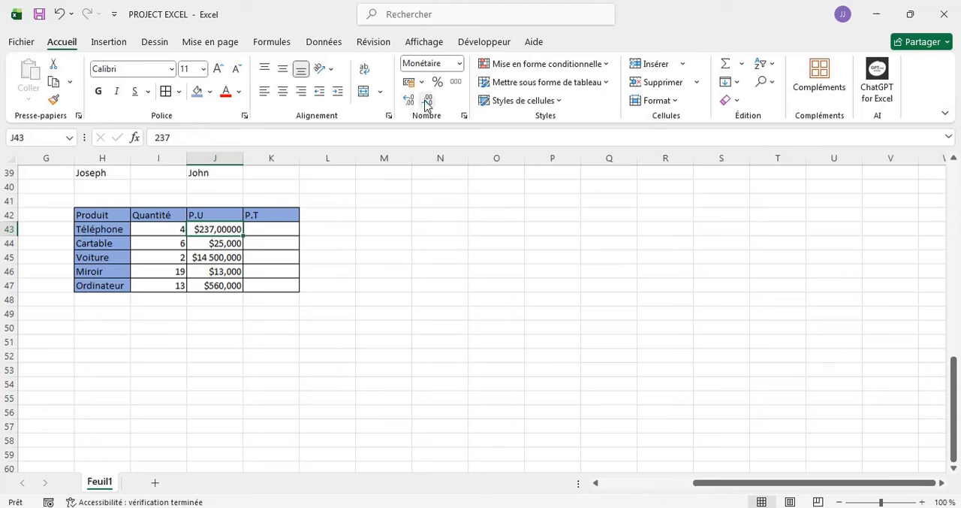
left_click(426, 103)
left_click(425, 103)
left_click(425, 103)
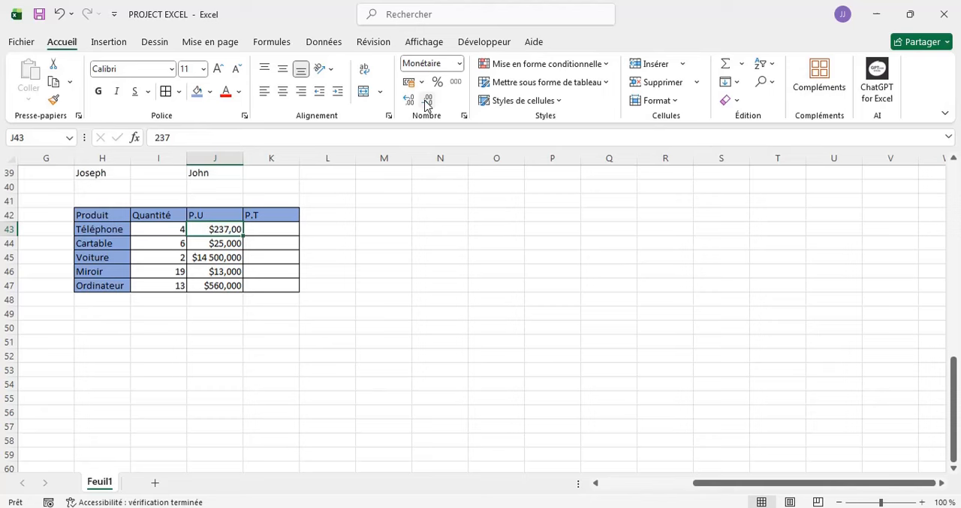
left_click(410, 101)
- Select the unit prices in cells J43 to J47 and add many decimal places to all of them
key("shift+Down")
key("shift+Down")
key("shift+Down")
key("shift+Down")
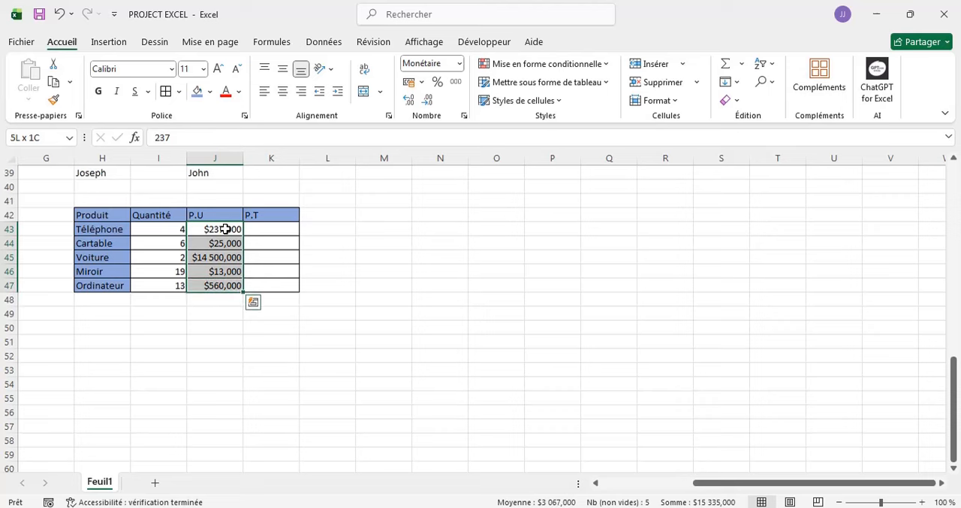
left_click(409, 100)
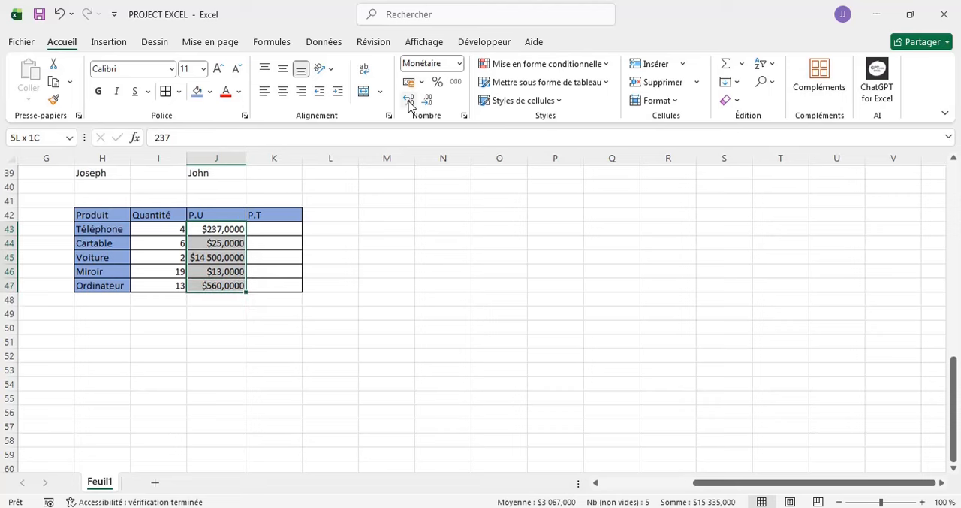
left_click(409, 101)
left_click(409, 100)
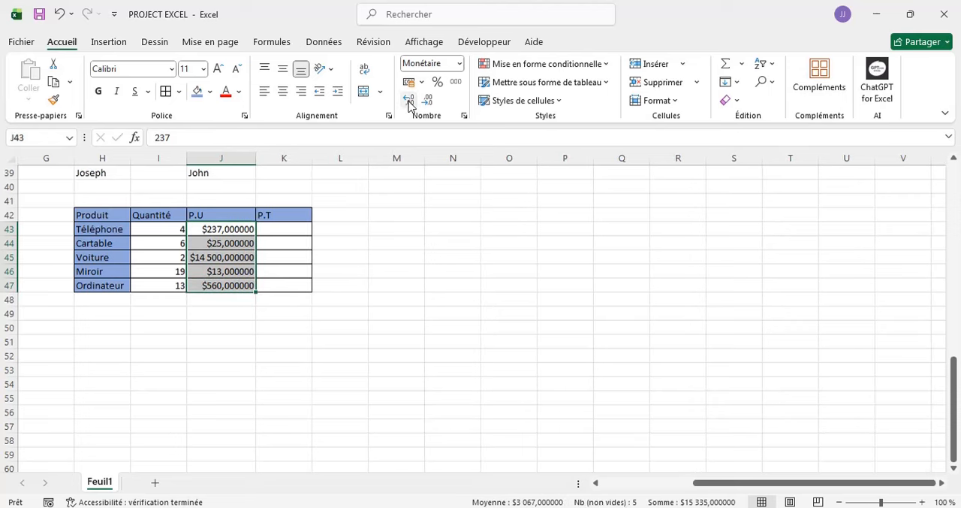
left_click(410, 101)
left_click(409, 101)
left_click(410, 101)
left_click(410, 100)
left_click(409, 101)
left_click(409, 101)
left_click(409, 101)
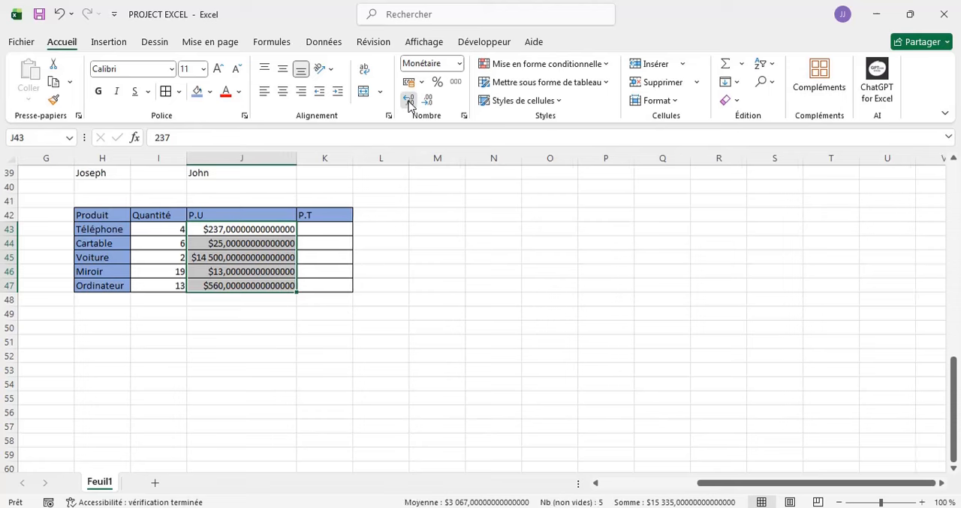
left_click(409, 100)
left_click(409, 101)
left_click(409, 101)
left_click(409, 101)
left_click(409, 101)
left_click(409, 100)
left_click(409, 101)
left_click(409, 101)
left_click(409, 100)
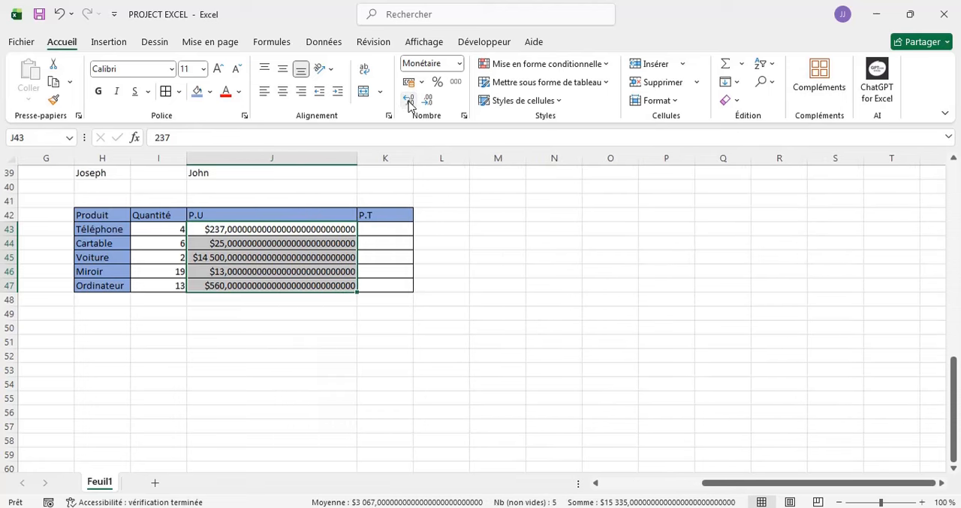
left_click(409, 101)
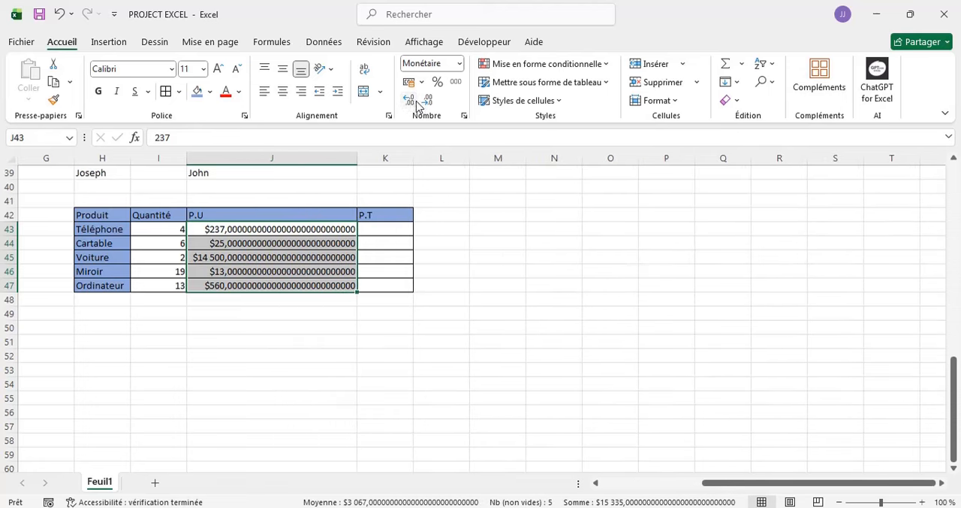
- Reduce the decimal places of the unit prices in cells J43 to J47 to two
left_click(426, 100)
left_click(427, 101)
left_click(427, 100)
left_click(427, 101)
left_click(427, 101)
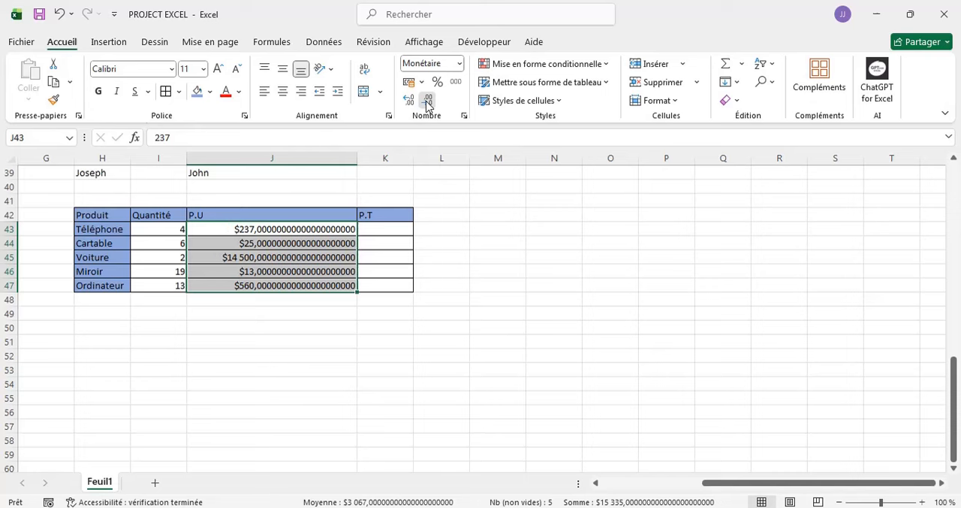
left_click(427, 101)
left_click(426, 100)
left_click(427, 101)
left_click(427, 100)
left_click(426, 101)
left_click(427, 101)
left_click(426, 100)
left_click(427, 101)
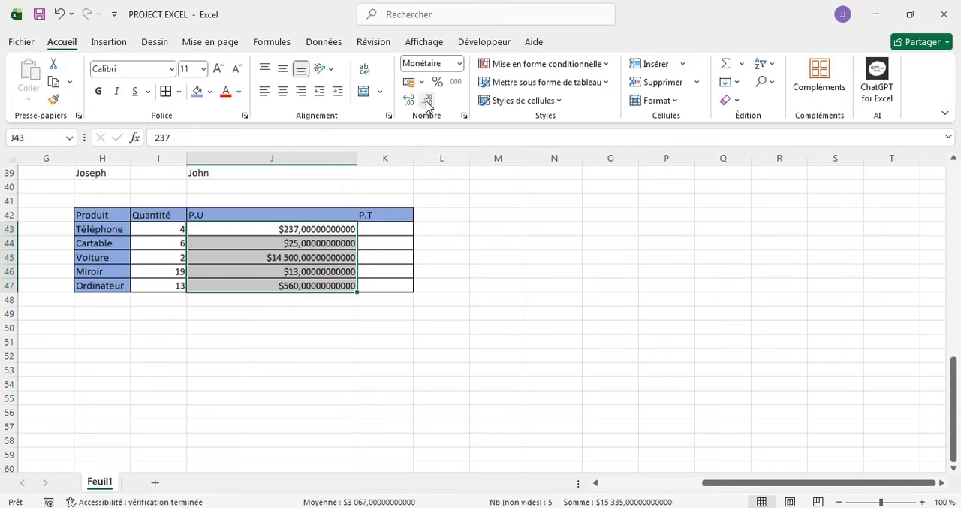
left_click(427, 101)
left_click(426, 101)
left_click(427, 101)
left_click(427, 100)
left_click(427, 101)
left_click(427, 100)
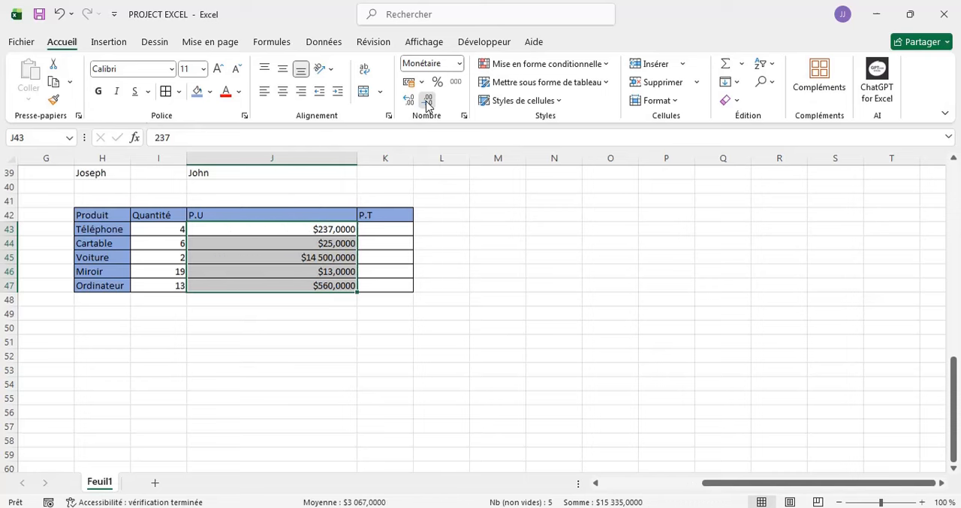
left_click(426, 100)
left_click(427, 101)
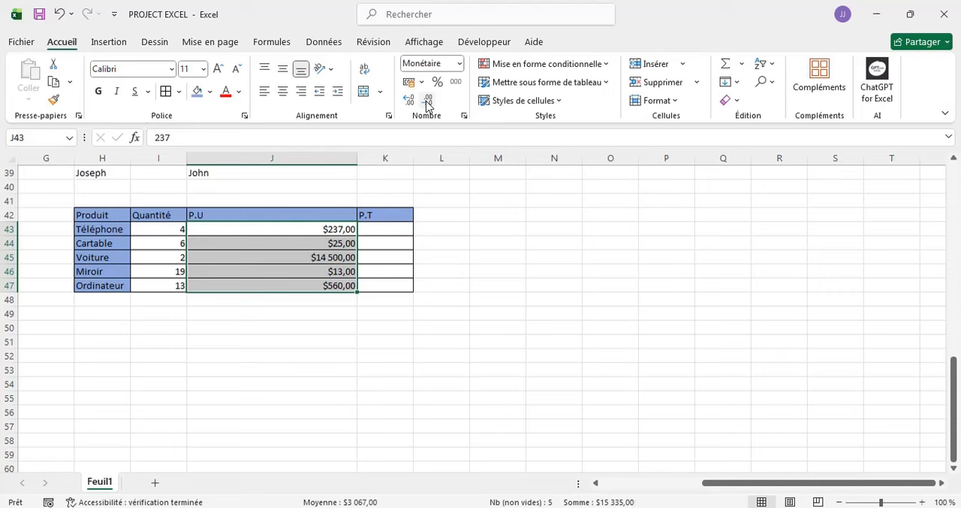
- Auto-fit the width of column J to its contents
left_click(450, 189)
double_click(357, 158)
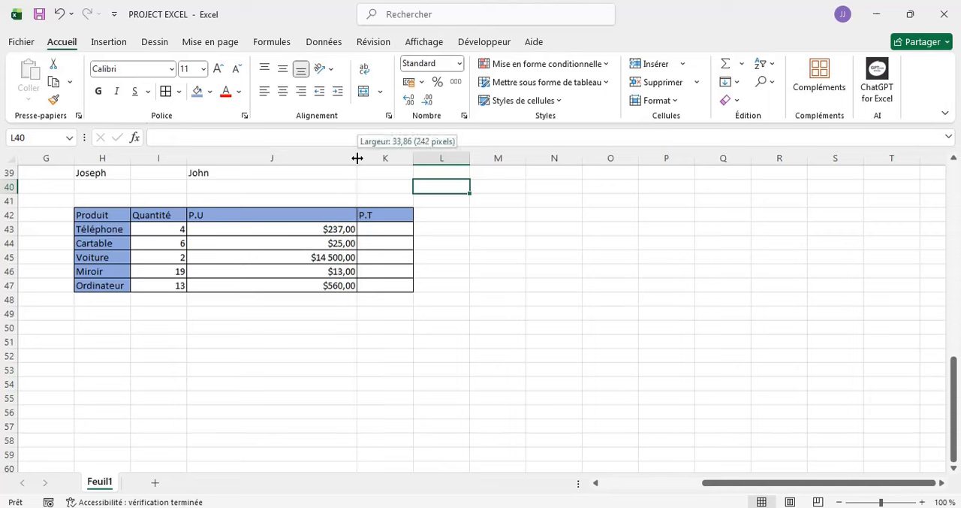
double_click(357, 214)
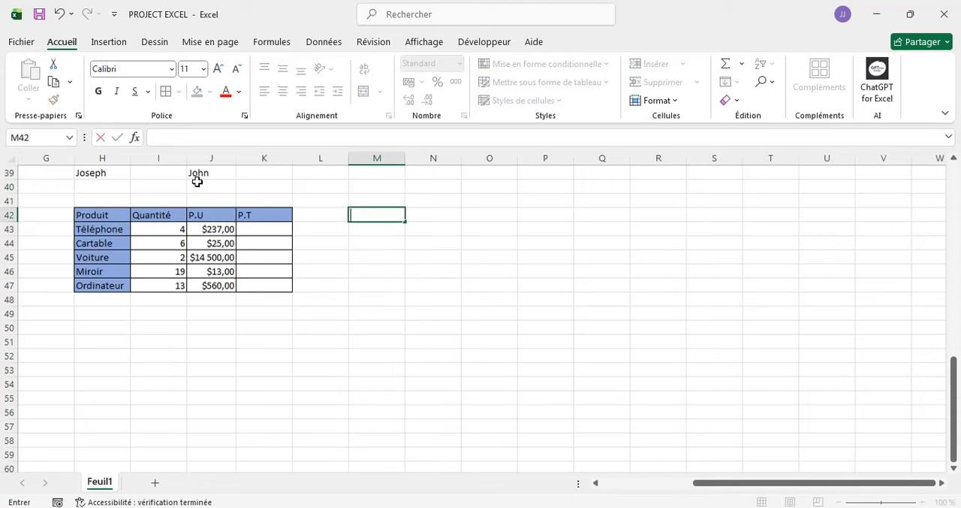
left_click(255, 232)
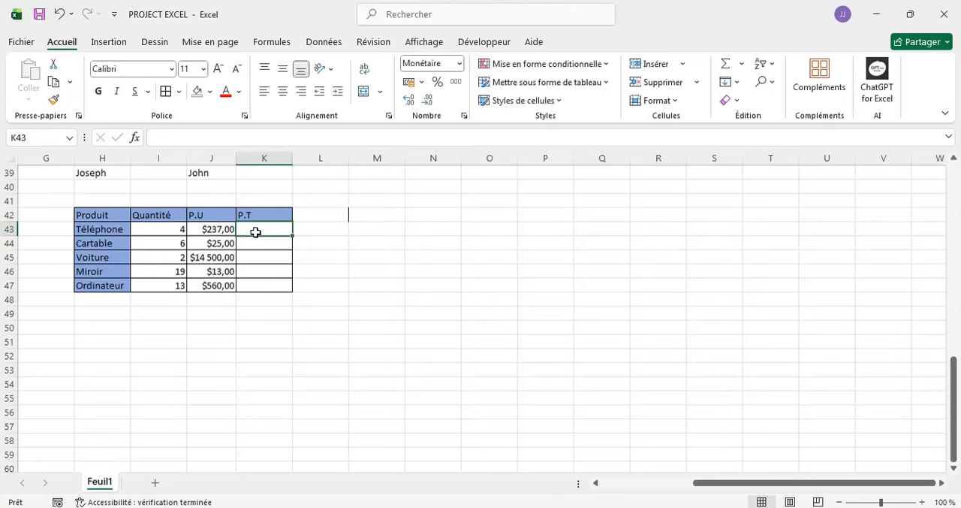
- Enter the multiplication sign * in cell N42
left_click(430, 219)
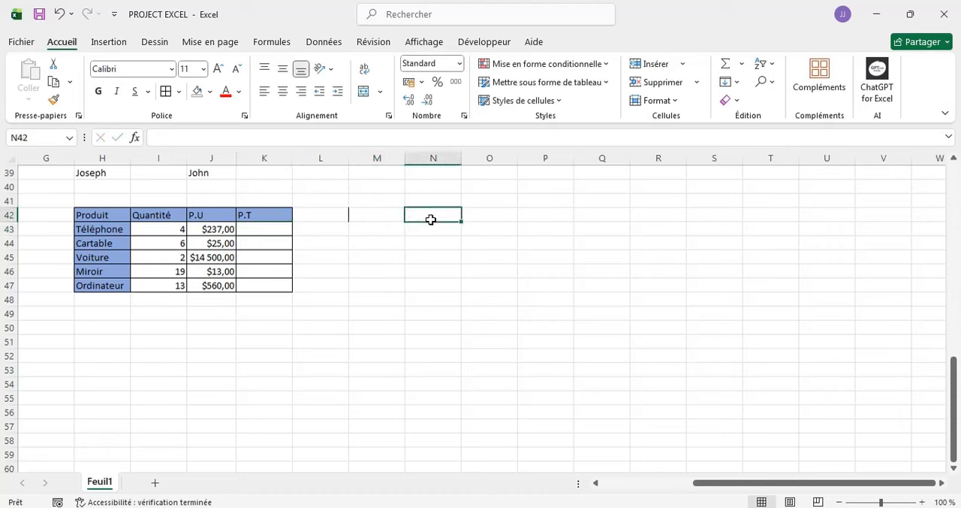
type("µ")
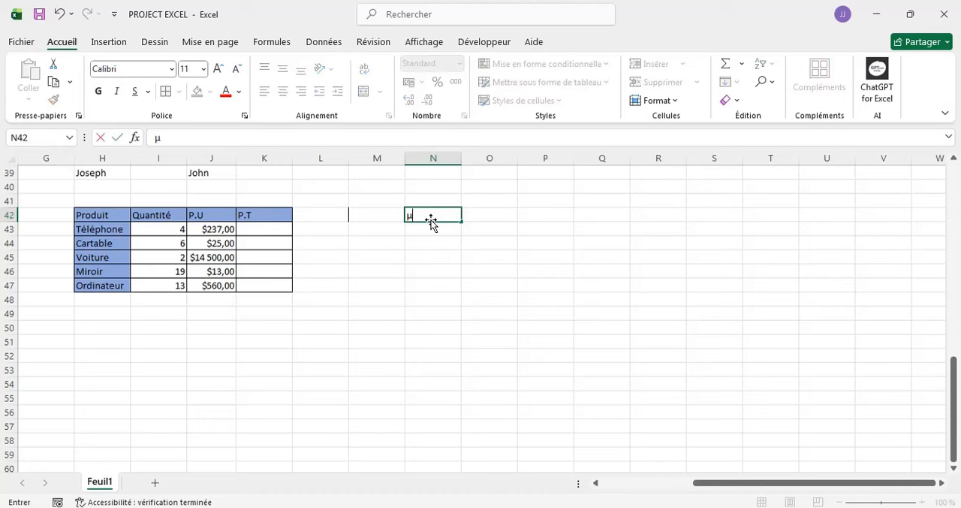
key("BackSpace")
left_click(402, 243)
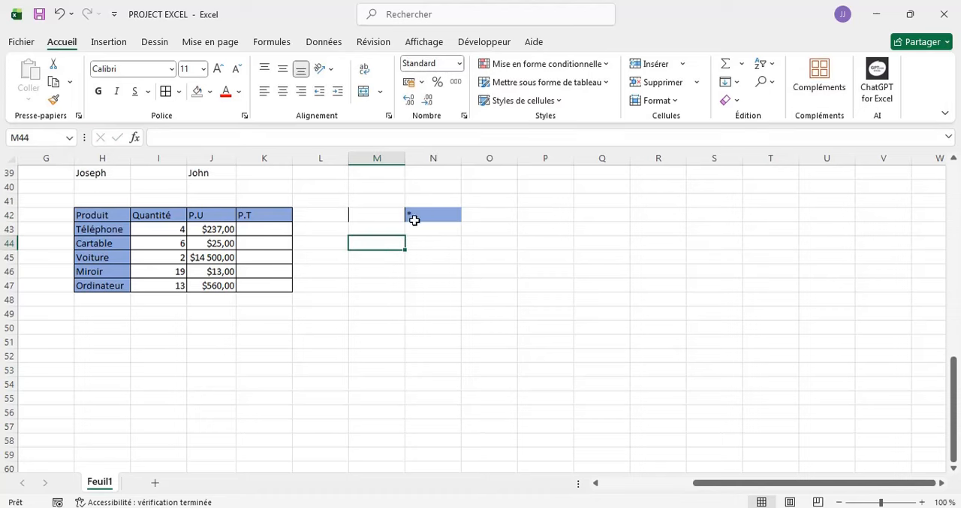
- Calculate the Téléphone total price in cell K43 with the formula =I43*J43
left_click(255, 229)
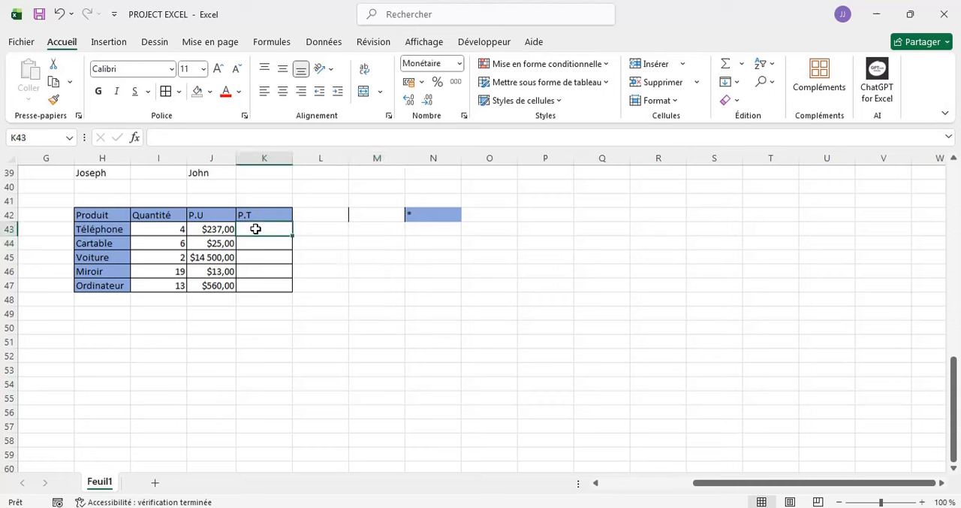
type("=")
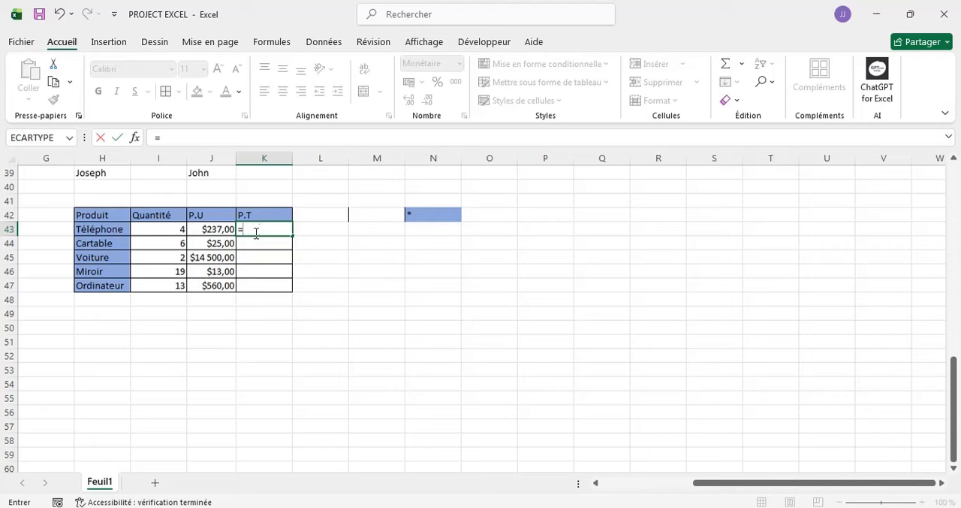
left_click(166, 229)
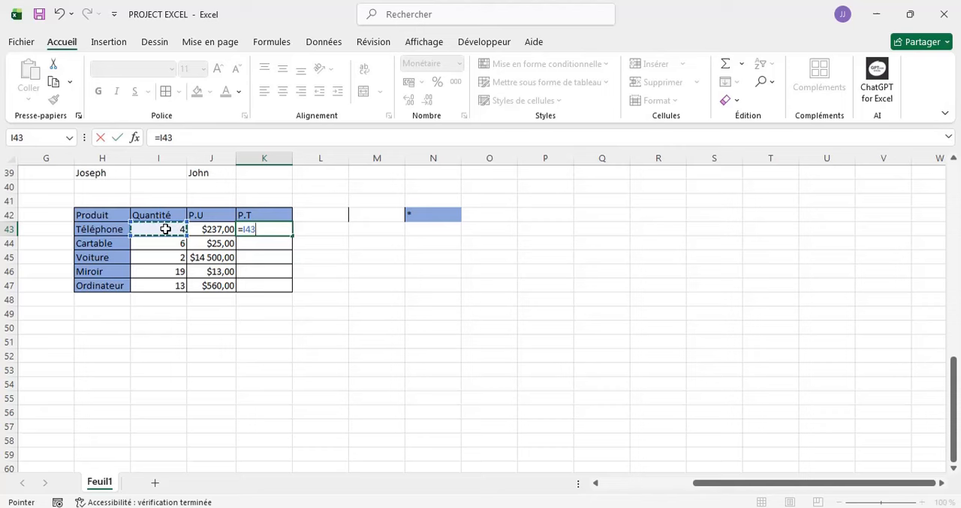
type("*")
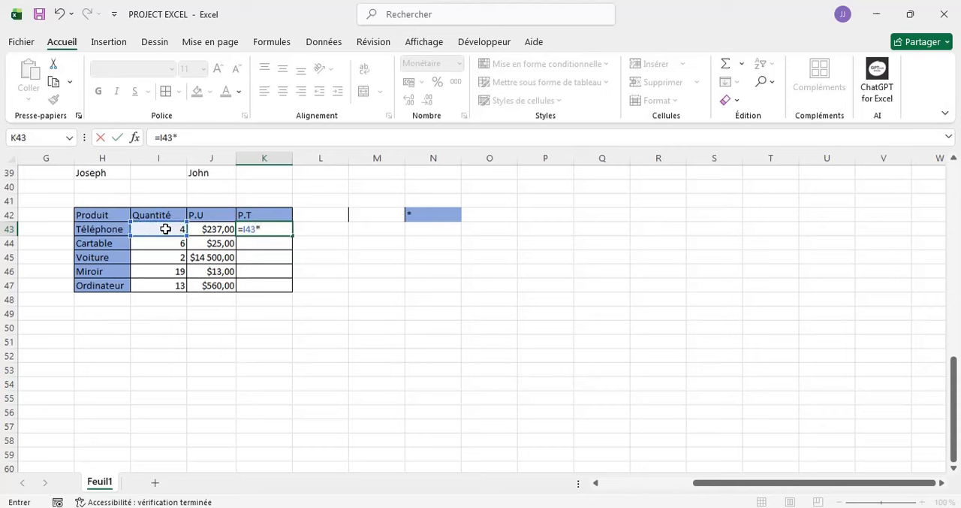
left_click(214, 231)
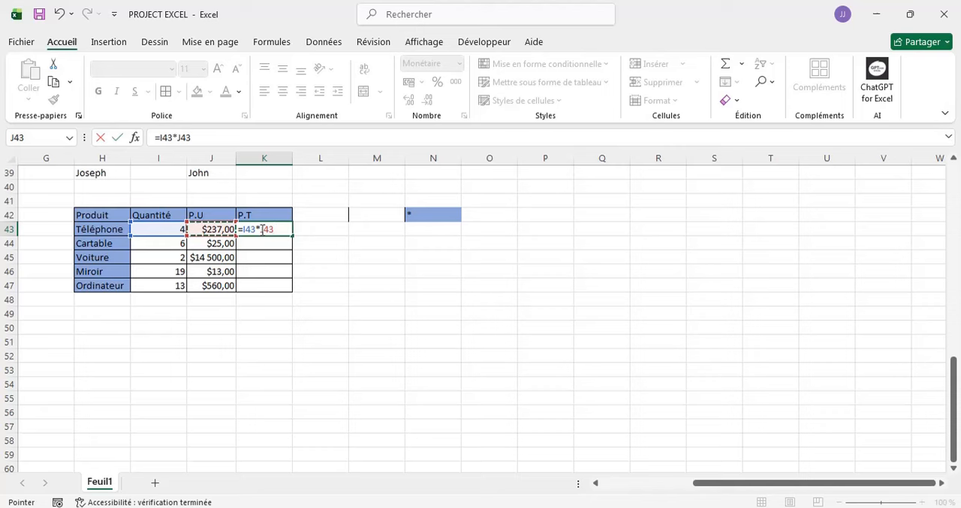
key("Return")
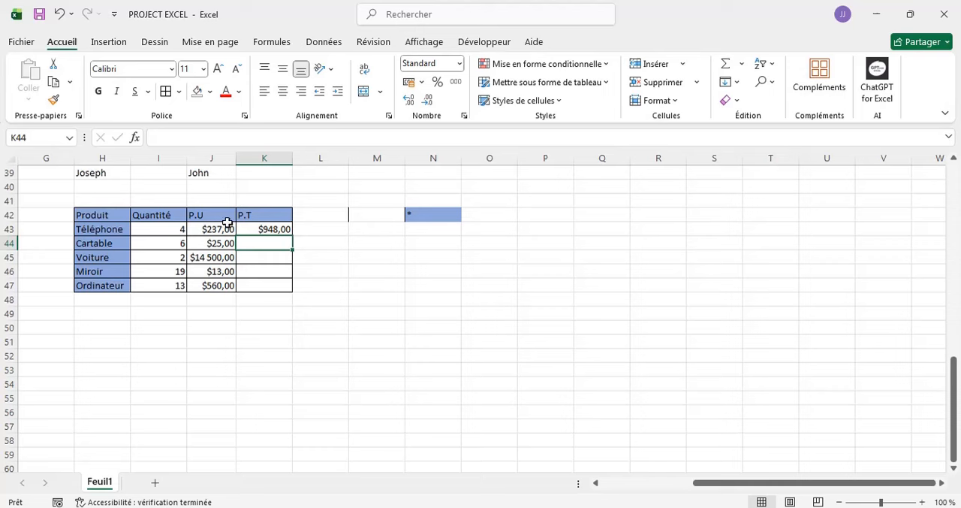
- Fill the total price formula from K43 down to K47 for the remaining products
left_click(286, 227)
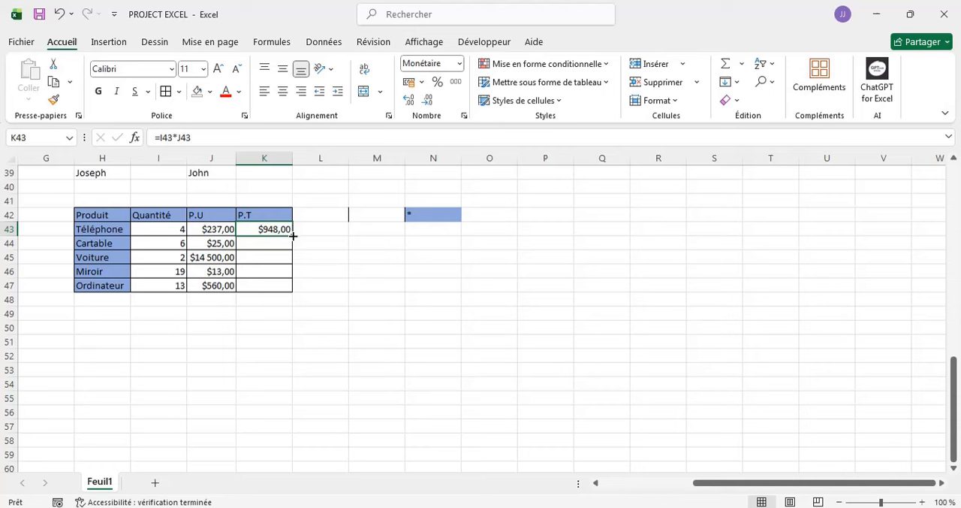
left_click_drag(293, 236, 293, 295)
left_click(176, 311)
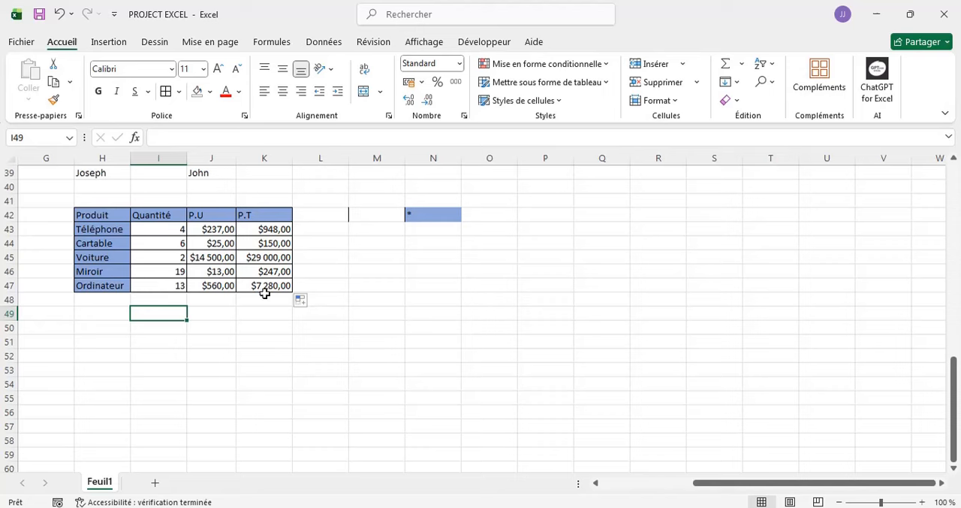
left_click(205, 300)
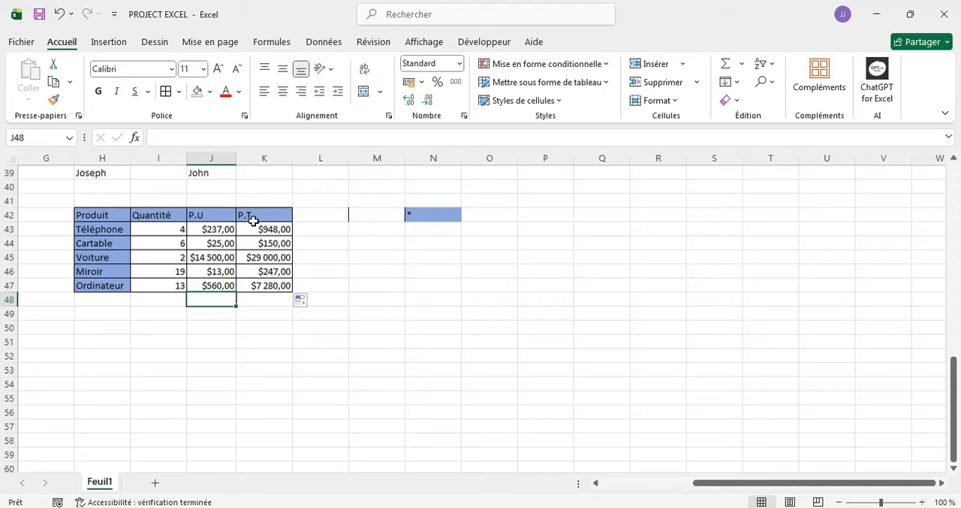
- Enter the label Total in cell H48, under the last product name
left_click(80, 302)
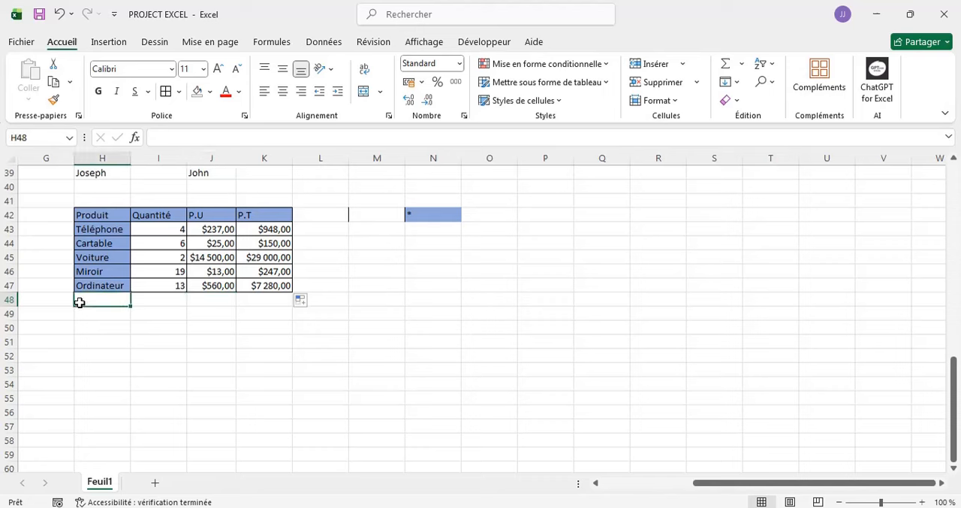
type("To")
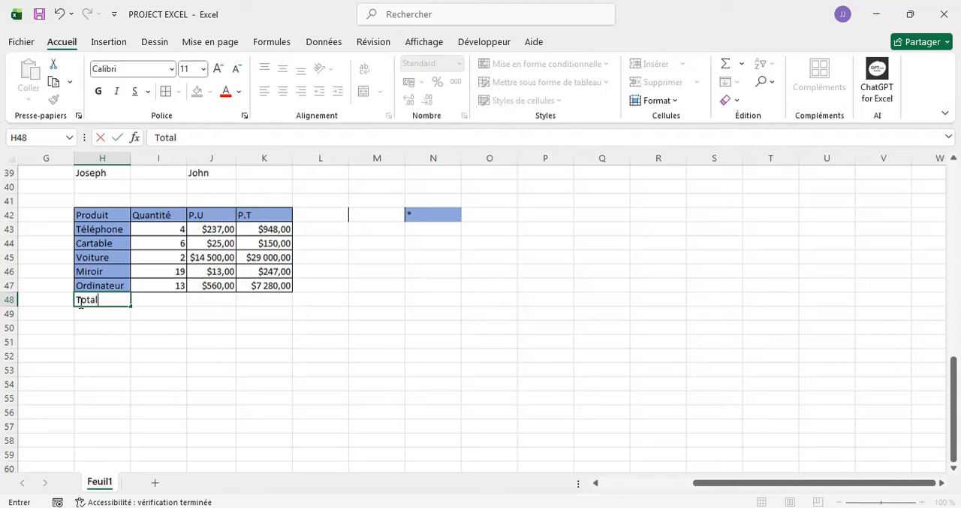
type("tal")
- Add up the total prices in cell K48 cell by cell with the formula =K43+K44+K45+K46+K47
left_click(265, 299)
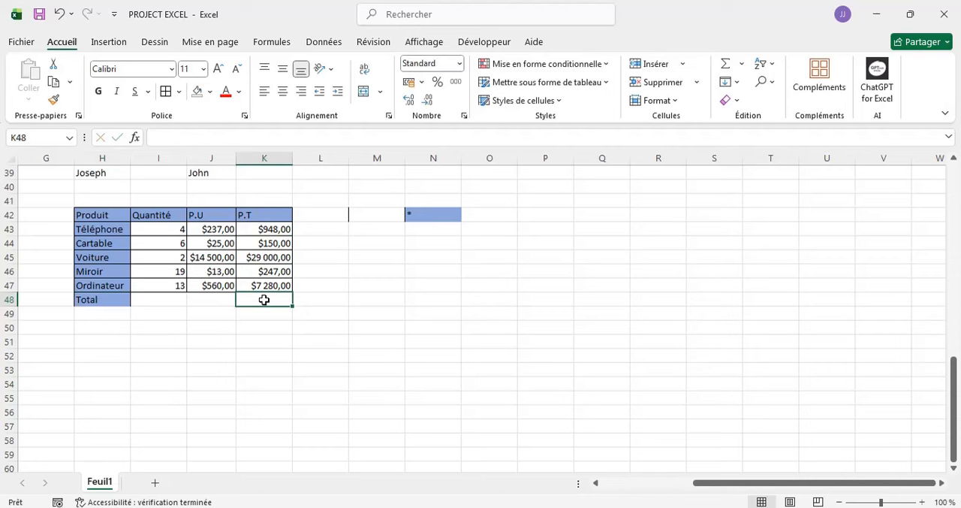
type("=")
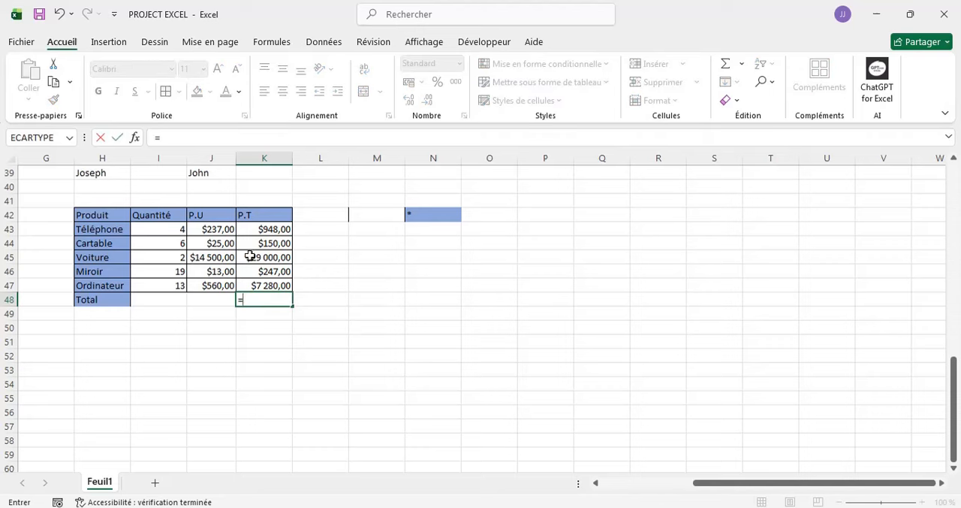
left_click(261, 233)
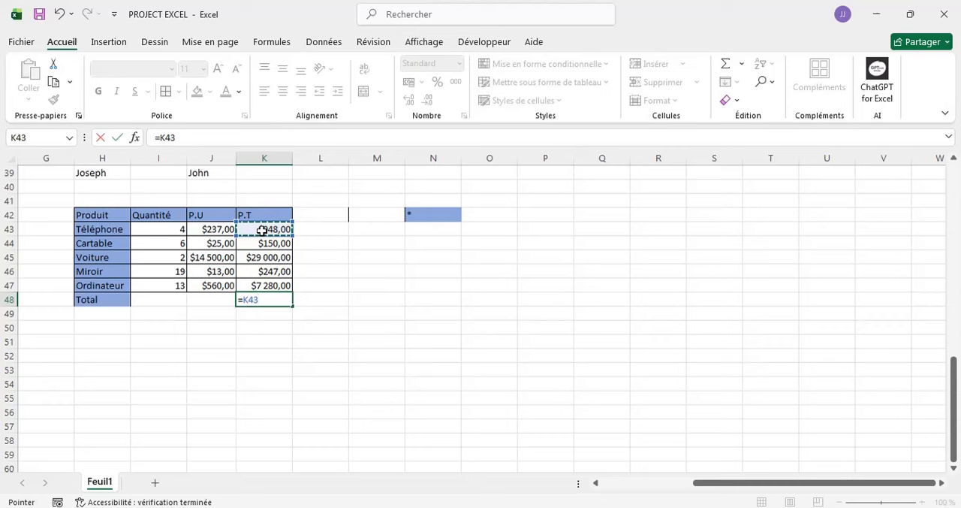
type("=")
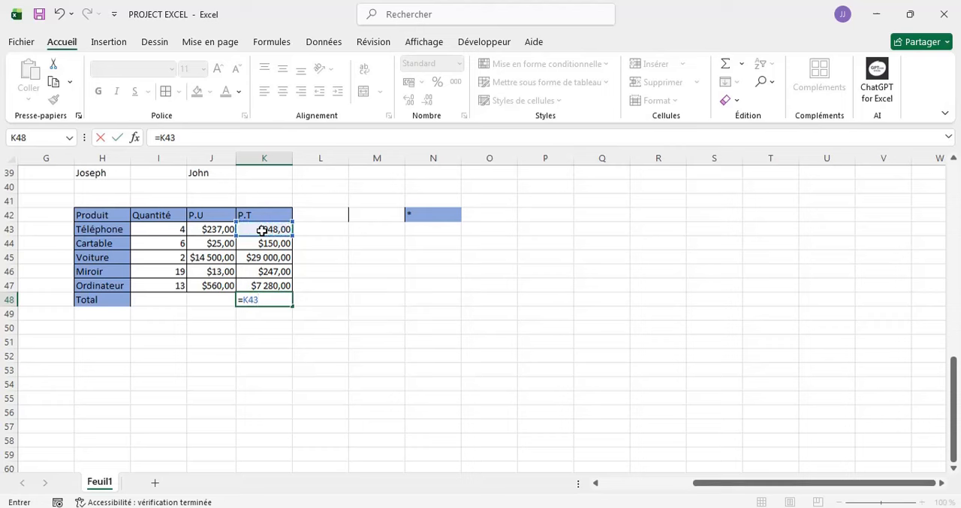
type("+")
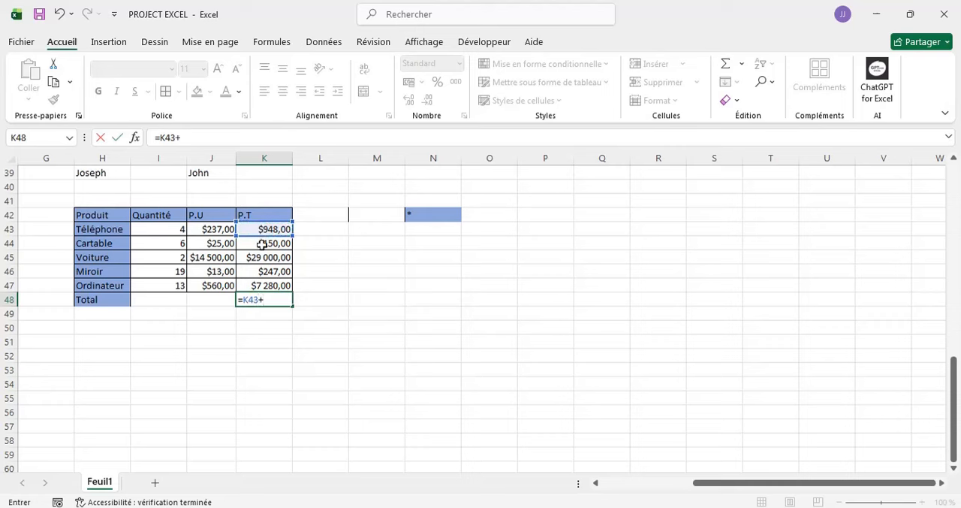
left_click(261, 243)
type("+")
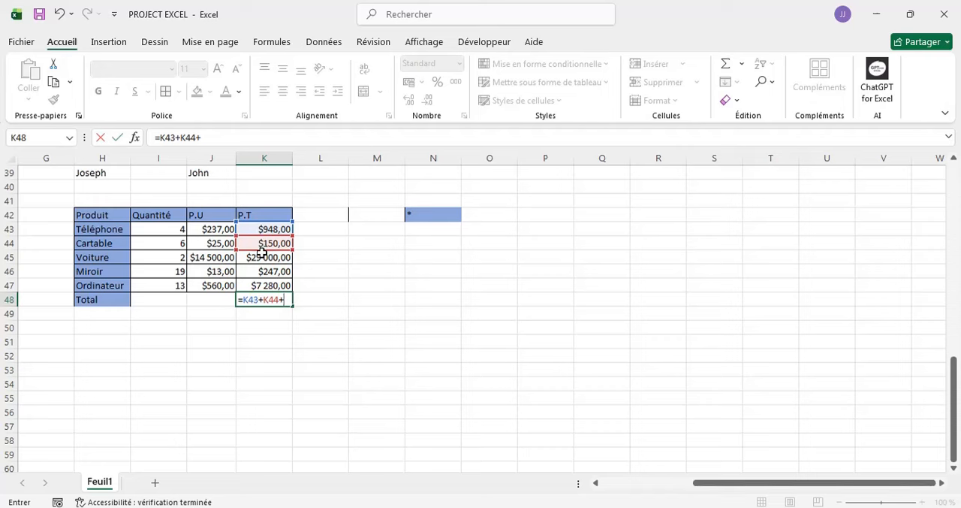
left_click(261, 257)
type("+")
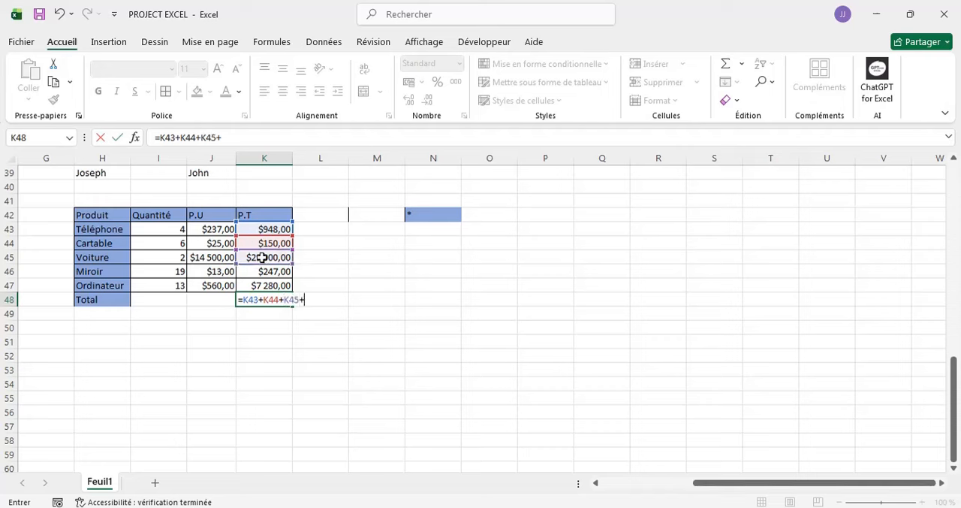
left_click(262, 269)
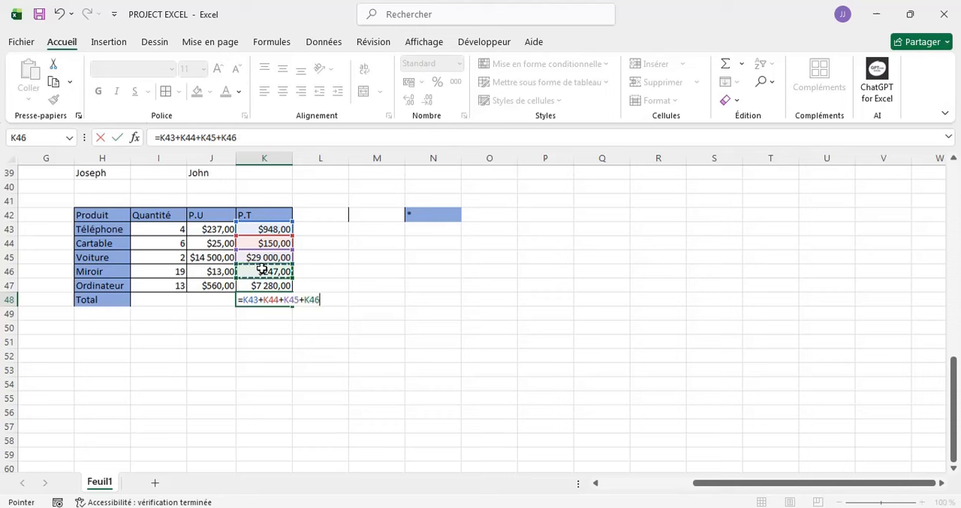
type("+")
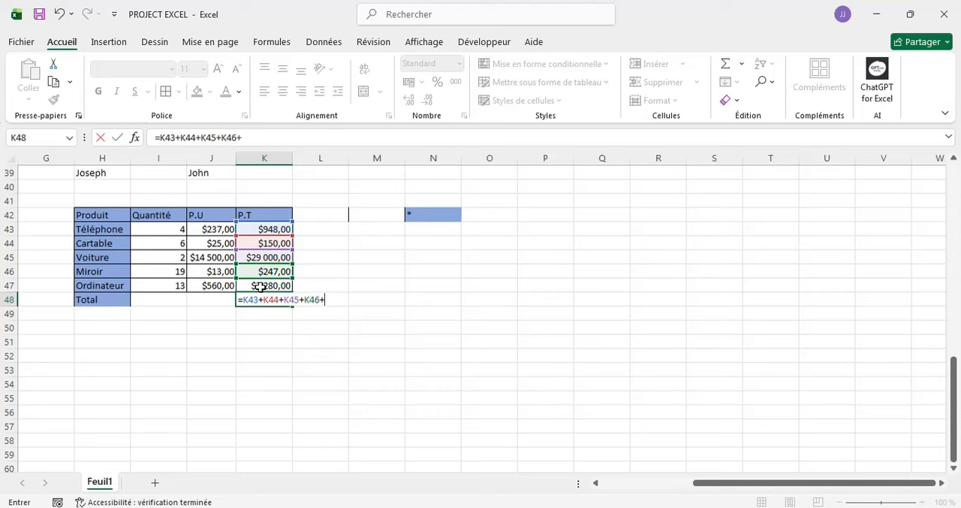
left_click(259, 285)
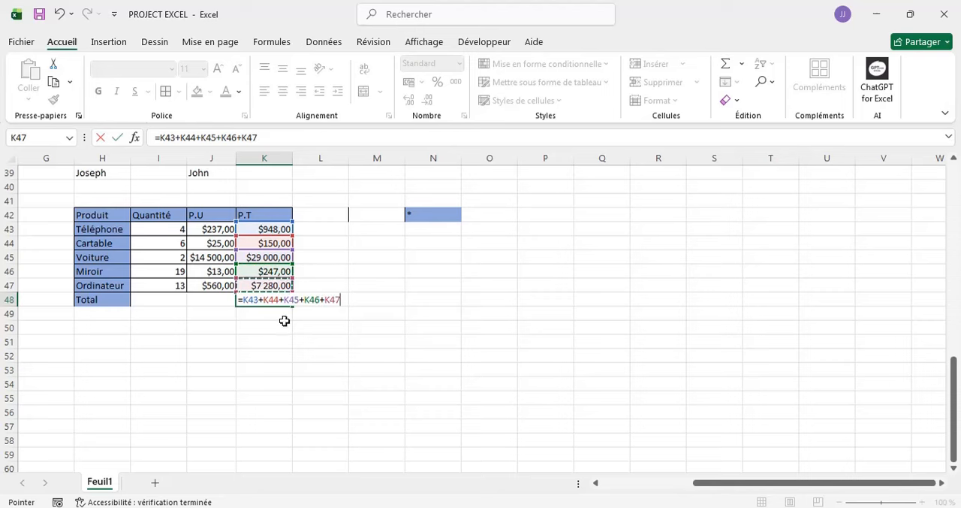
key("Return")
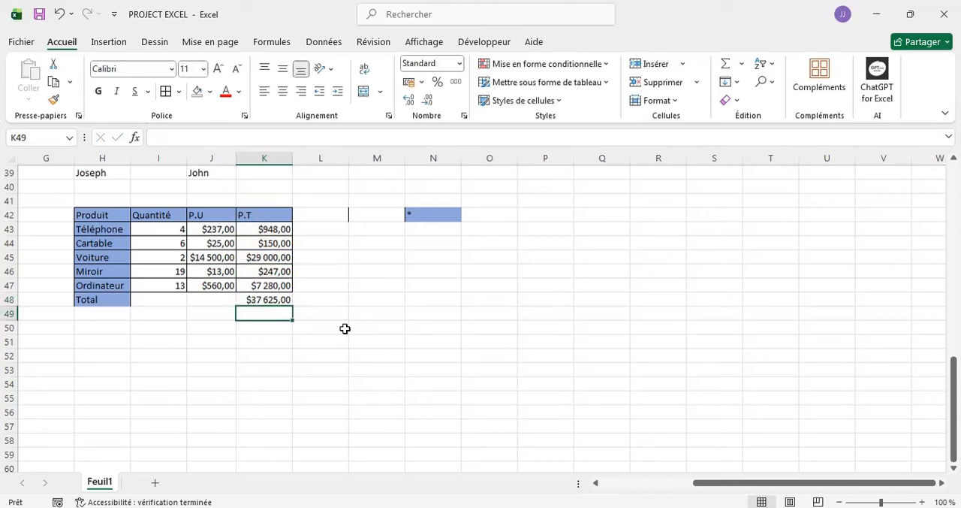
- Clear the addition formula from cell K48
left_click(275, 298)
key("BackSpace")
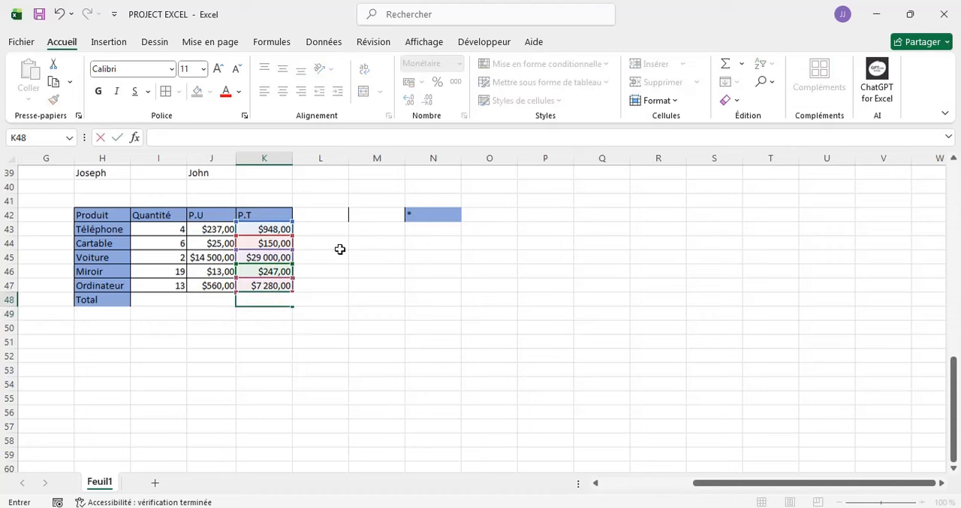
left_click(350, 282)
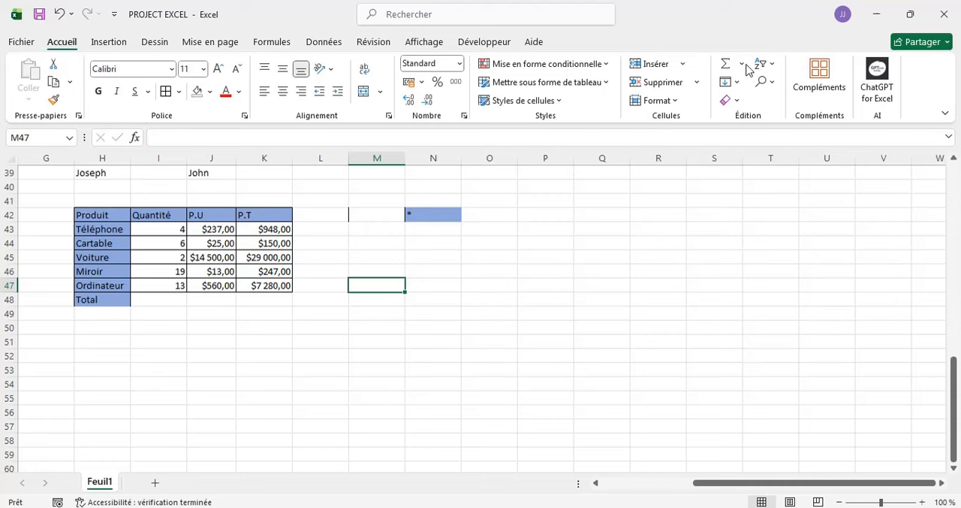
- Insert an automatic Somme of K43:K47 in cell K48 using AutoSum
left_click(250, 298)
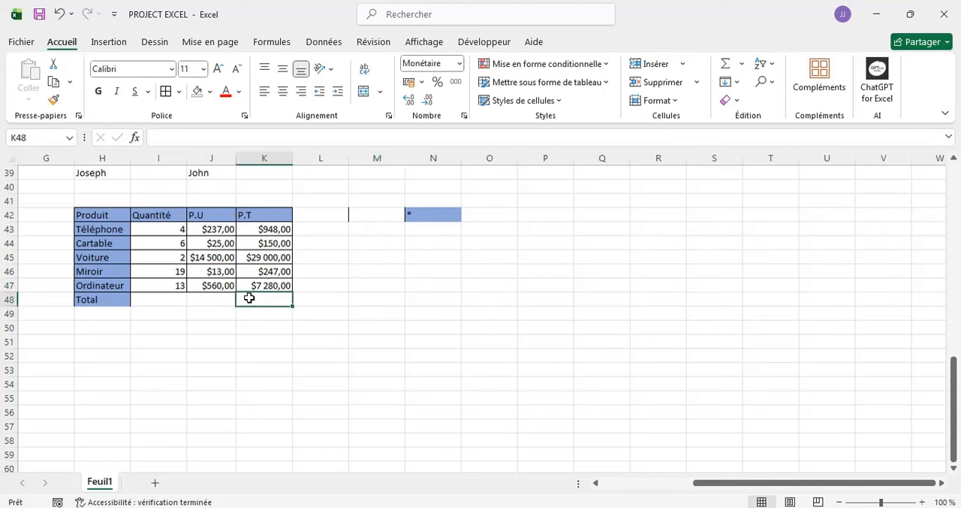
left_click(738, 65)
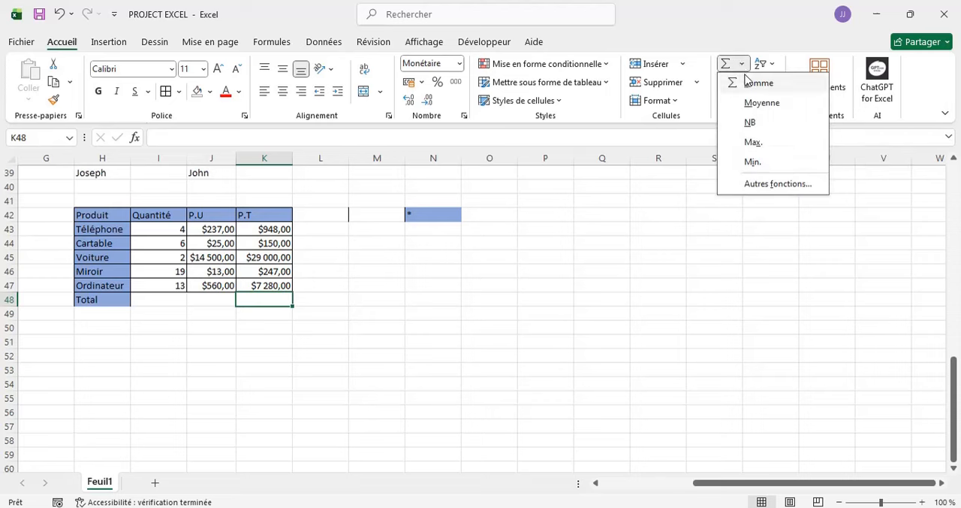
left_click(754, 83)
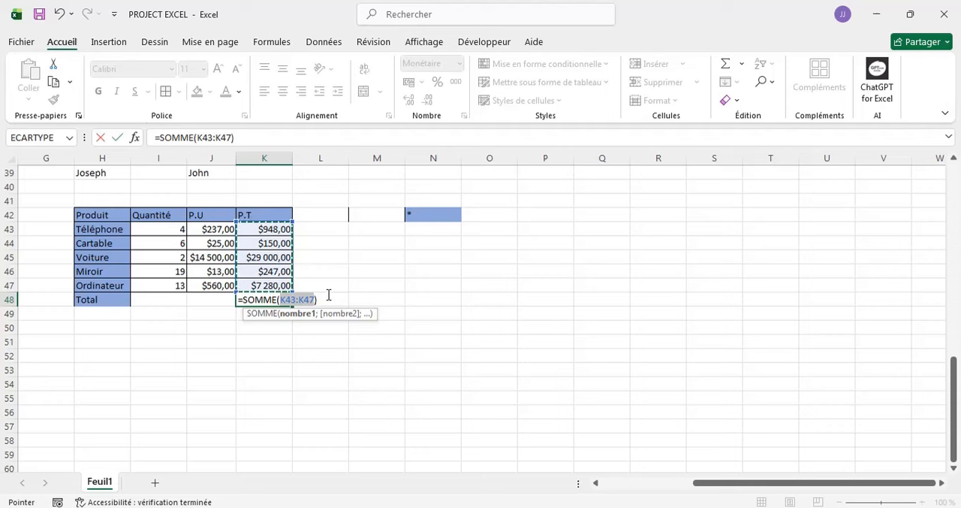
key("Return")
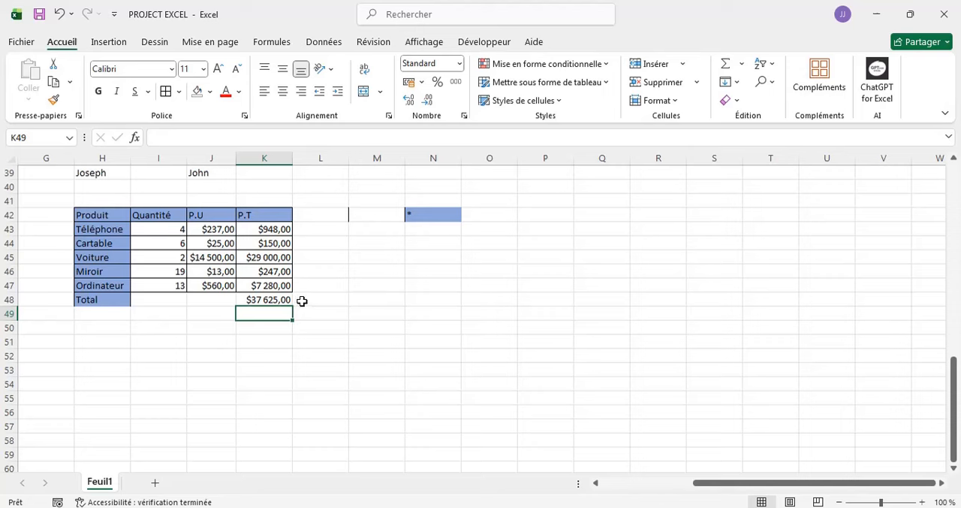
- Replace the content of K48 with a manually written SOMME function over the range K43:K47
left_click(253, 299)
type("°")
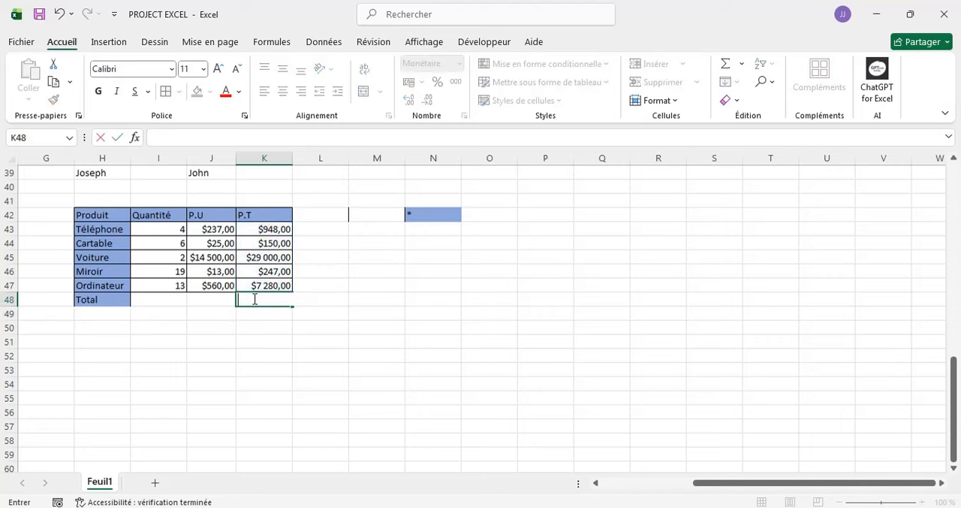
type("=SO")
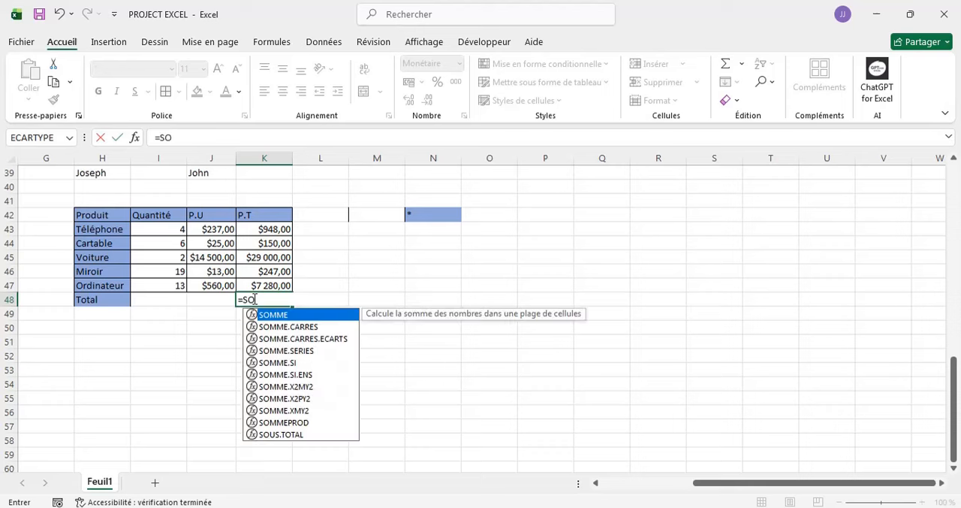
double_click(273, 315)
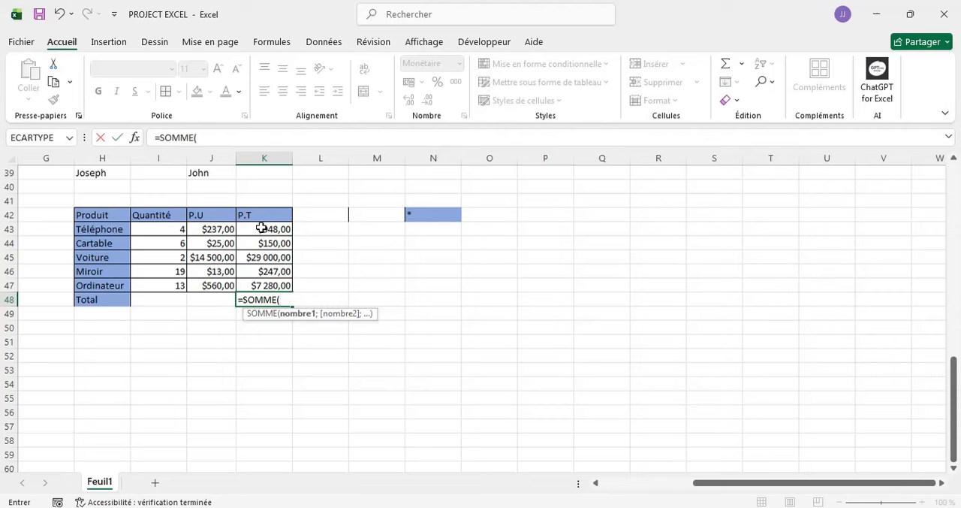
left_click_drag(260, 229, 261, 285)
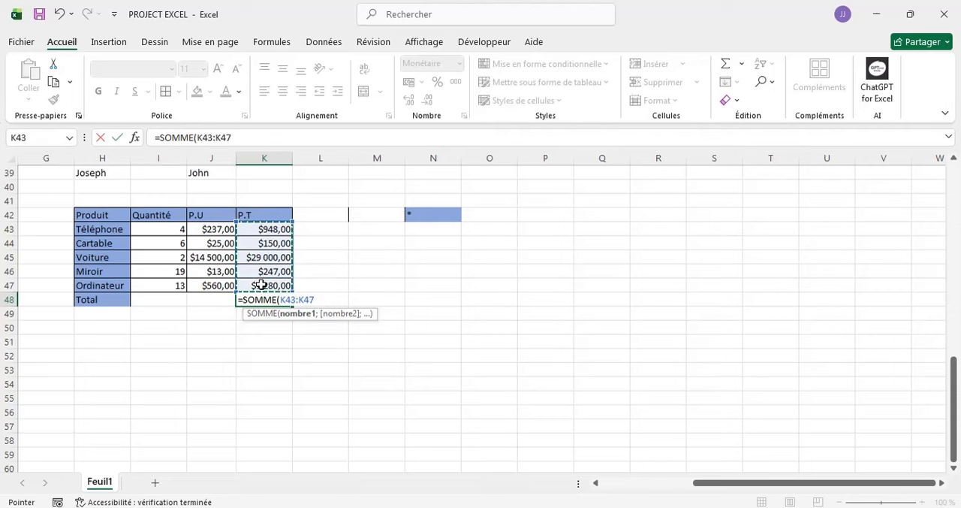
key("Return")
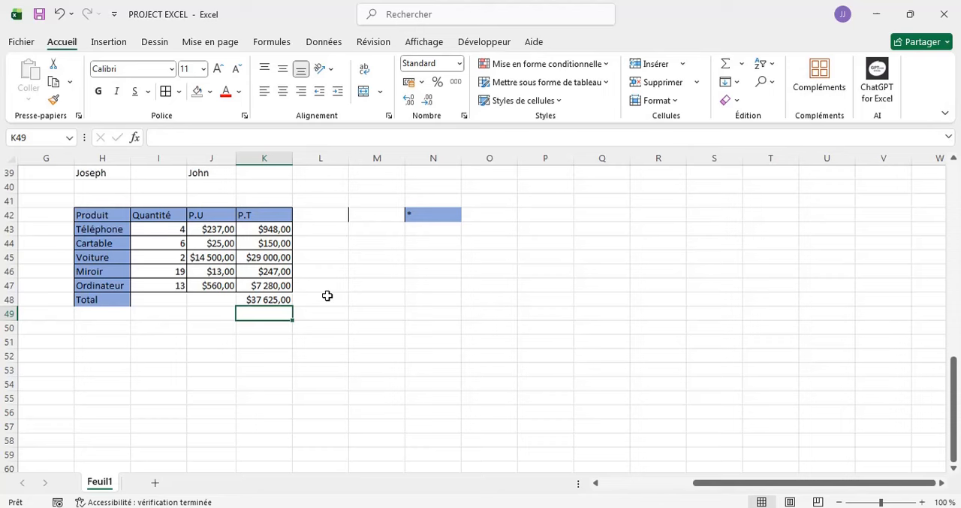
left_click(267, 298)
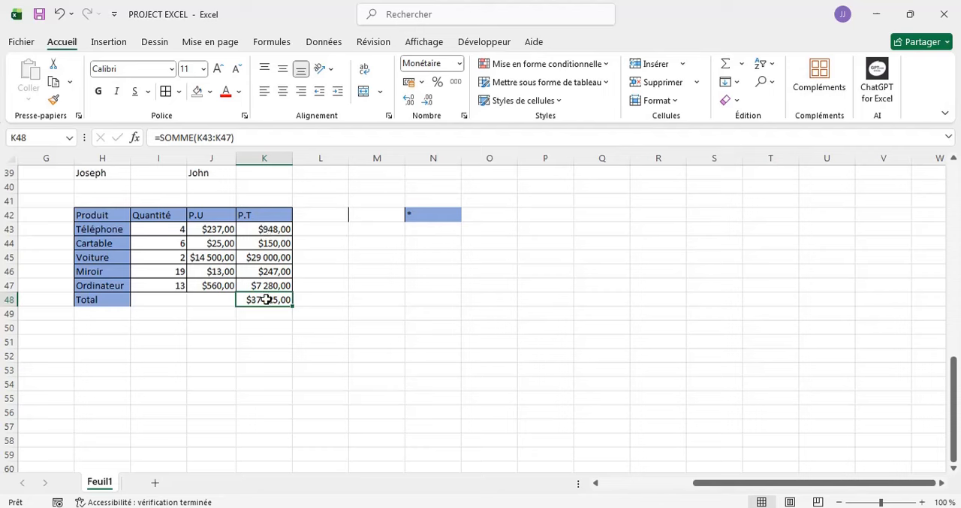
left_click(748, 64)
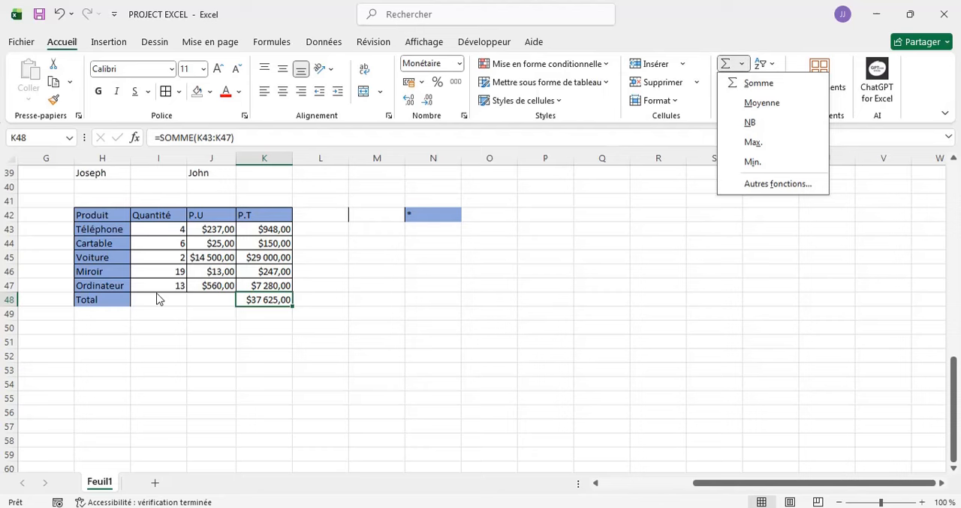
left_click(338, 333)
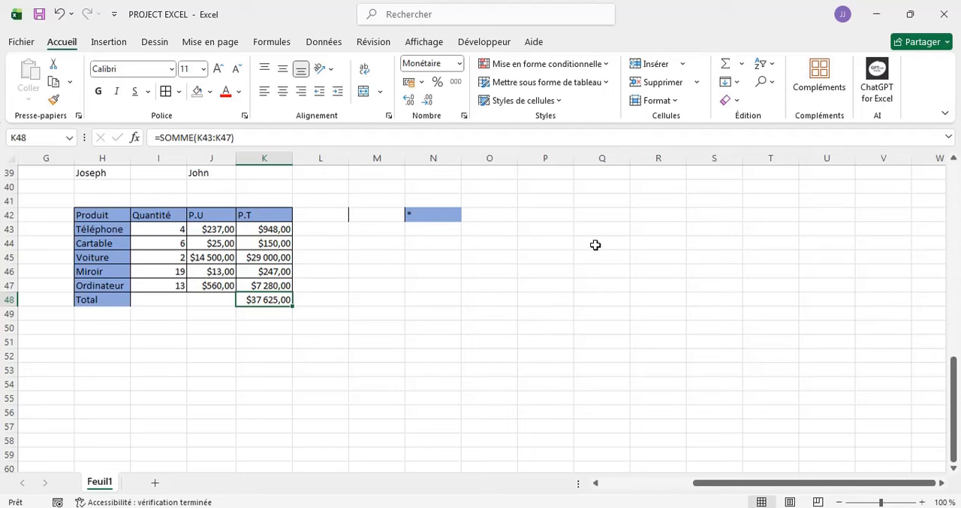
- Enter the operation labels Addition in cell P43 and Multiplication in cell P44
left_click(539, 231)
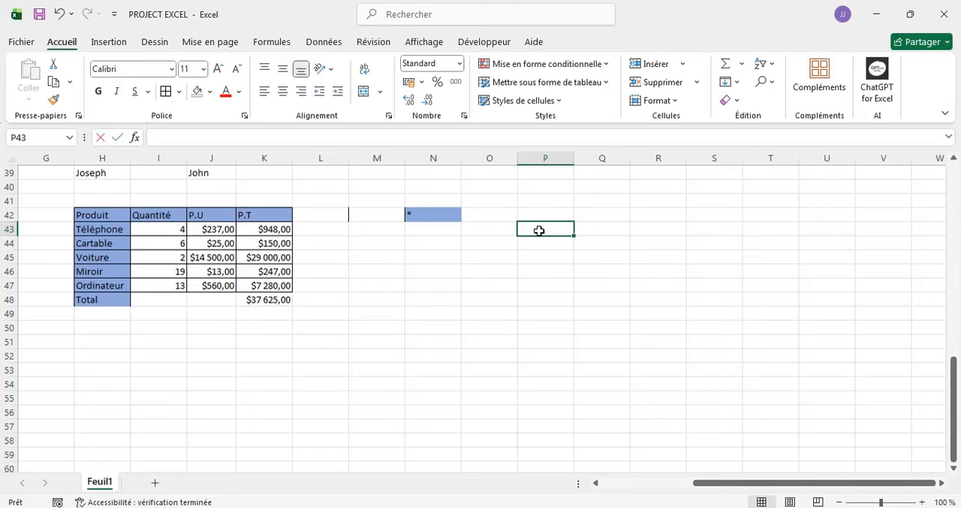
type("Add")
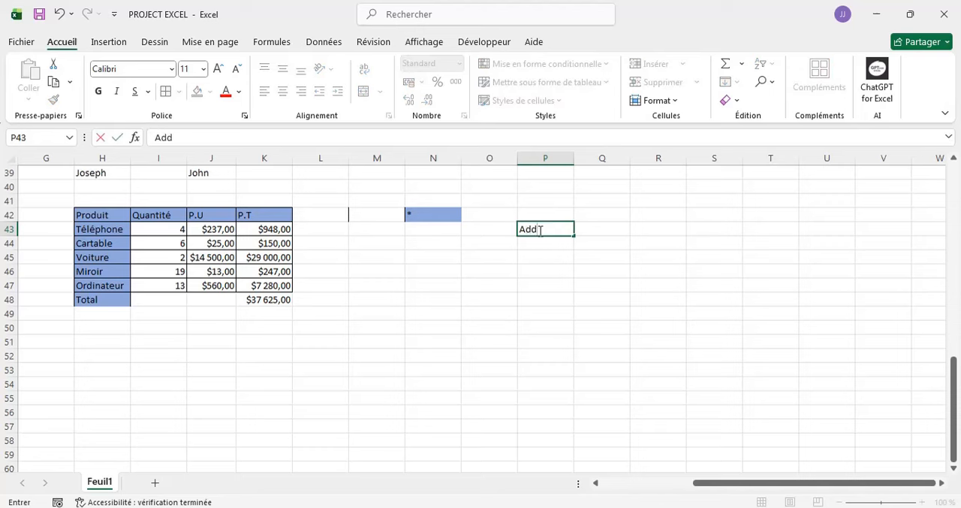
type("ition")
key("Return")
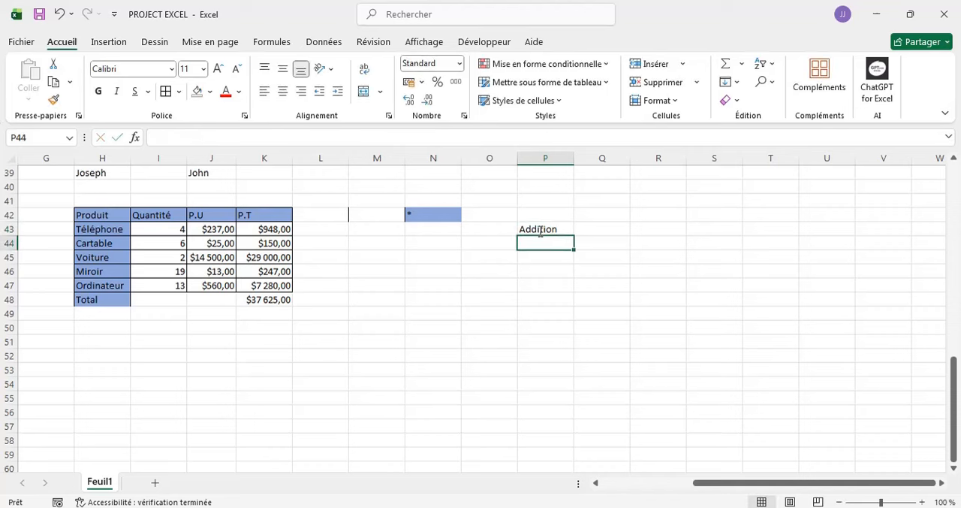
type("Mu")
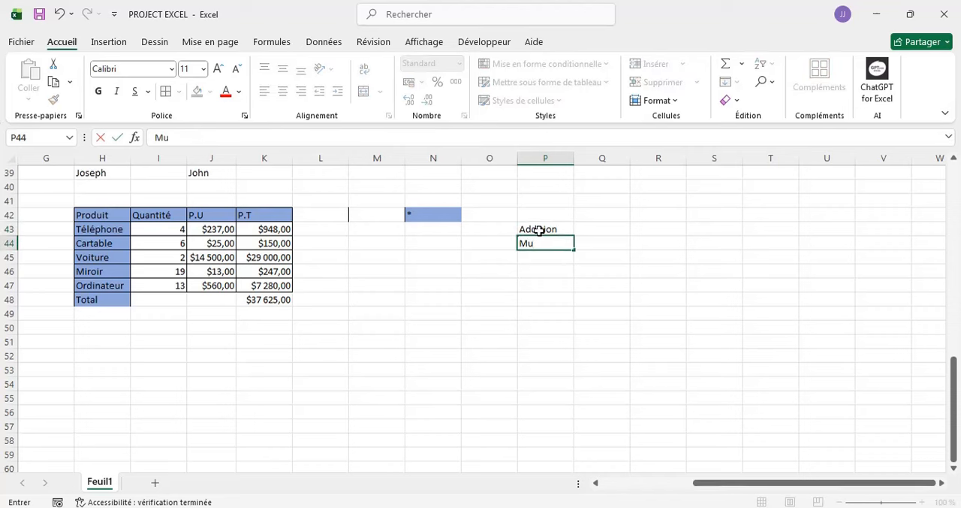
type("ltiplic")
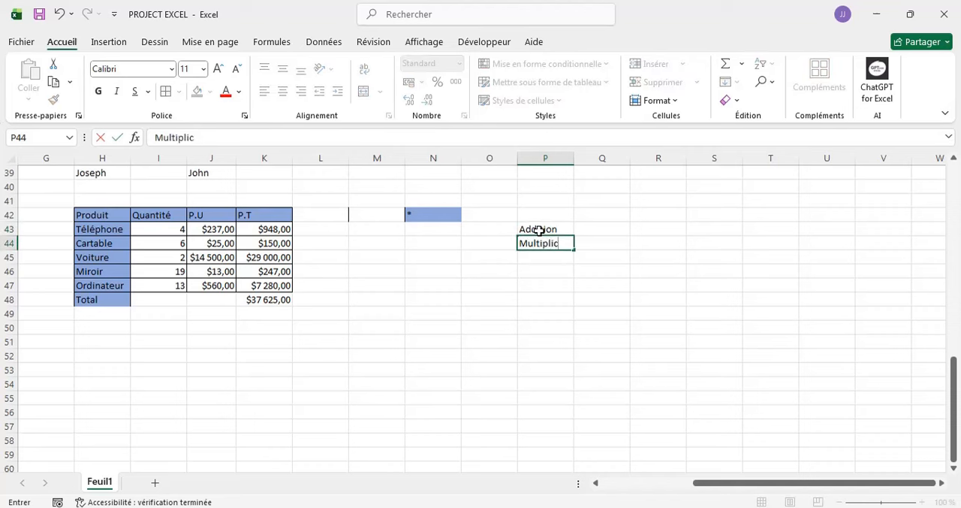
type("ation")
key("Return")
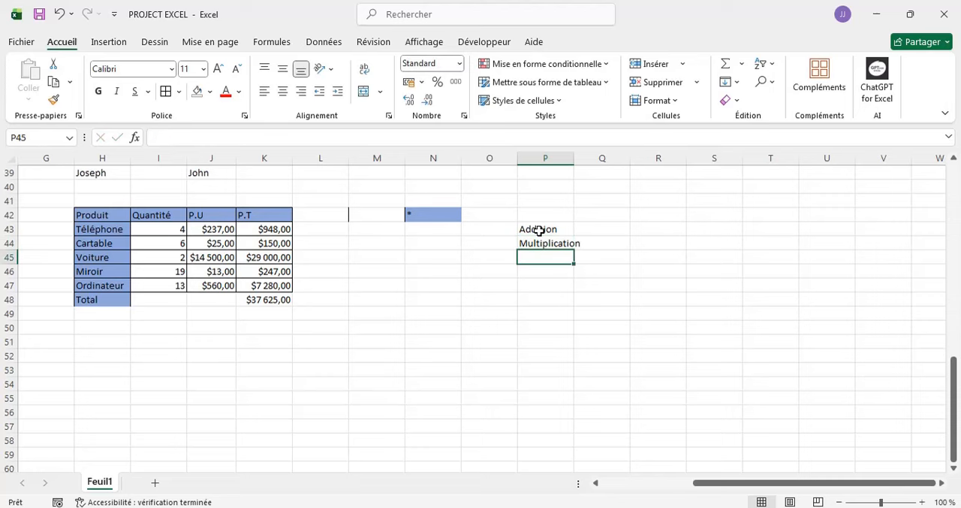
- Enter the operation labels Division in cell P45 and Soustraction in cell P46
type("Division")
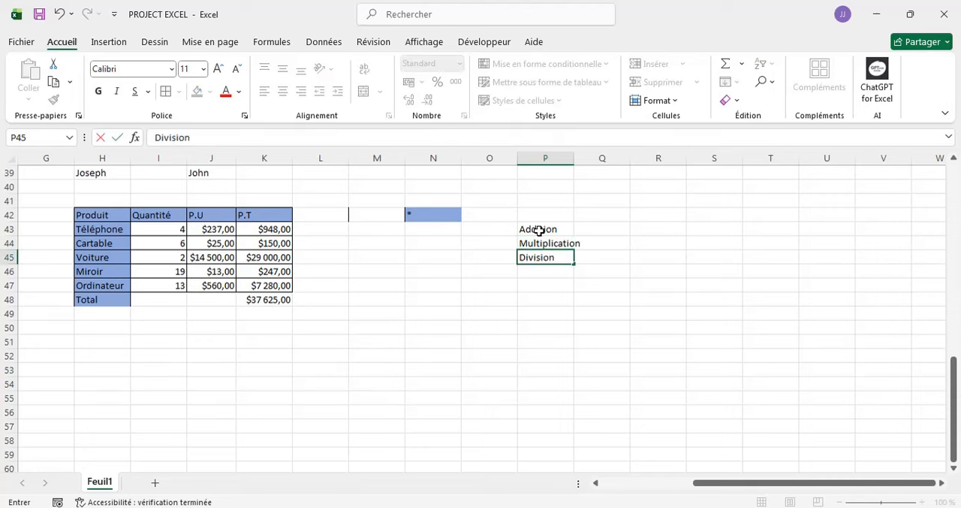
key("Return")
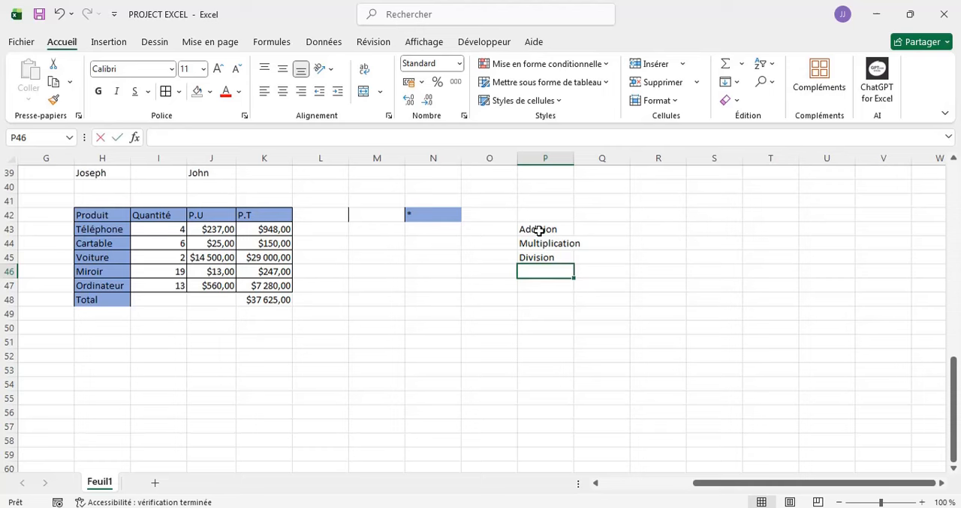
type("Soustr")
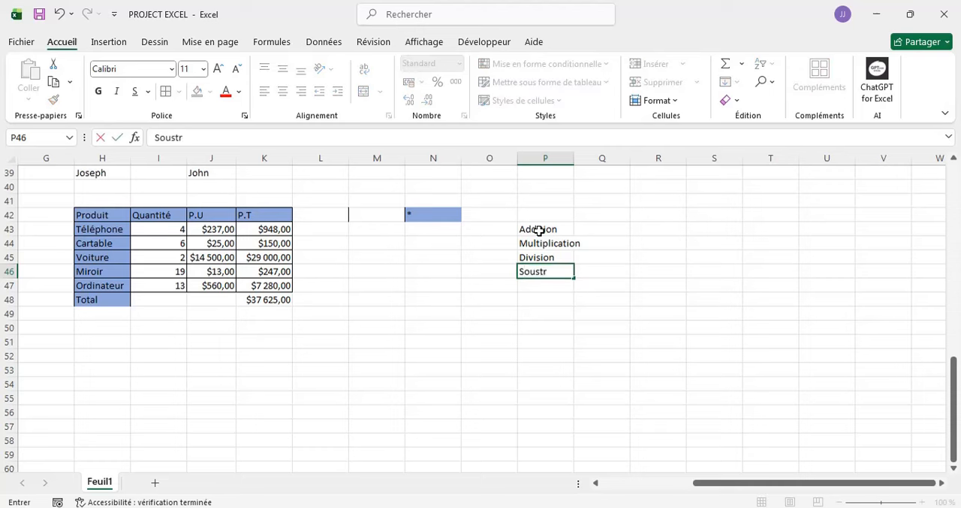
type("action")
key("Return")
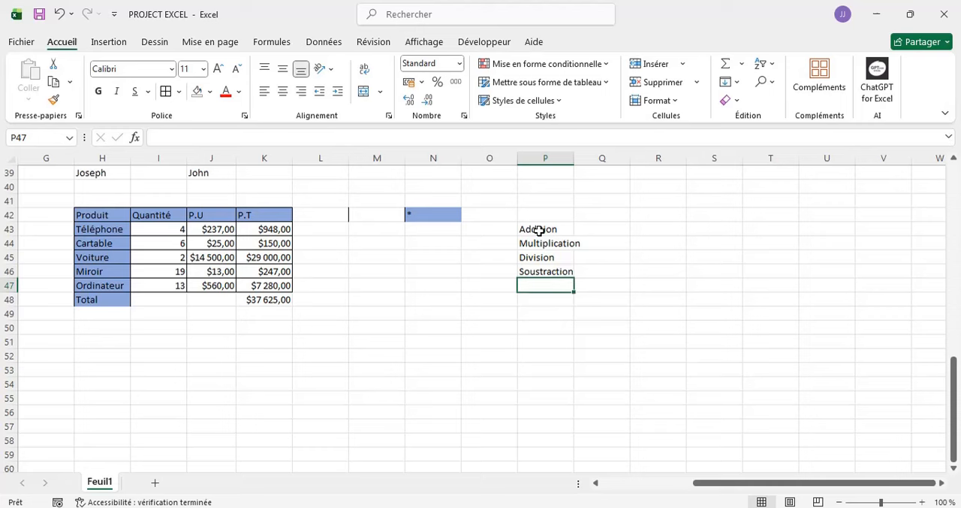
- Enter the label Exponentiation in cell P47 and autofit column P to its contents
type("Expon")
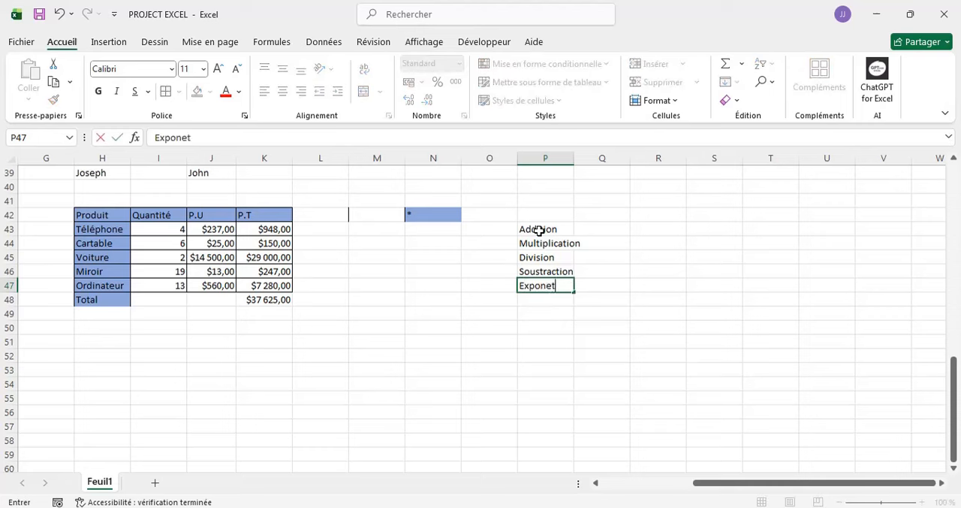
type("entiation")
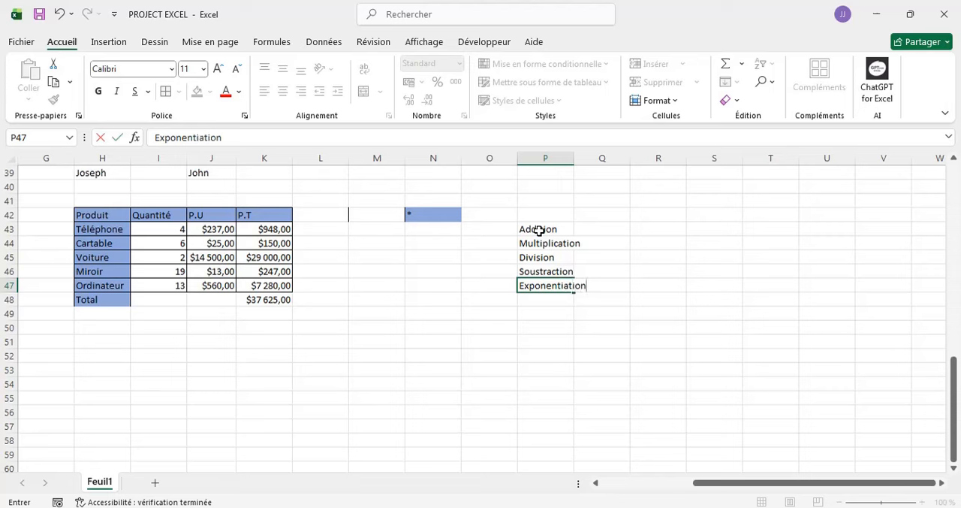
key("Return")
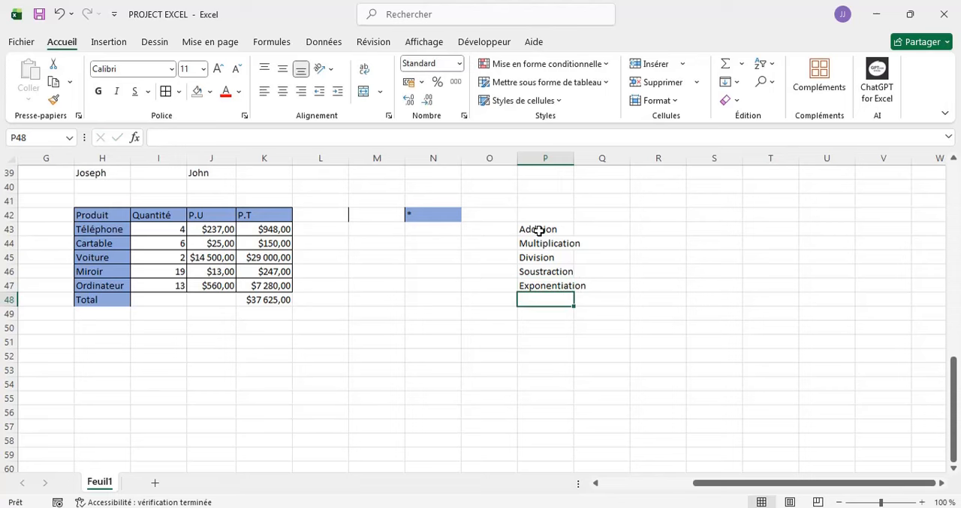
double_click(574, 154)
- Enter the header Nombre 1 in cell Q42 and extend the series to R42 for Nombre 2
double_click(612, 215)
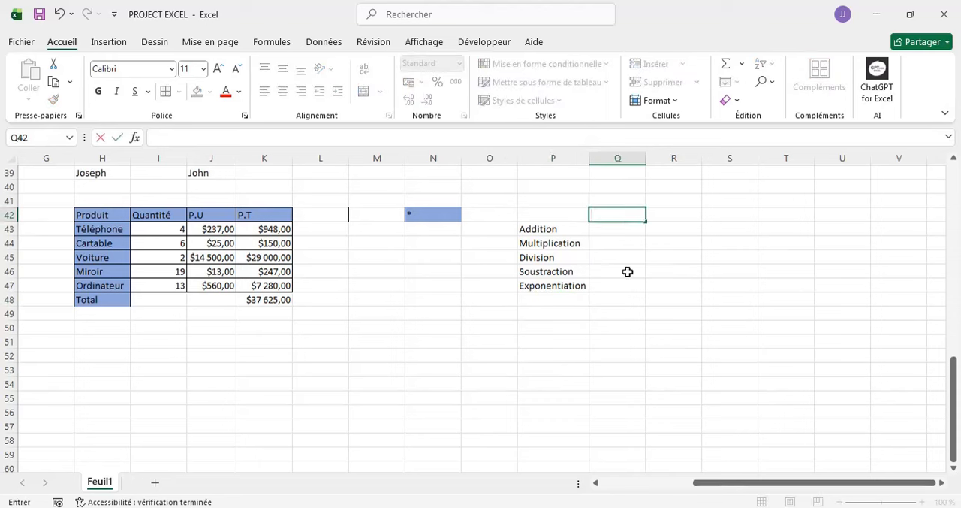
type("No")
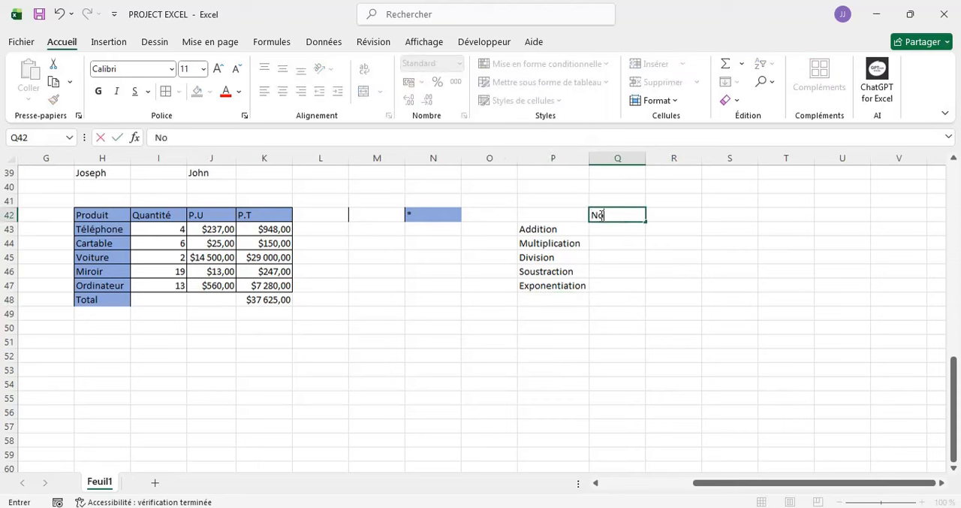
type("mbre 1")
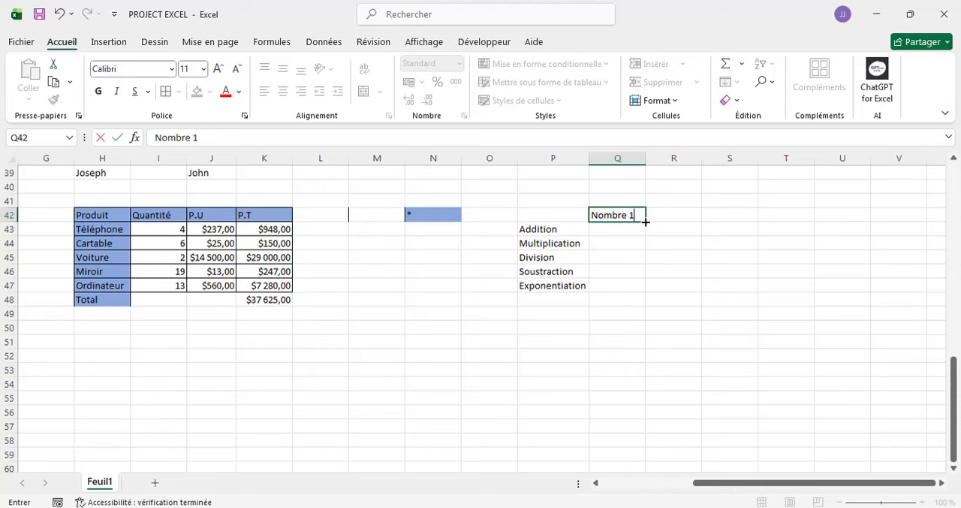
left_click_drag(646, 221, 691, 215)
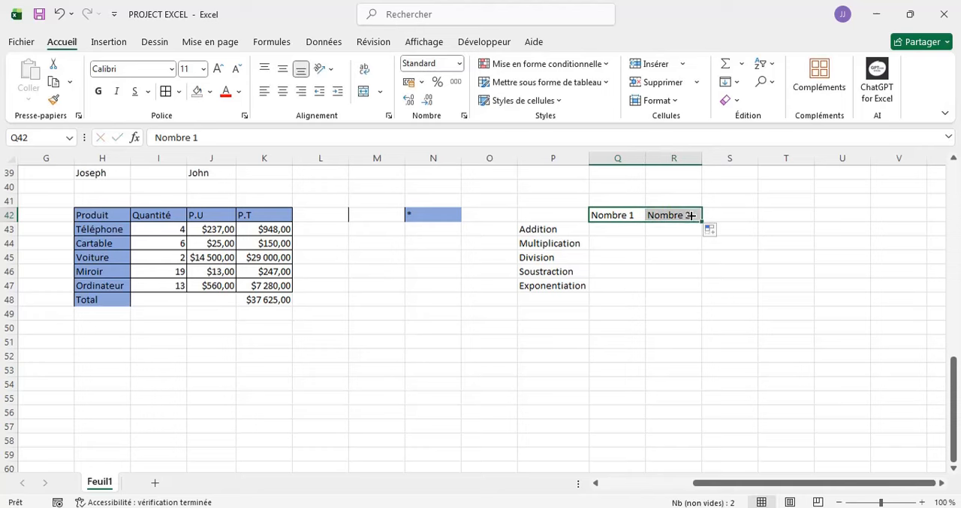
- Enter the header RESULTAT in cell S42
left_click(729, 213)
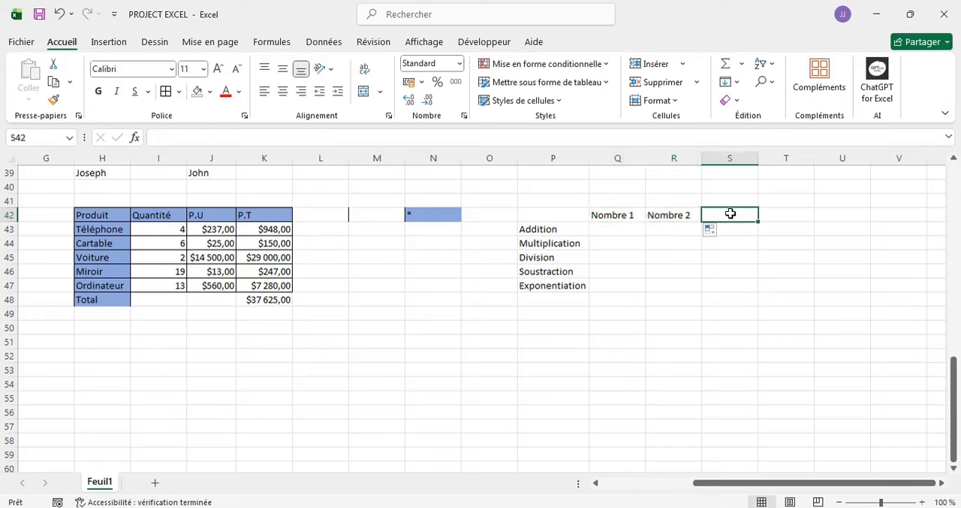
type("RESUL")
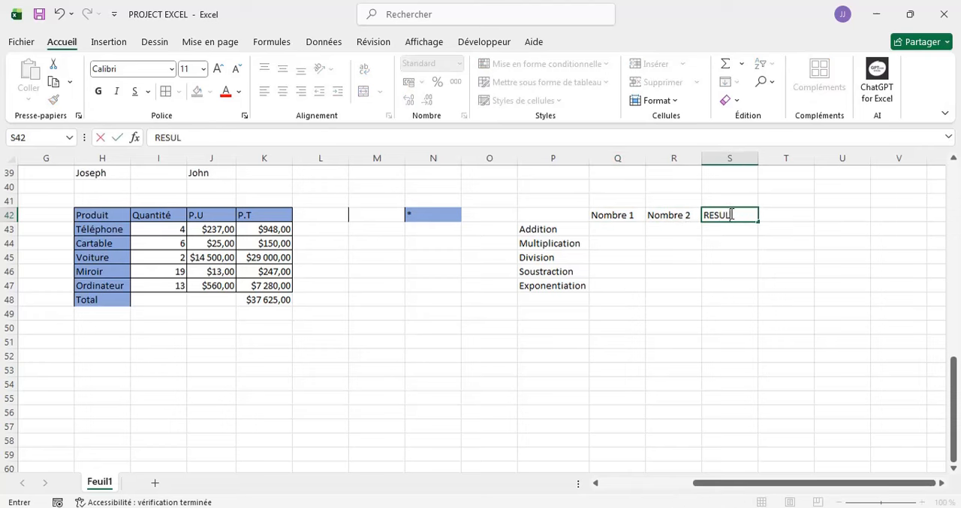
type("TAT")
- Apply all borders to the operations table in the range P42:S47
left_click(519, 213)
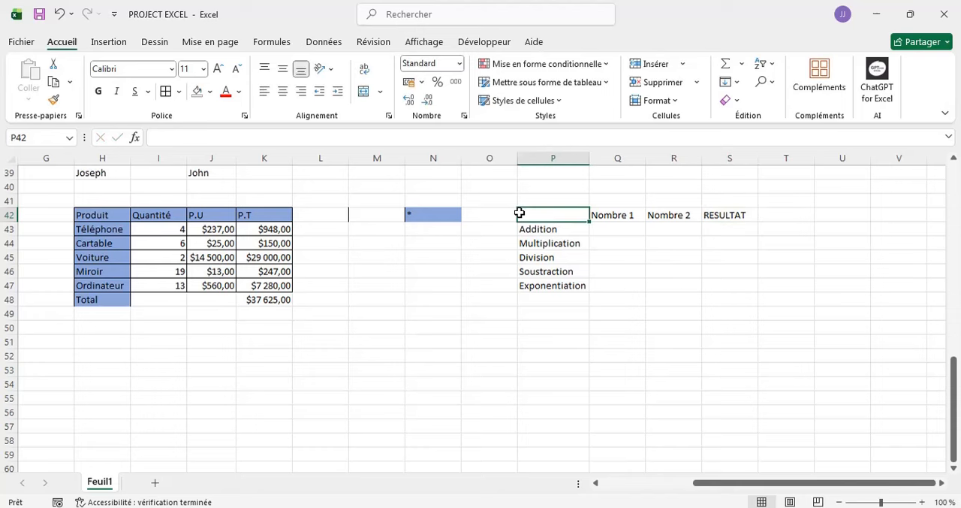
left_click_drag(519, 212, 730, 280)
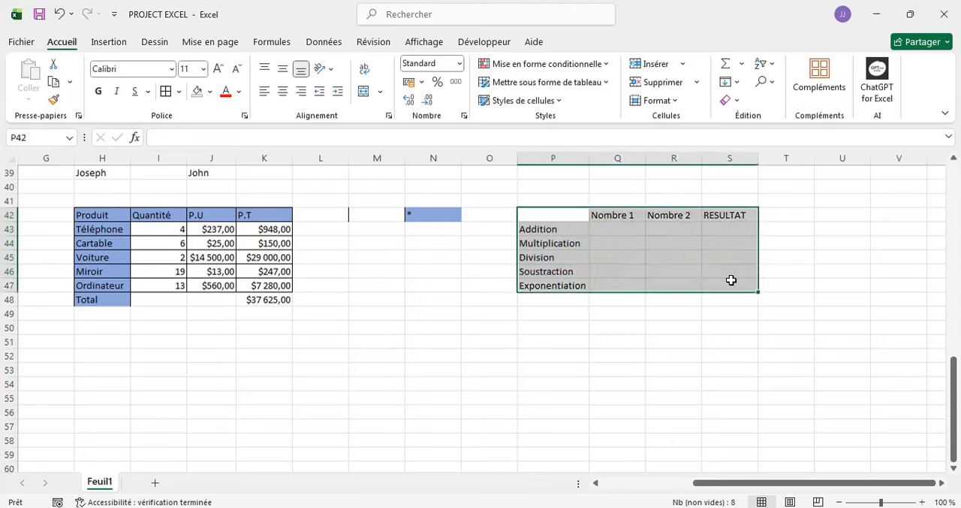
left_click(179, 91)
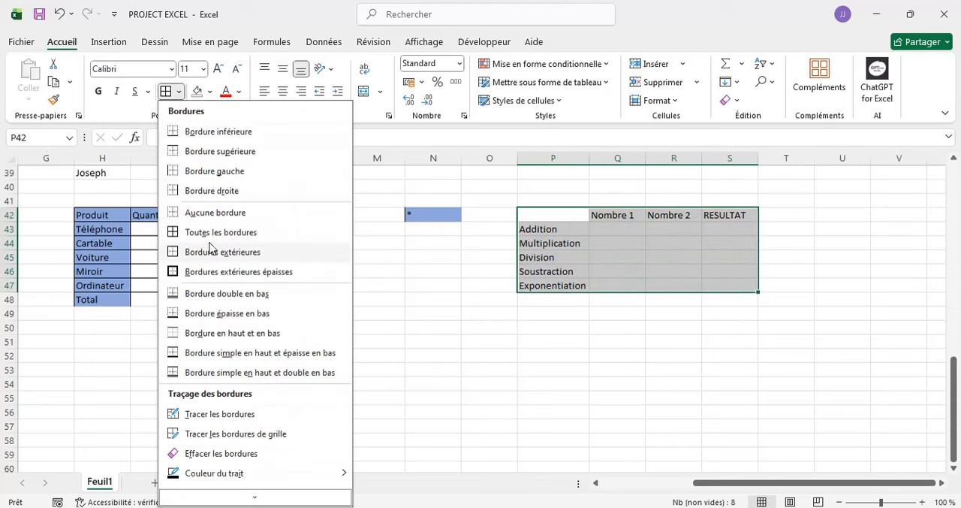
left_click(176, 239)
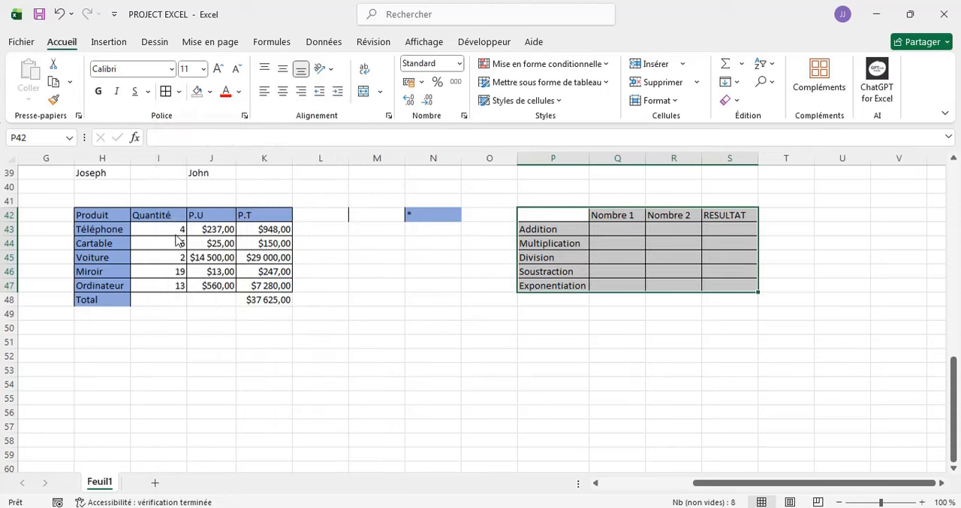
- Fill the operations table's header row P42:S42 with light blue
left_click(529, 213)
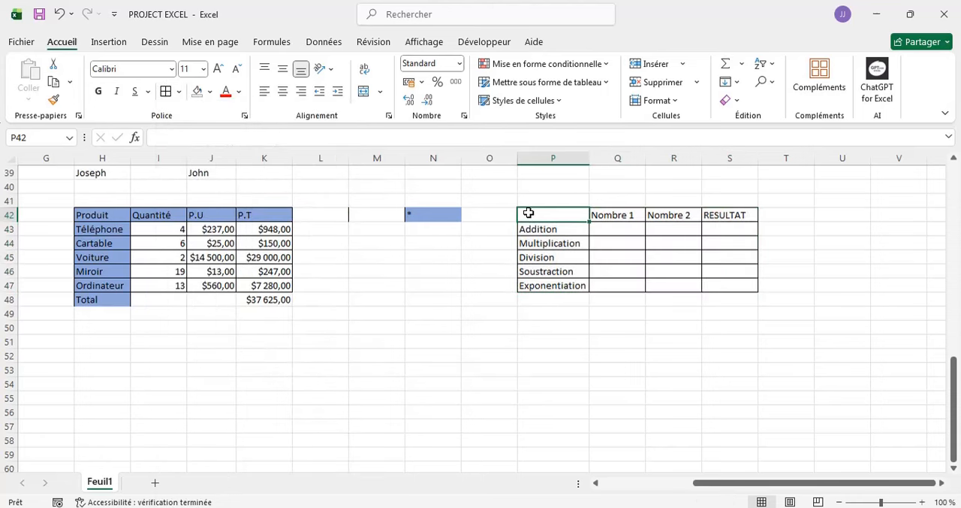
key("shift+Right")
key("shift+Right")
key("shift+Right")
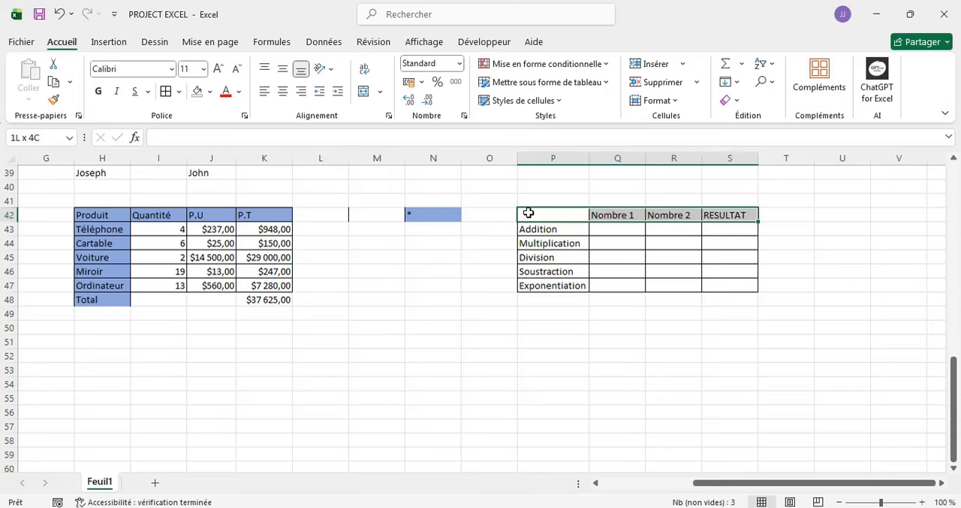
left_click(208, 93)
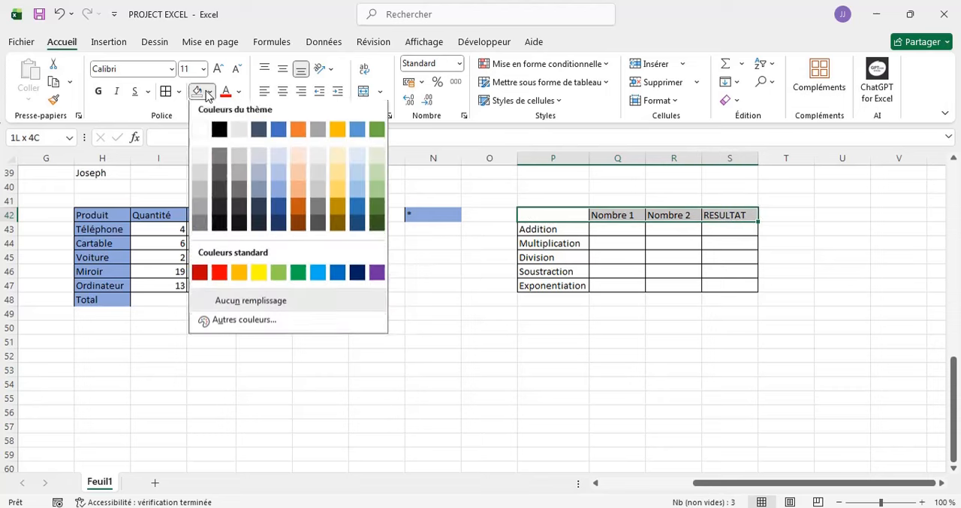
left_click(273, 179)
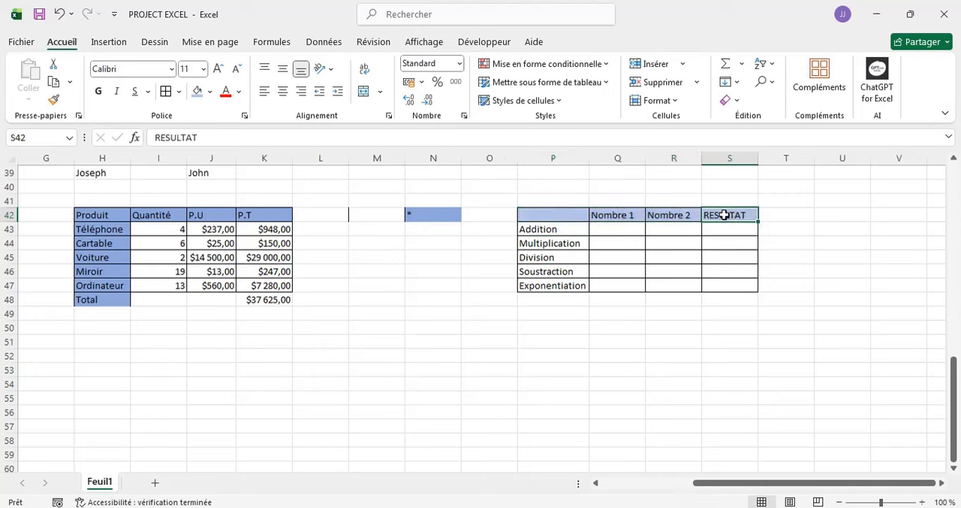
- Fill the RESULTAT column S42:S47 with standard yellow
key("shift+Down")
key("shift+Down")
key("shift+Down")
key("shift+Down")
key("shift+Down")
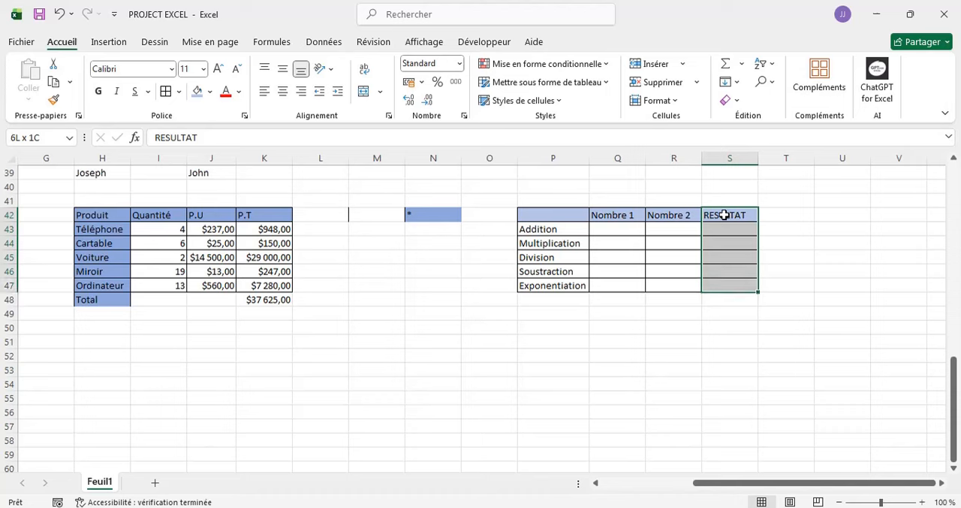
left_click(210, 91)
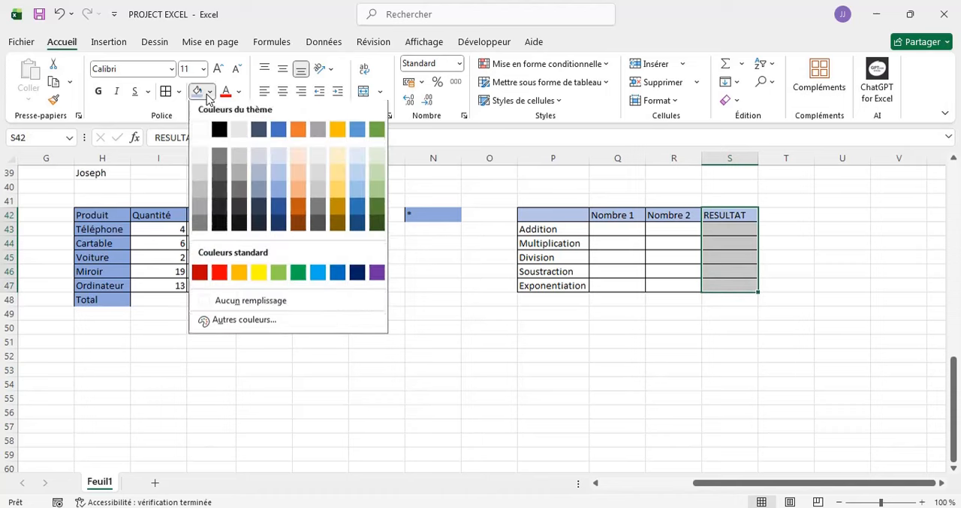
left_click(258, 276)
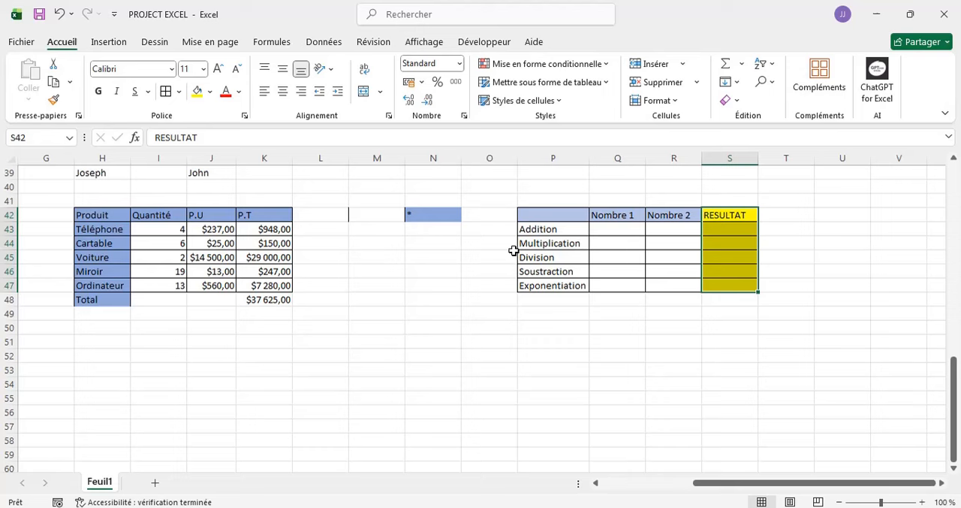
left_click(652, 345)
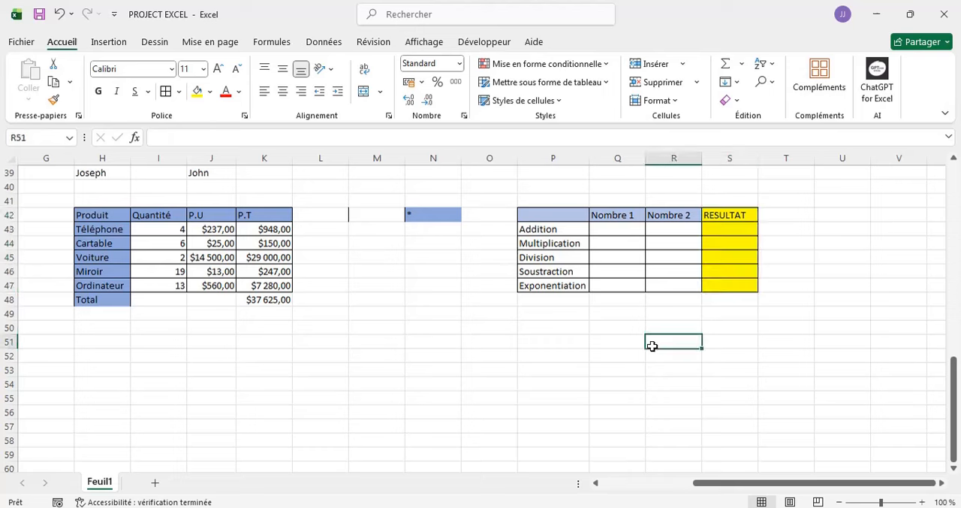
- Enter the Nombre 1 values 179 for Addition, 17 for Multiplication and 186 for Division in Q43:Q45
left_click(604, 228)
type("1")
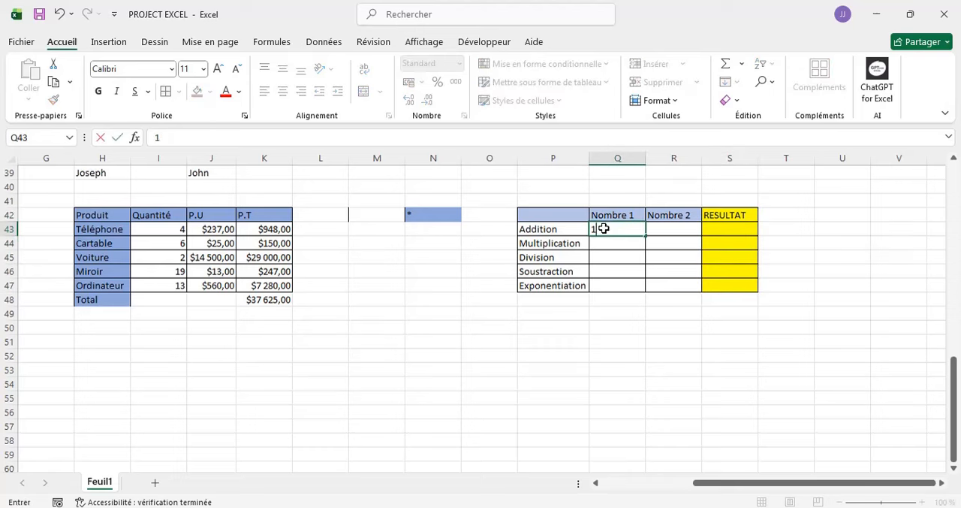
type("709")
key("Return")
type("1")
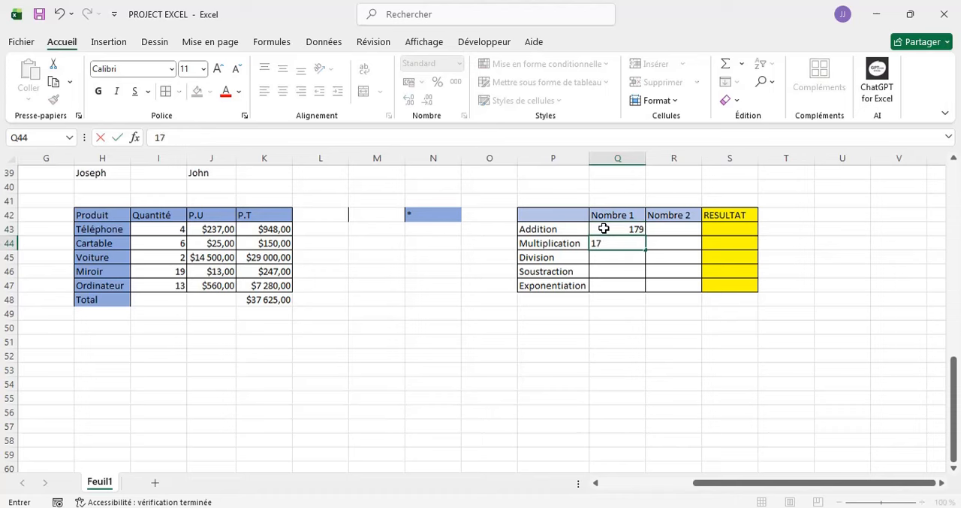
type("7")
key("Return")
type("186")
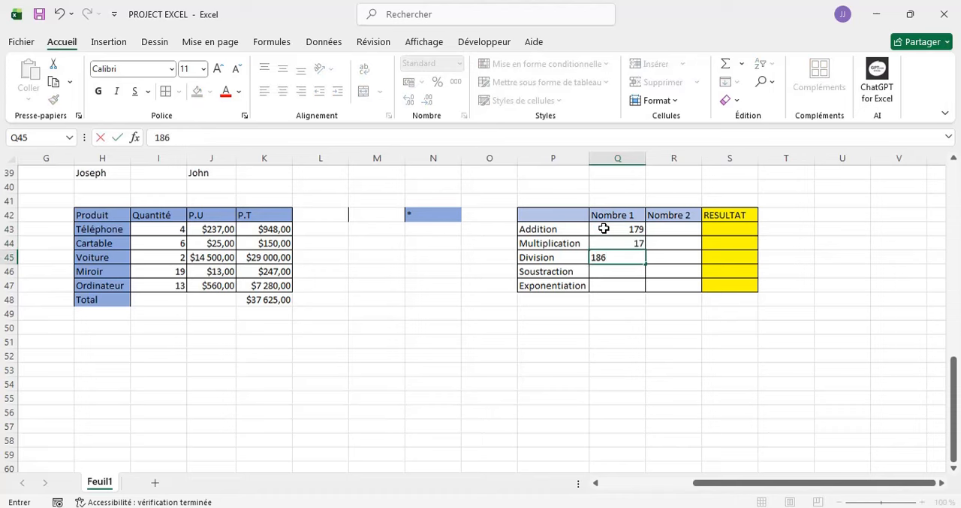
key("Return")
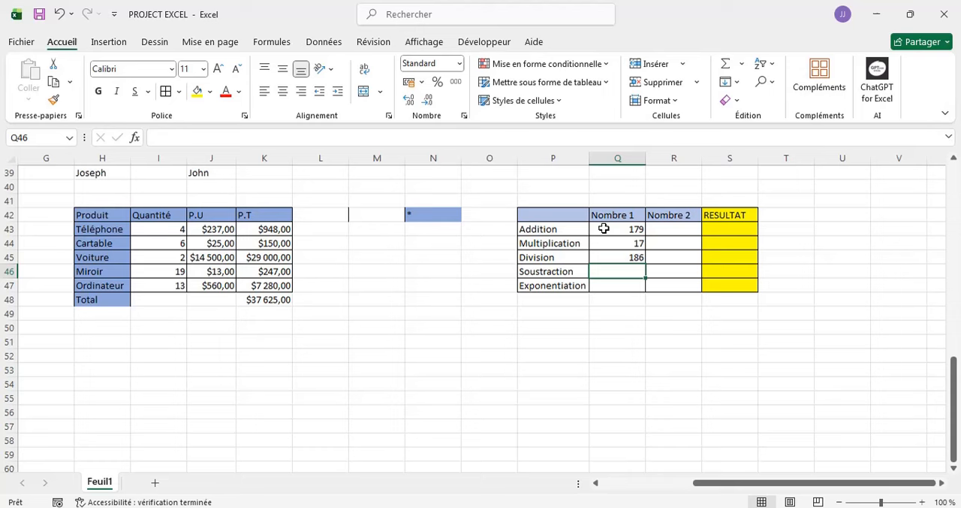
- Enter the Nombre 1 values 2797 for Soustraction in Q46 and 5 for Exponentiation in Q47
type("27")
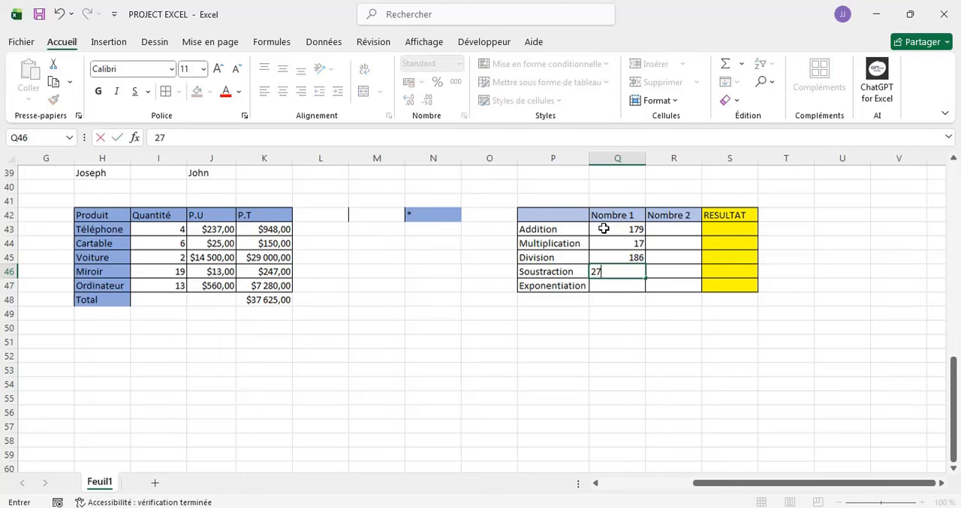
type("977")
key("BackSpace")
key("Return")
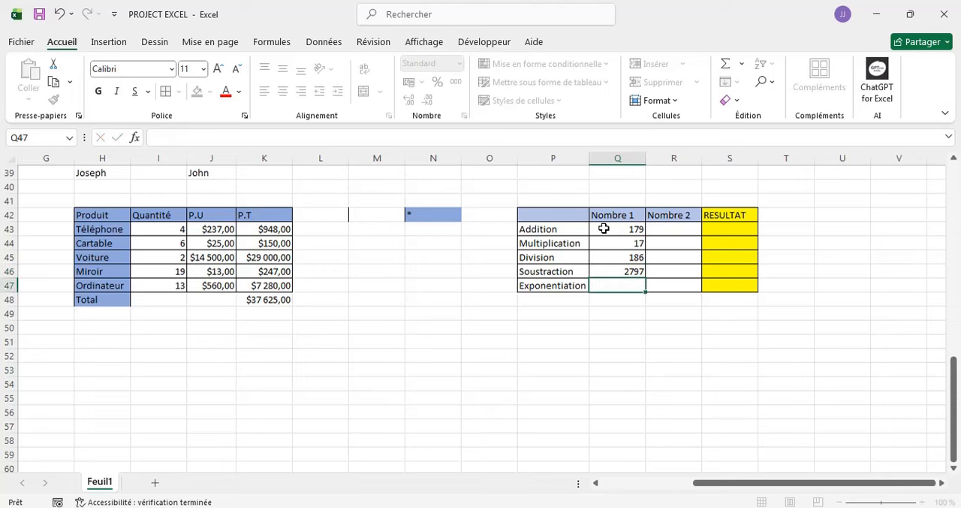
type("5")
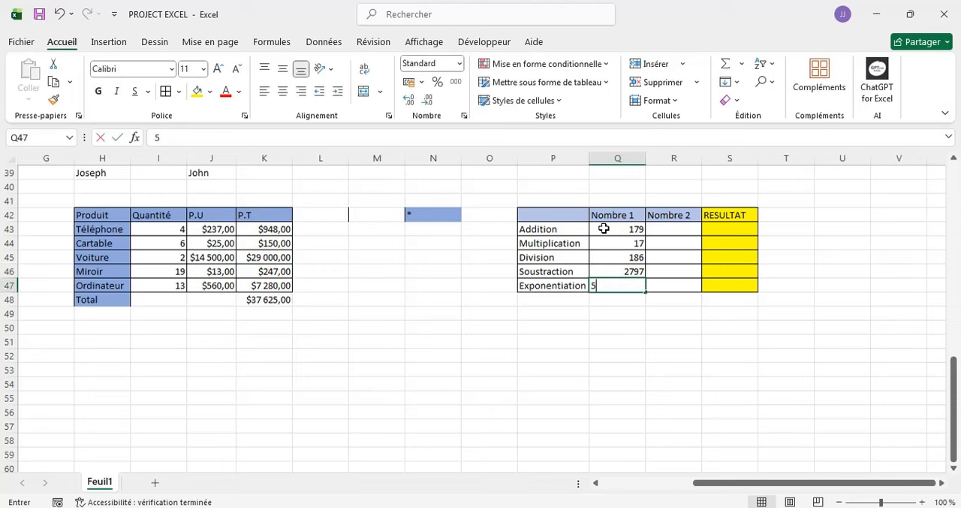
key("Tab")
- Fill the Nombre 2 column from R47 up to R43 with 3, 1710, 7, 19 and 89
type("3")
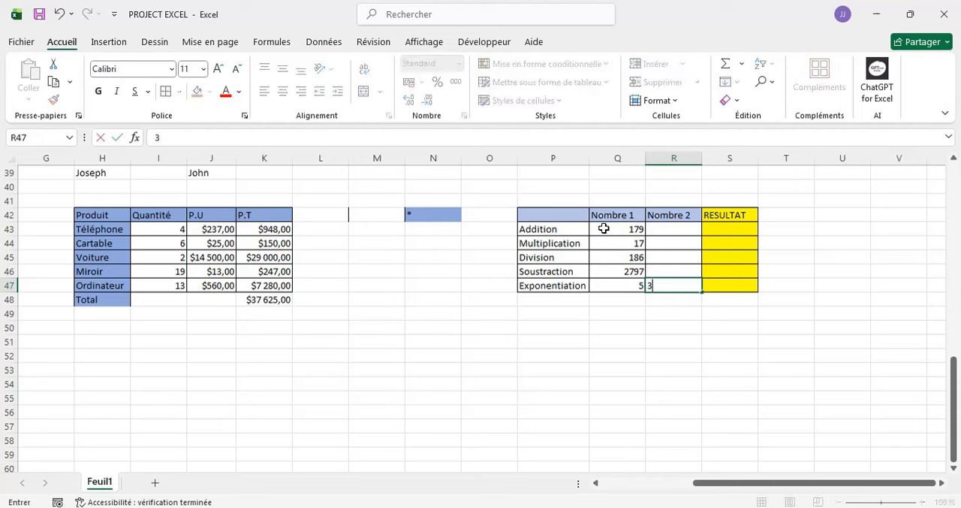
key("Up")
type("1")
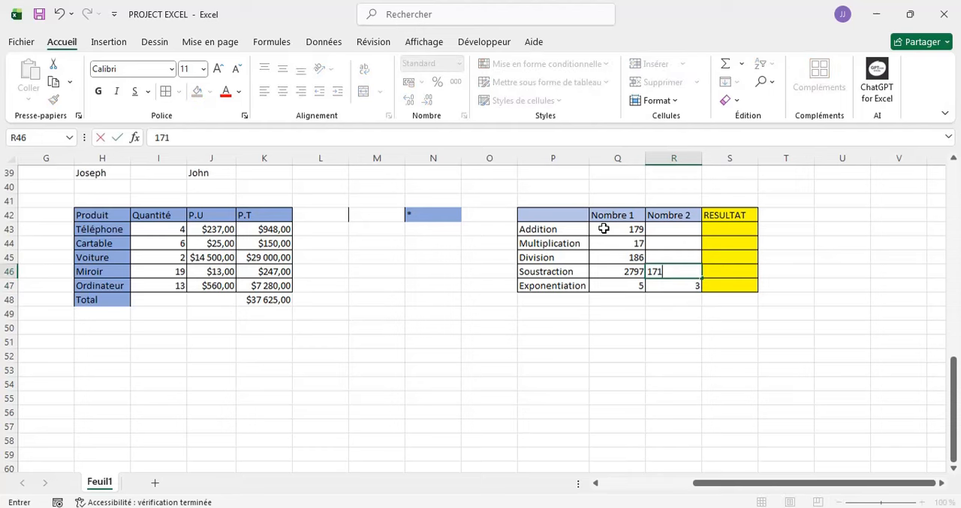
type("710")
key("Up")
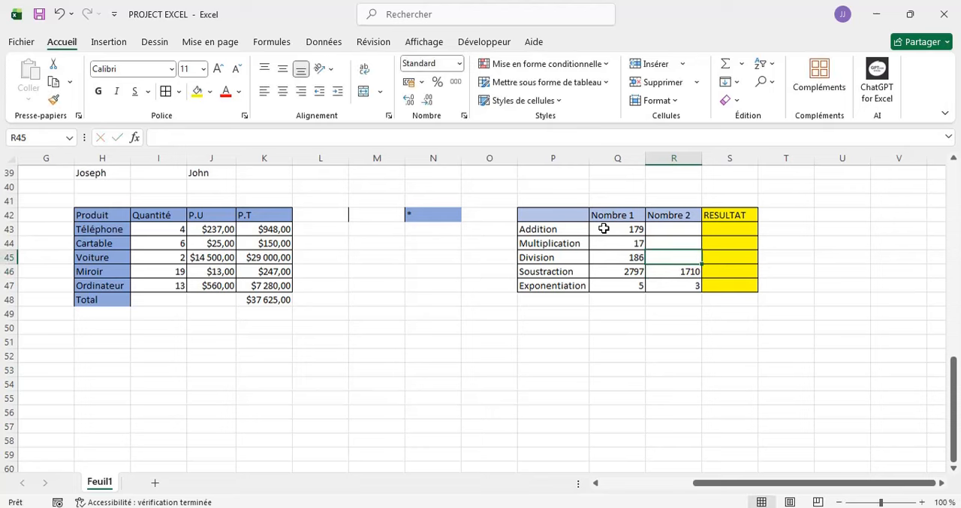
type("7")
key("Up")
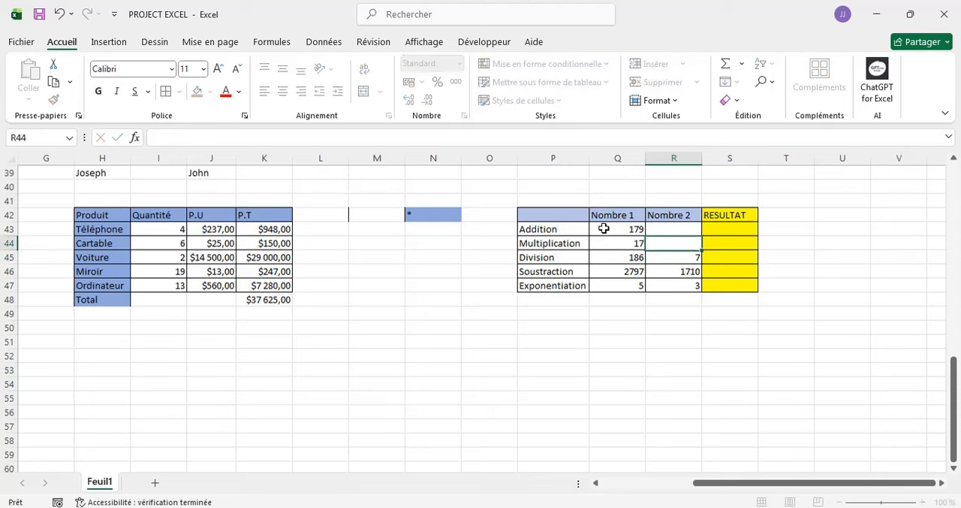
type("19")
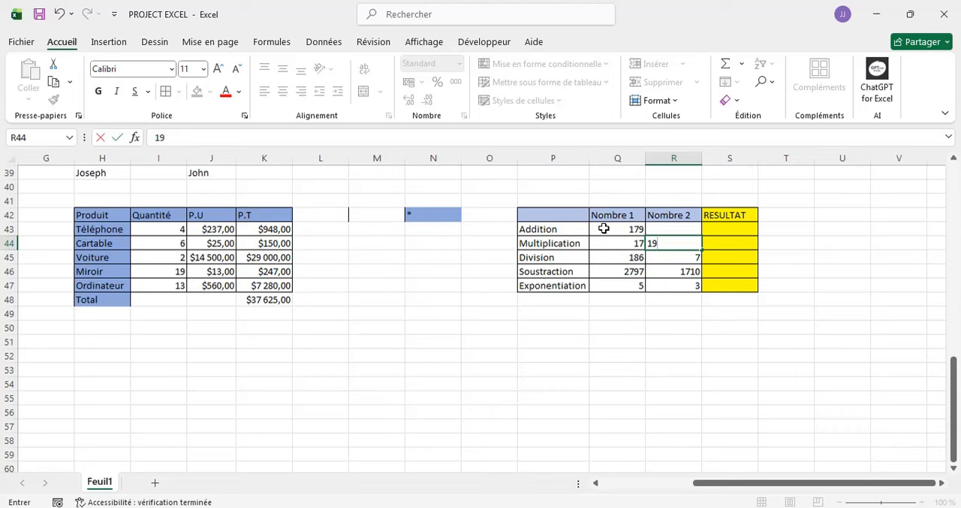
key("Up")
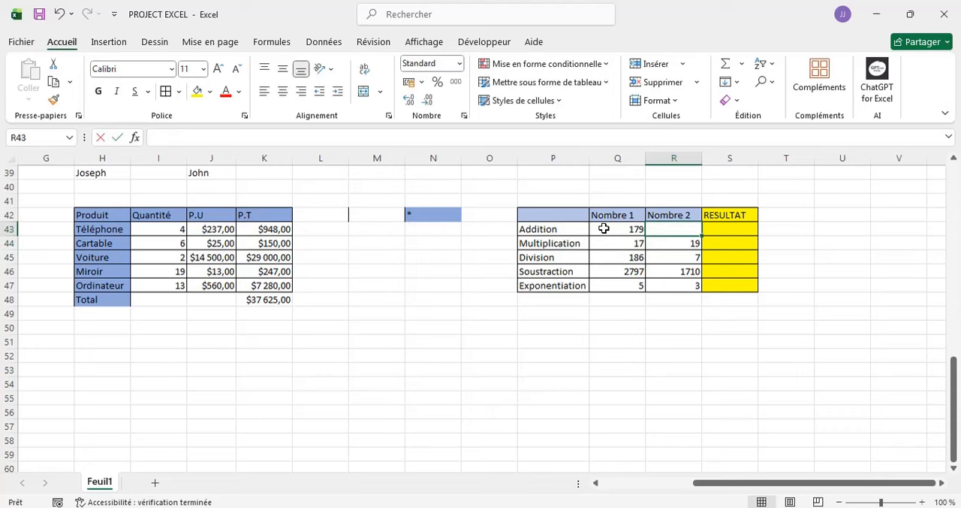
type("89")
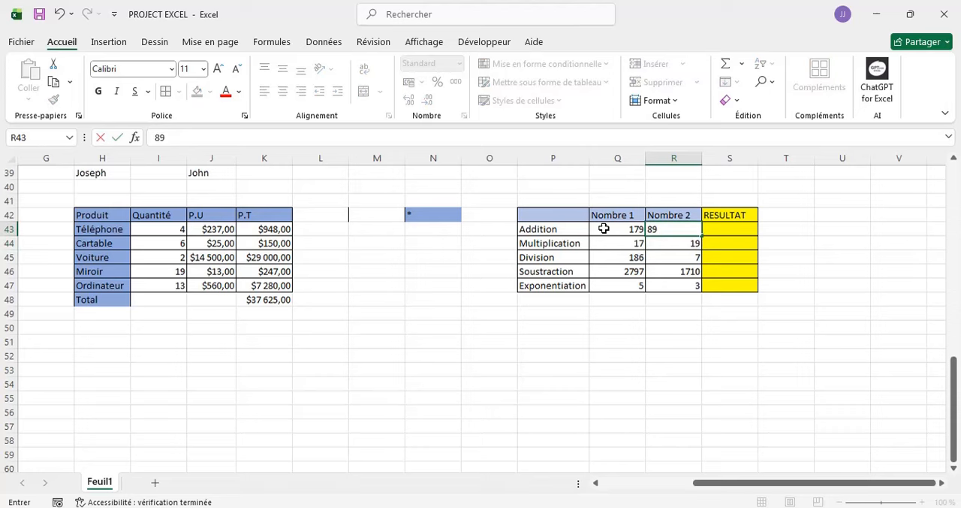
- Calculate the Addition result in S43 with the formula =Q43+R43
left_click(722, 229)
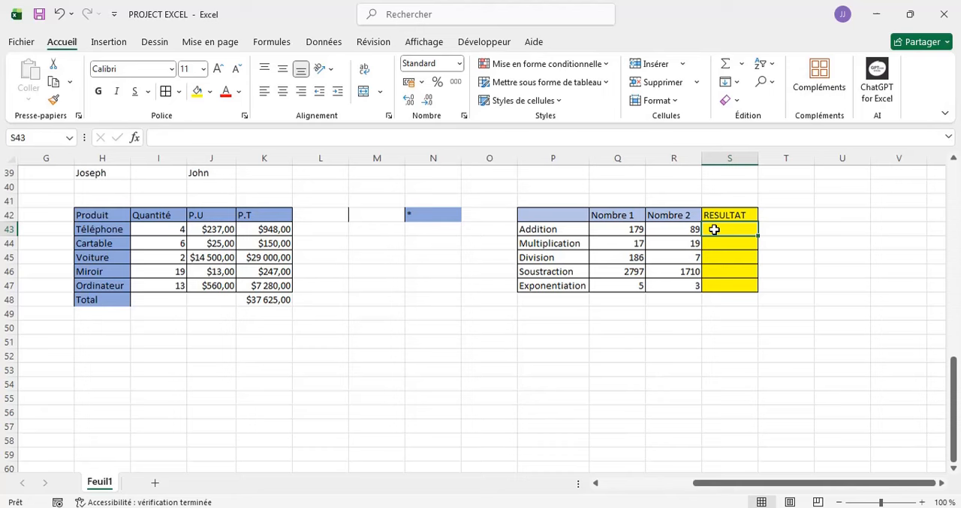
type("=")
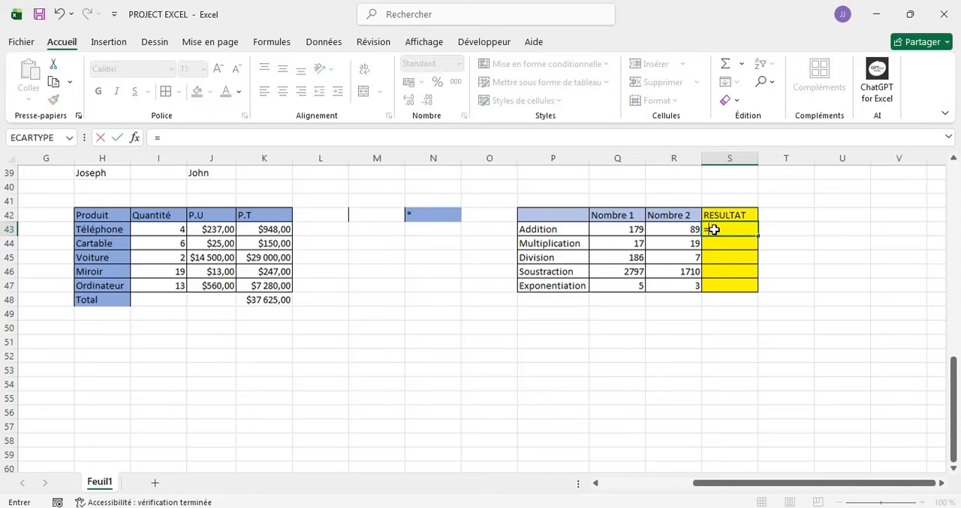
left_click(625, 229)
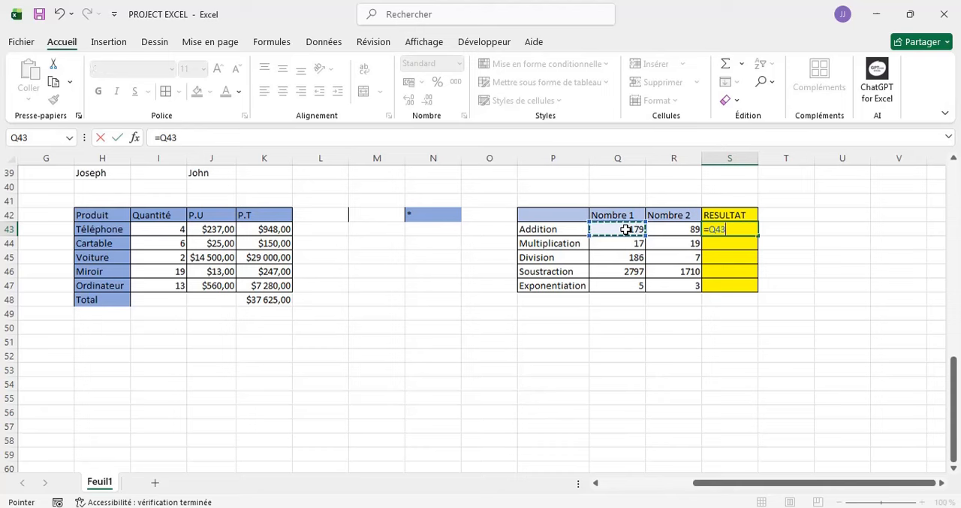
type("+")
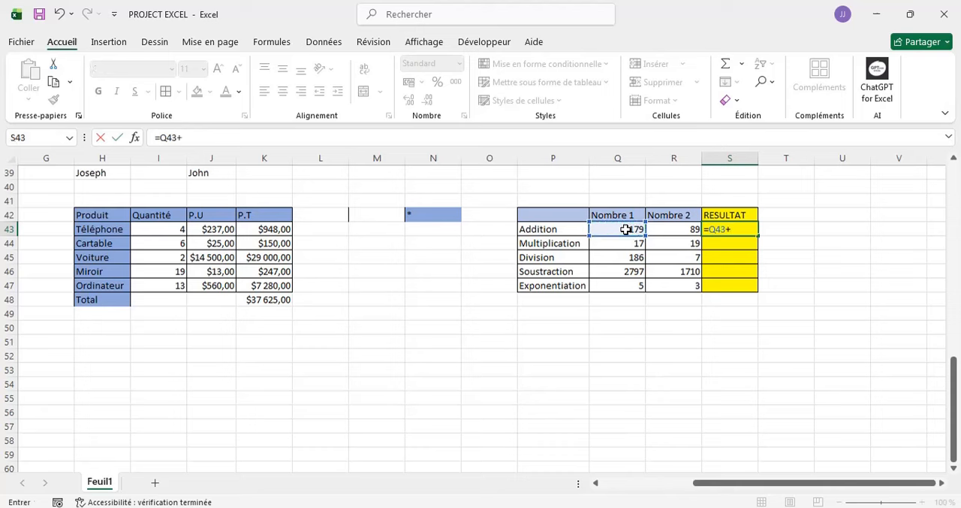
left_click(676, 231)
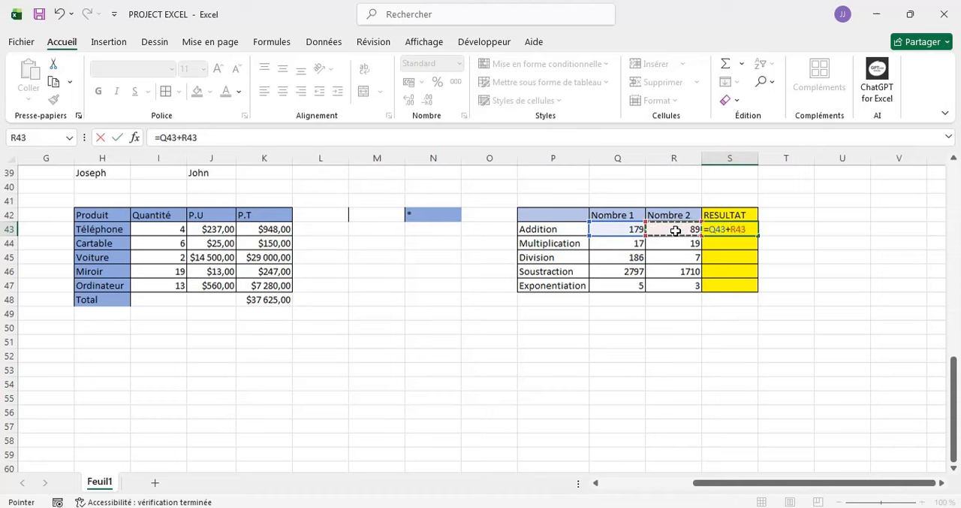
key("Return")
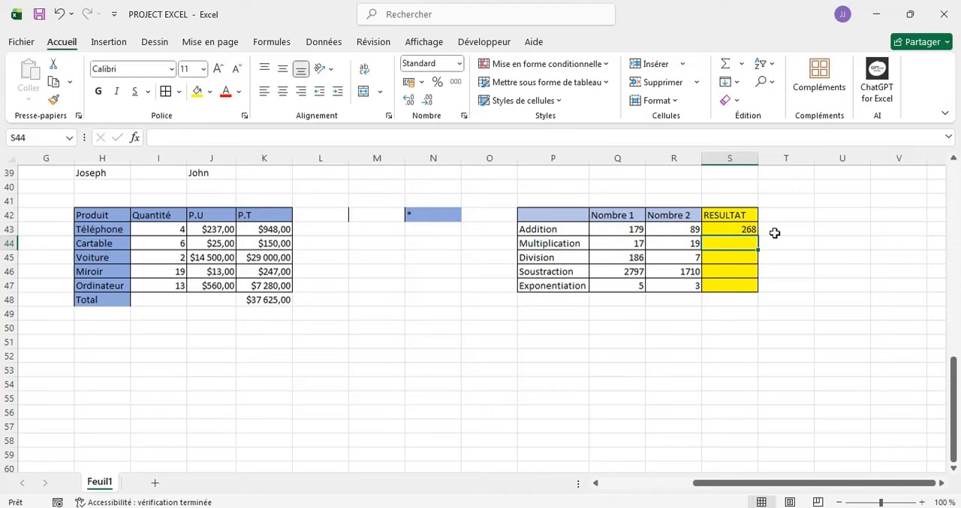
left_click(750, 230)
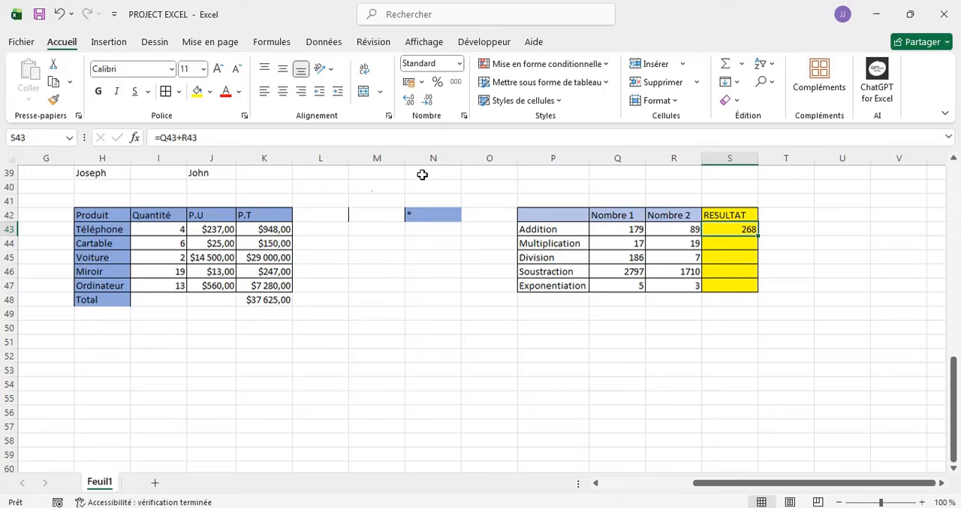
- Calculate the Multiplication result in S44 with the formula =Q44*R44
left_click(730, 244)
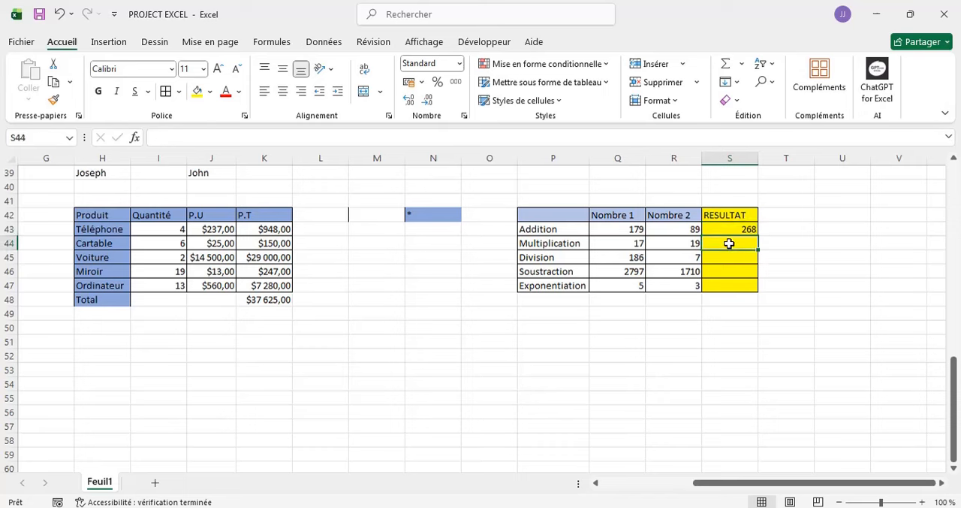
type("=")
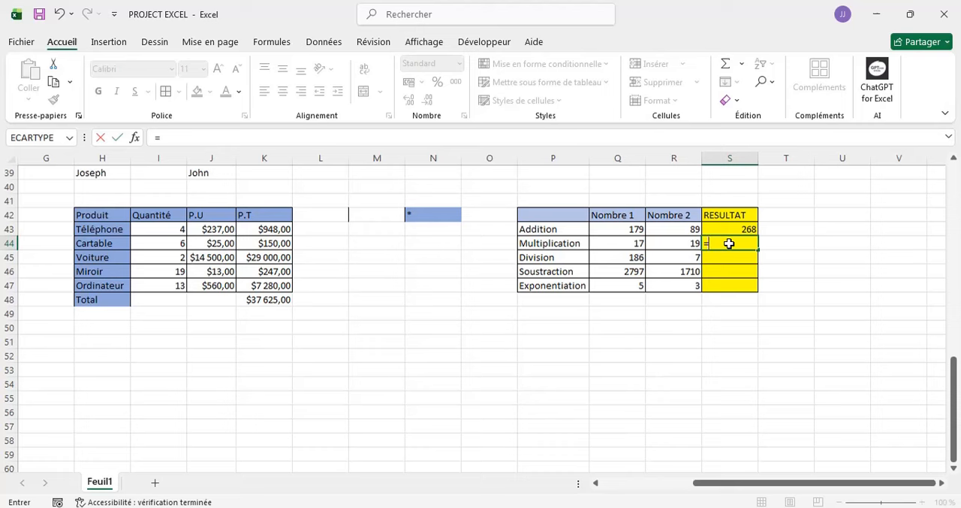
left_click(620, 245)
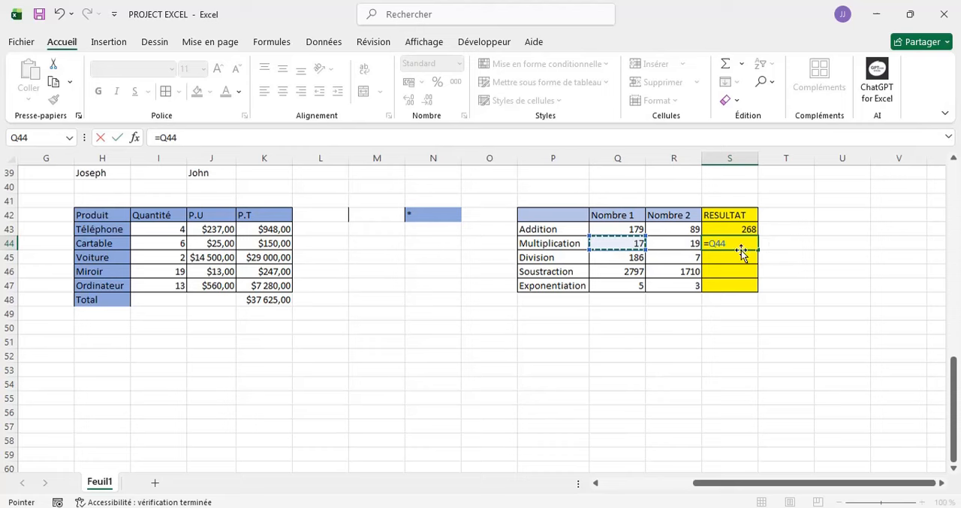
type("µ")
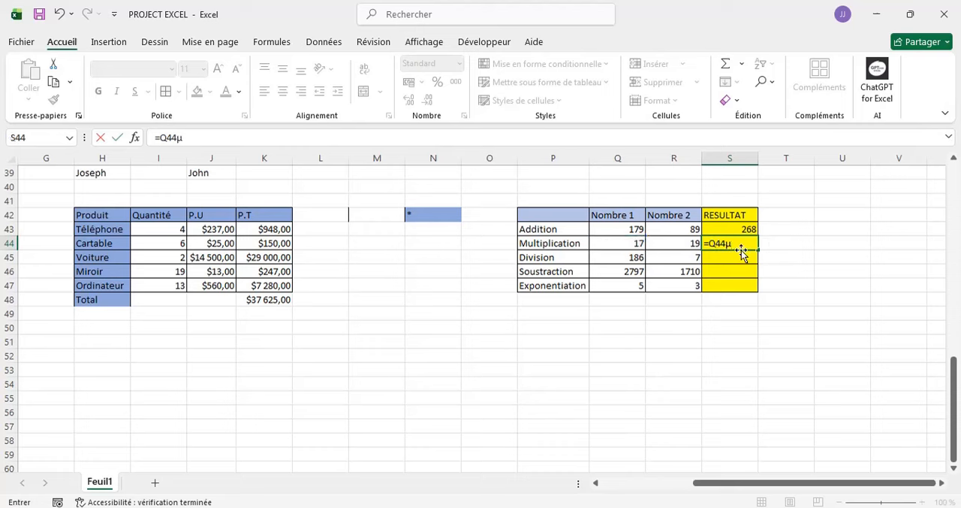
key("BackSpace")
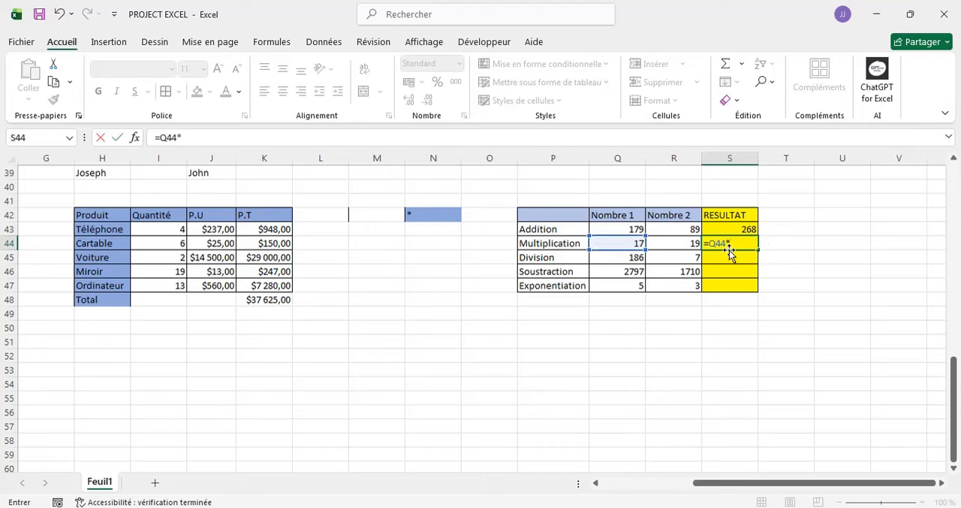
left_click(680, 244)
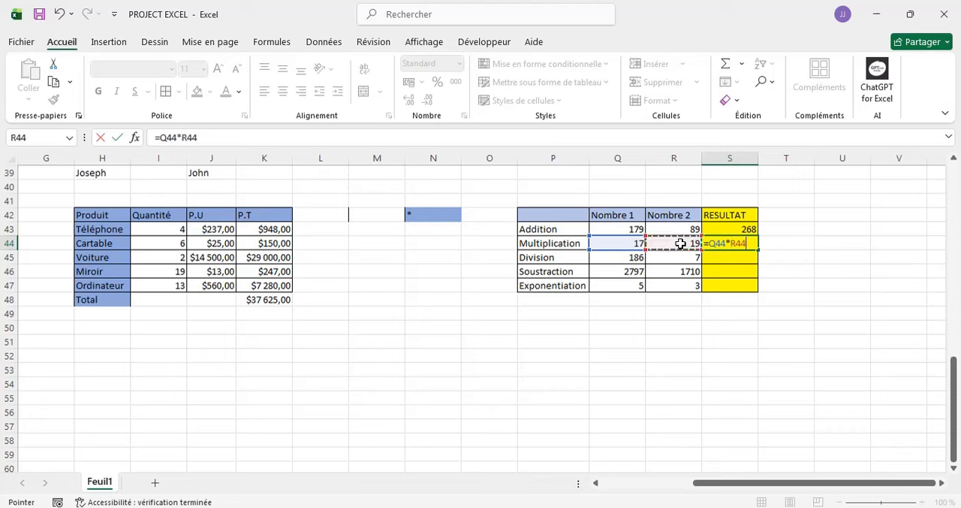
key("Return")
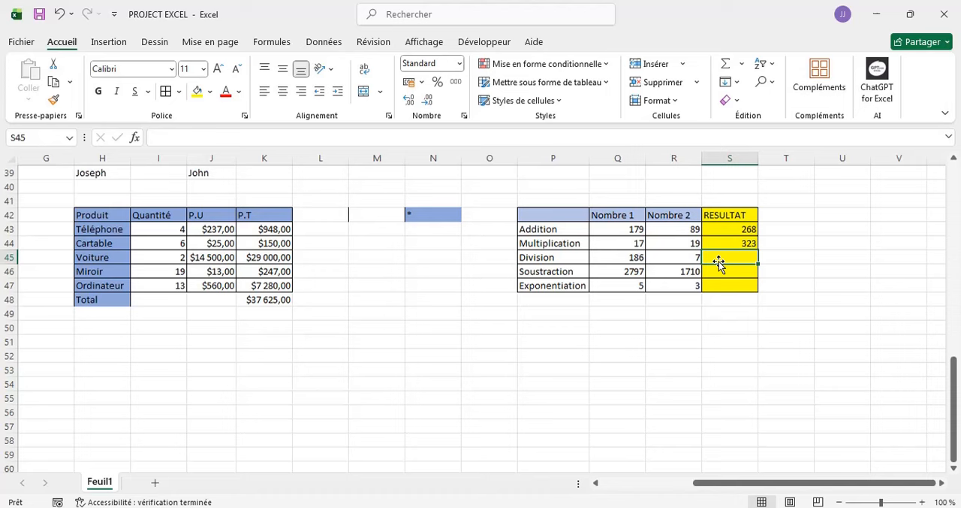
- Calculate the Division result in S45 with the formula =Q45/R45
type("=")
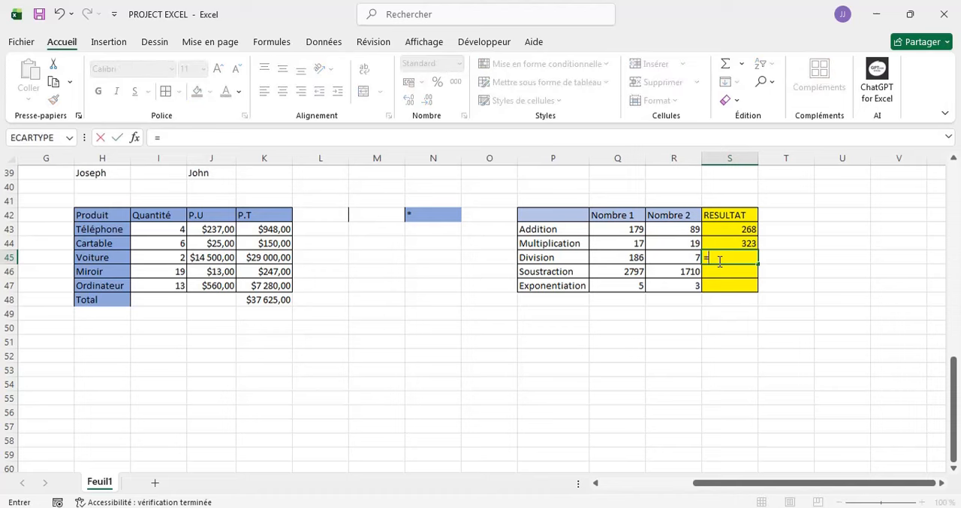
left_click(623, 255)
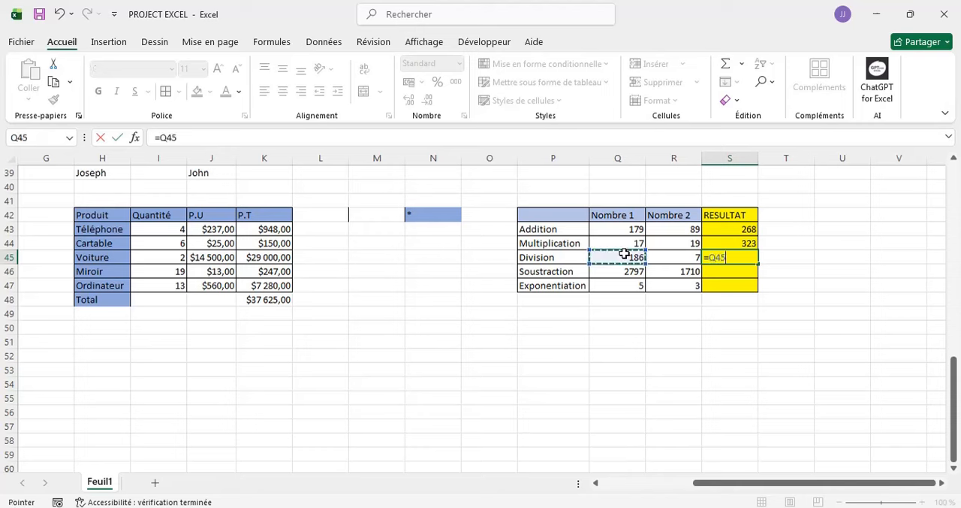
type("/")
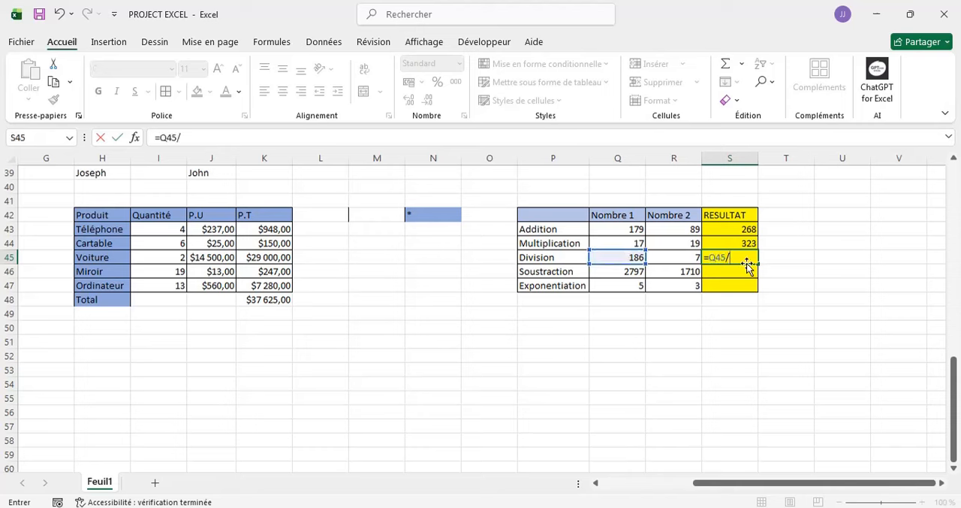
left_click(686, 258)
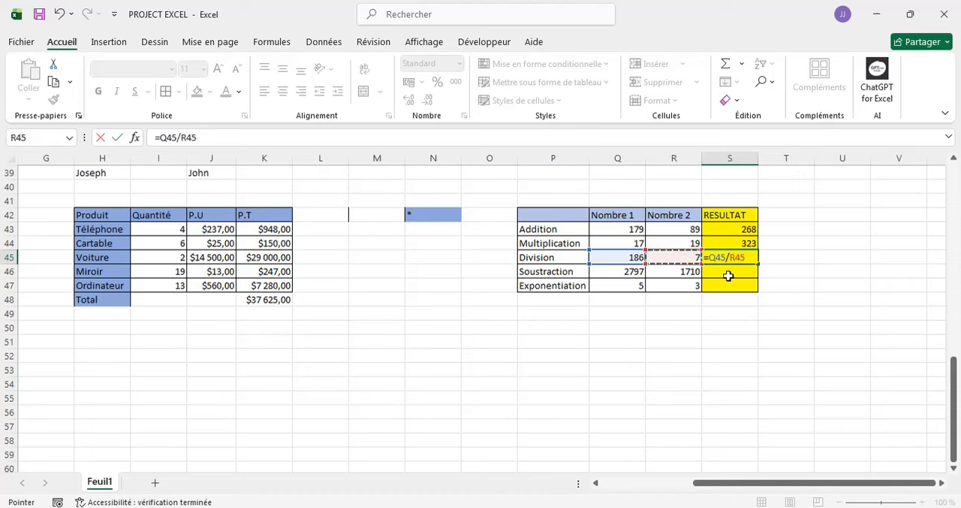
key("Return")
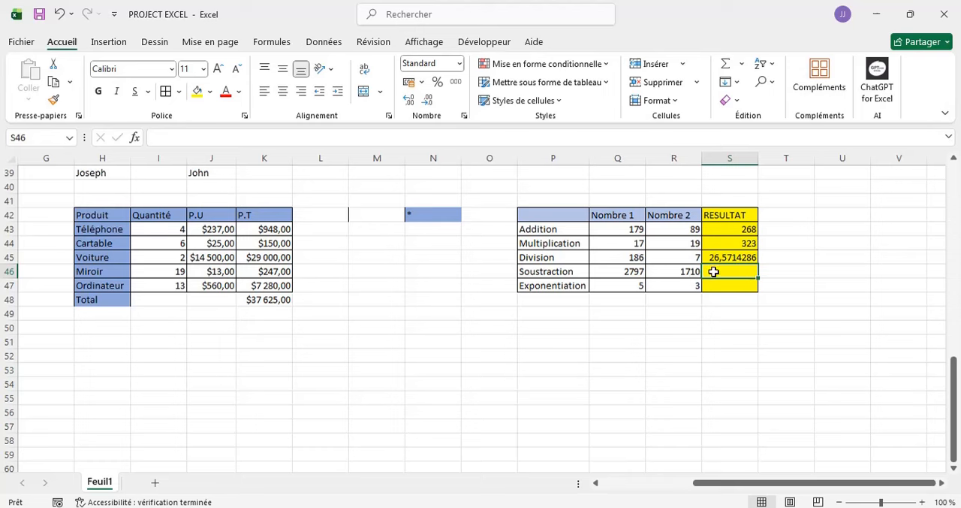
- Calculate the Soustraction result in S46 with the formula =Q46-R46
type("=")
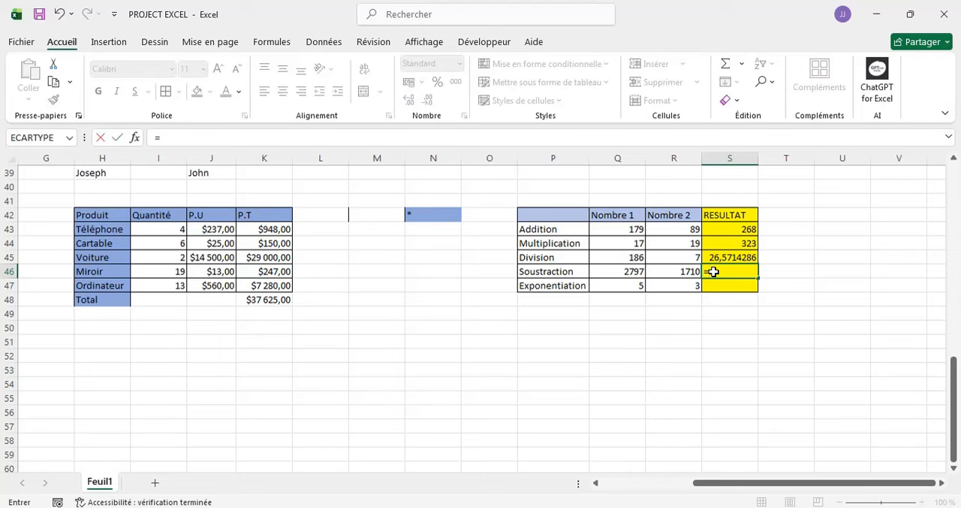
left_click(628, 272)
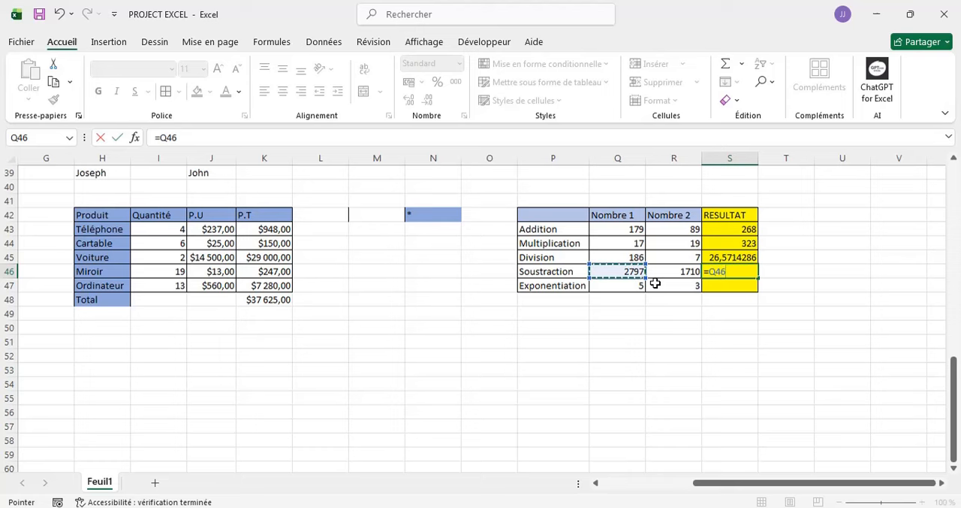
type("-")
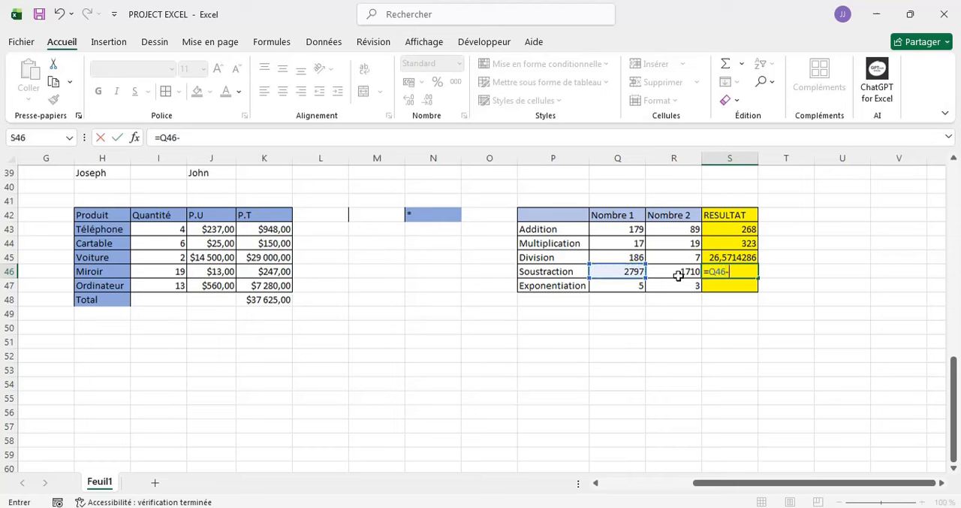
left_click(678, 276)
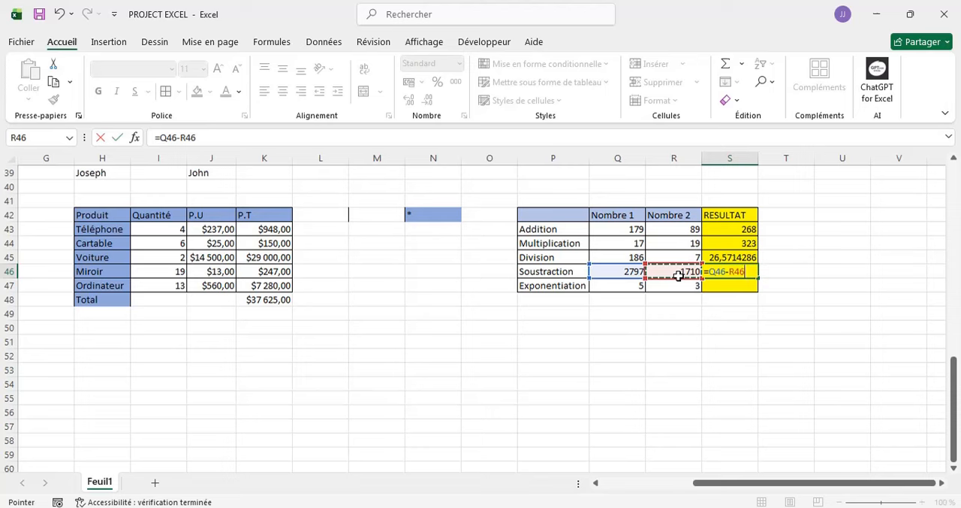
key("Return")
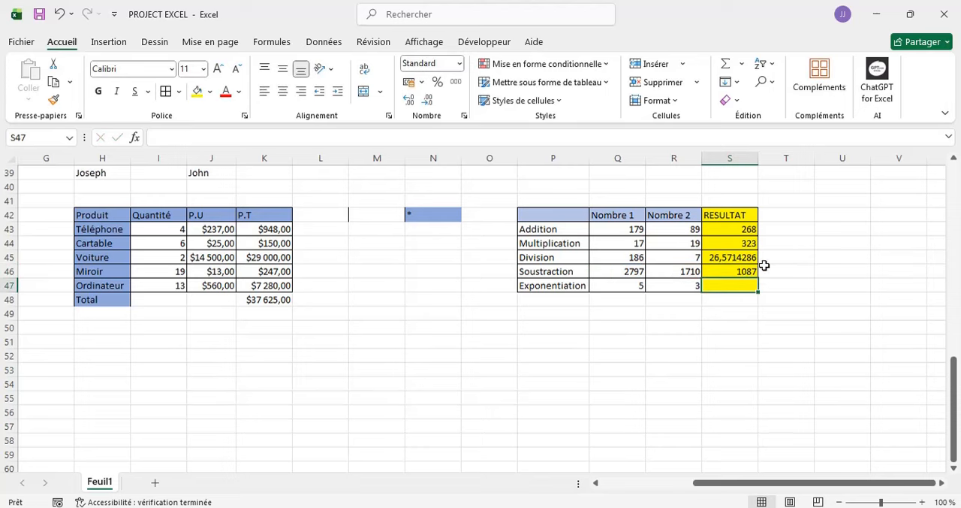
- Calculate the Exponentiation result in S47 with the formula =Q47^R47
scroll(758, 269, "down", 1)
left_click(674, 299)
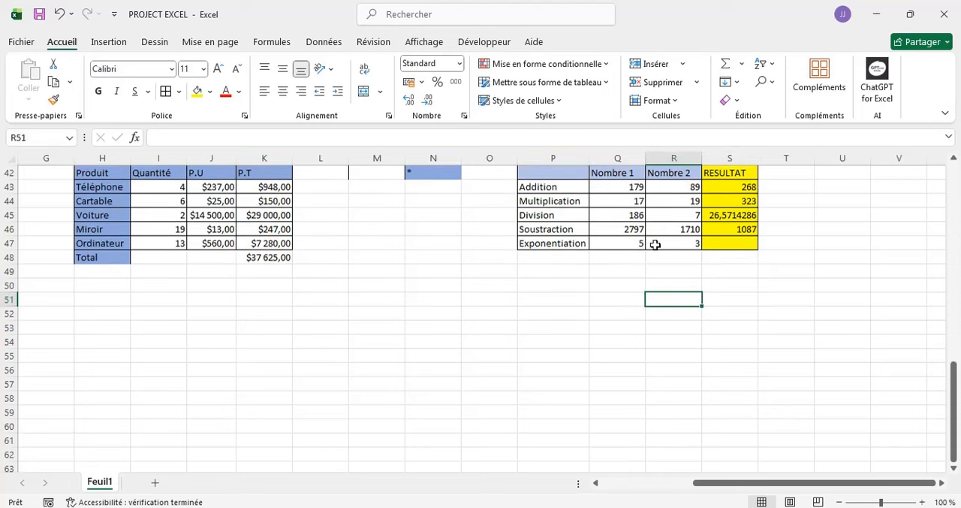
left_click(717, 240)
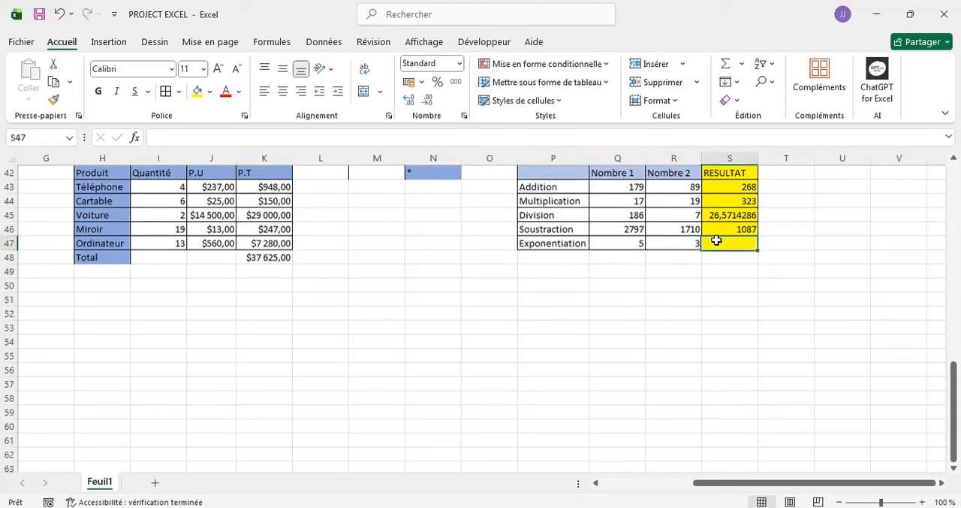
scroll(841, 240, "up", 2)
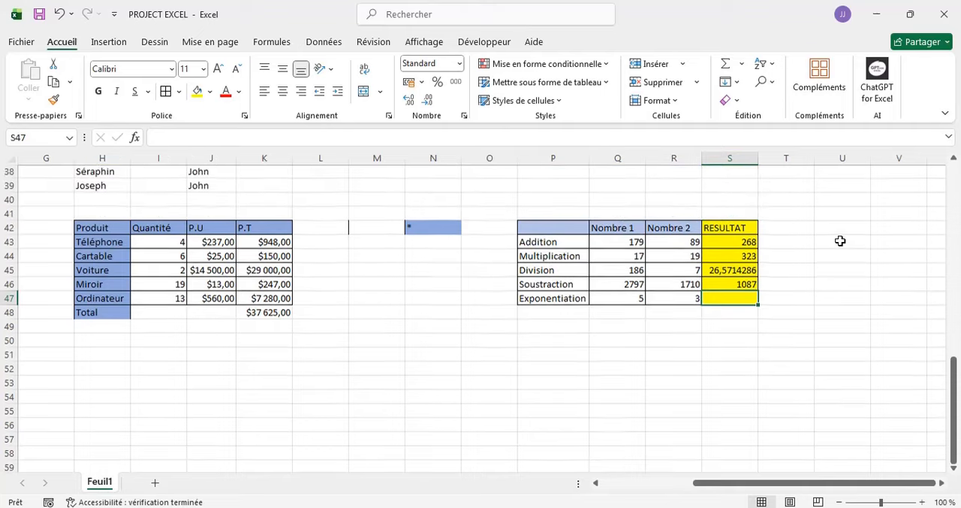
type("=")
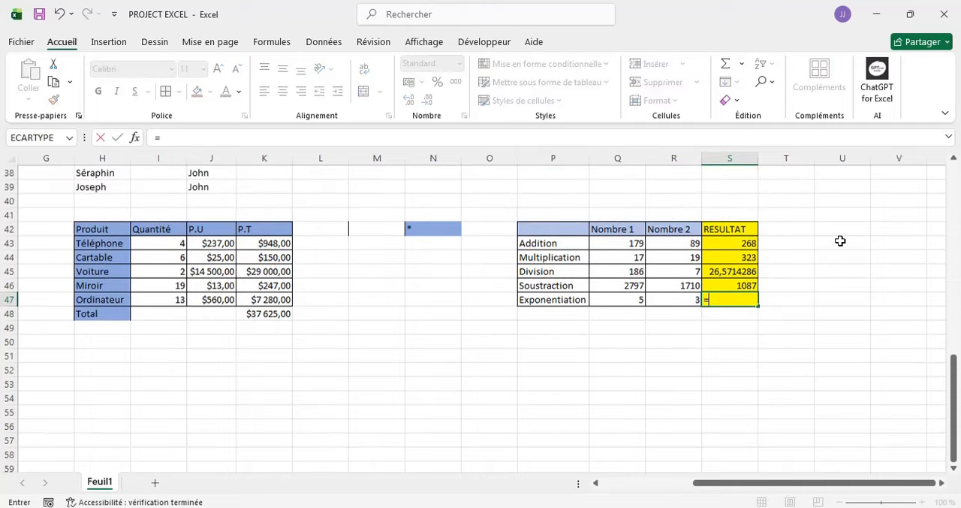
left_click(635, 302)
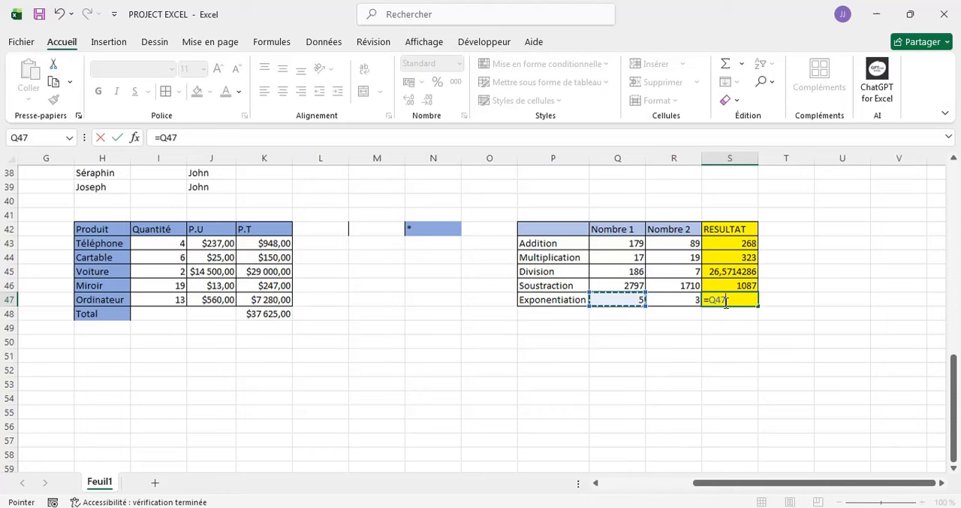
type("^^")
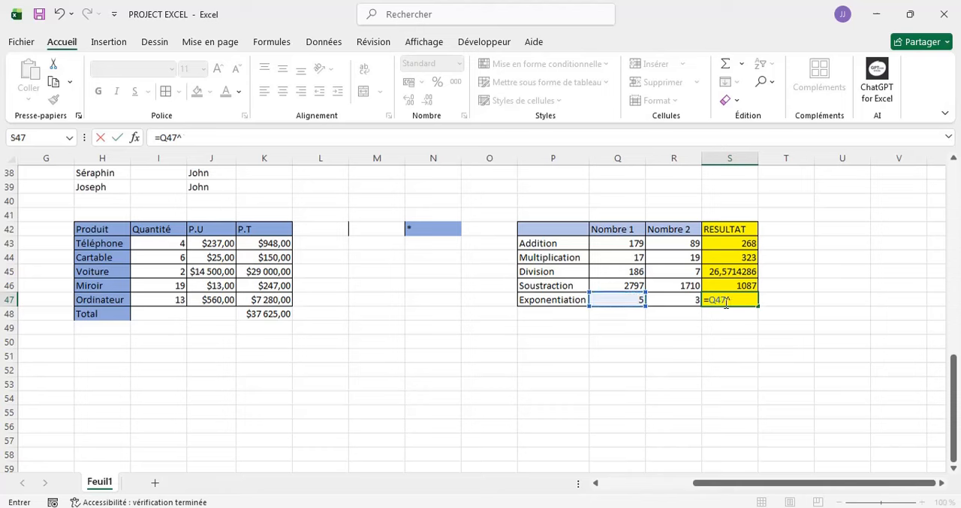
left_click(681, 299)
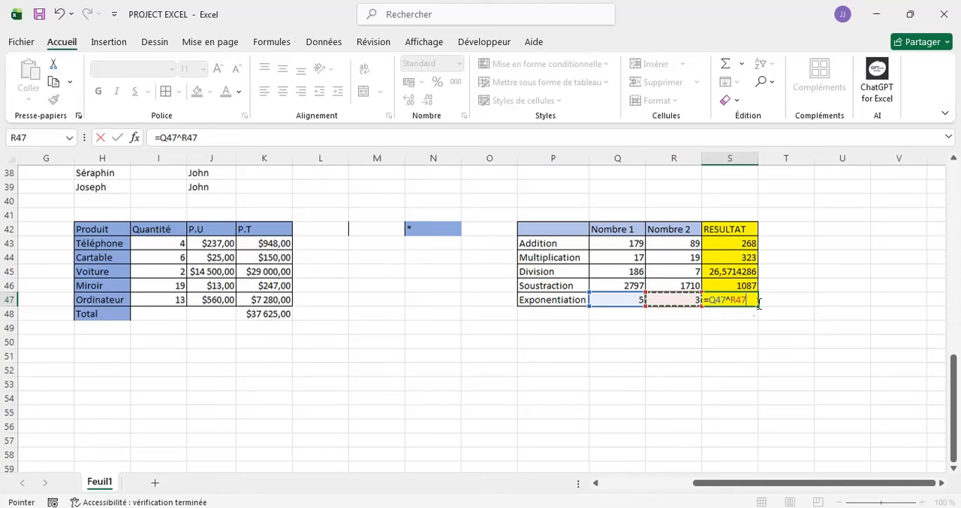
key("Return")
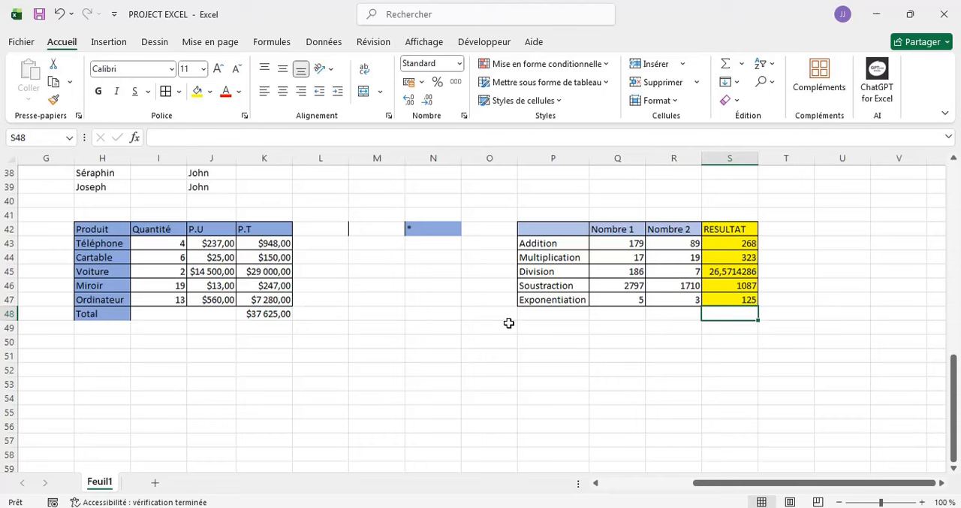
- Open the Employee workbook from the Bureau folder and bring it to the front
left_click(23, 42)
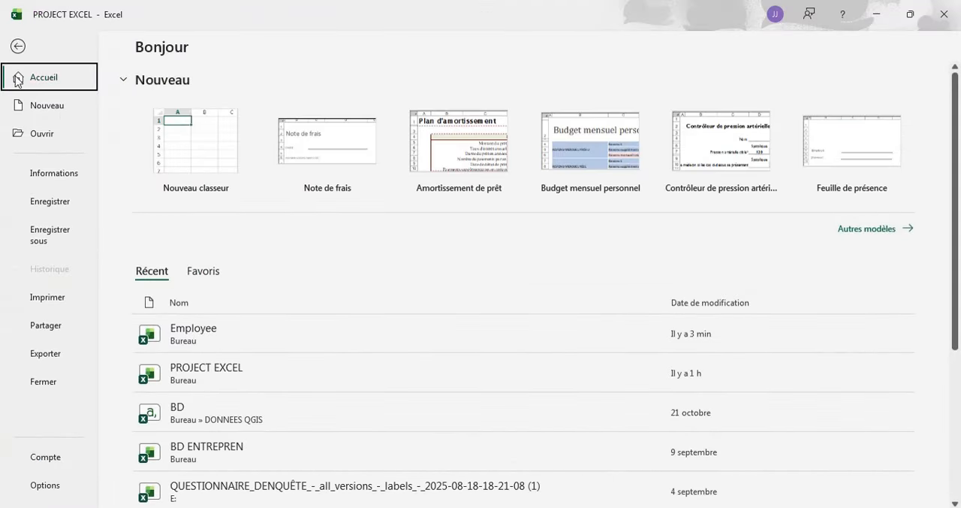
left_click(27, 135)
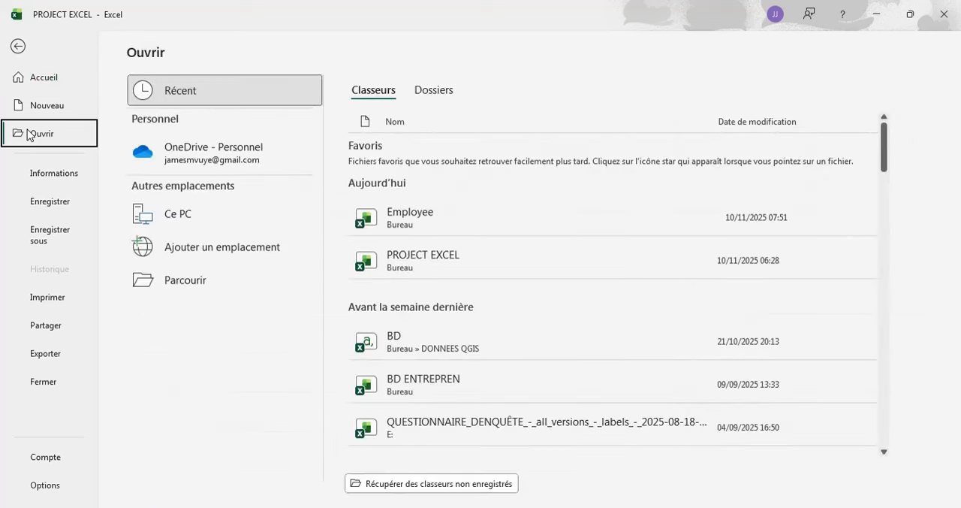
left_click(216, 284)
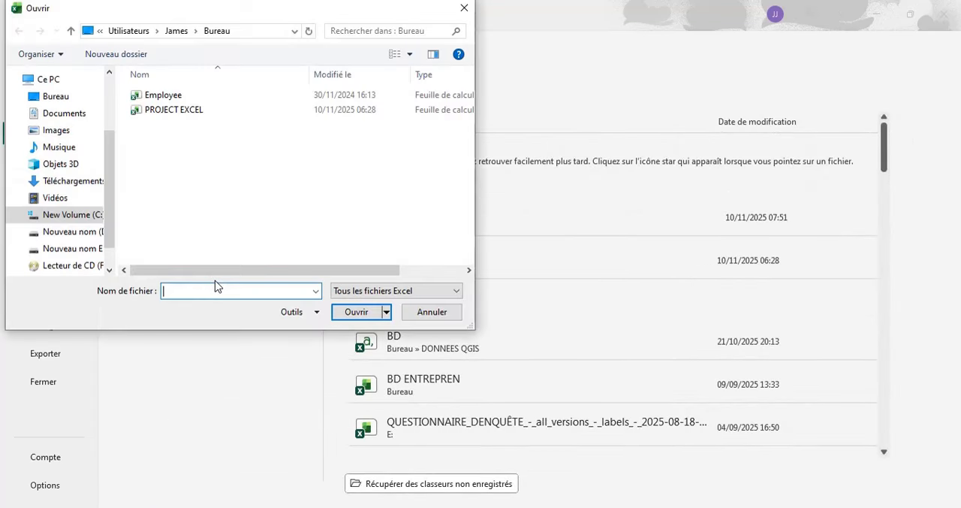
left_click(161, 96)
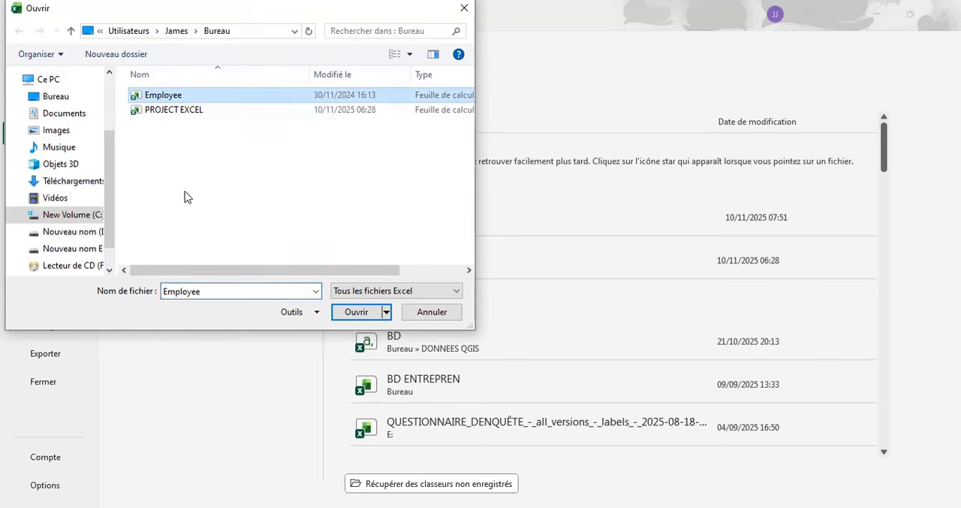
left_click(353, 312)
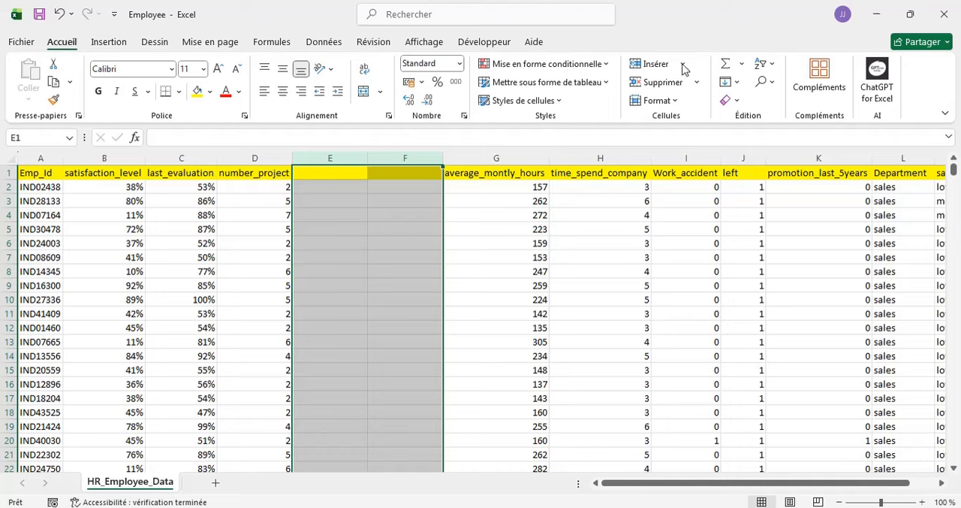
key("alt+Tab")
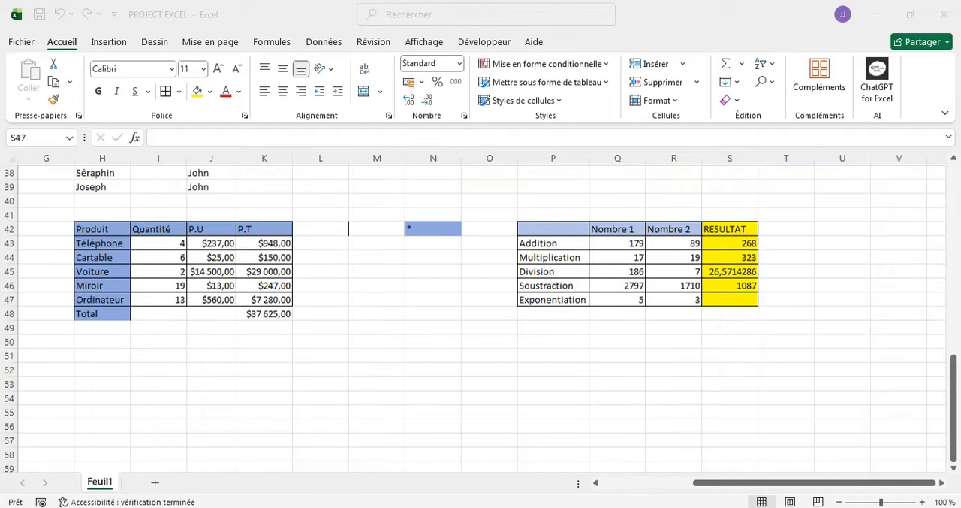
mouse_move(600, 505)
left_click(655, 475)
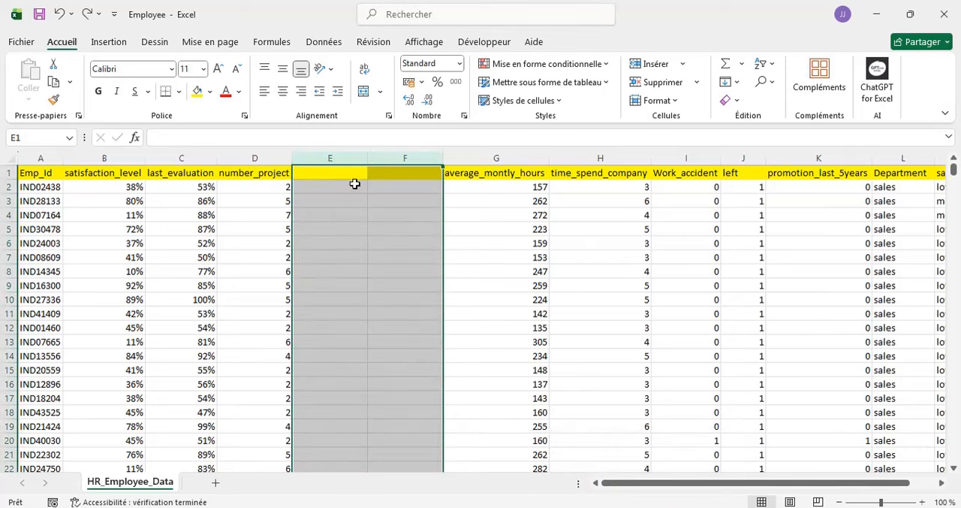
- Delete the two empty columns between number_project and average_montly_hours
left_click(498, 254)
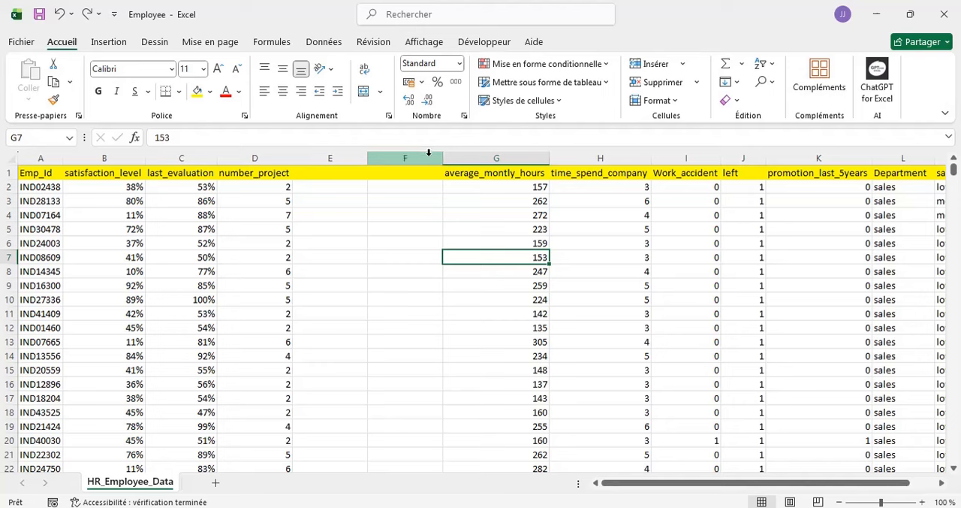
left_click(337, 155)
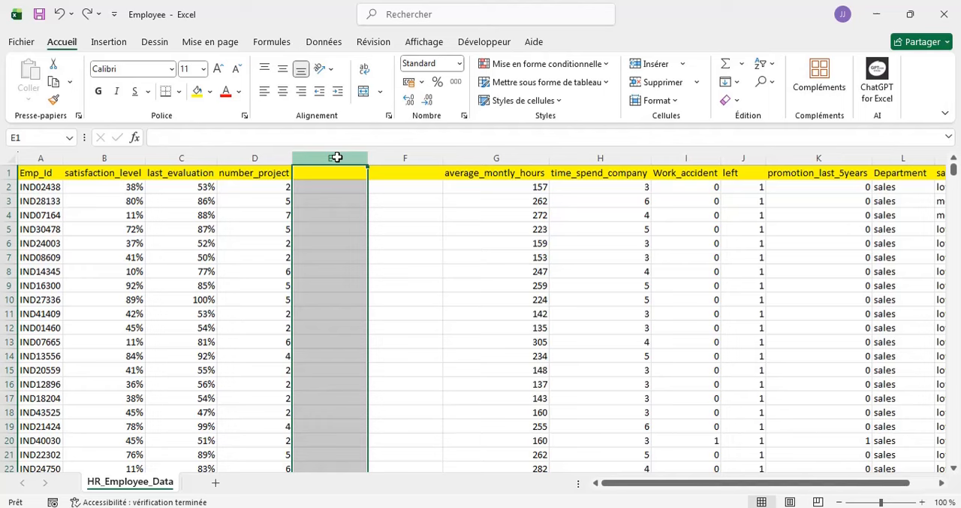
right_click(338, 155)
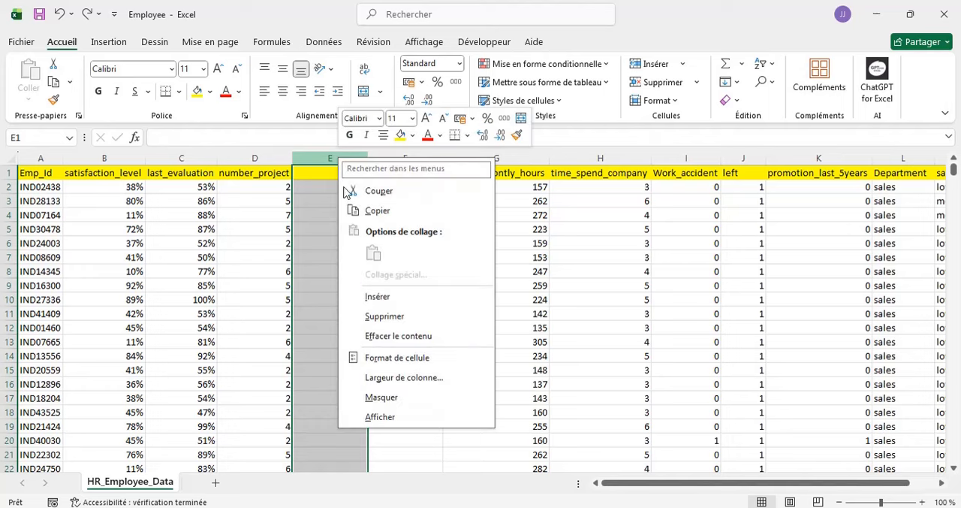
left_click(385, 316)
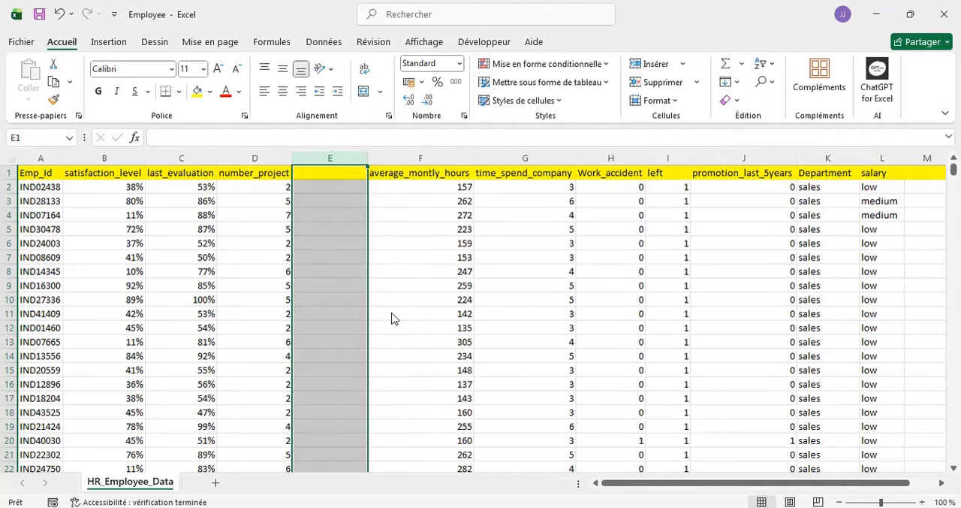
left_click(422, 201)
left_click(345, 152)
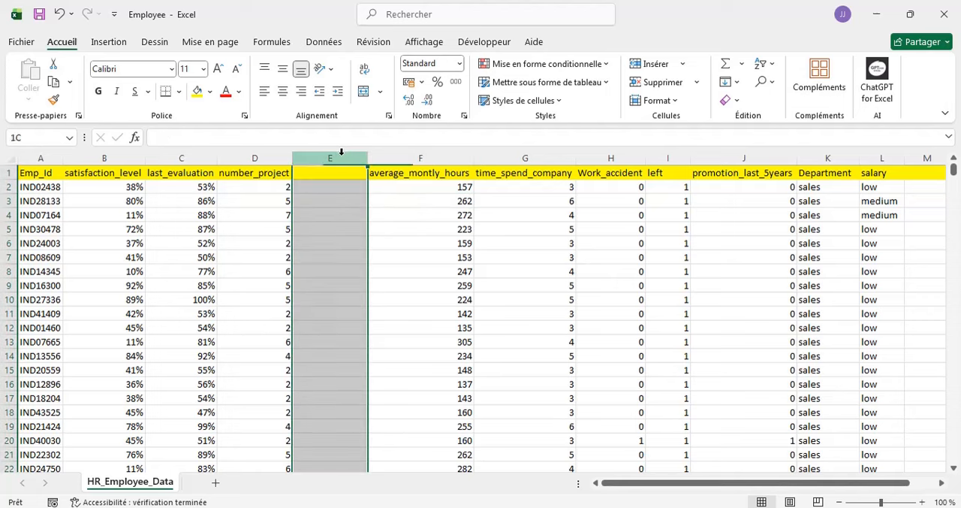
right_click(335, 156)
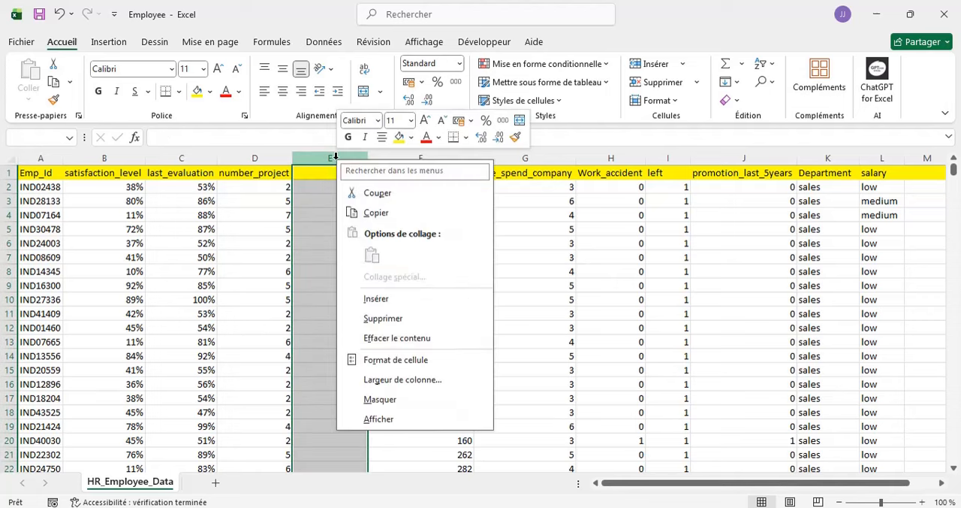
left_click(397, 318)
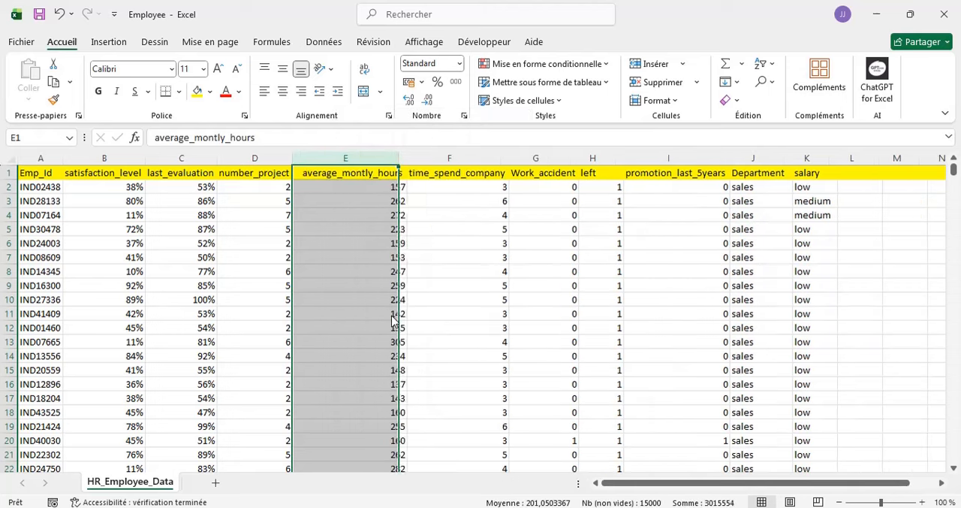
left_click(463, 256)
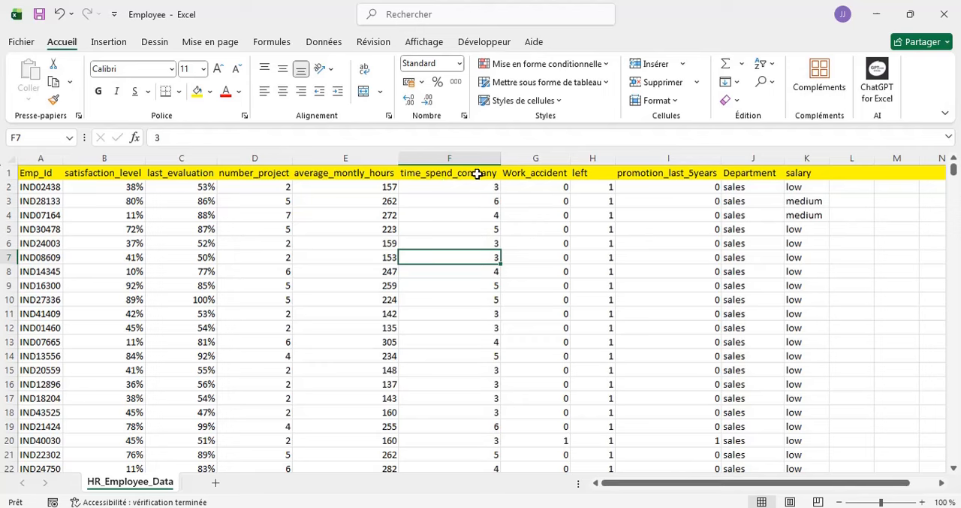
- Insert a blank column before the time_spend_company column
left_click(429, 156)
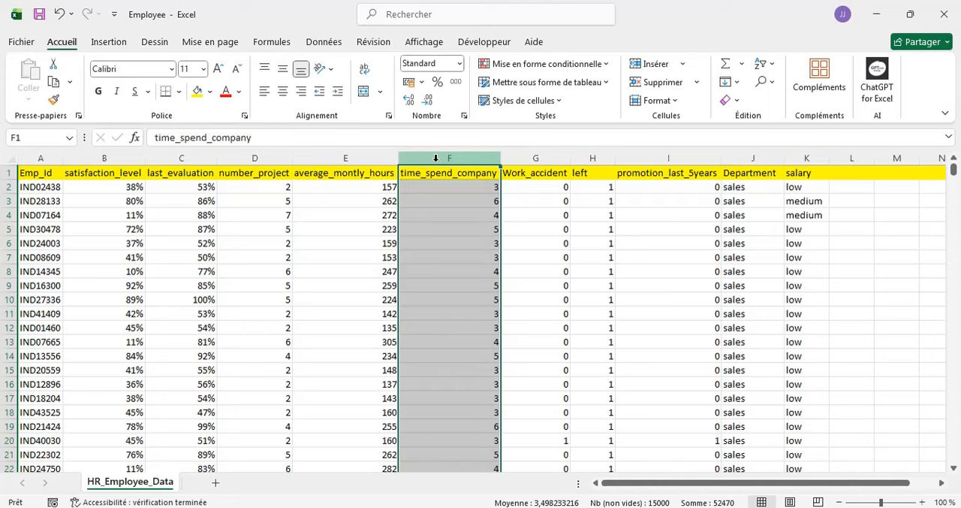
right_click(430, 157)
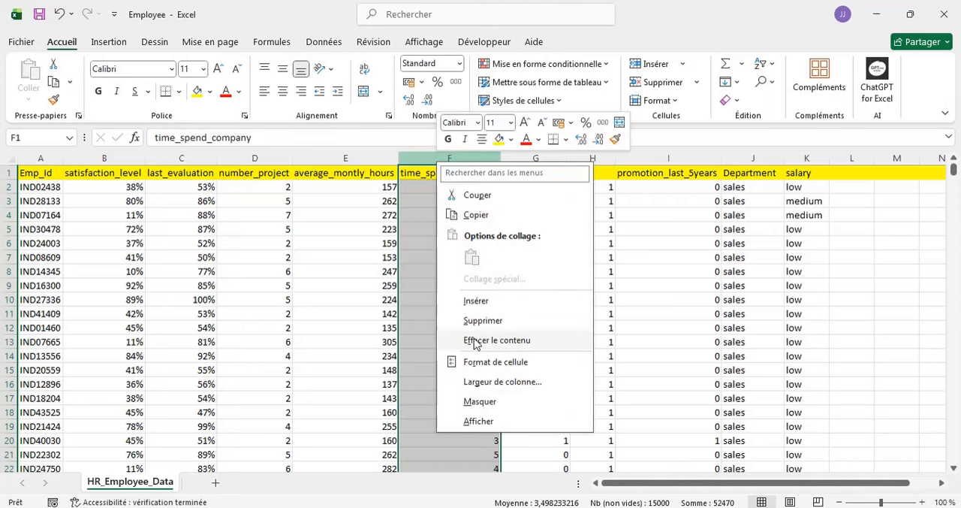
left_click(476, 300)
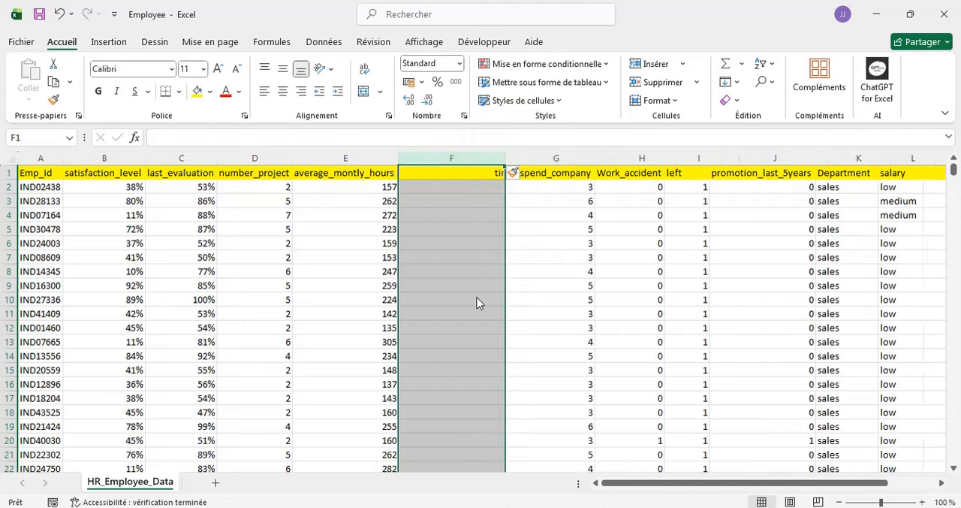
left_click(361, 216)
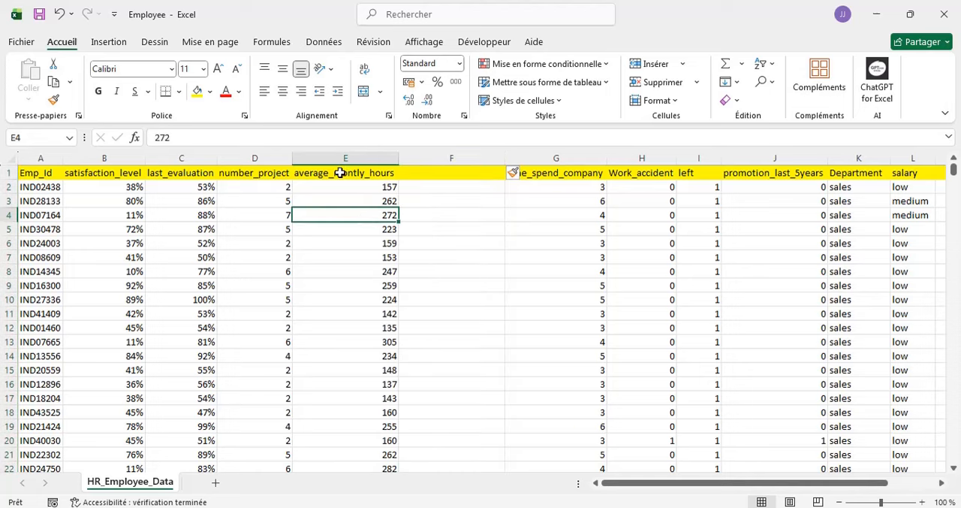
- Insert a blank column before the Department column
left_click(542, 195)
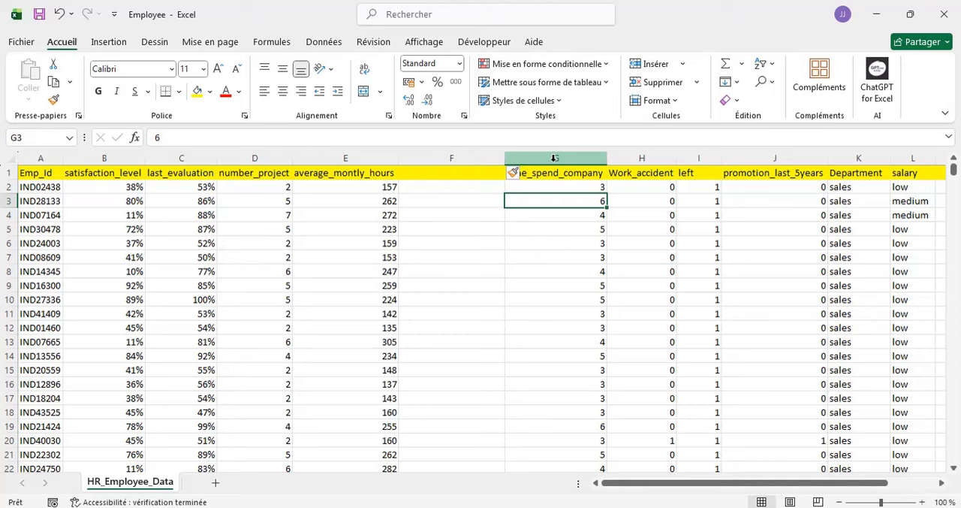
scroll(833, 192, "right", 3)
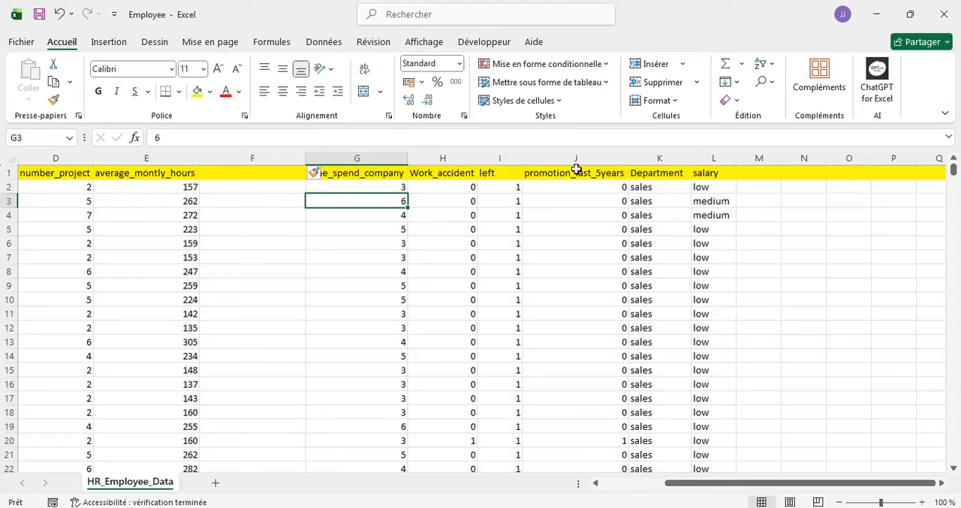
left_click(648, 158)
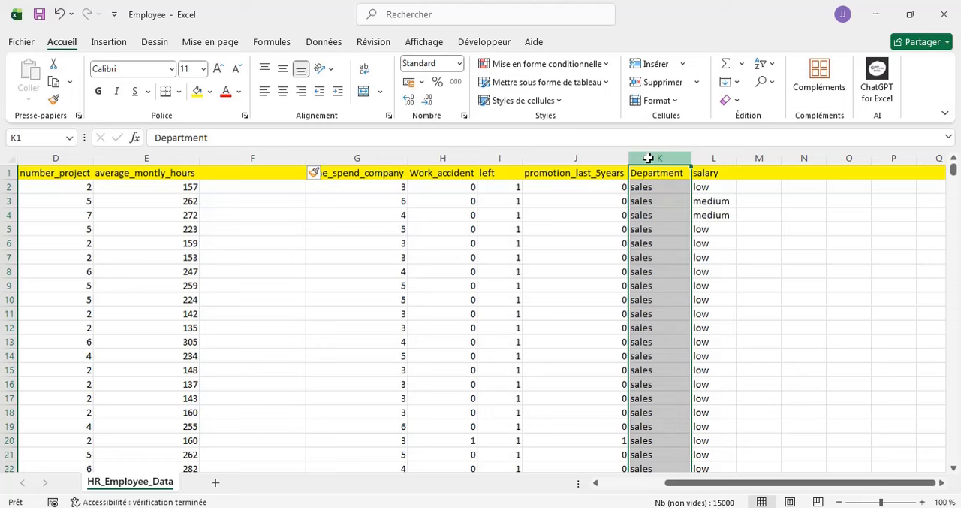
right_click(648, 158)
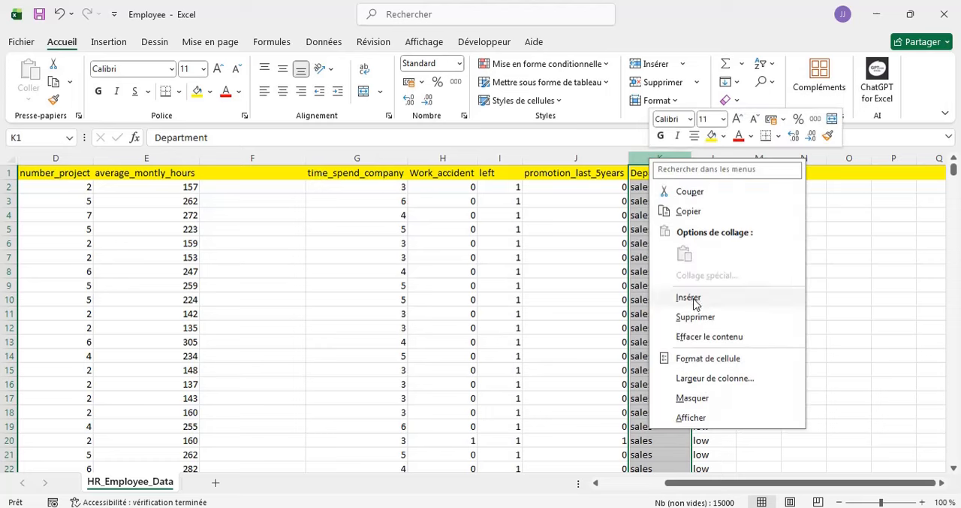
left_click(693, 299)
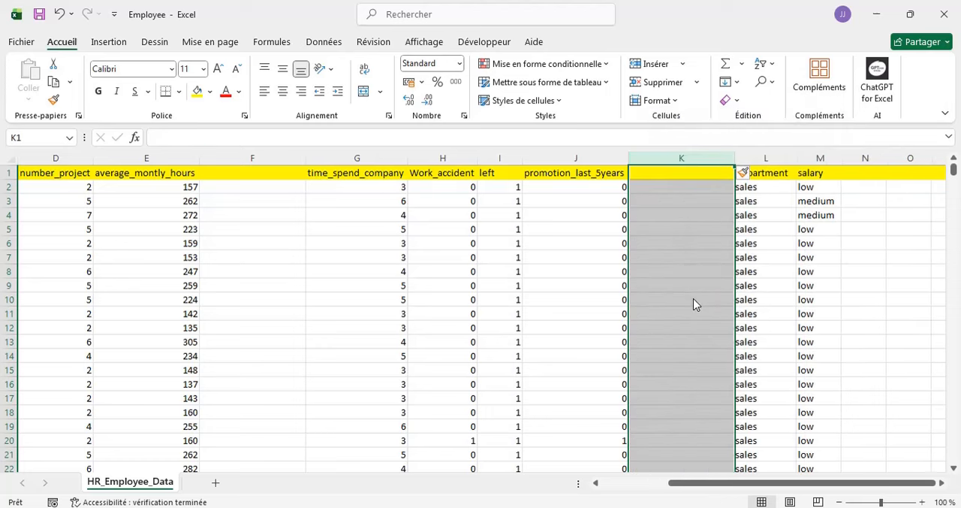
left_click(555, 237)
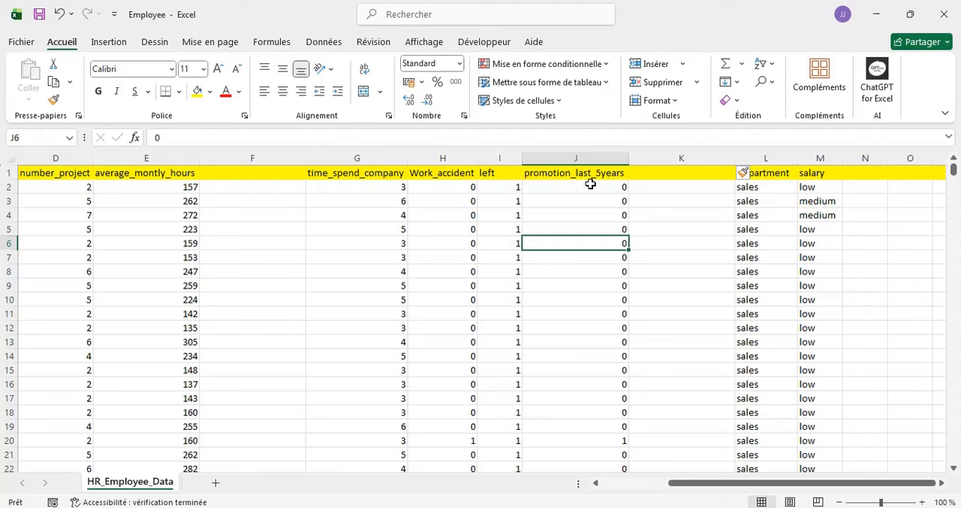
- Delete the blank column between promotion_last_5years and Department
left_click(762, 197)
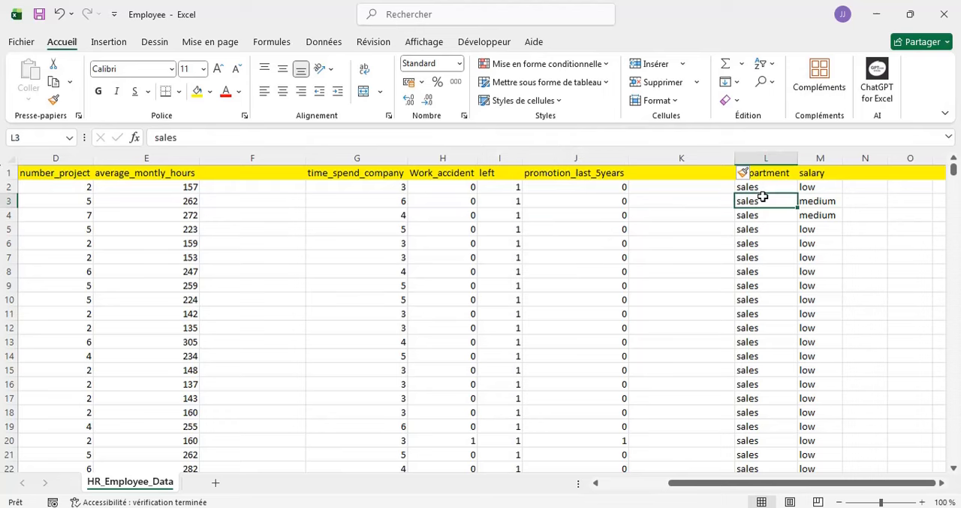
left_click(673, 159)
right_click(672, 160)
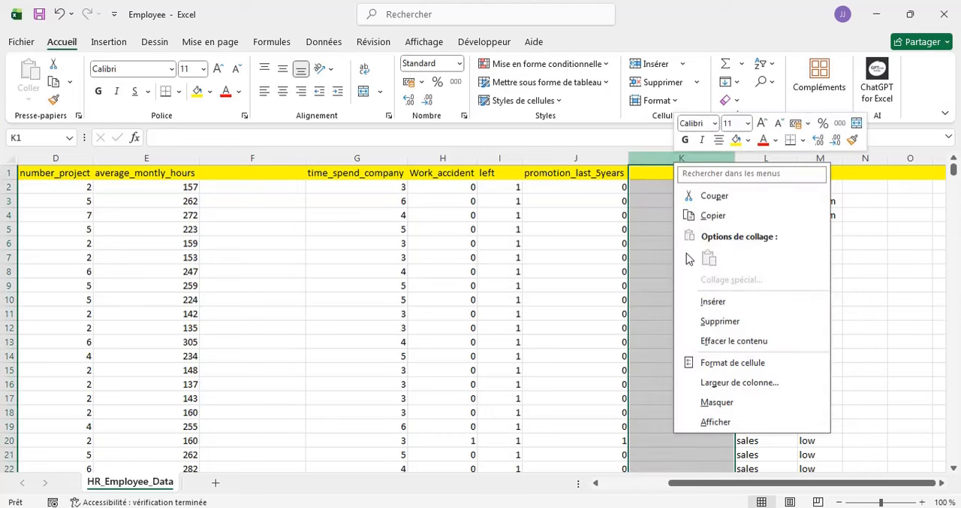
left_click(720, 321)
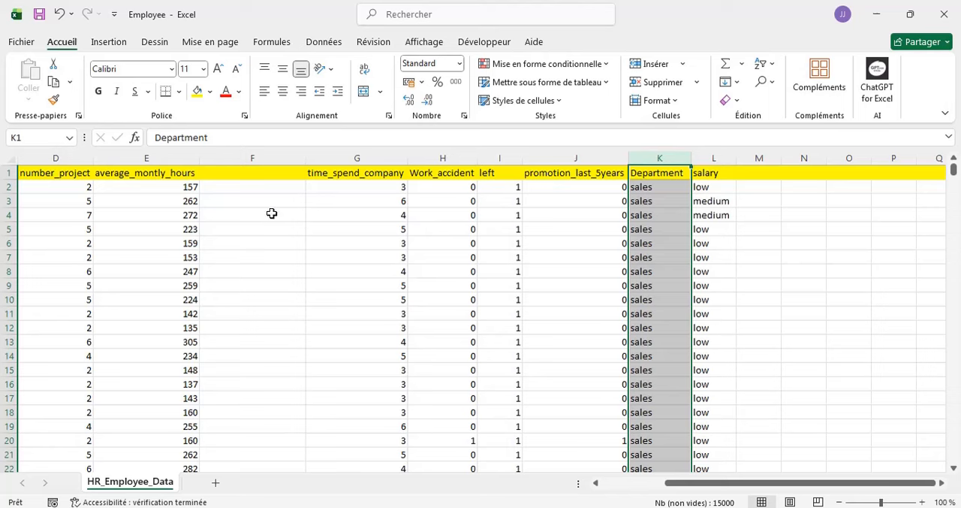
- Delete the blank column between average_montly_hours and time_spend_company
left_click(255, 158)
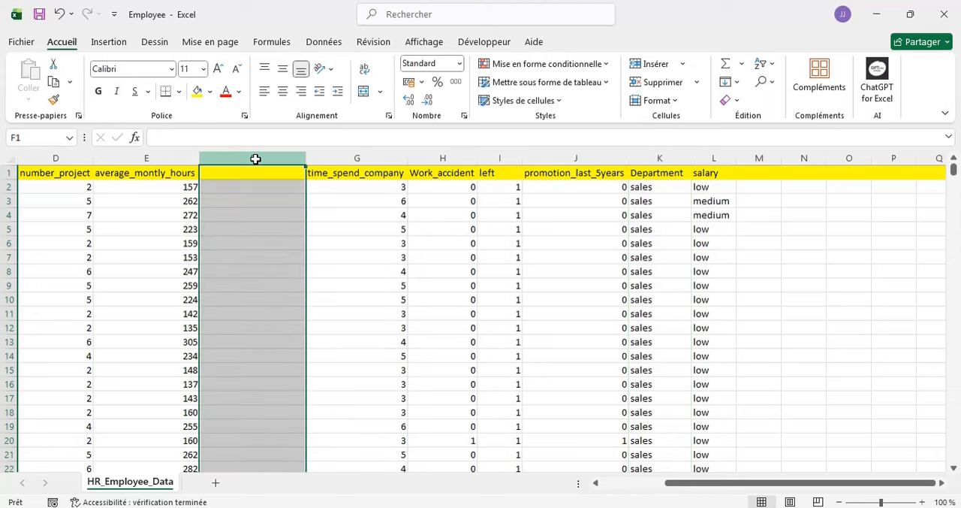
right_click(255, 159)
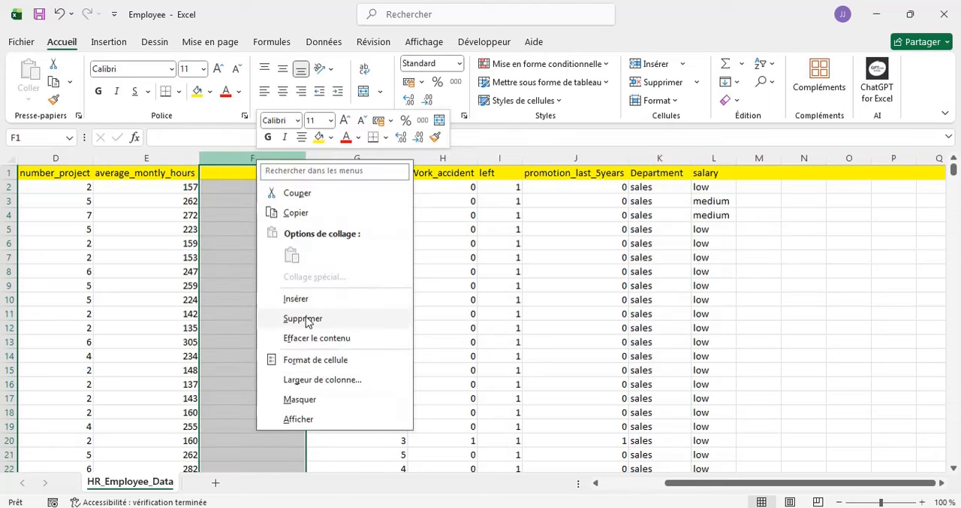
left_click(303, 318)
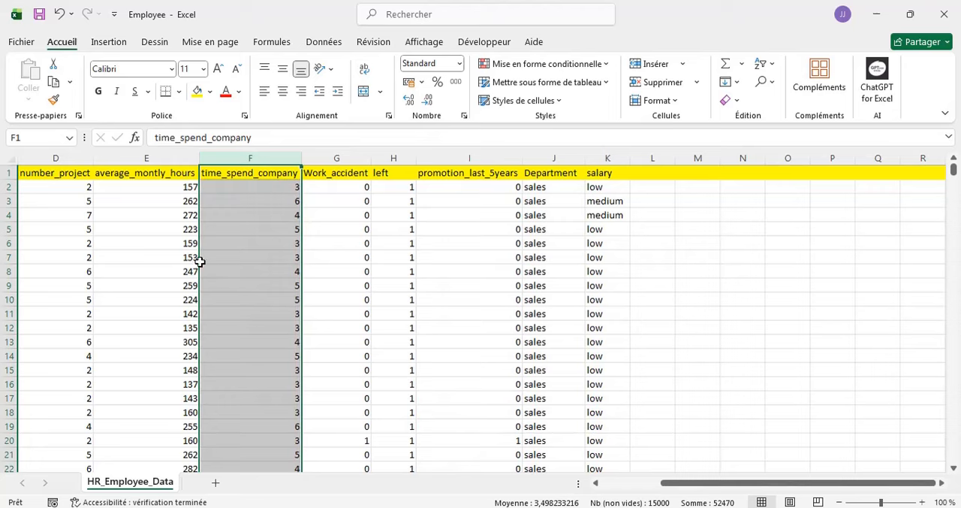
left_click_drag(691, 484, 625, 486)
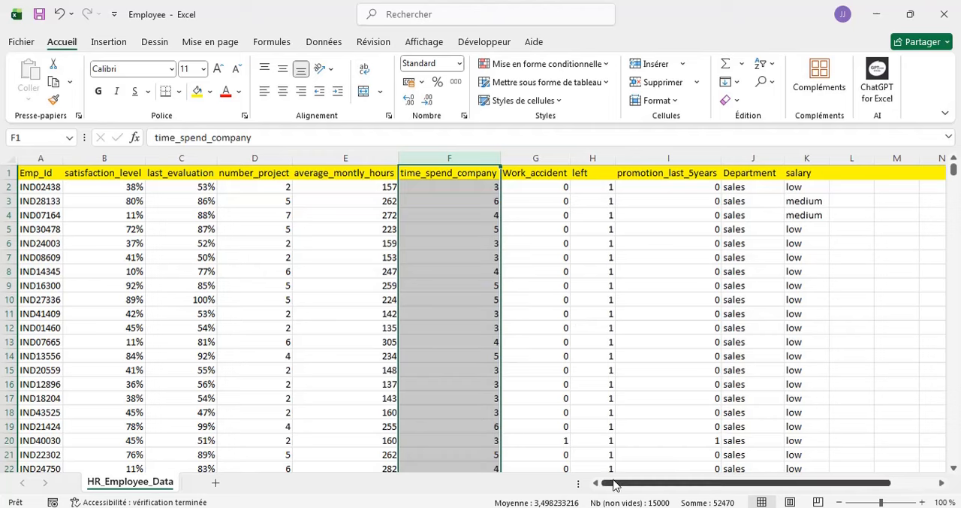
mouse_move(612, 486)
left_mouse_down()
mouse_move(662, 487)
mouse_move(610, 484)
left_mouse_up()
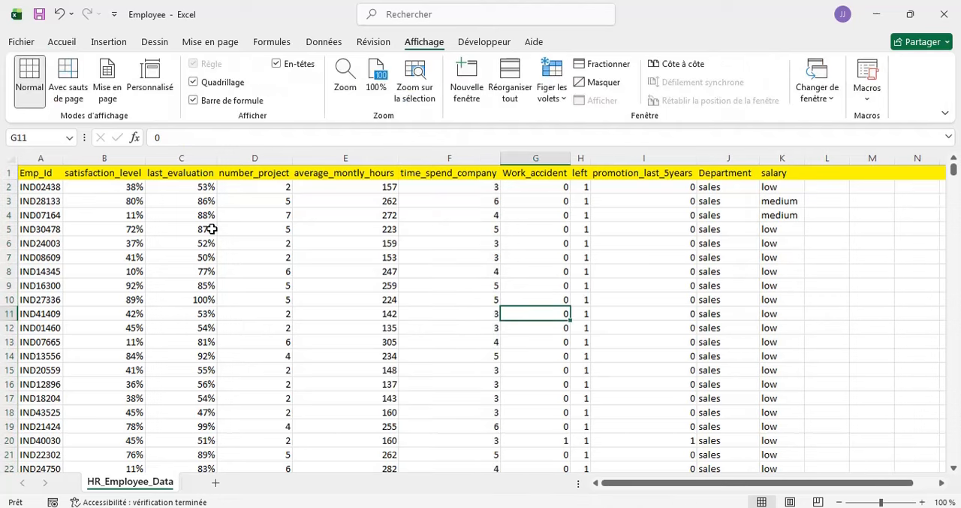
- Hide the number_project column
left_click(251, 158)
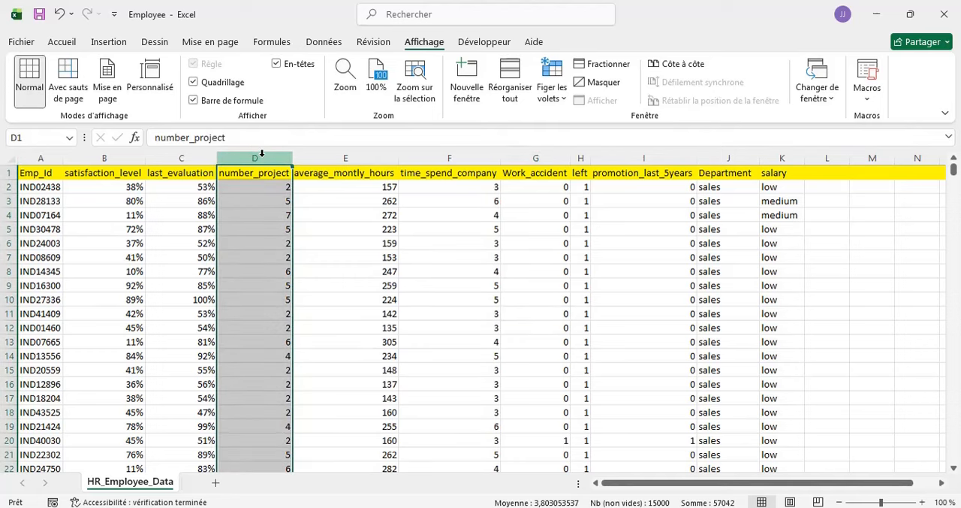
right_click(262, 153)
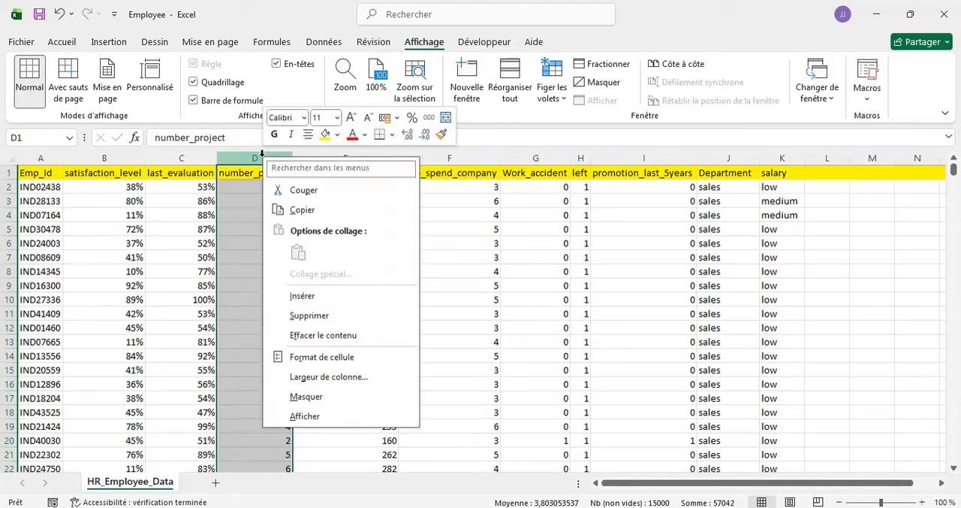
left_click(314, 403)
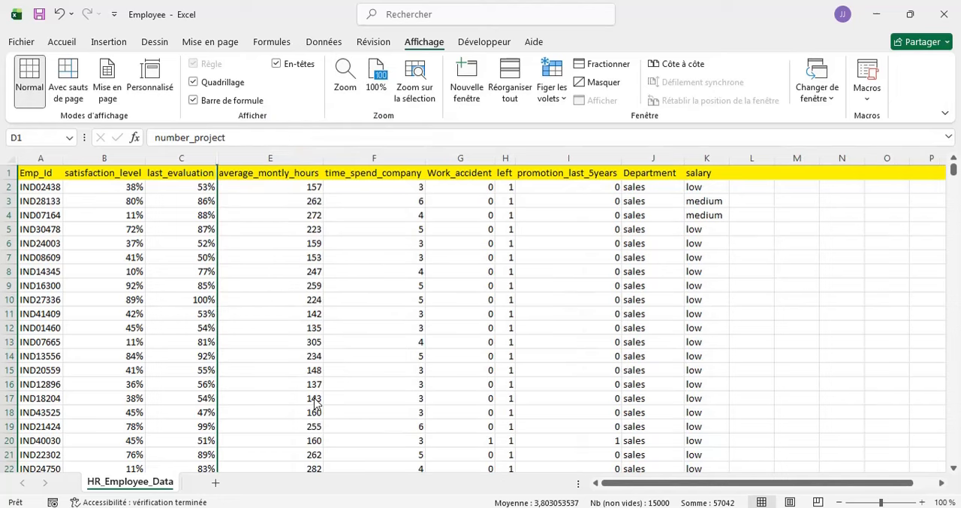
left_click(300, 280)
left_click(398, 227)
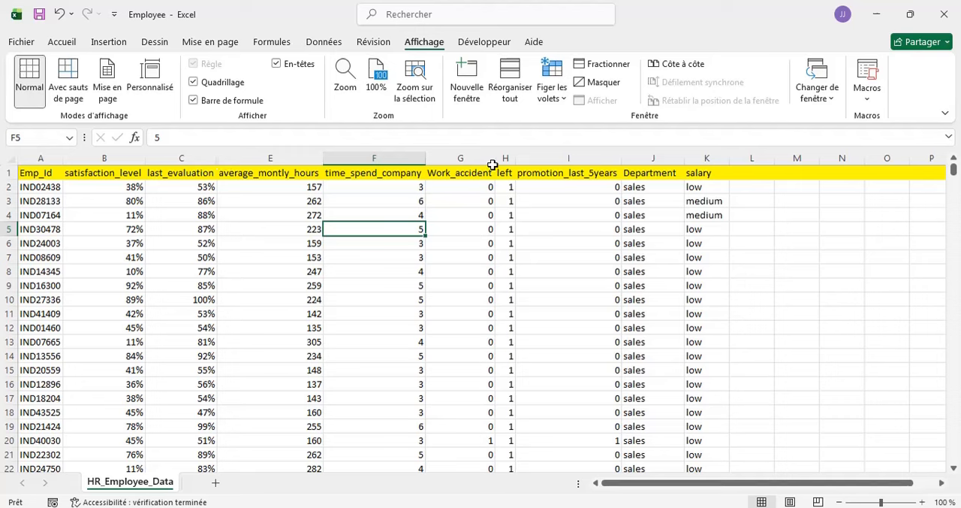
- Unhide the number_project column between last_evaluation and average_montly_hours
double_click(218, 155)
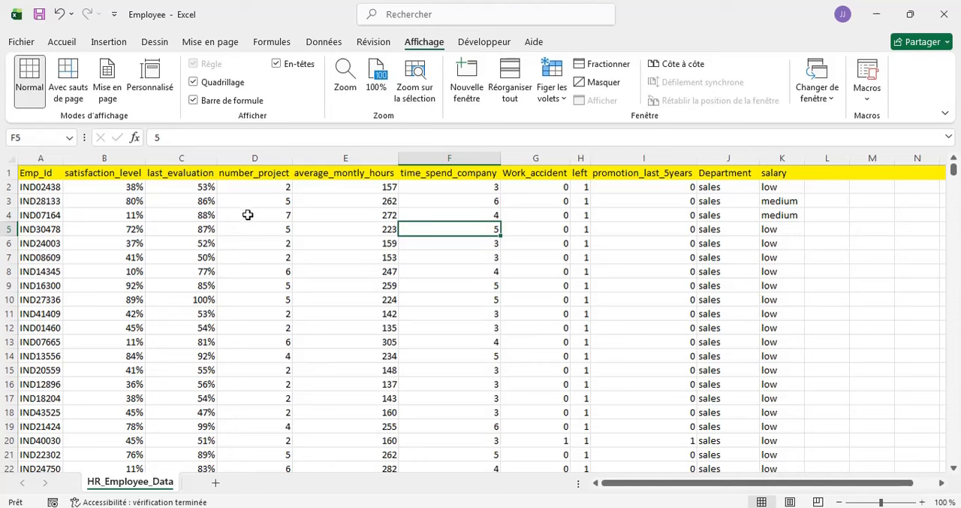
key("Down")
key("Down")
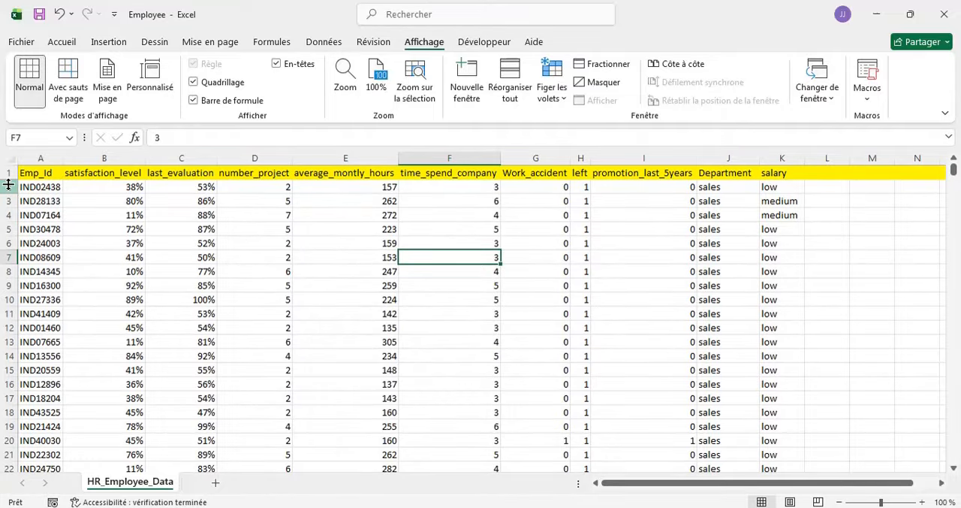
- Hide row 2, the first employee record below the headers
left_click(8, 184)
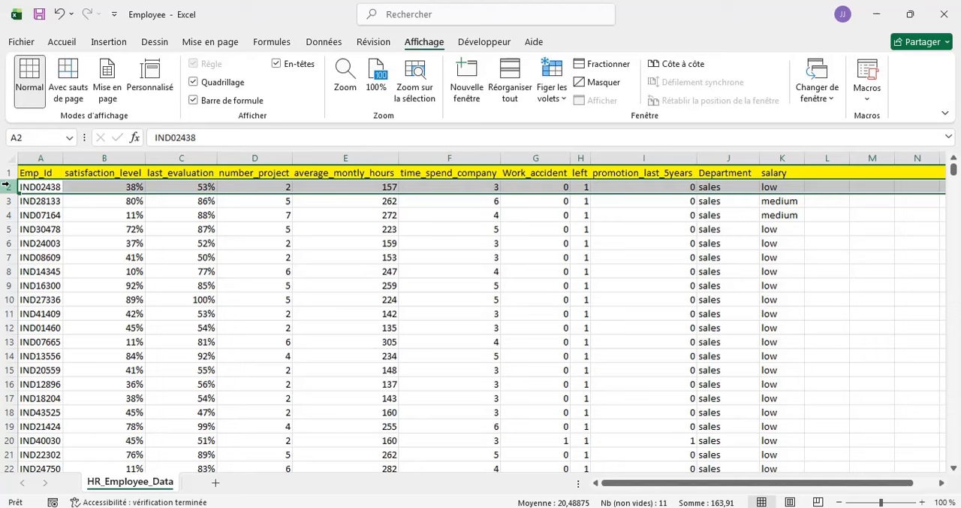
right_click(7, 185)
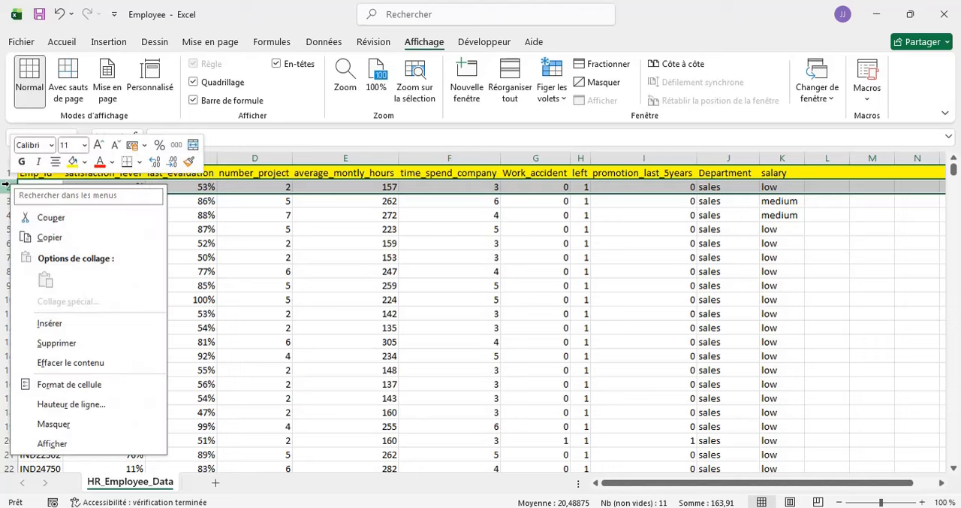
left_click(54, 425)
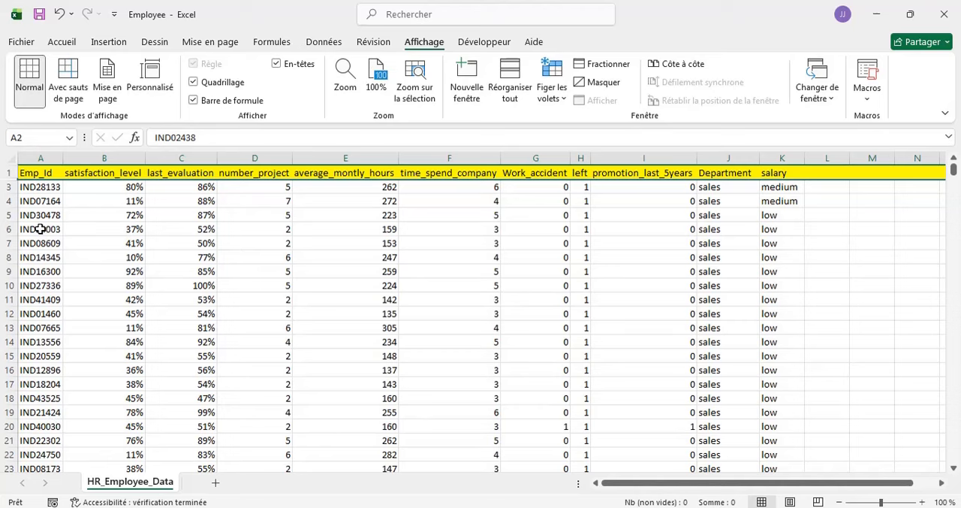
- Unhide row 2 between the header row and row 3
scroll(105, 248, "up", 2)
double_click(13, 179)
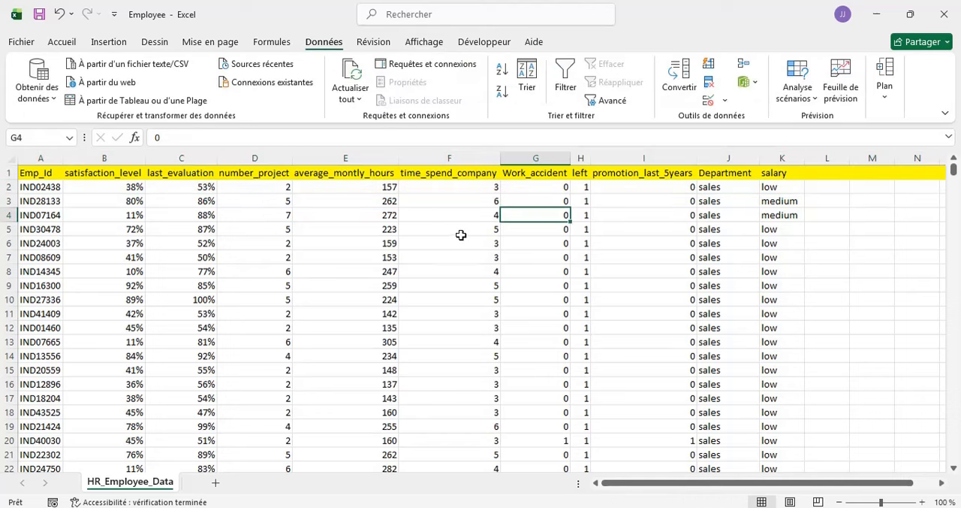
left_click(383, 253)
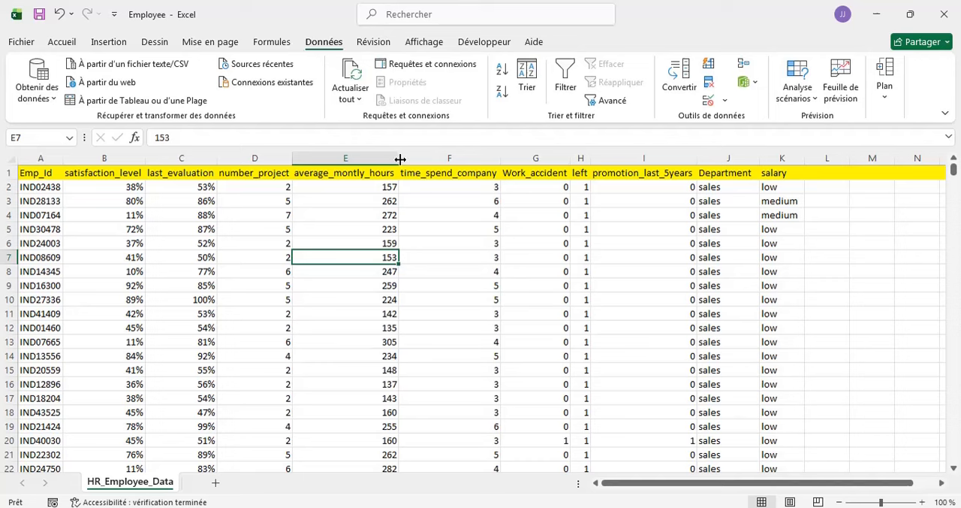
- Group the time_spend_company column in an outline
left_click(432, 155)
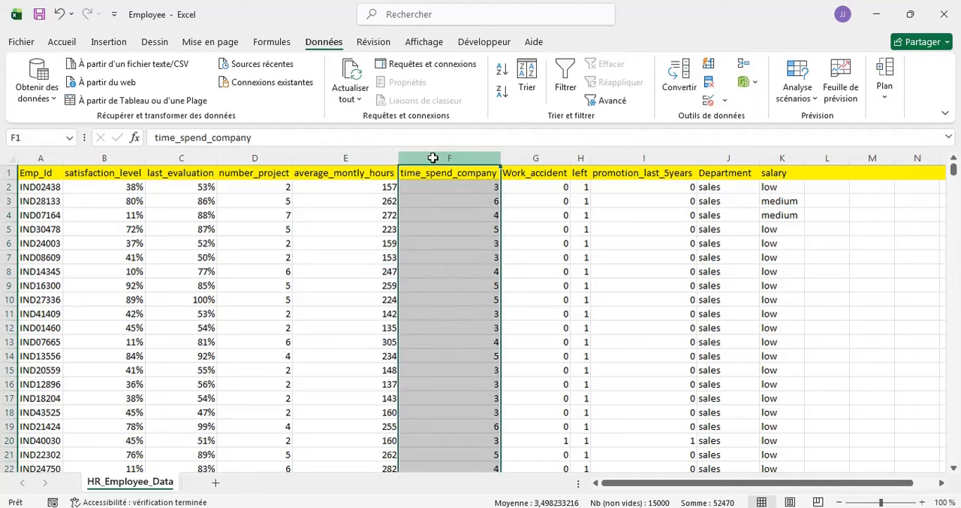
left_click(887, 102)
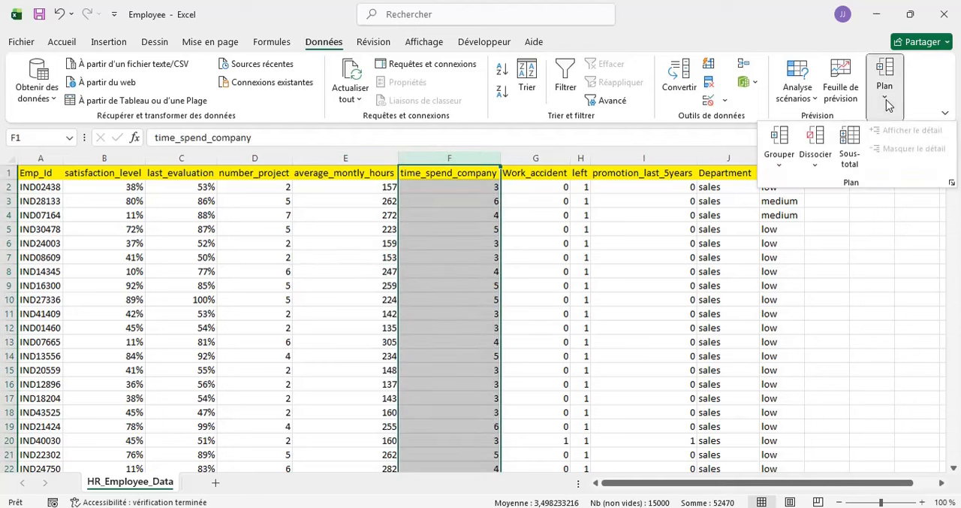
left_click(779, 143)
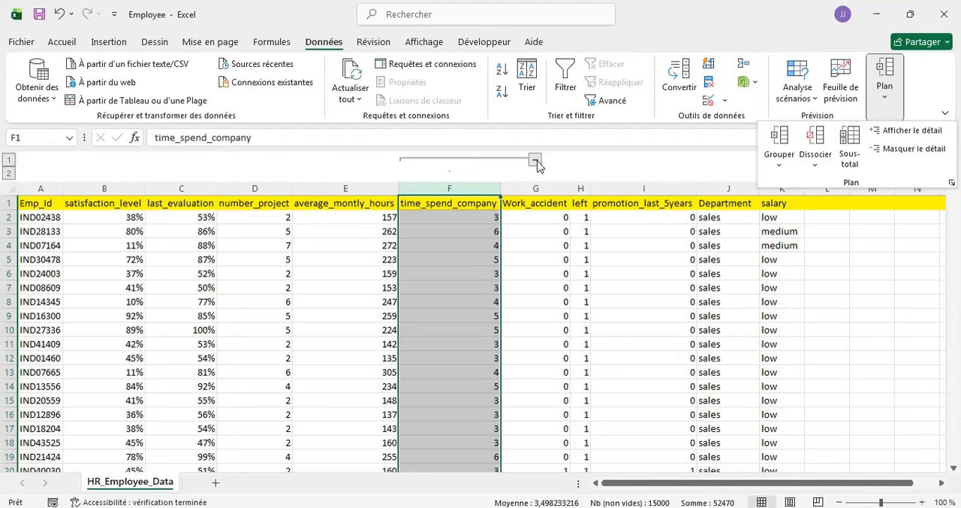
left_click(569, 286)
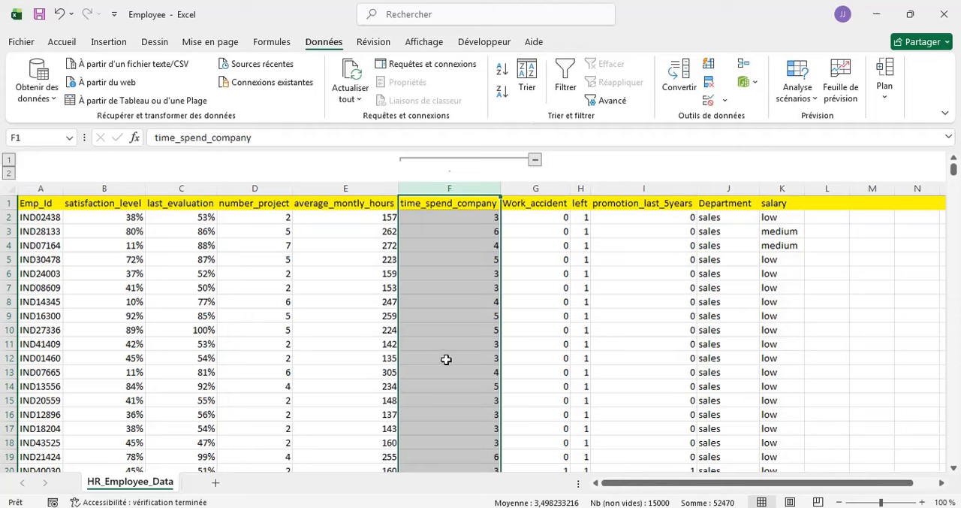
- Collapse and expand the grouped time_spend_company column several times, leaving the group collapsed
left_click(534, 161)
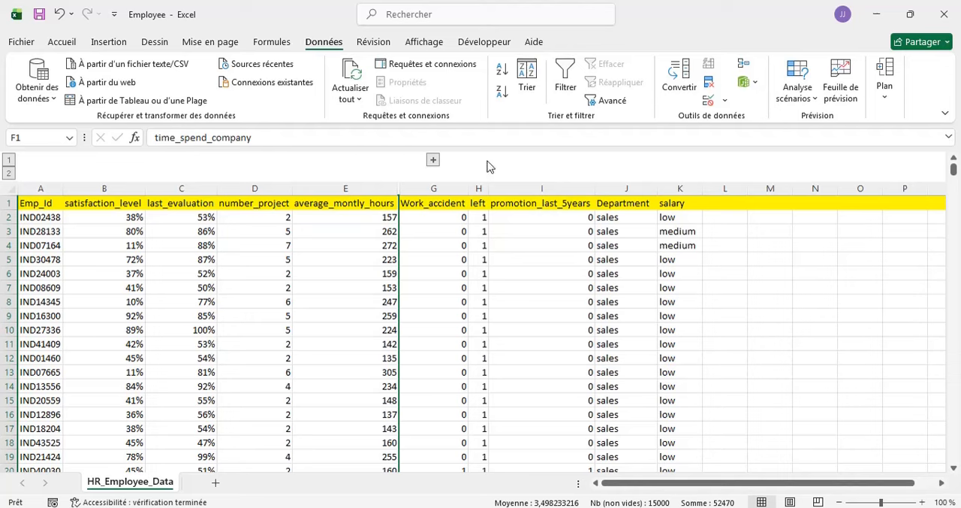
left_click(433, 160)
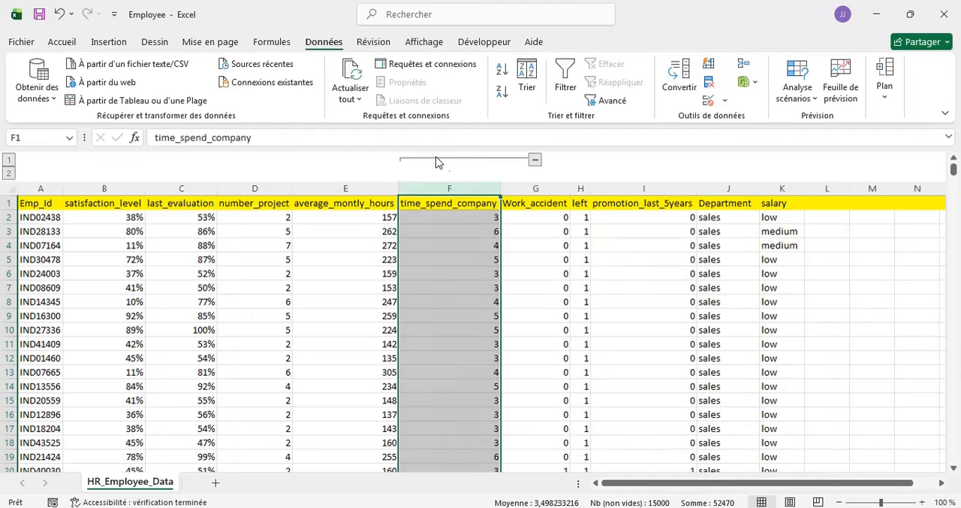
left_click(535, 161)
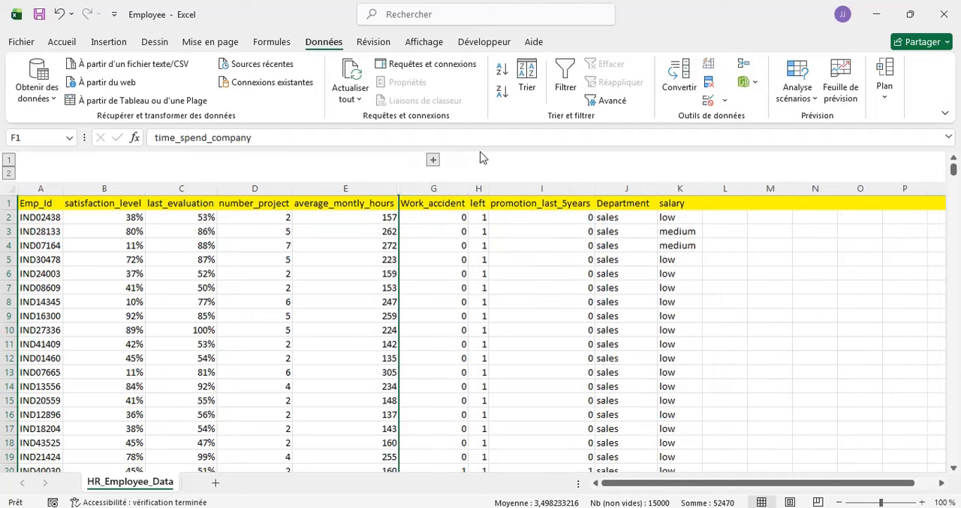
left_click(434, 160)
left_click(534, 160)
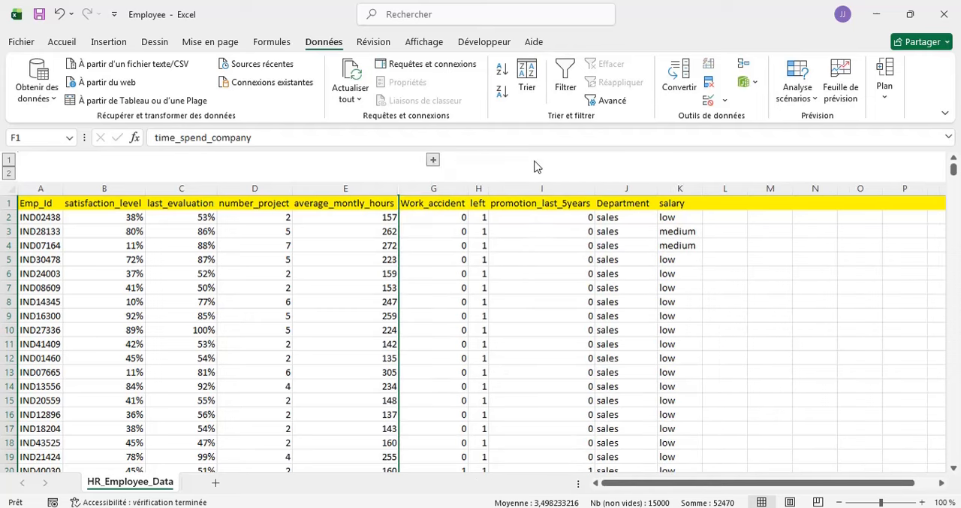
left_click(433, 160)
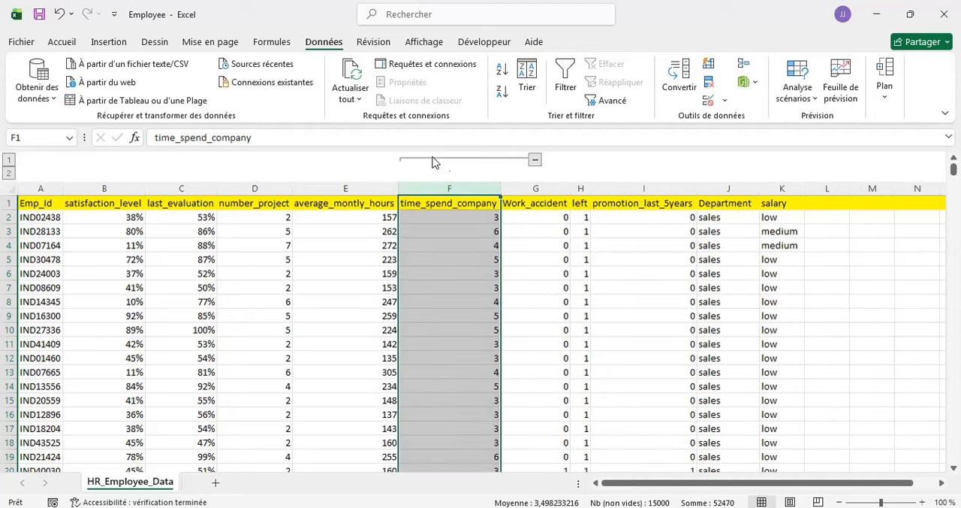
left_click(535, 161)
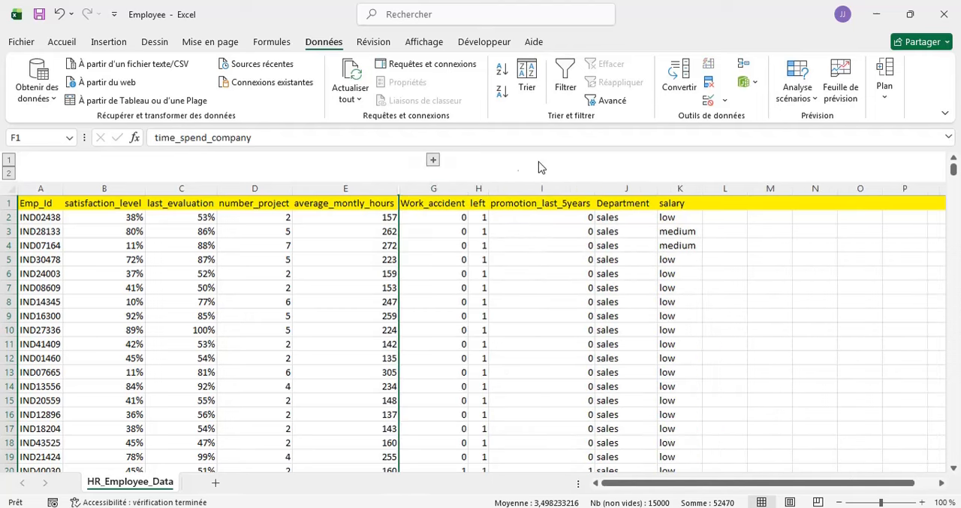
left_click(434, 160)
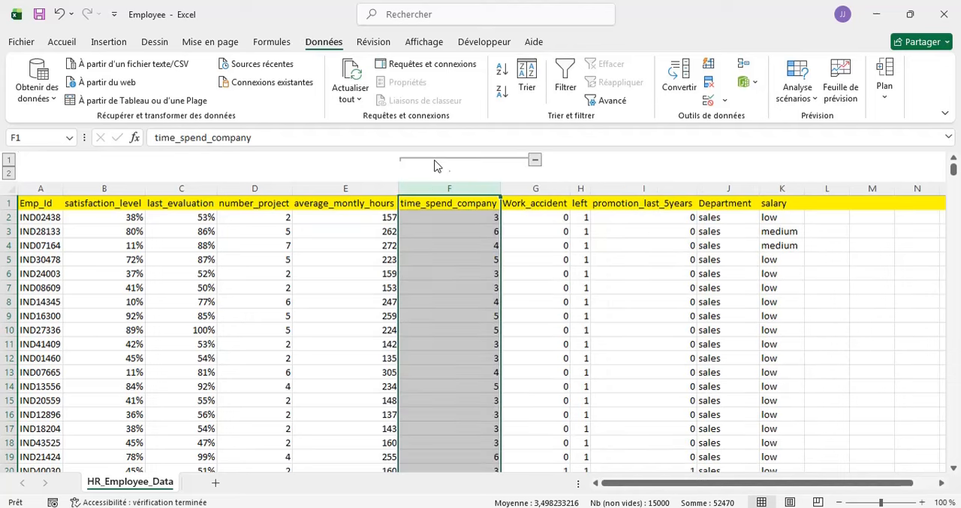
left_click(537, 162)
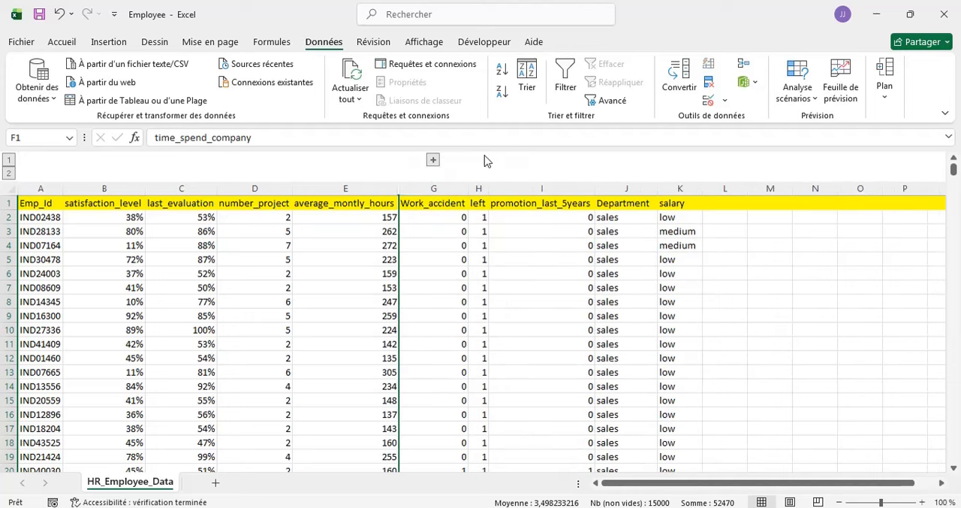
left_click(432, 161)
left_click(533, 162)
left_click(434, 159)
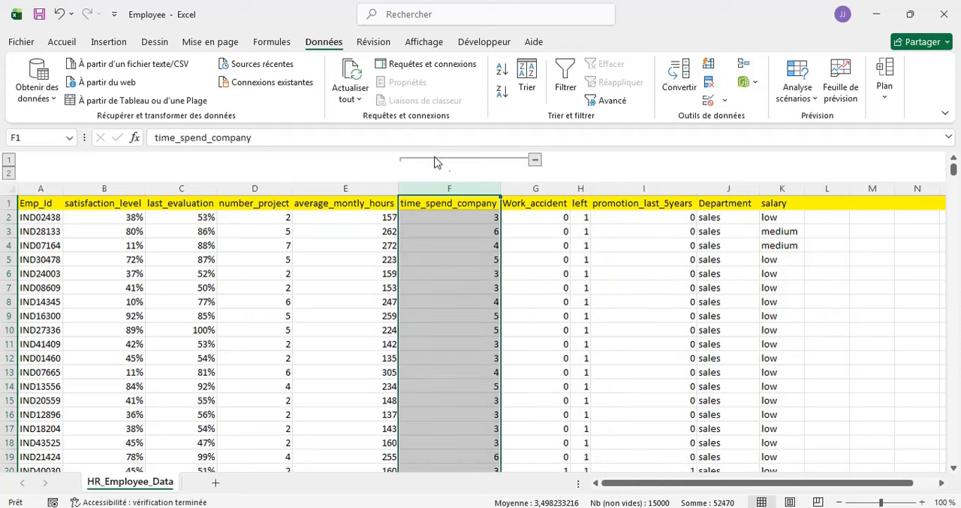
left_click(535, 160)
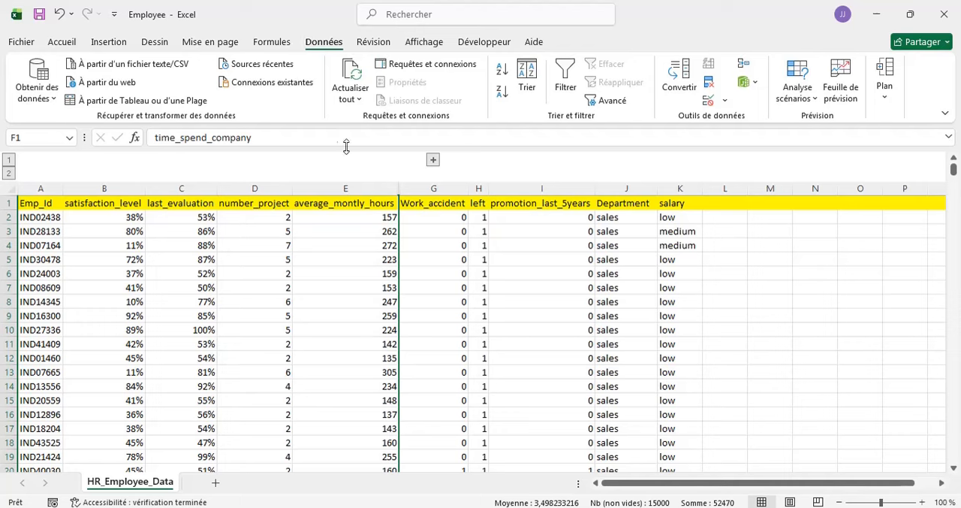
- Ungroup the collapsed time_spend_company column
left_click(883, 103)
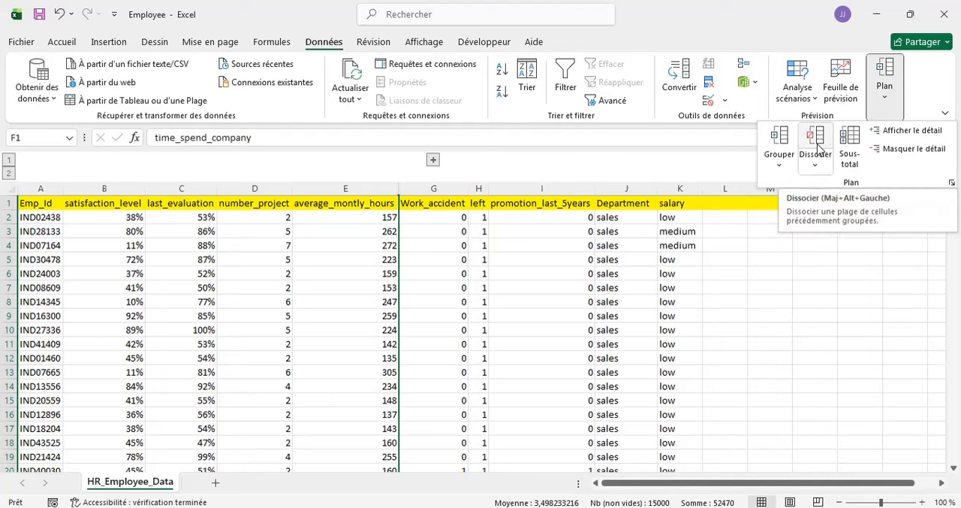
left_click(818, 143)
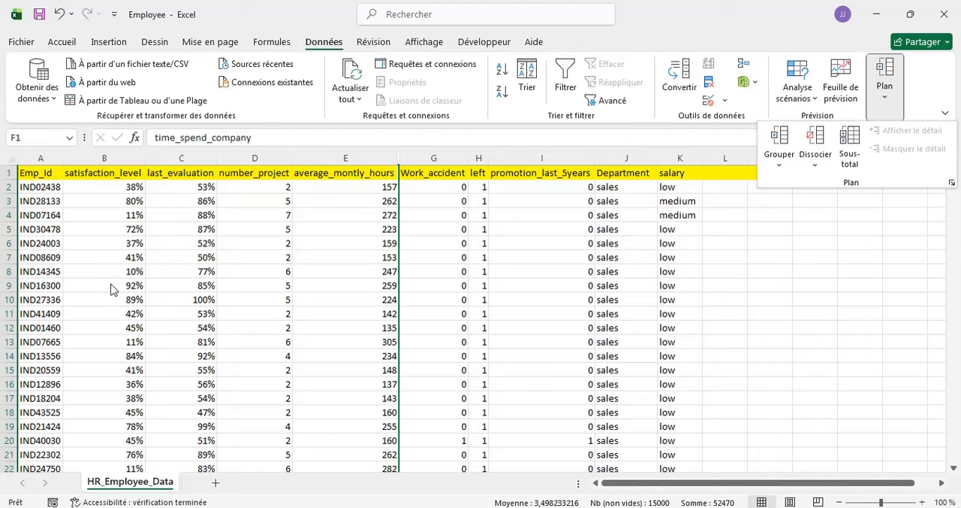
left_click(9, 233)
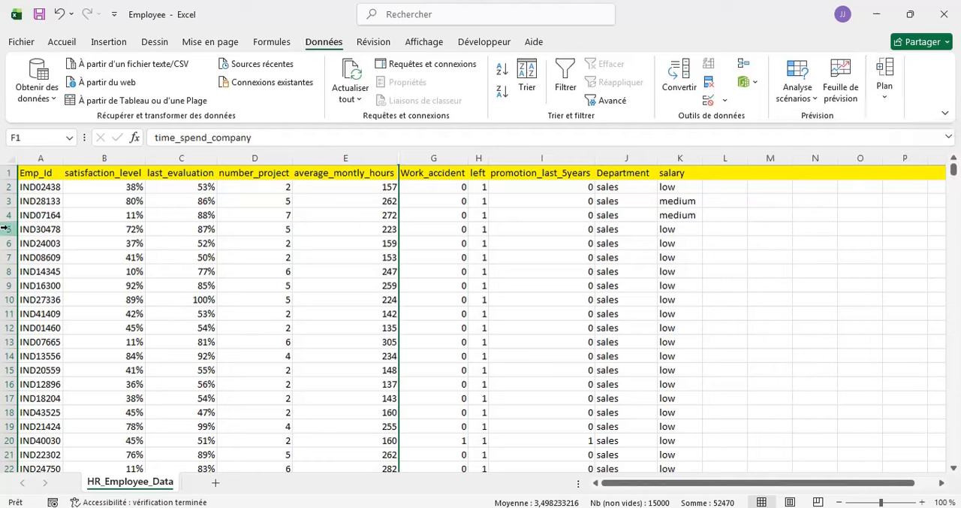
- Group row 5, the record with Emp_Id IND30478, in an outline
left_click(8, 229)
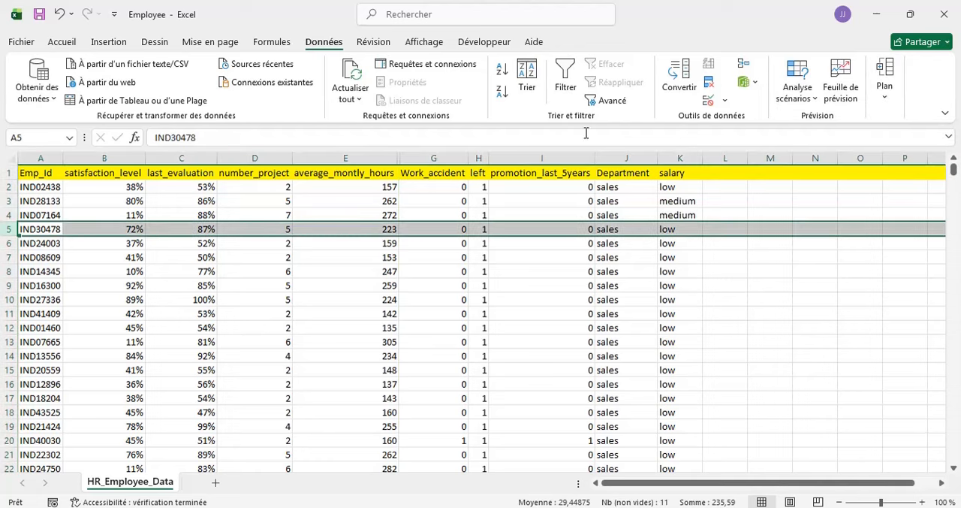
left_click(890, 96)
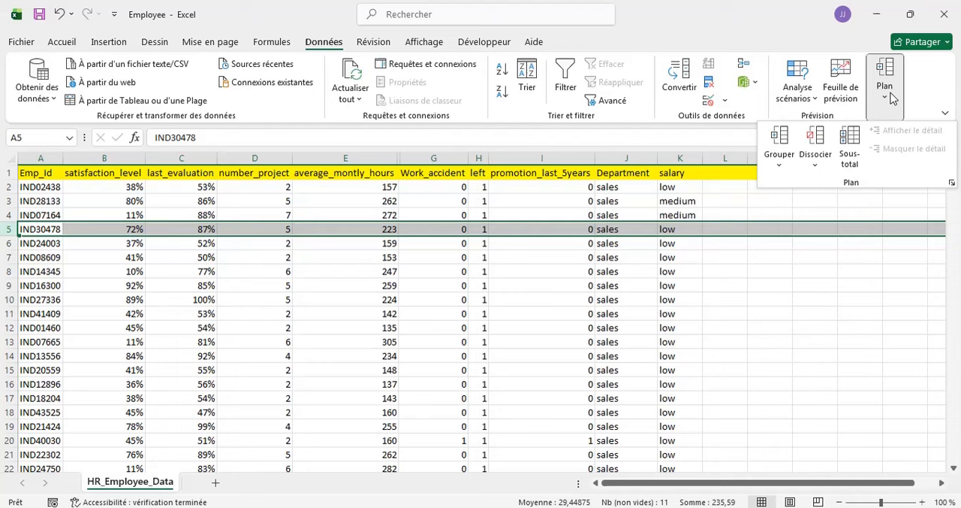
left_click(779, 161)
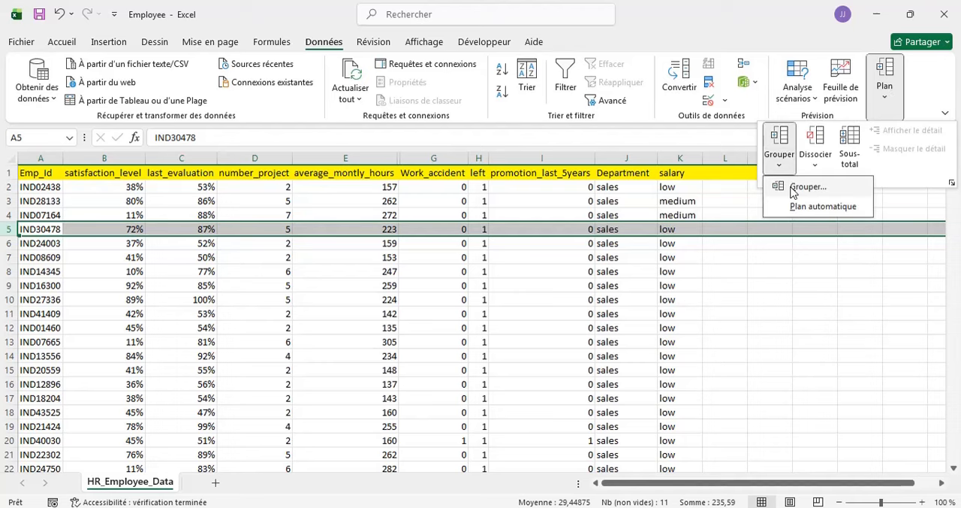
left_click(792, 189)
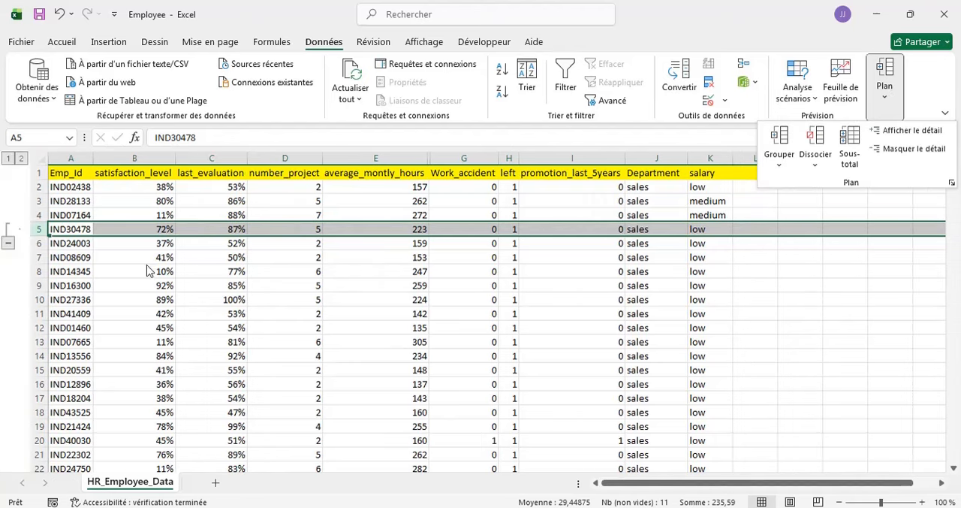
- Collapse and expand the grouped row 5 several times using both outline levels and the group's own toggle, leaving it expanded
left_click(6, 159)
left_click(6, 159)
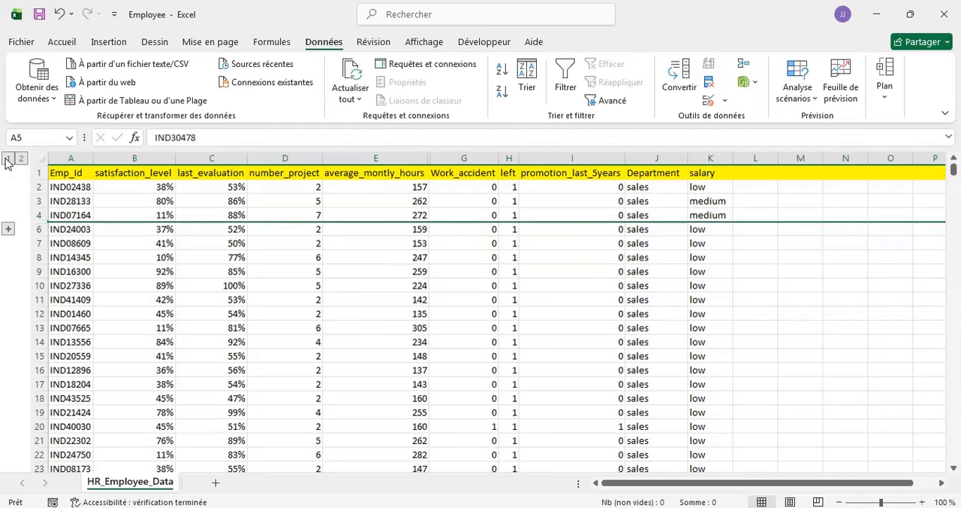
left_click(21, 159)
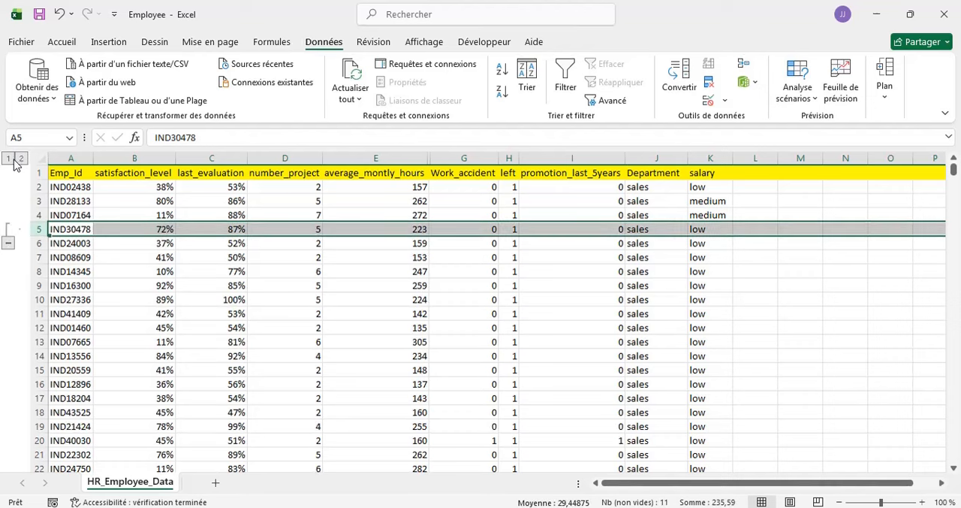
left_click(8, 160)
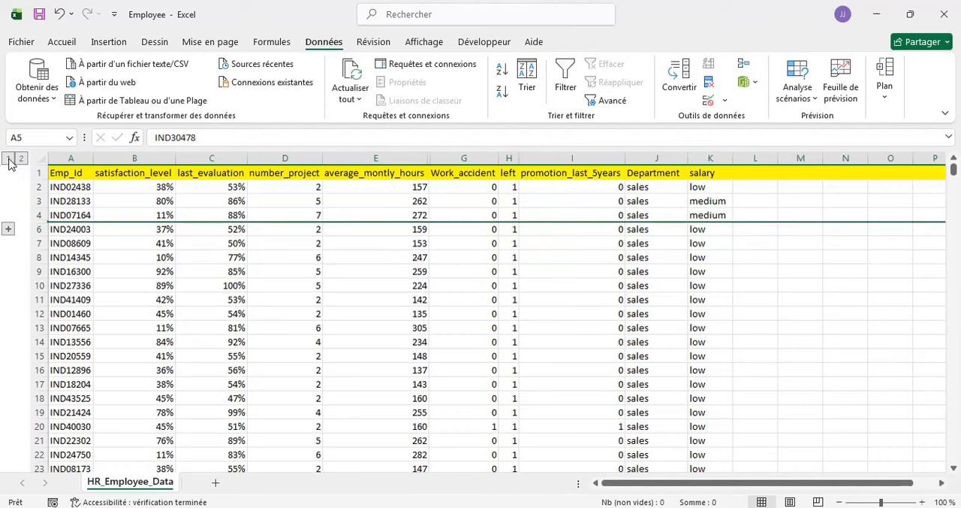
left_click(22, 159)
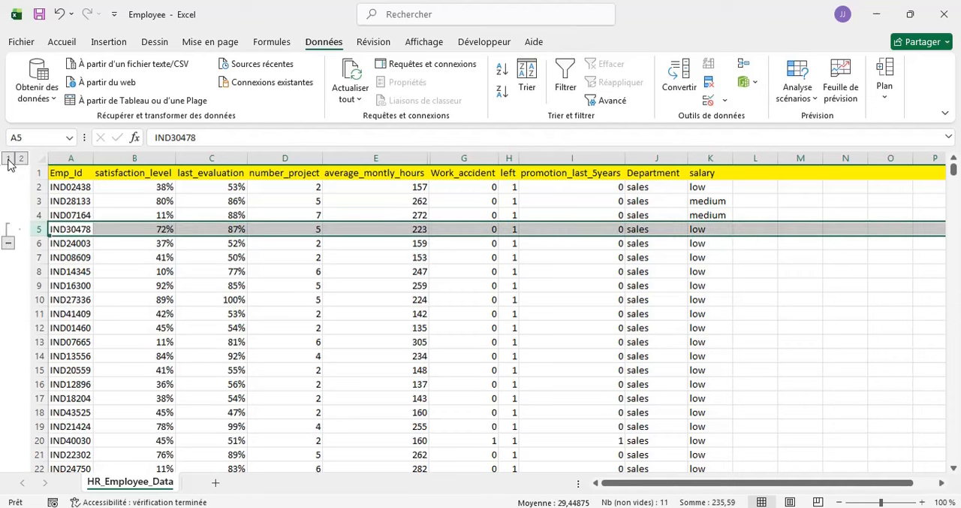
left_click(8, 160)
left_click(8, 245)
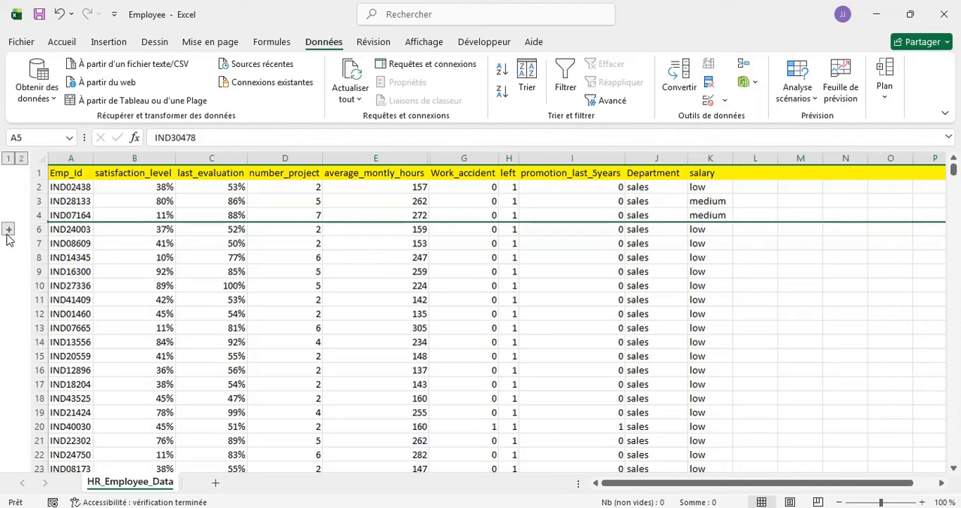
left_click(8, 233)
left_click(8, 240)
left_click(9, 230)
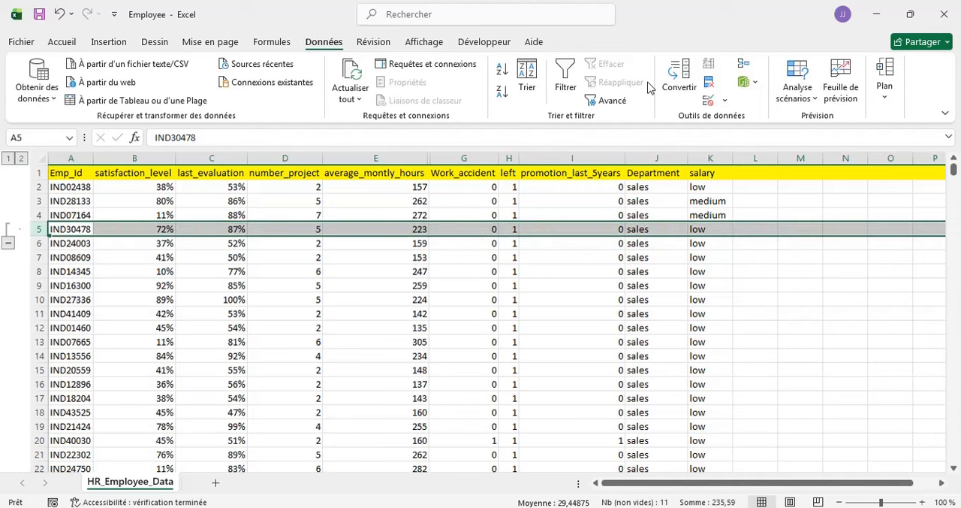
- Ungroup row 5 to remove its outline
left_click(888, 89)
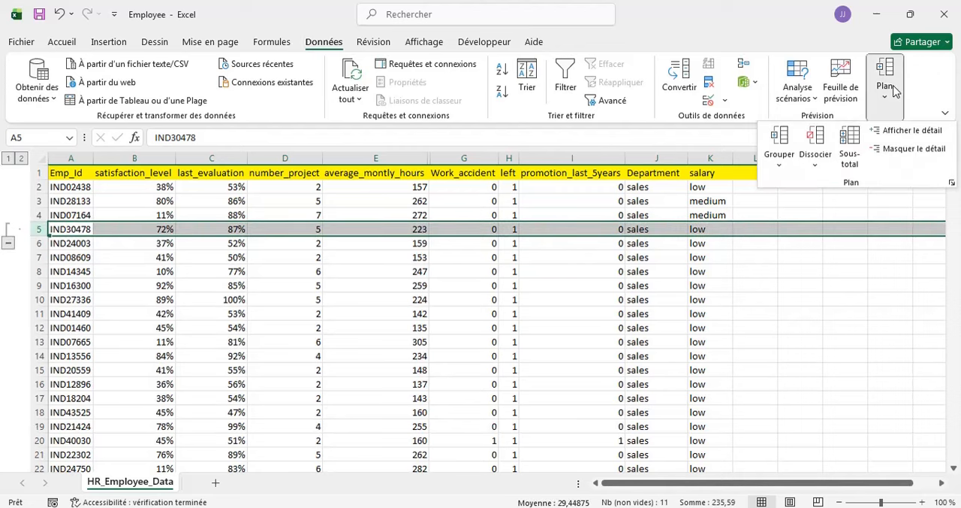
left_click(822, 149)
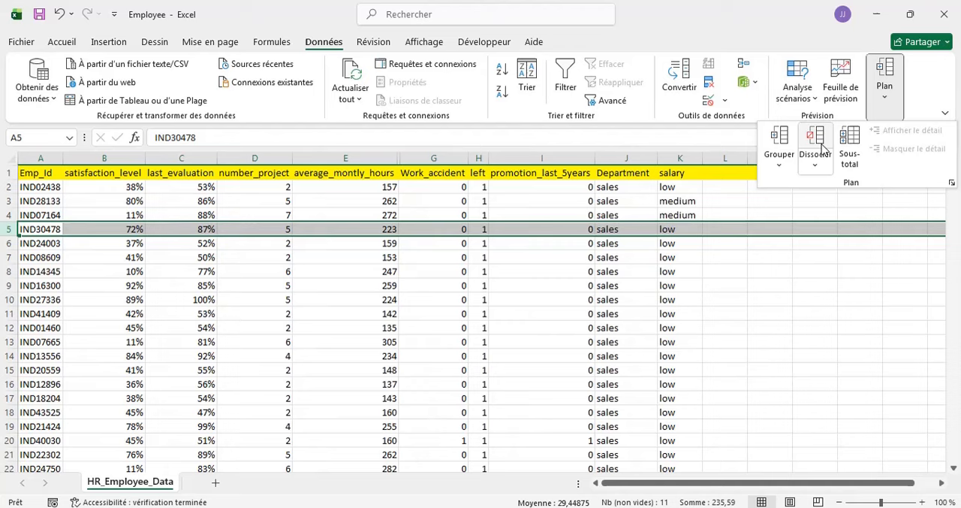
left_click(648, 266)
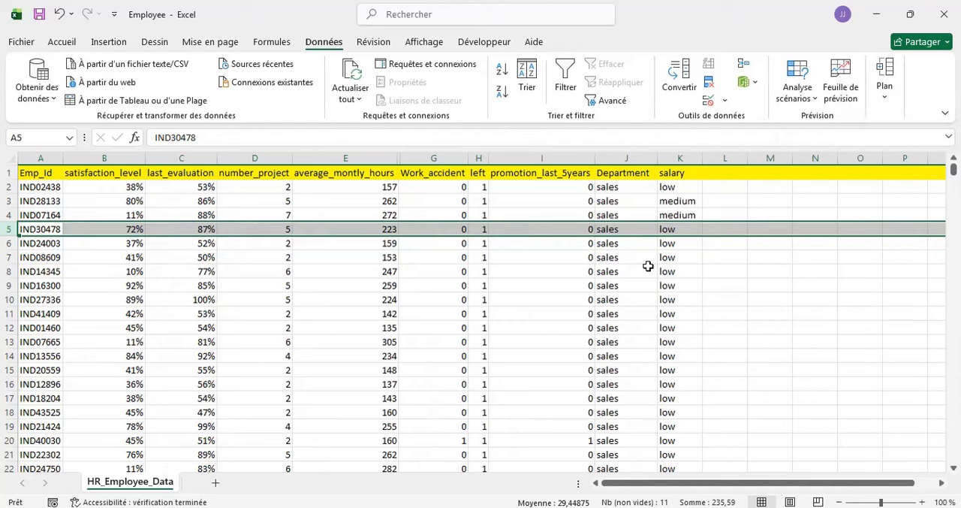
scroll(264, 230, "up", 3)
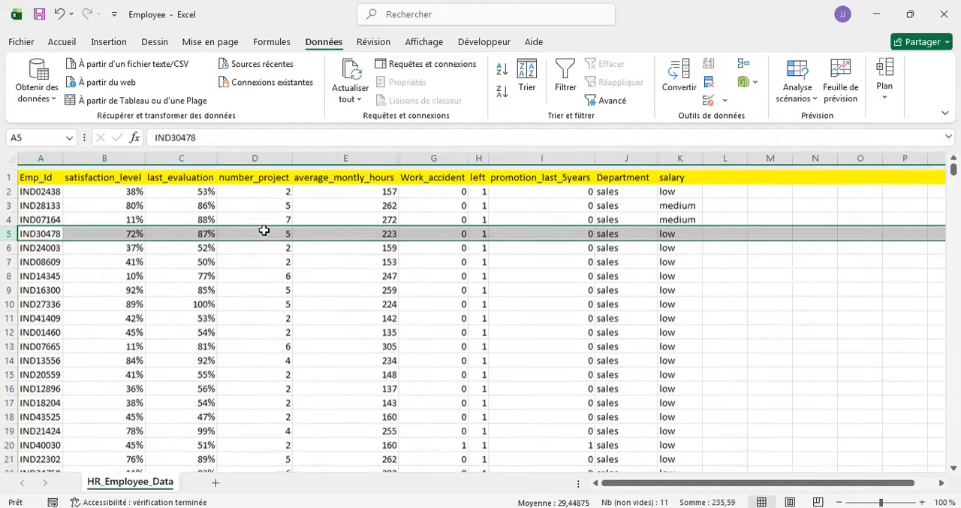
scroll(265, 231, "right", 1)
scroll(264, 231, "left", 2)
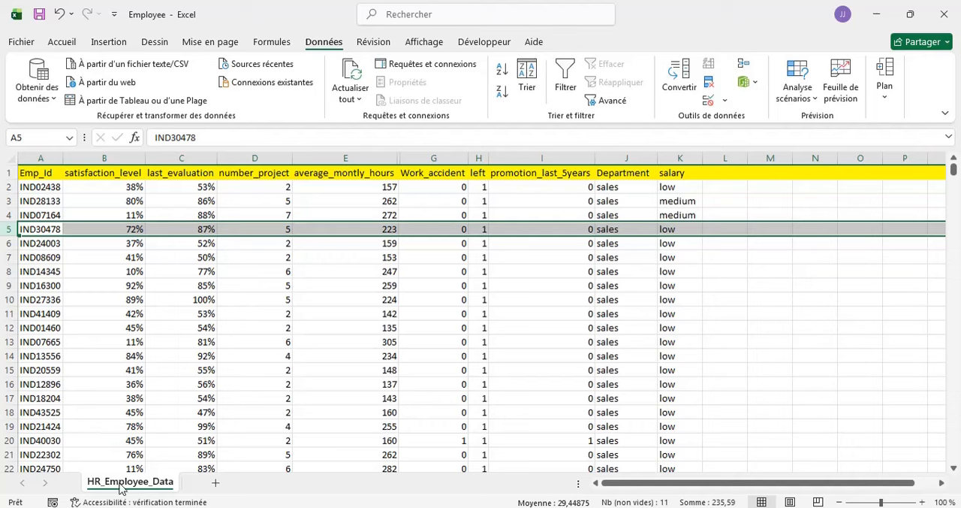
- Switch to the PROJECT EXCEL workbook and look over the number series, lists and calculation tables on Feuil1
mouse_move(600, 507)
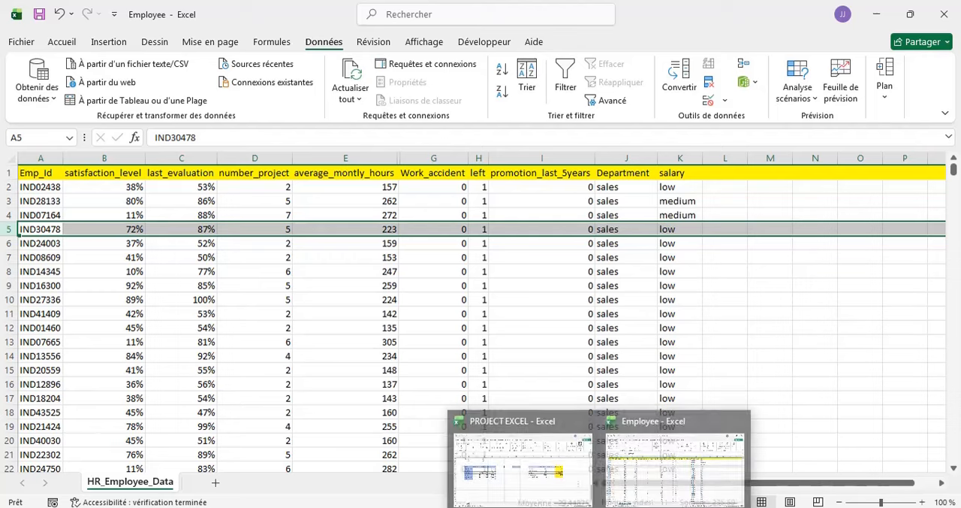
left_click(516, 461)
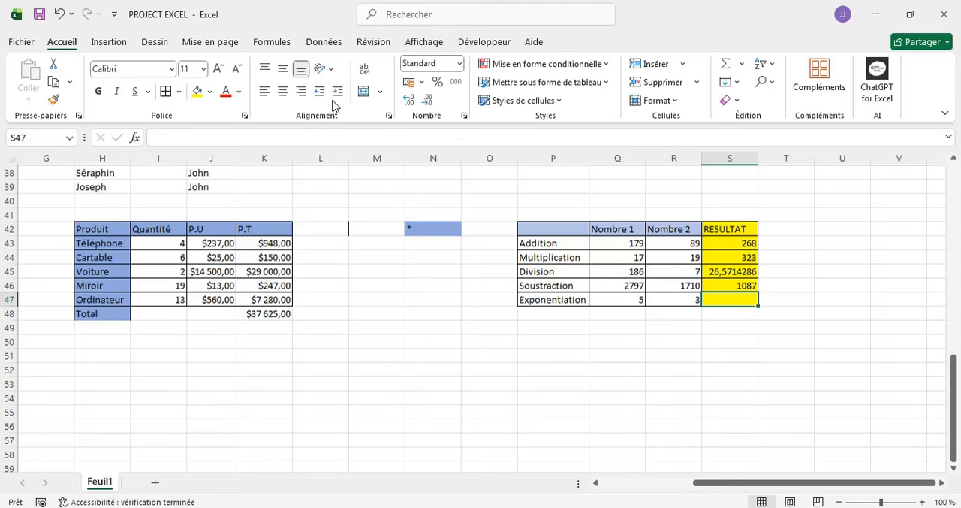
scroll(321, 317, "up", 12)
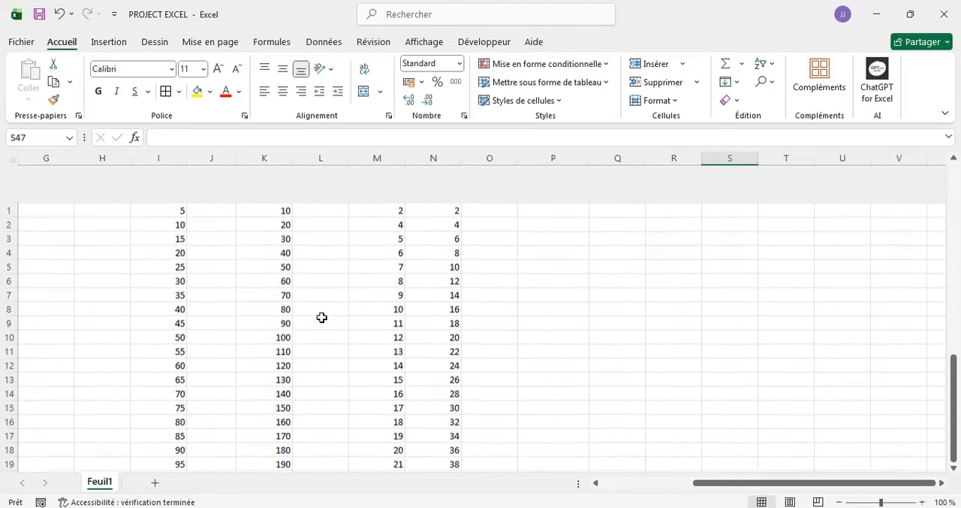
scroll(321, 317, "down", 19)
scroll(321, 317, "down", 10)
scroll(321, 317, "up", 20)
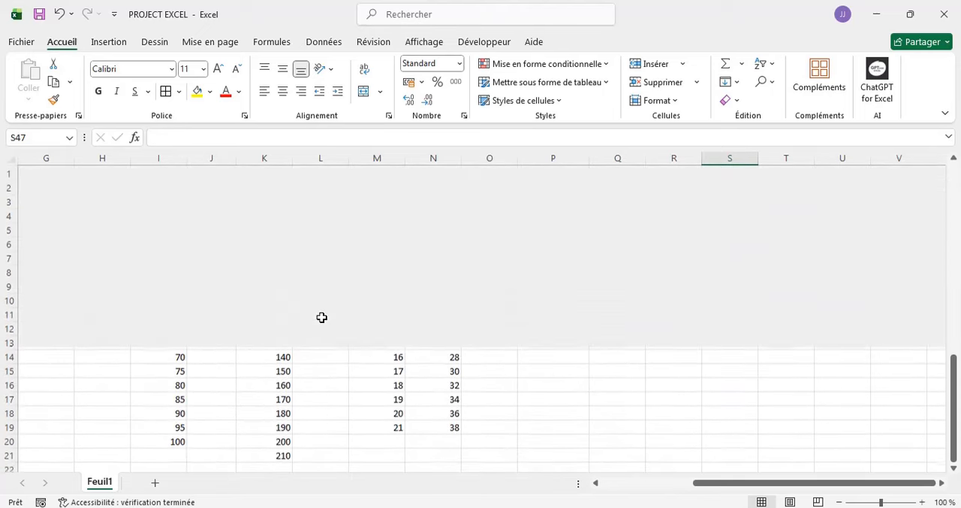
scroll(321, 317, "down", 5)
scroll(321, 317, "up", 1)
scroll(321, 317, "down", 5)
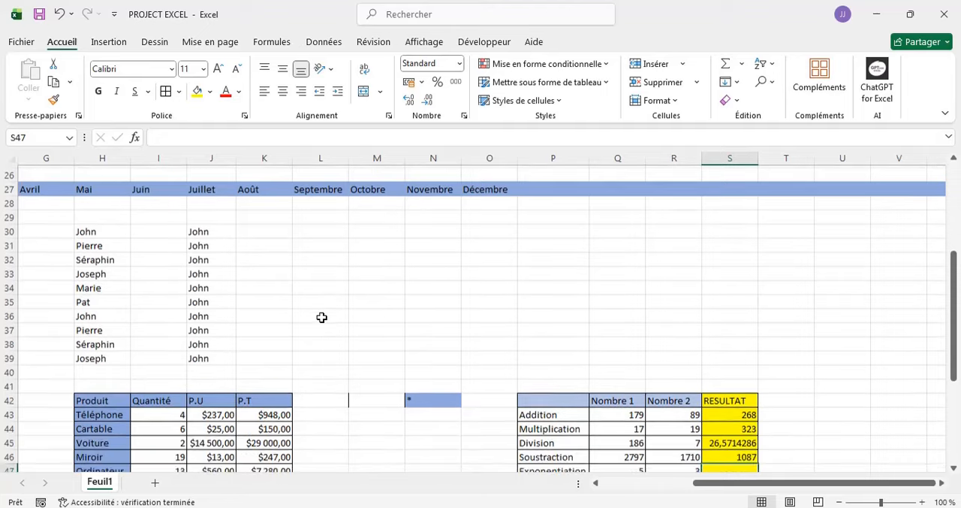
scroll(322, 317, "down", 1)
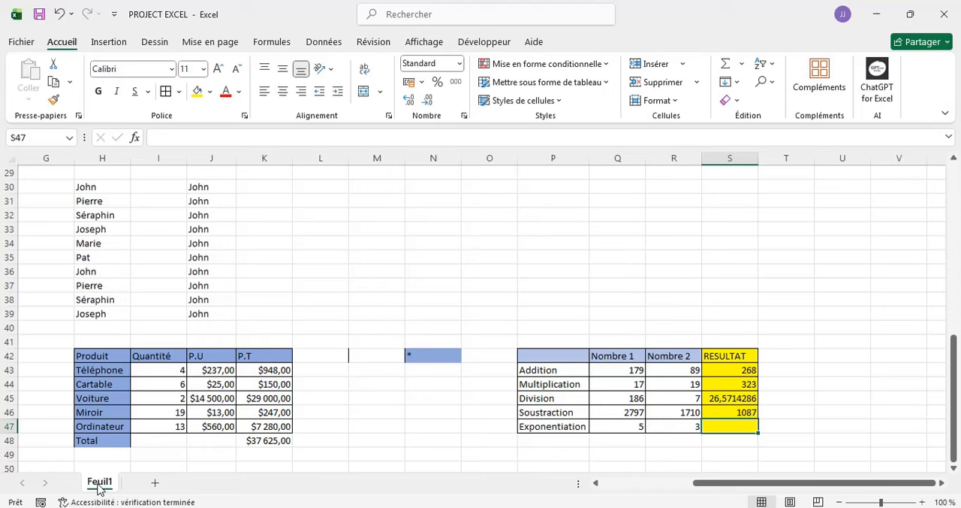
- Add a new sheet after Feuil1 and name it OPERATION
left_click(157, 484)
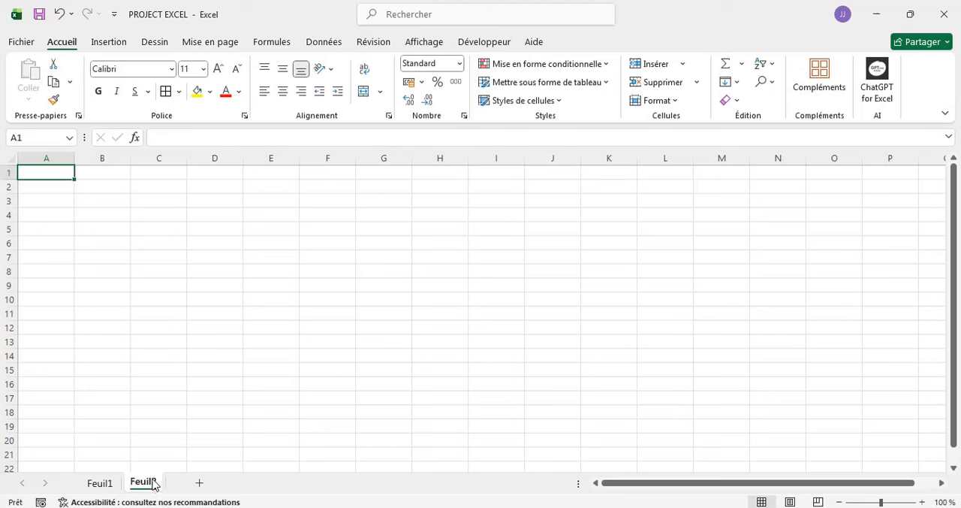
double_click(154, 482)
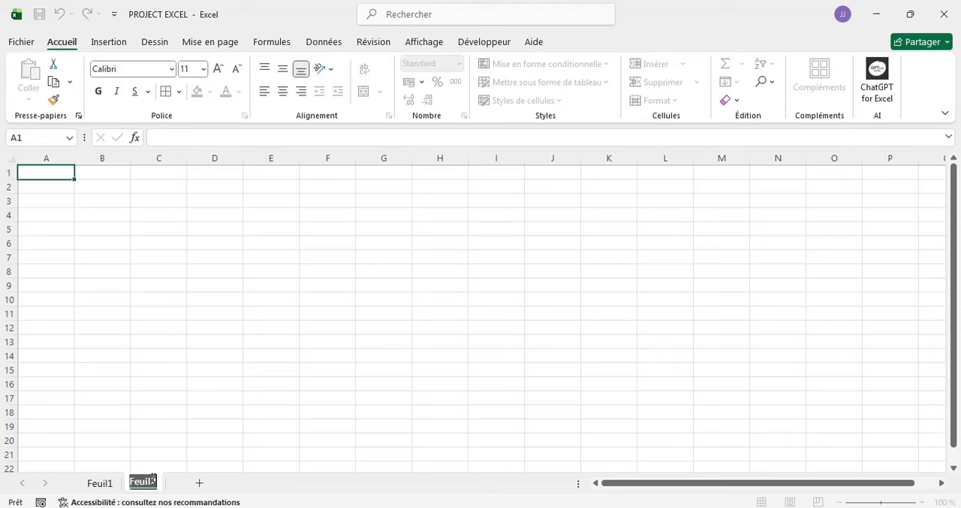
type("OP")
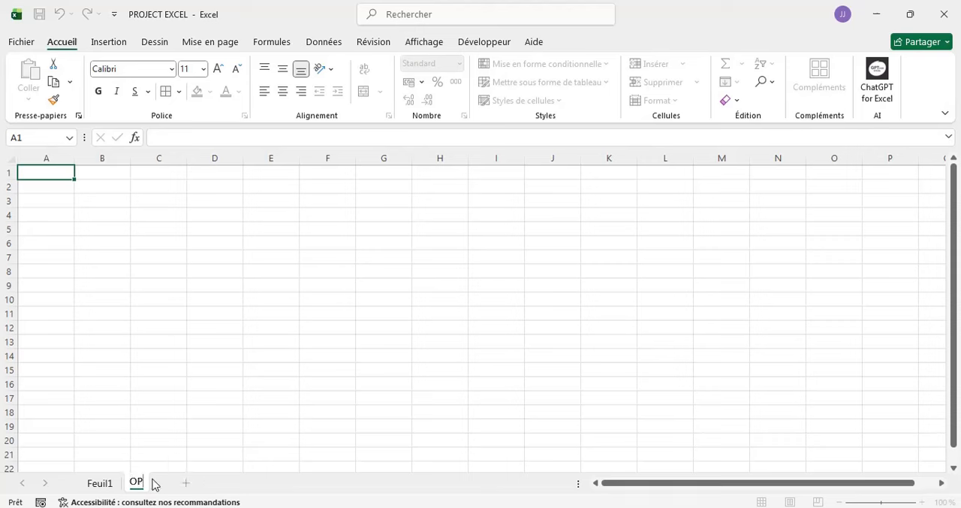
type("ERATION")
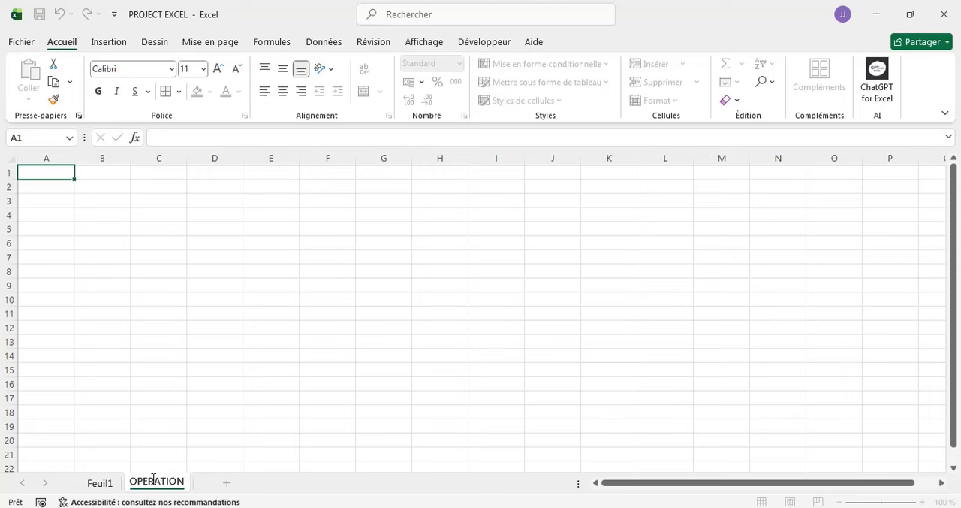
- Rename the Feuil1 sheet to INCREM
left_click(100, 487)
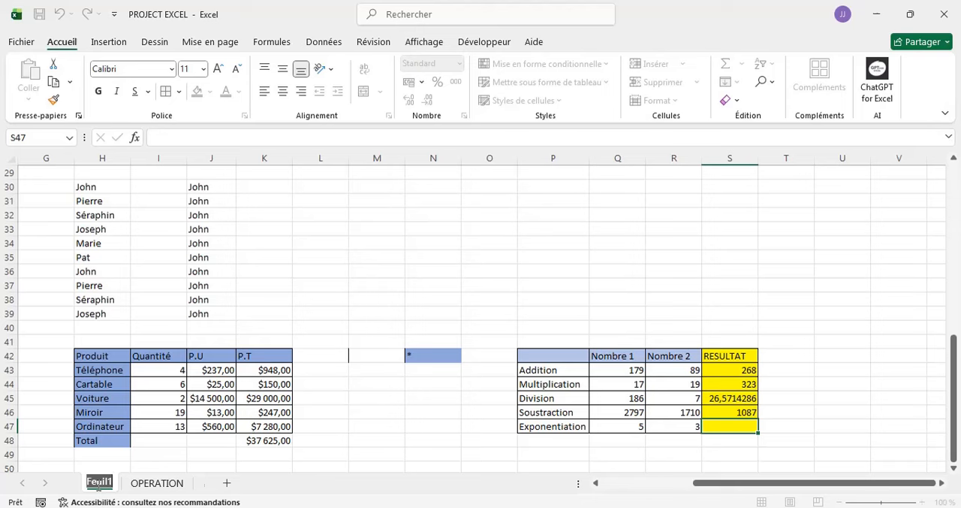
type("INCREM")
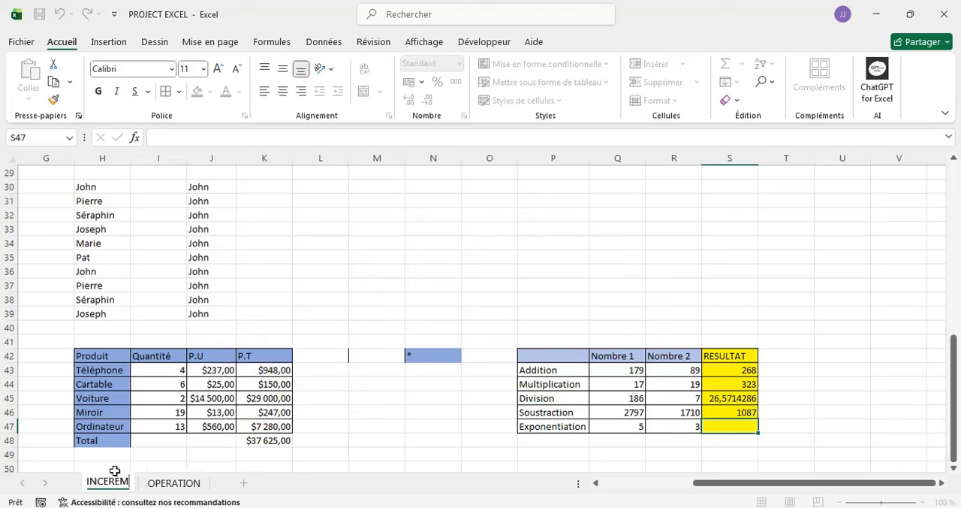
key("BackSpace")
key("BackSpace")
key("BackSpace")
type("REM")
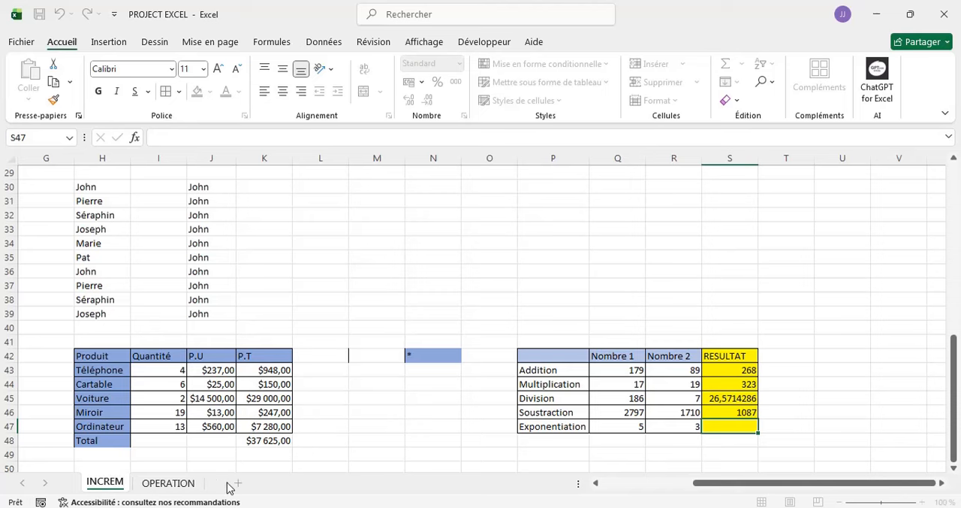
key("Return")
- Add a new blank sheet between INCREM and OPERATION, keeping its default name
left_click(238, 484)
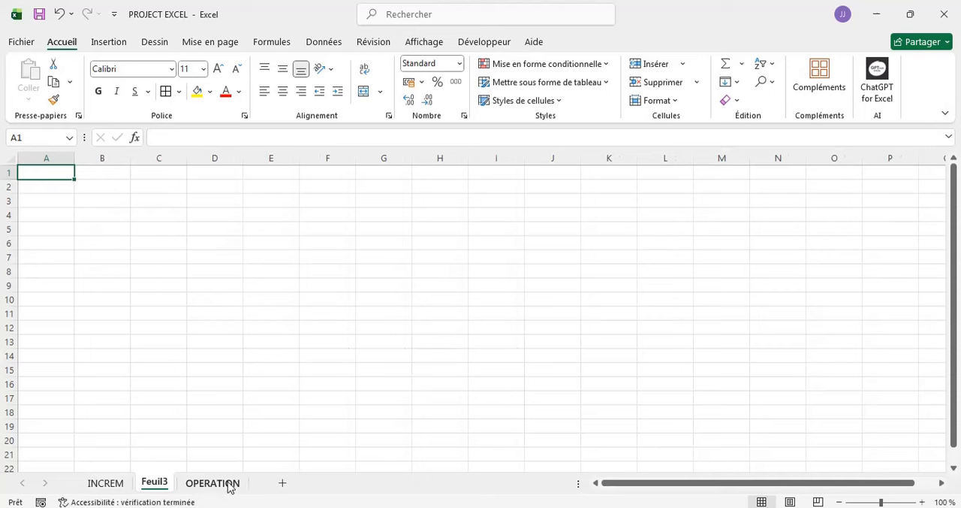
double_click(155, 481)
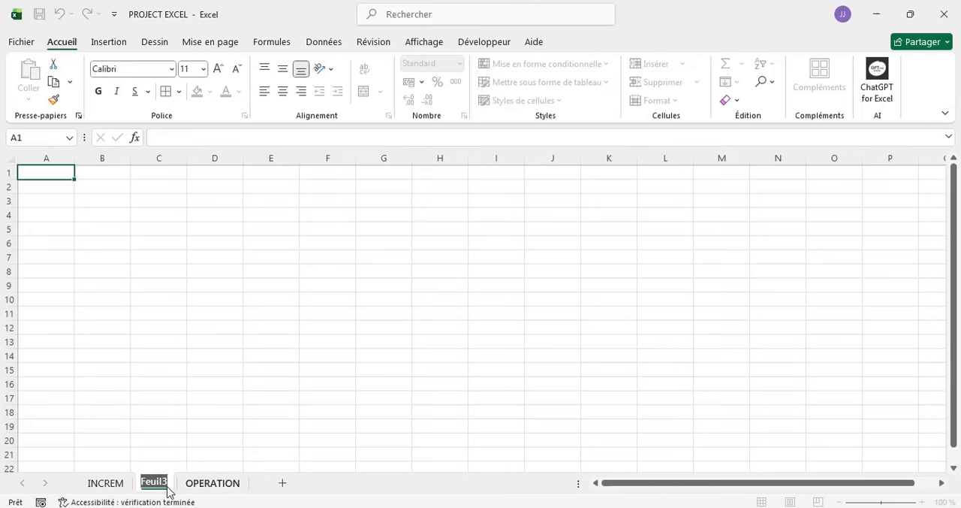
left_click(253, 407)
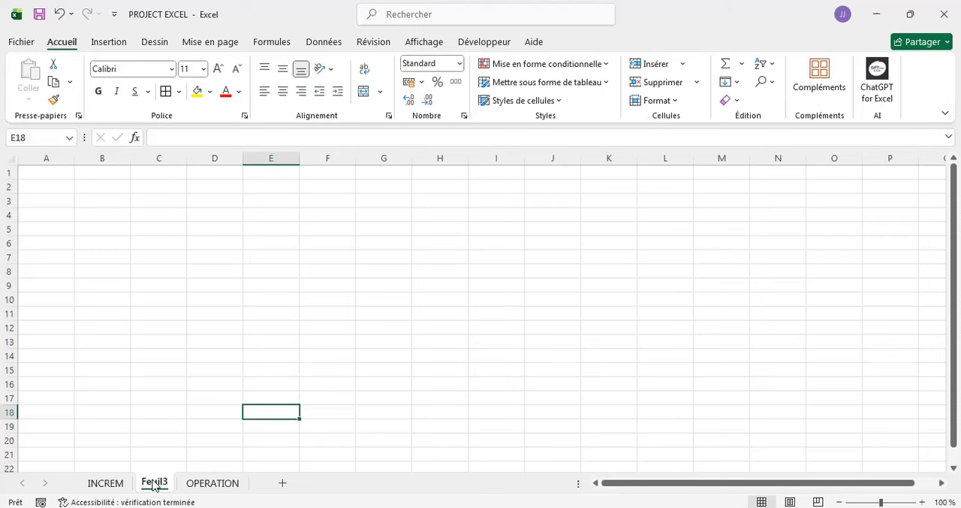
- Reorder the sheets by moving Feuil3 after OPERATION and OPERATION ahead of INCREM
left_click_drag(152, 484, 248, 482)
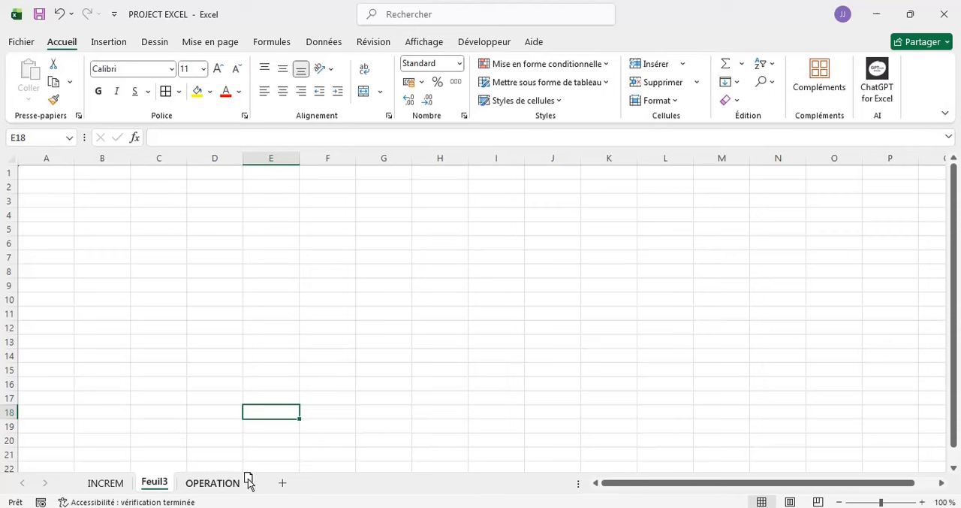
mouse_move(149, 482)
left_mouse_down()
mouse_move(221, 481)
mouse_move(137, 482)
left_mouse_up()
left_click(219, 482)
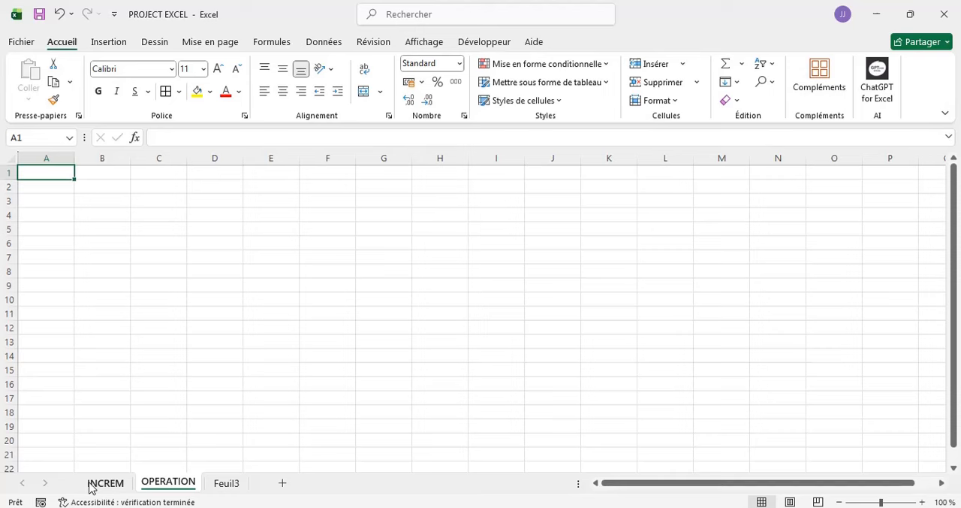
left_click_drag(160, 486, 81, 489)
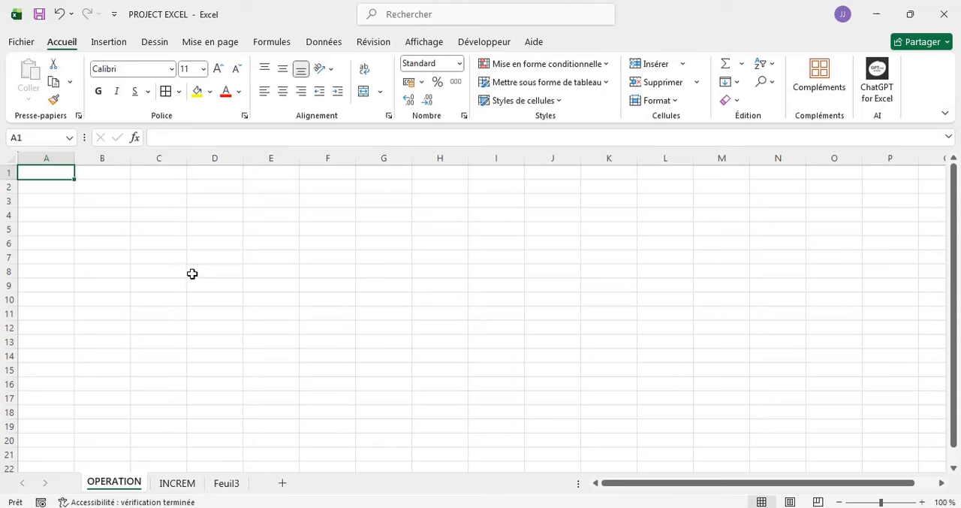
- Colour the OPERATION sheet's tab standard red
right_click(137, 486)
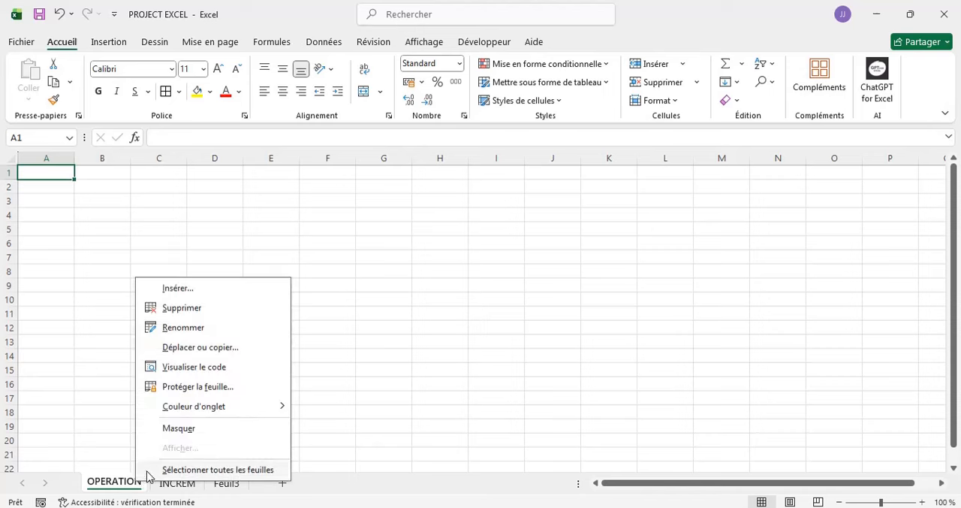
mouse_move(211, 411)
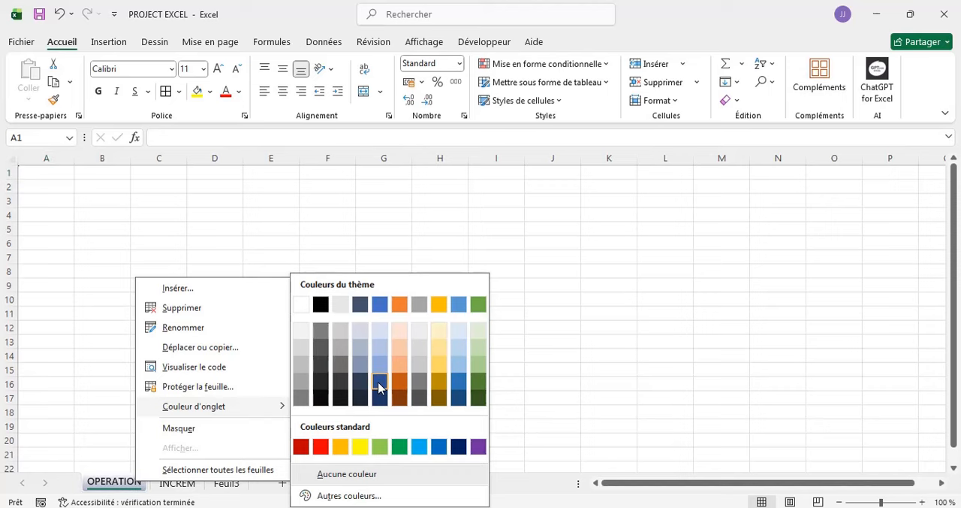
left_click(321, 448)
- Colour the INCREM sheet's tab dark blue from the theme colours
left_click(187, 485)
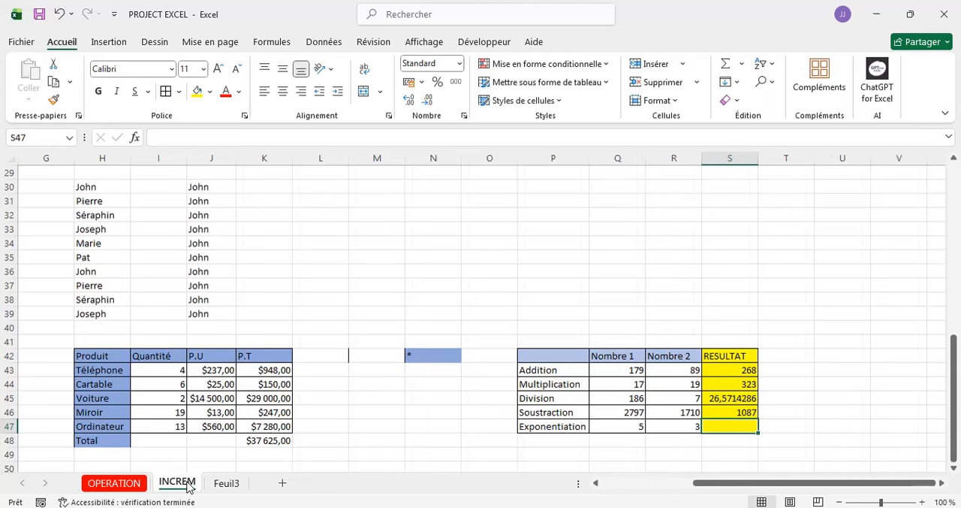
right_click(190, 485)
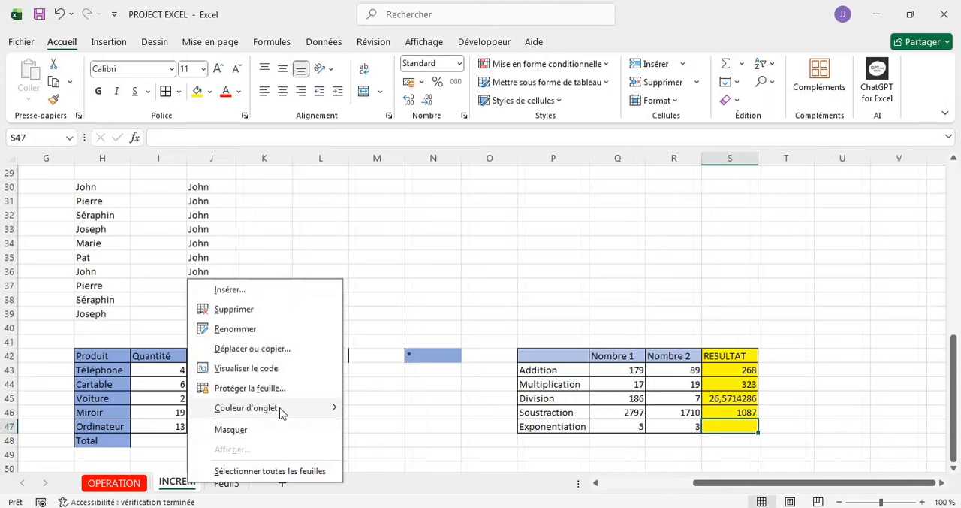
mouse_move(279, 409)
left_click(433, 398)
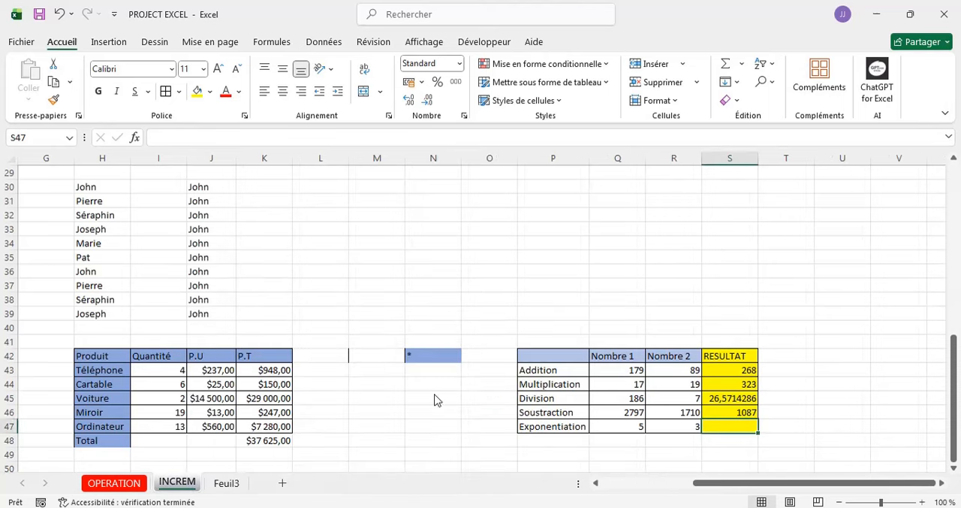
- Colour the Feuil3 sheet's tab standard yellow
left_click(228, 481)
right_click(226, 481)
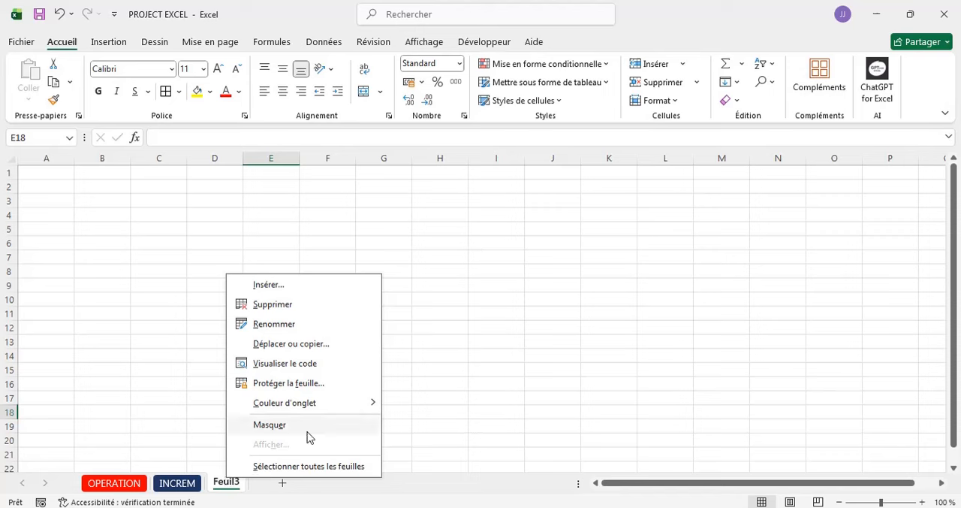
mouse_move(346, 413)
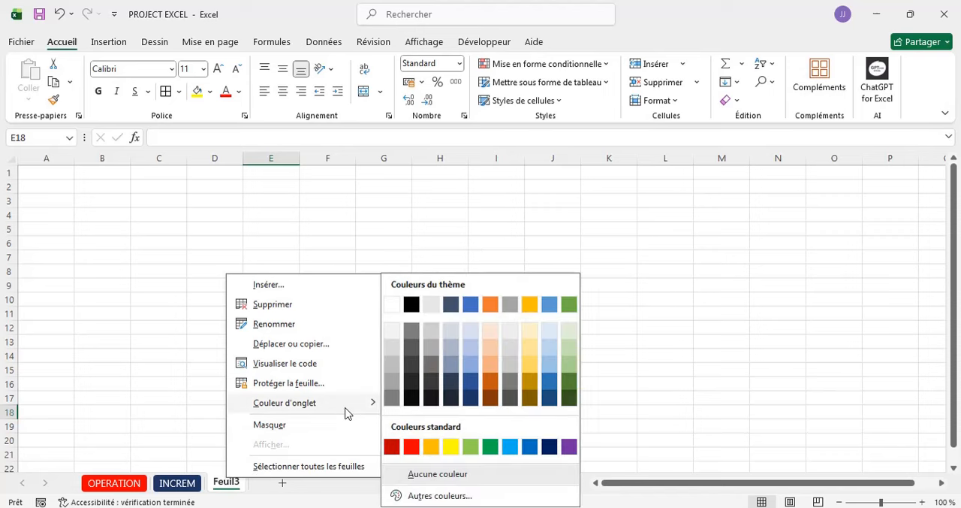
left_click(450, 449)
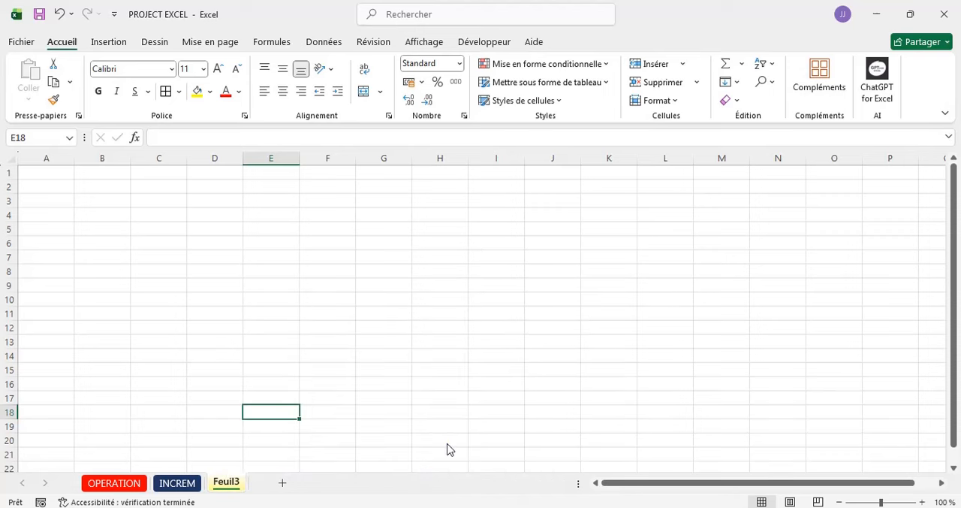
- Switch among the OPERATION, INCREM and Feuil3 sheets to compare their coloured tabs when active and inactive
left_click(109, 485)
left_click(177, 482)
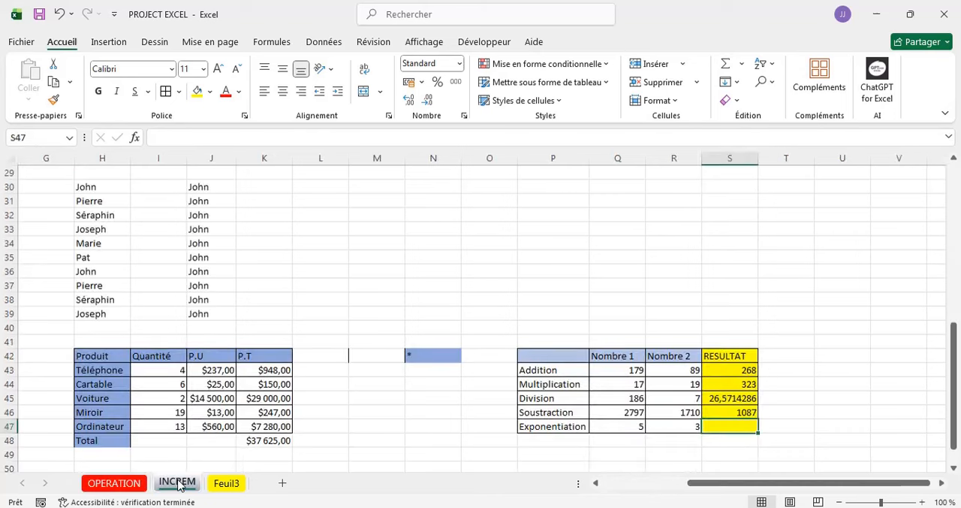
left_click(127, 487)
left_click(176, 485)
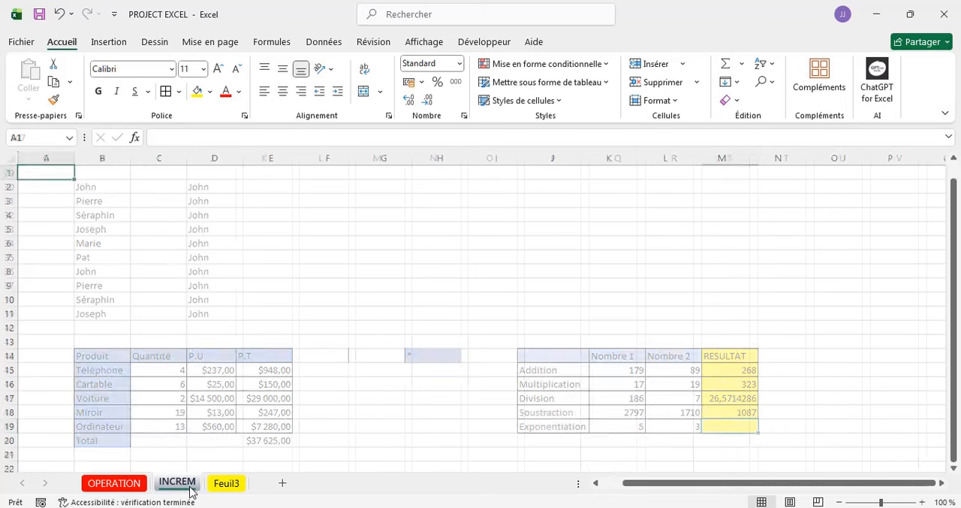
left_click(232, 489)
left_click(174, 485)
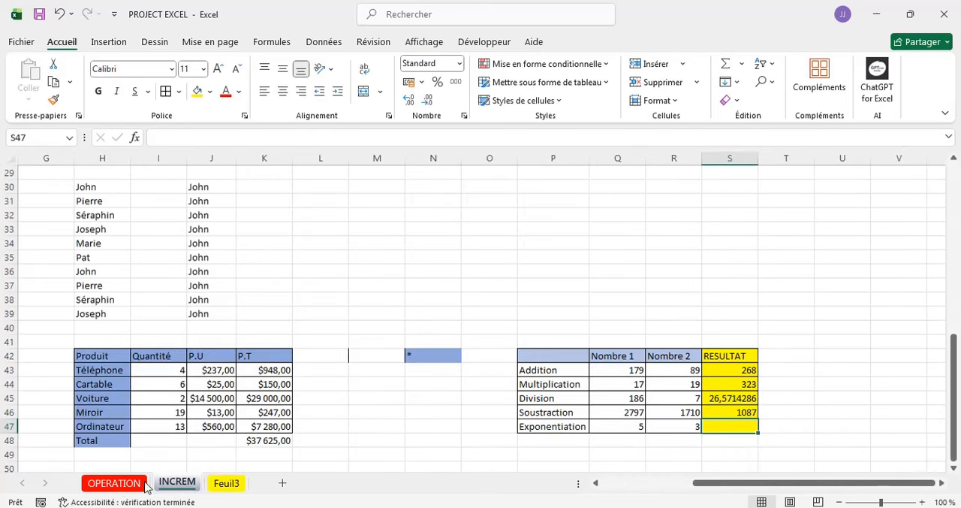
left_click(114, 487)
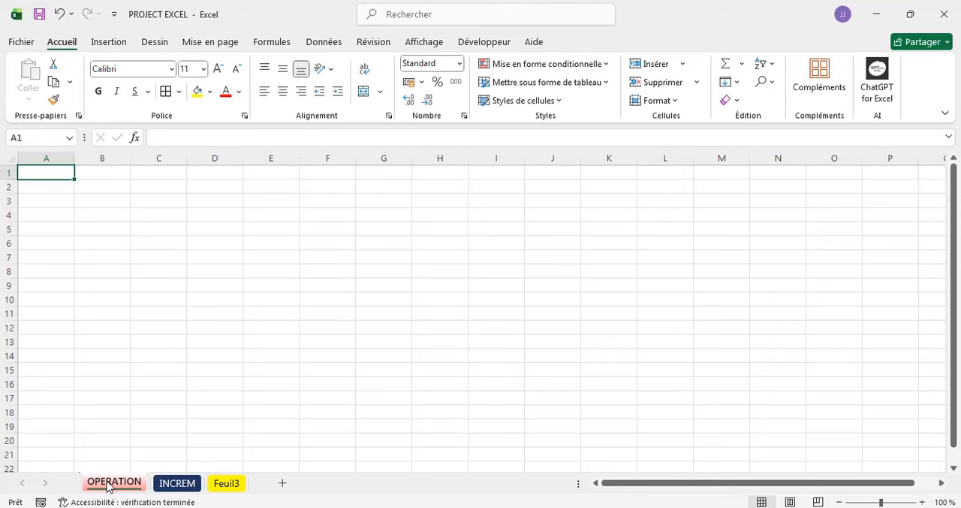
- Hide the INCREM sheet and switch between the remaining OPERATION and Feuil3 sheets
left_click(177, 482)
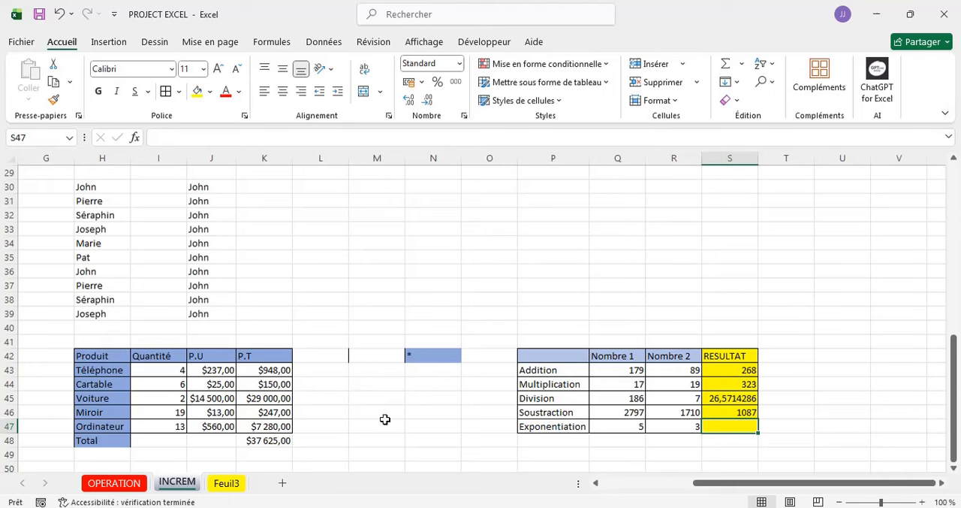
right_click(160, 488)
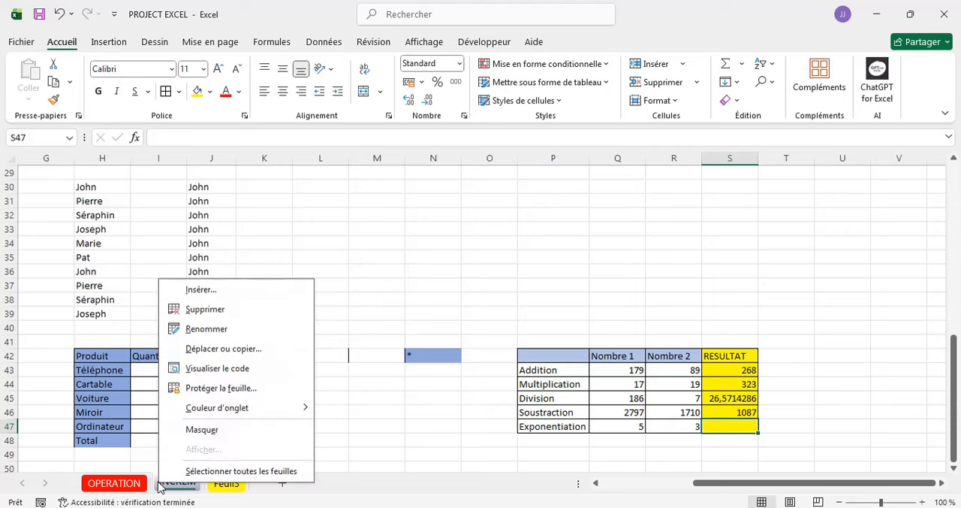
left_click(203, 429)
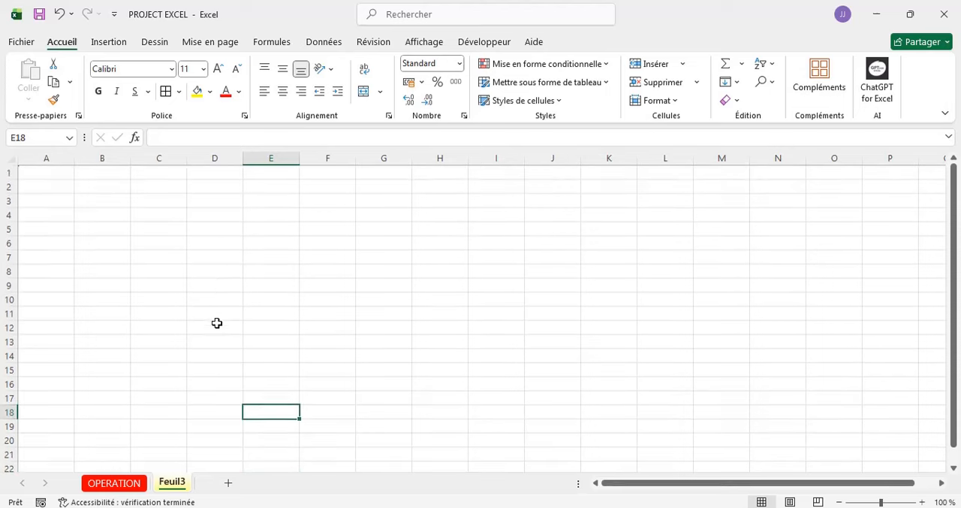
left_click(119, 484)
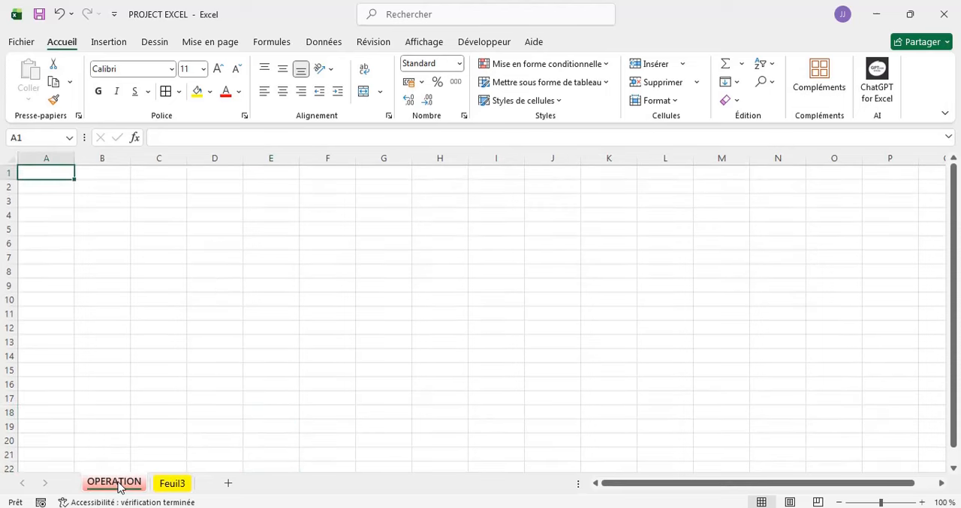
left_click(171, 484)
left_click(114, 484)
left_click(179, 485)
- Unhide the INCREM sheet, starting from the OPERATION sheet
left_click(114, 483)
right_click(128, 486)
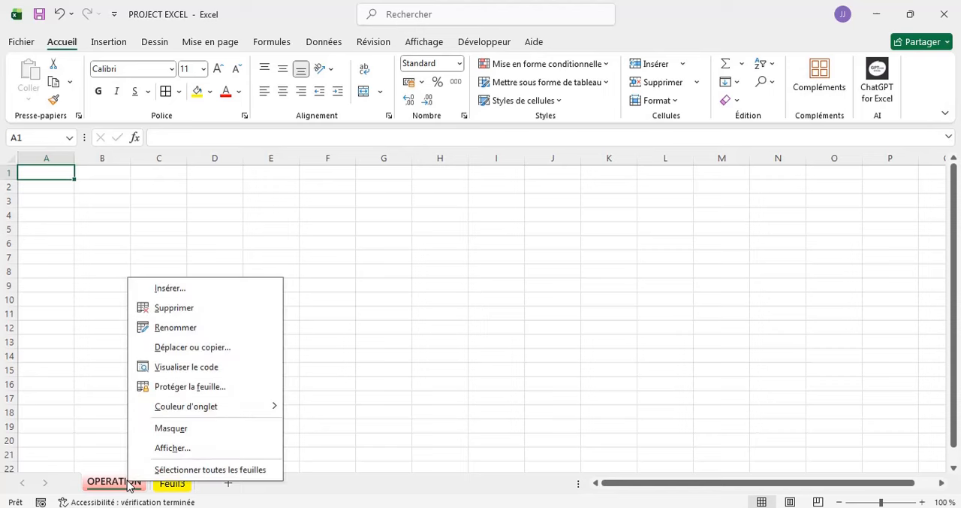
left_click(161, 449)
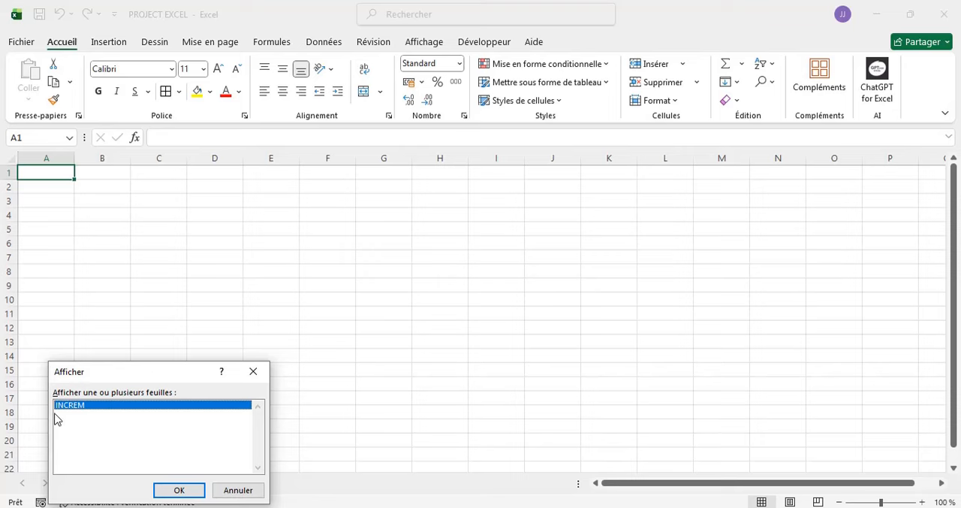
left_click(163, 493)
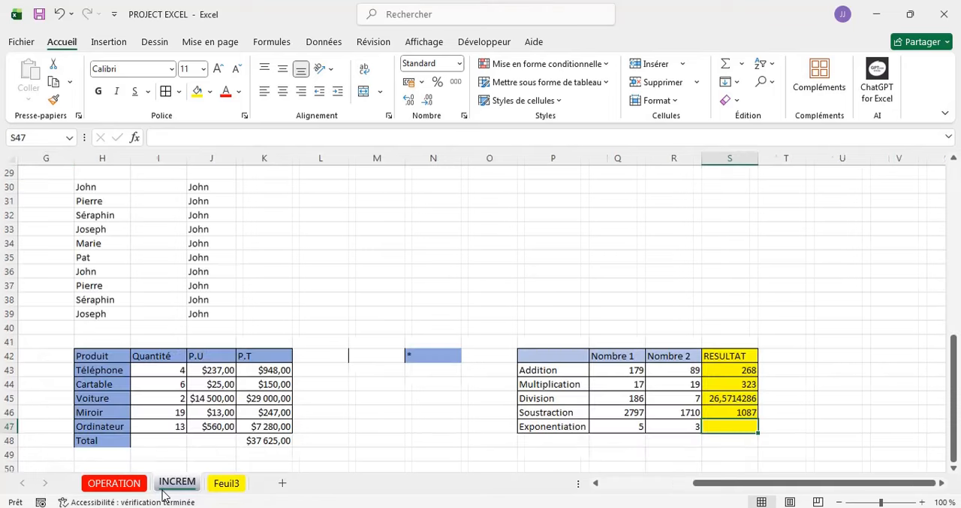
- Look over the number series, day and month lists, and calculation tables on the INCREM sheet
scroll(333, 369, "down", 3)
scroll(333, 368, "up", 11)
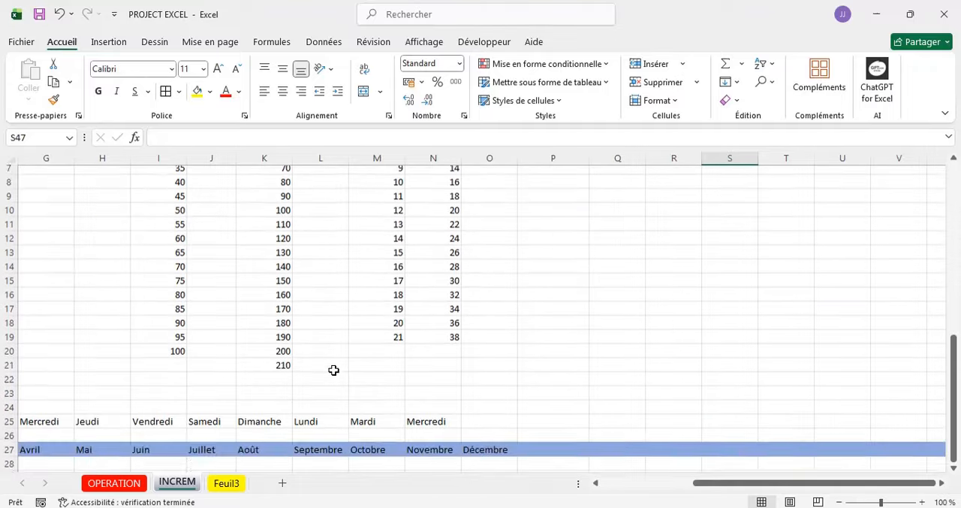
scroll(247, 349, "down", 15)
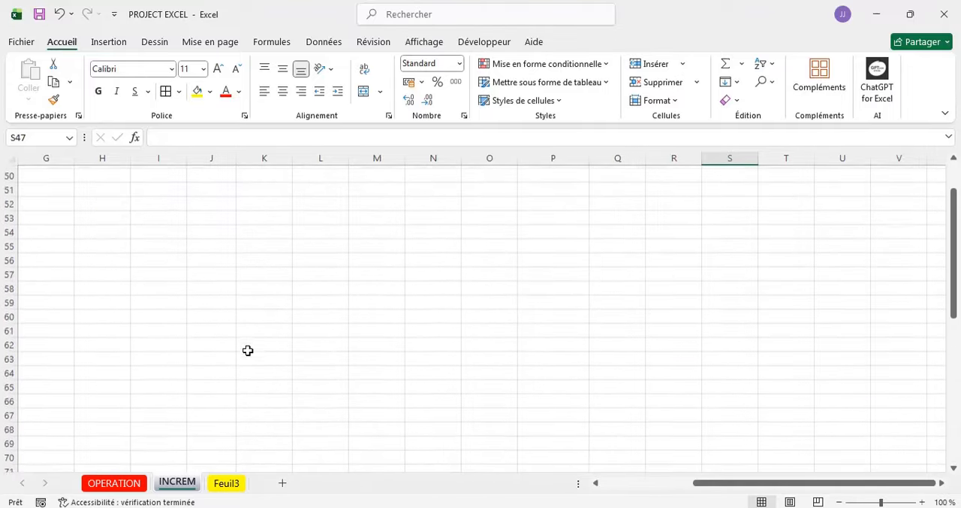
scroll(248, 350, "up", 5)
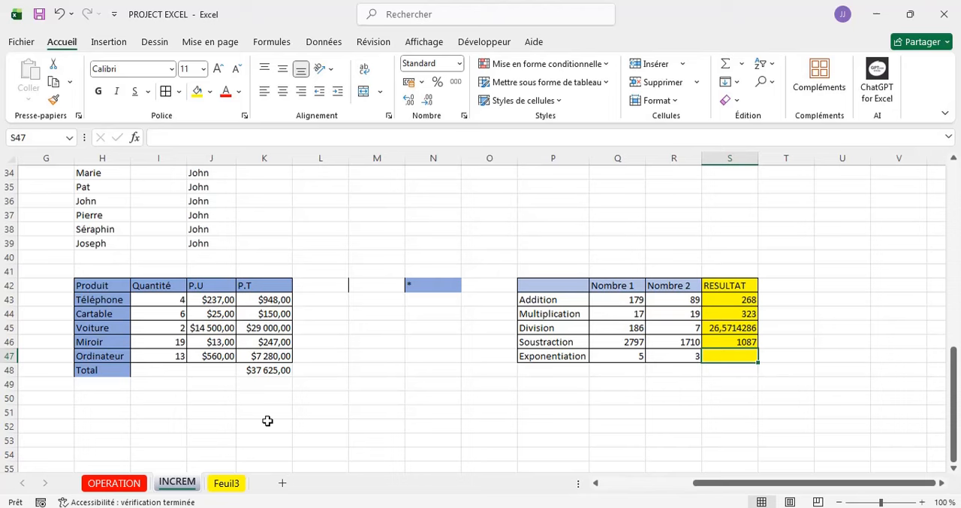
scroll(268, 420, "down", 1)
scroll(267, 420, "up", 2)
scroll(267, 421, "up", 1)
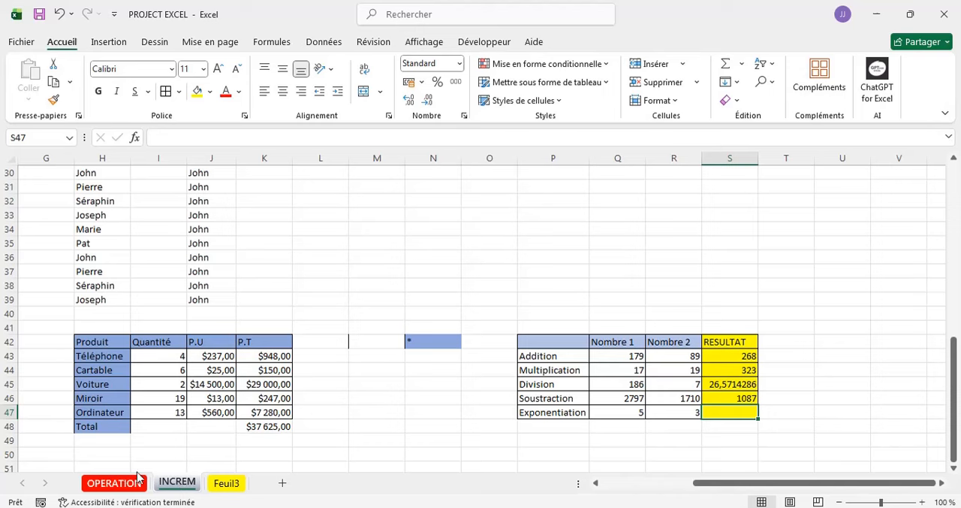
- Create a copy of the INCREM sheet at the end of the PROJECT EXCEL workbook and return to the original
right_click(182, 483)
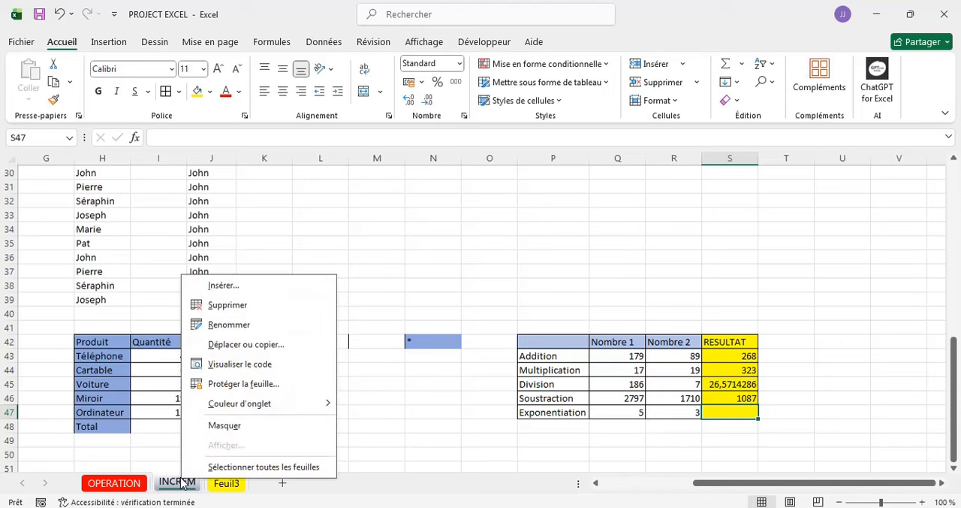
left_click(235, 345)
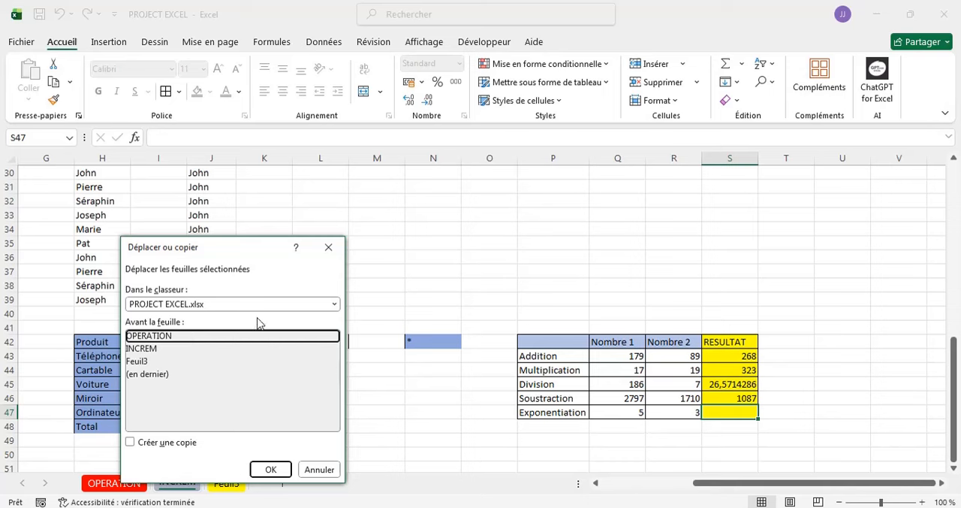
left_click(149, 374)
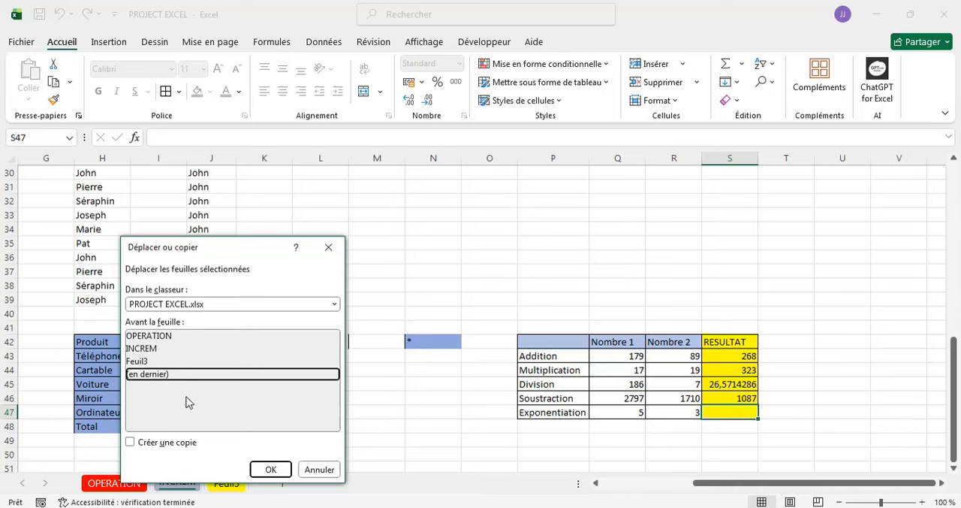
left_click(129, 443)
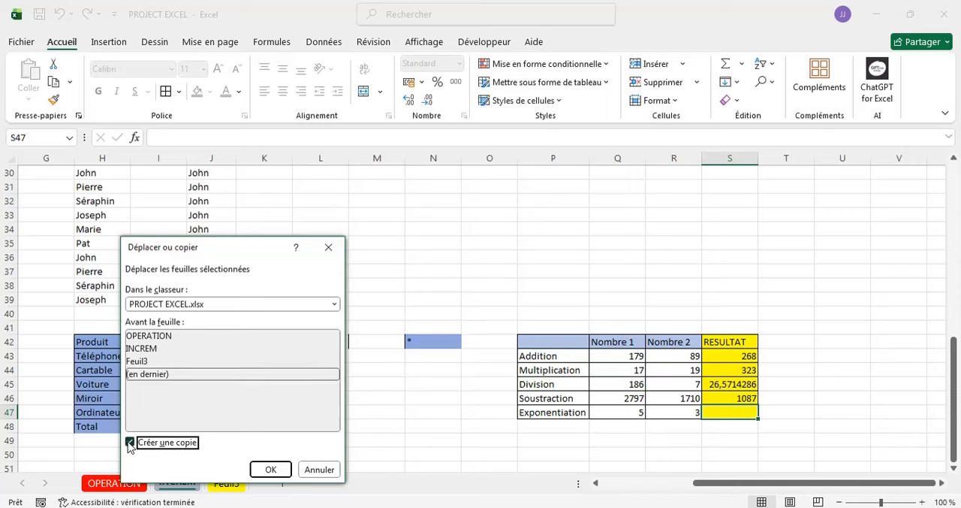
left_click(270, 470)
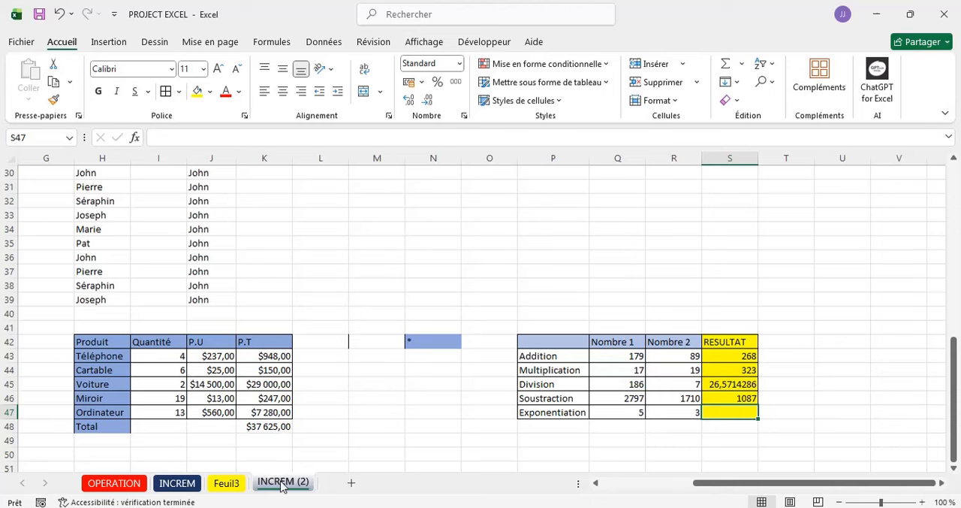
left_click(179, 485)
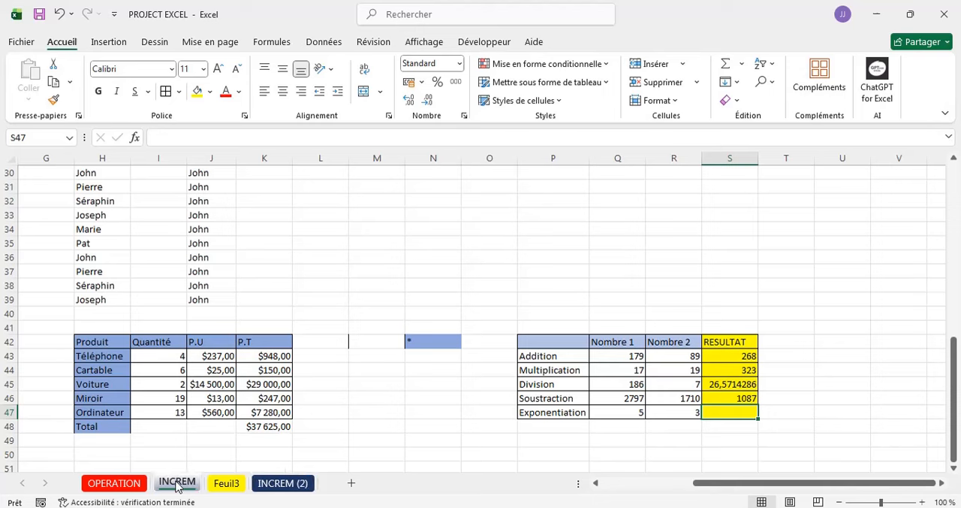
- Move the INCREM (2) sheet between INCREM and Feuil3 and check the new sheet order from OPERATION onward
left_click_drag(282, 488, 237, 488)
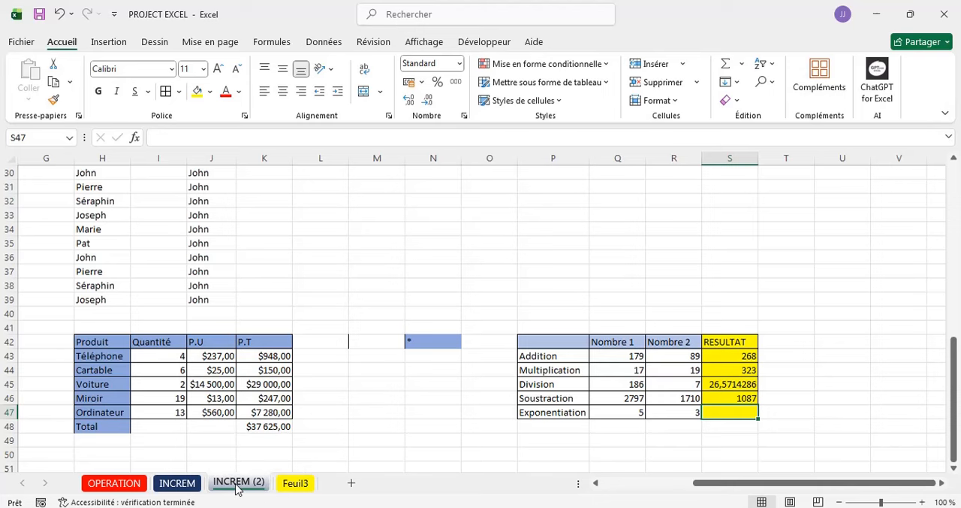
left_click(121, 485)
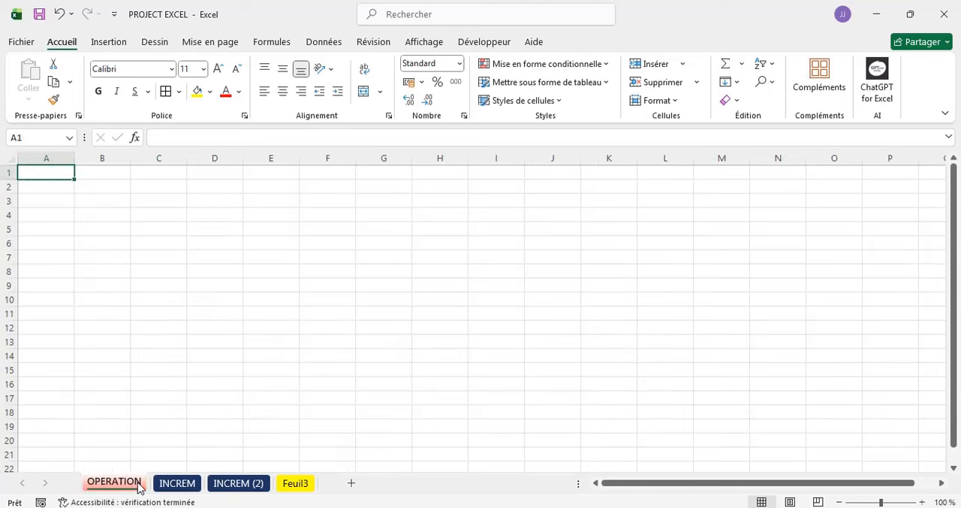
left_click(173, 488)
left_click(216, 485)
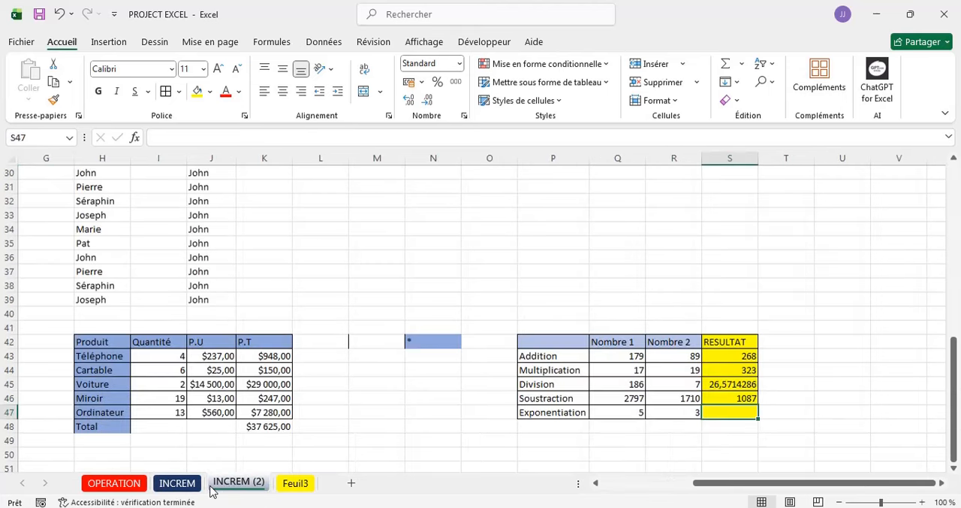
- Compare the INCREM and INCREM (2) sheets, also viewing Feuil3, and finish on the INCREM sheet
left_click(218, 486)
left_click(187, 486)
left_click(212, 487)
left_click(215, 487)
left_click(180, 486)
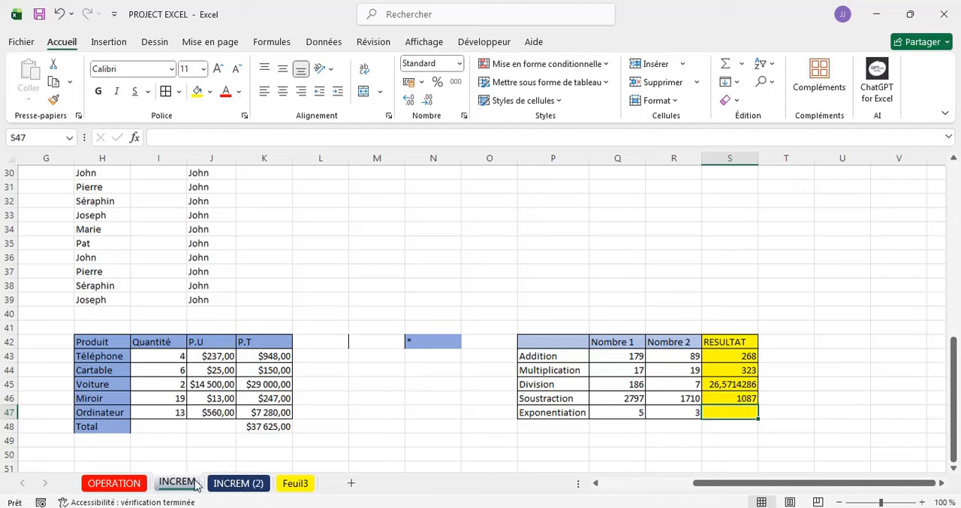
left_click(229, 487)
left_click(180, 486)
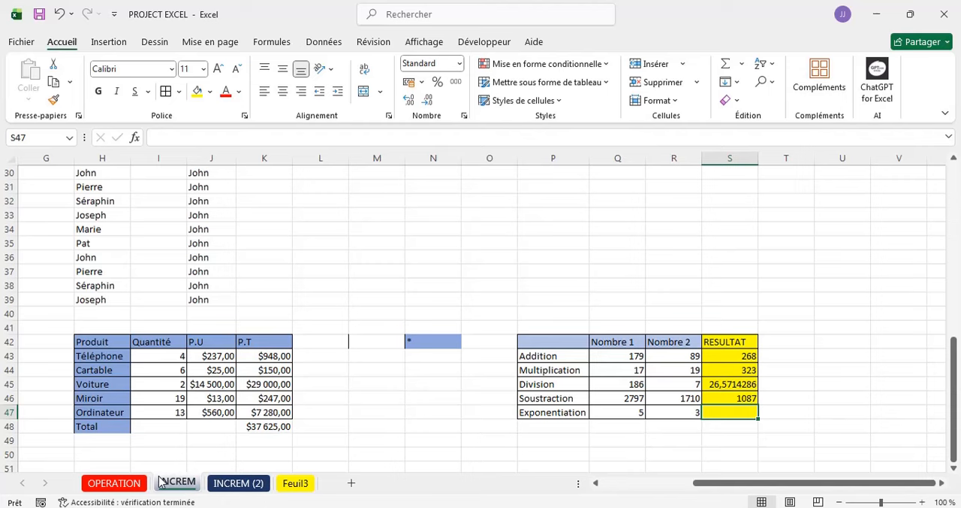
left_click(229, 487)
left_click(296, 487)
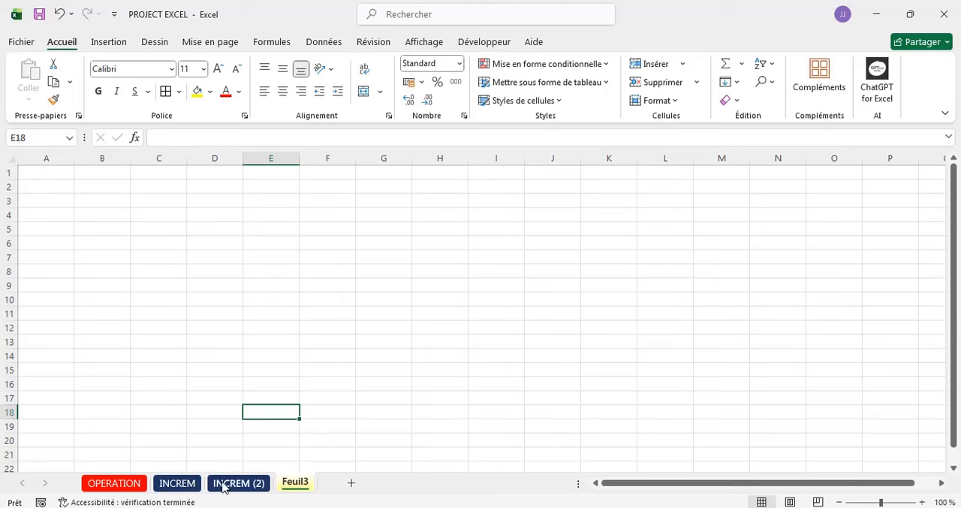
left_click(186, 484)
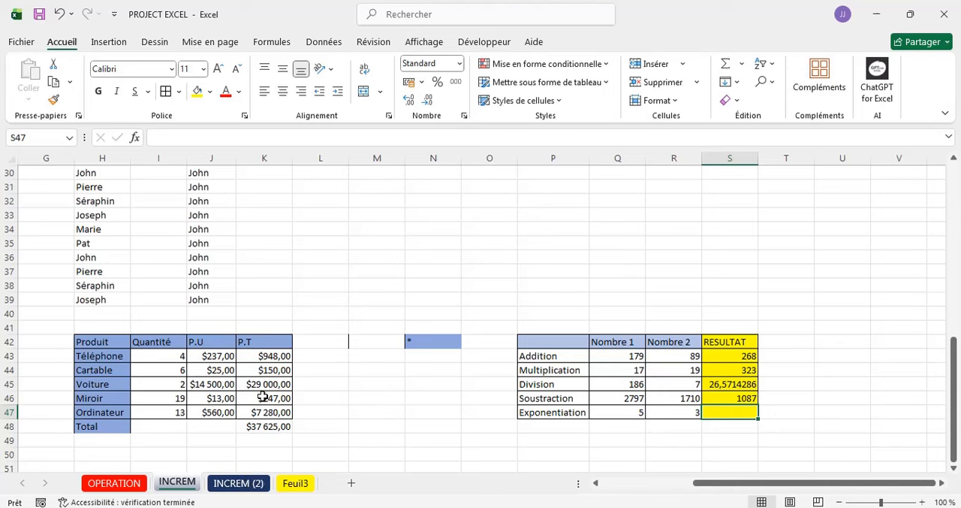
left_click(277, 360)
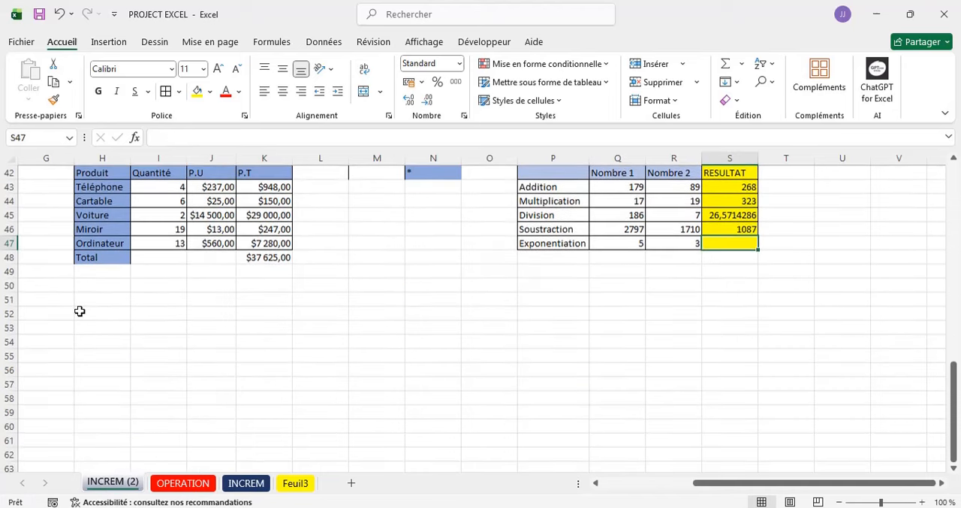
- Examine the gridlines in the blank cells and around the lists and calculation tables on INCREM (2)
left_click(80, 310)
left_click(212, 308)
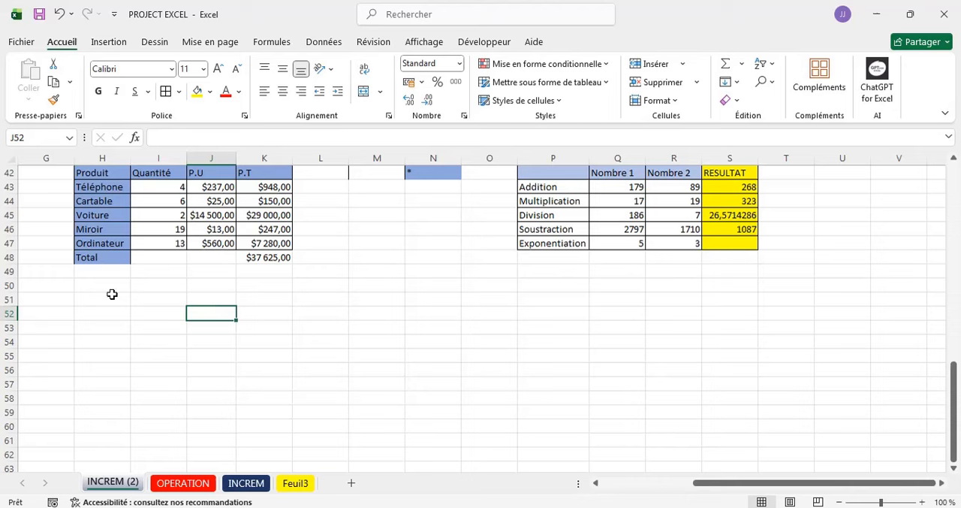
left_click(112, 295)
left_click(209, 315)
scroll(478, 359, "down", 1)
scroll(477, 359, "up", 8)
scroll(478, 359, "down", 4)
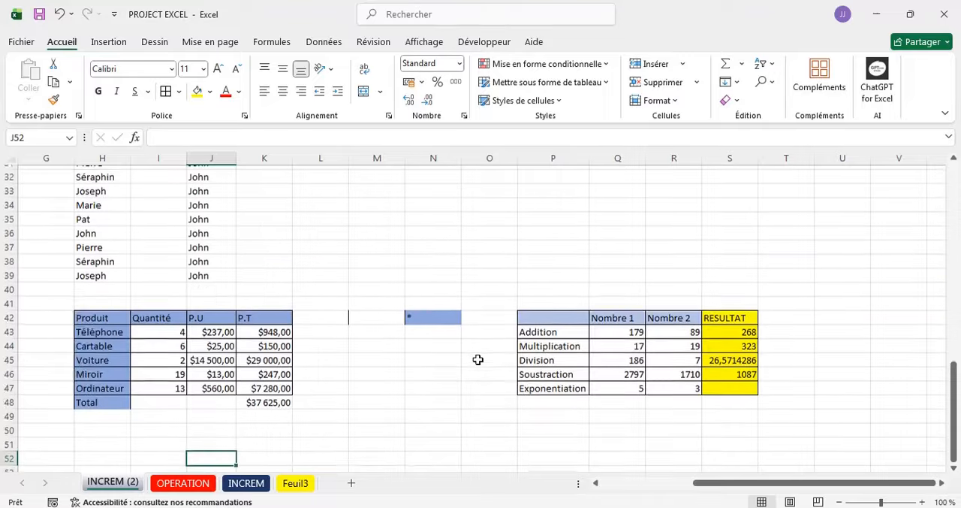
scroll(478, 359, "left", 5)
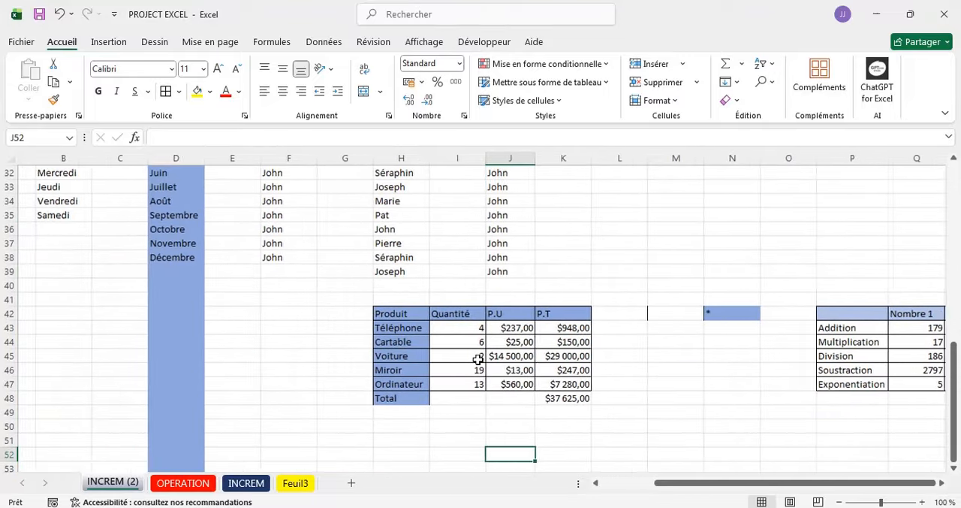
scroll(478, 359, "right", 2)
scroll(478, 359, "up", 2)
scroll(477, 359, "down", 4)
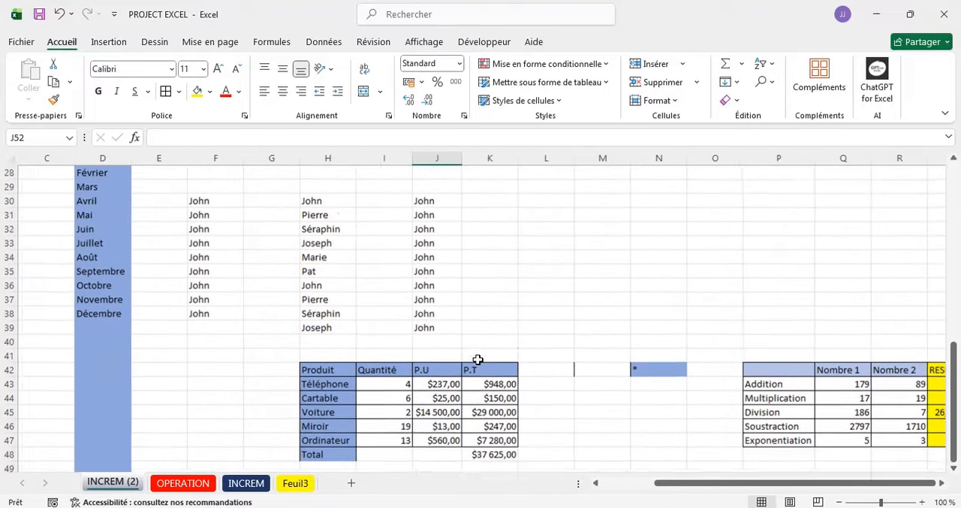
scroll(478, 359, "down", 4)
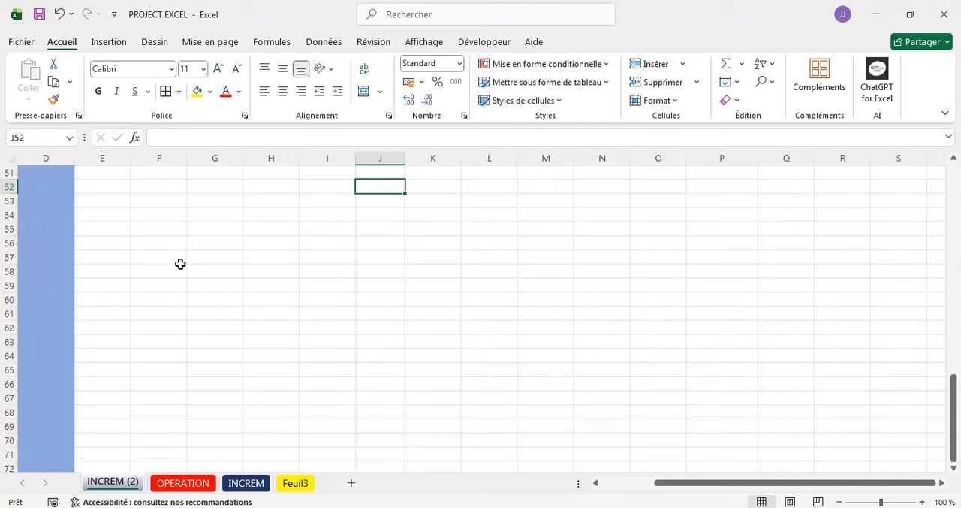
left_click(160, 233)
scroll(254, 267, "up", 5)
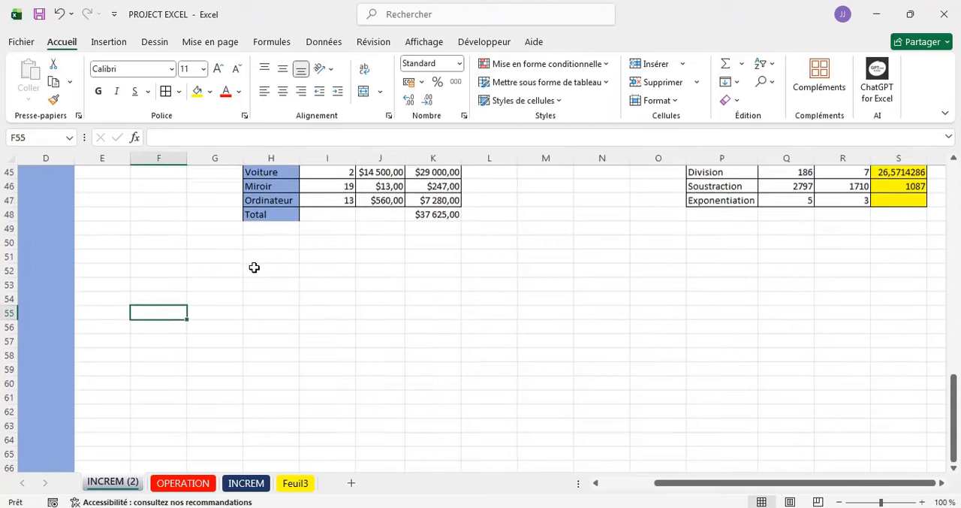
scroll(254, 267, "down", 5)
scroll(253, 268, "up", 2)
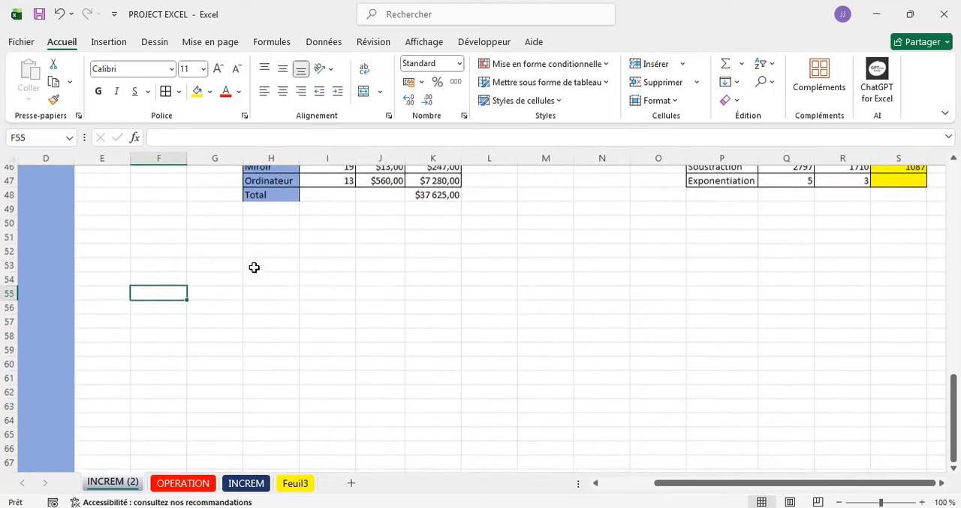
- Turn off the gridlines (Quadrillage) on the INCREM (2) sheet
left_click(152, 266)
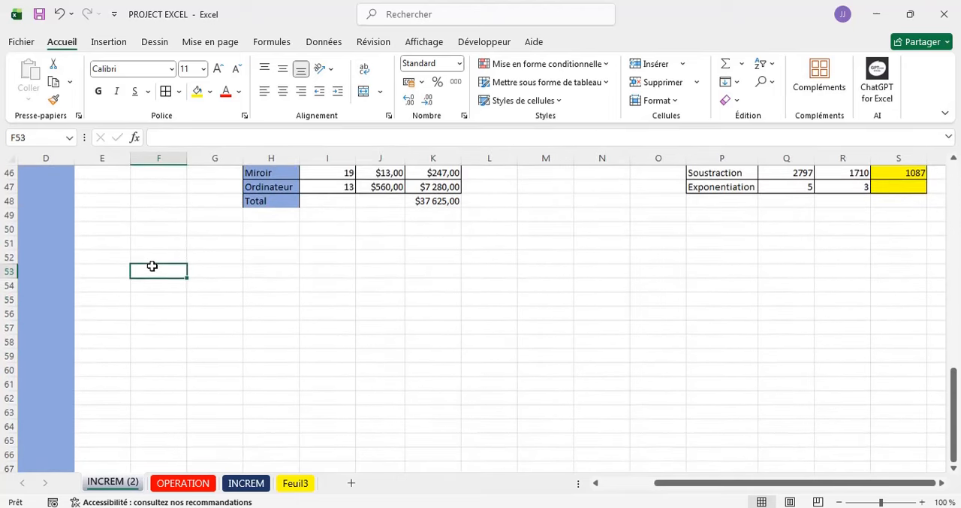
left_click(214, 251)
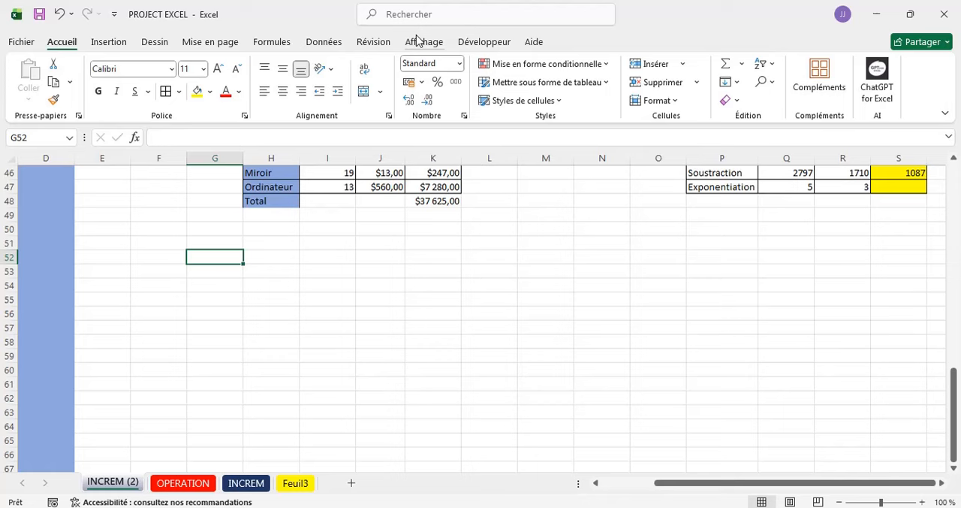
scroll(428, 254, "down", 2)
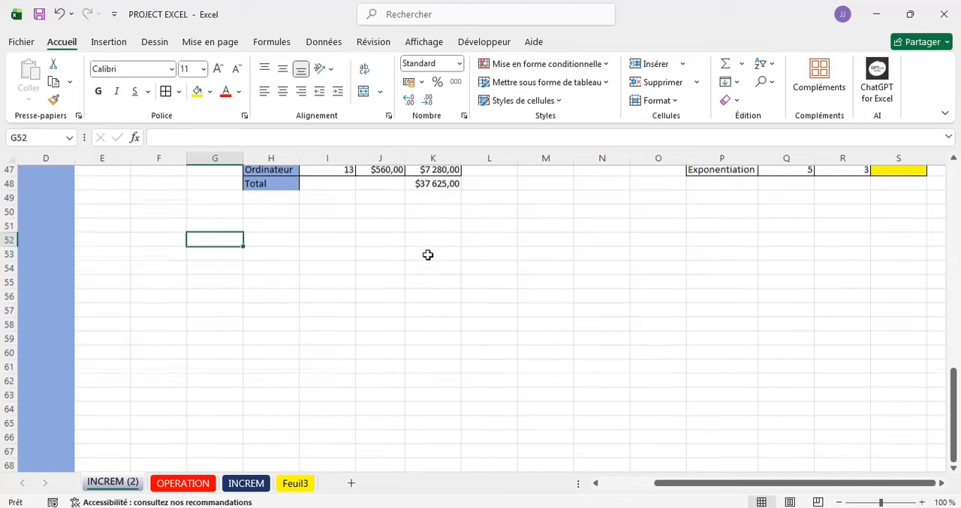
left_click(412, 41)
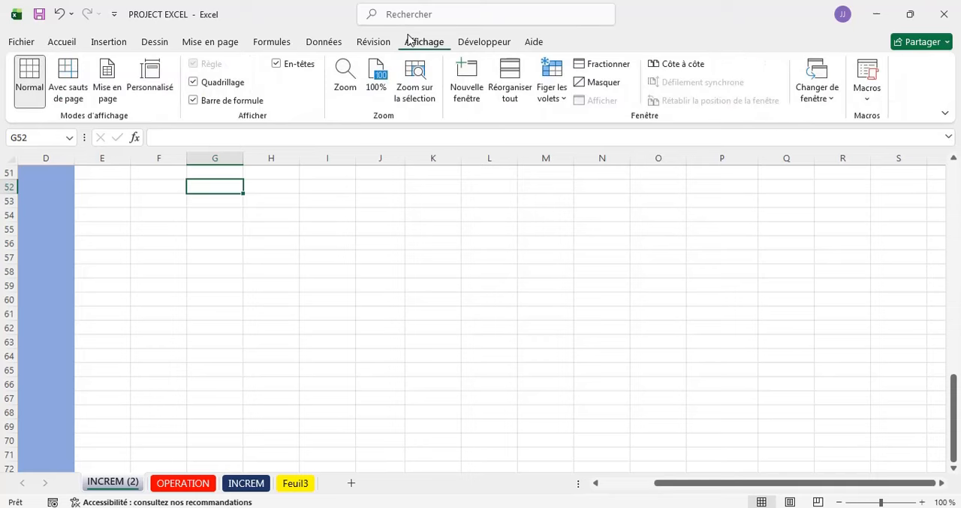
left_click(194, 83)
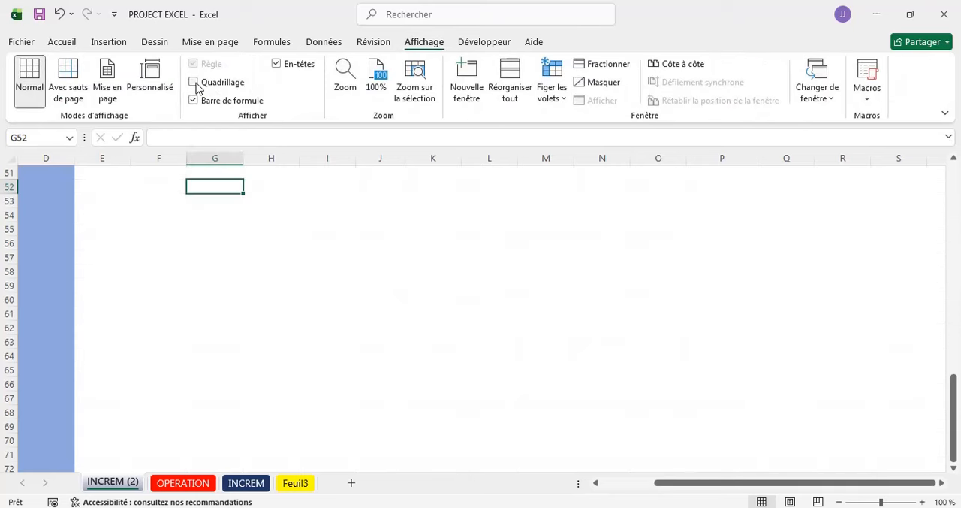
- Look over the lists, tables and empty cells on INCREM (2) with the gridlines turned off
left_click(257, 268)
scroll(256, 269, "up", 17)
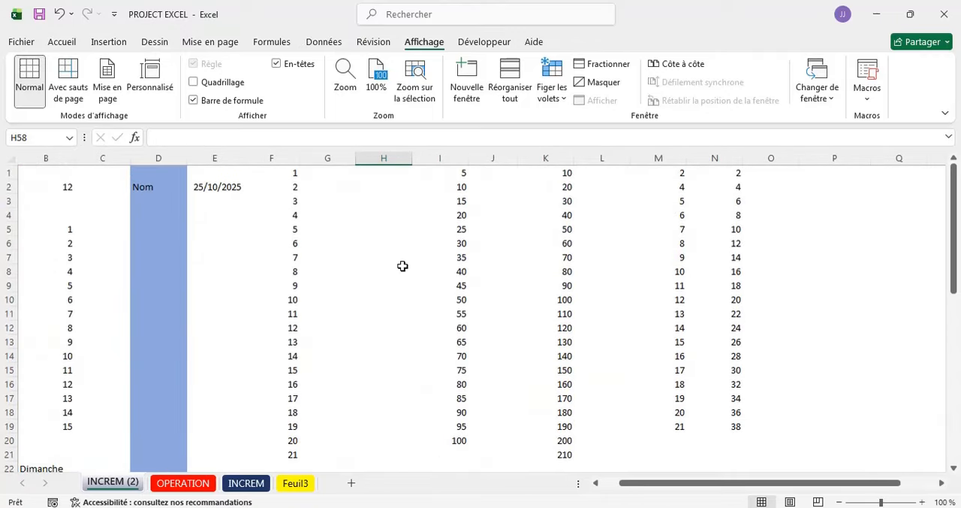
scroll(402, 266, "down", 3)
scroll(402, 266, "down", 12)
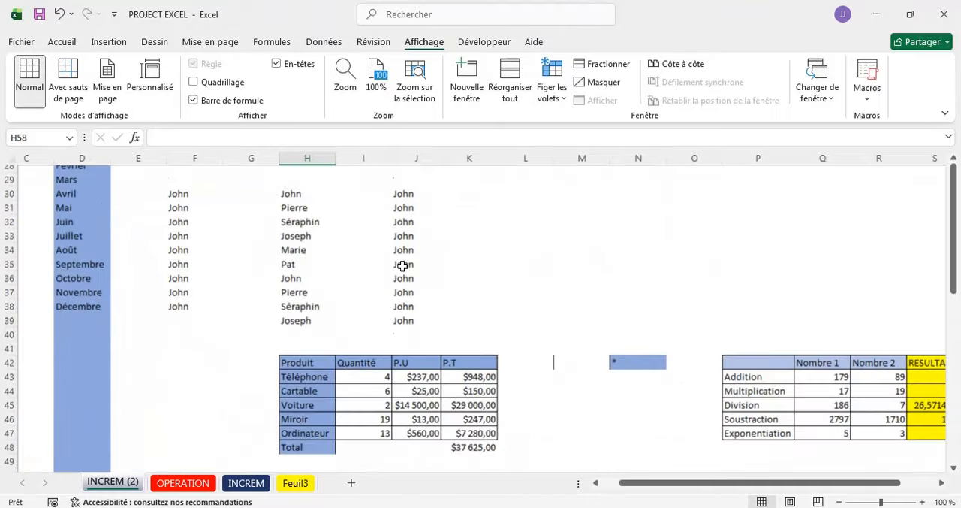
left_click(281, 267)
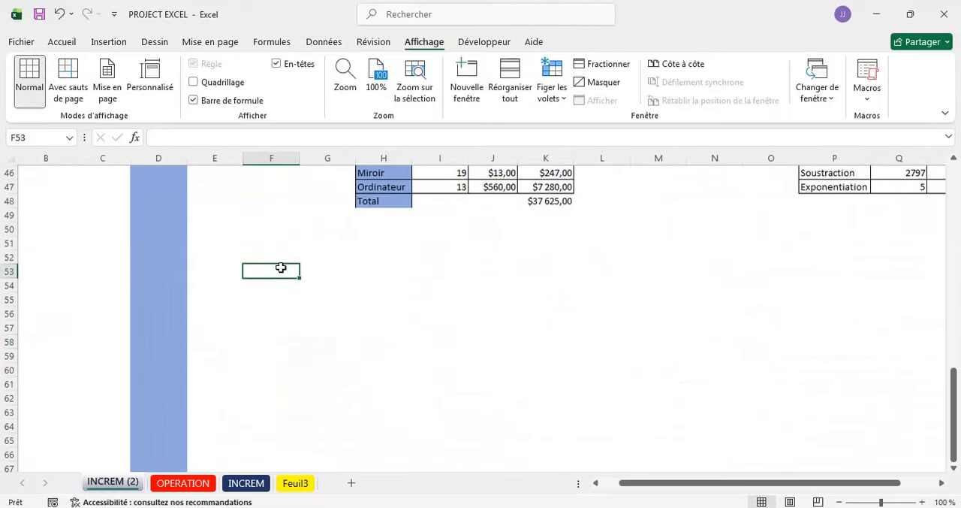
left_click(275, 313)
left_click(370, 268)
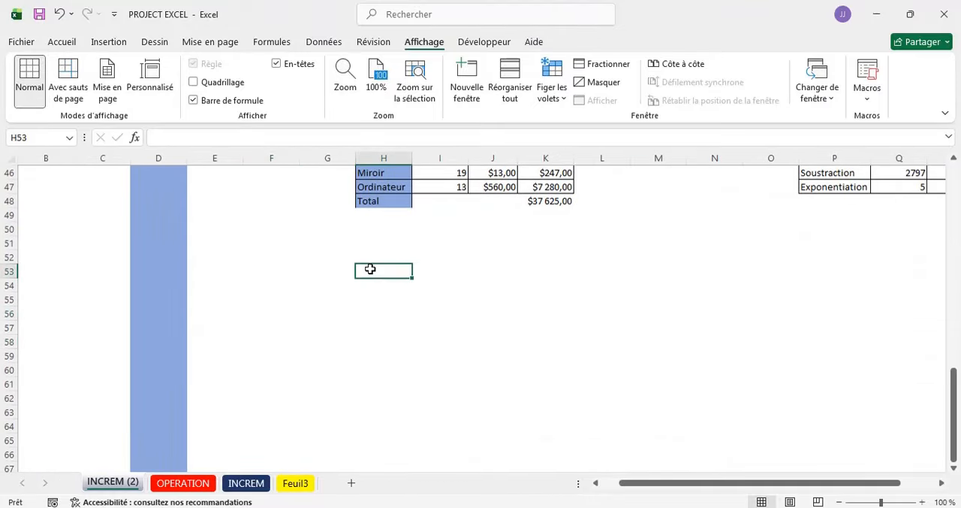
left_click(249, 330)
left_click(418, 341)
left_click(606, 308)
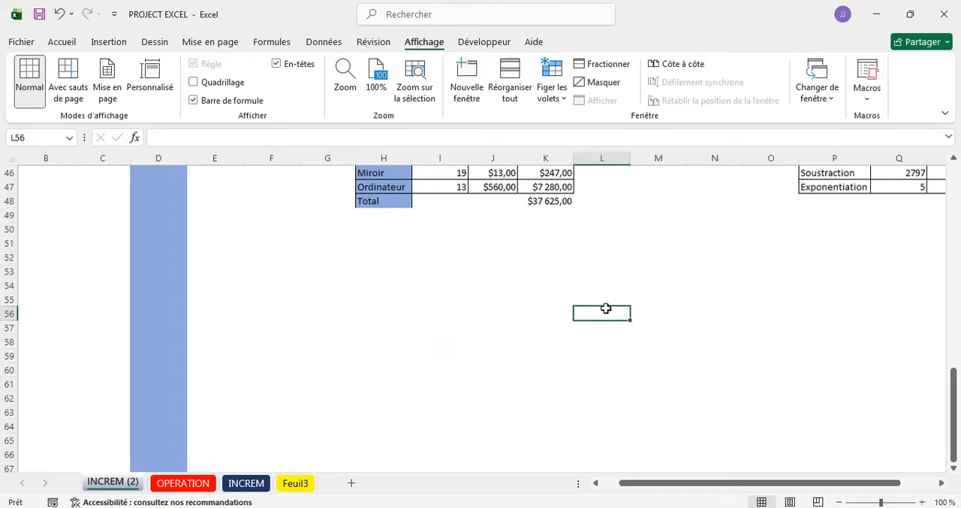
left_click(380, 271)
left_click(208, 253)
scroll(208, 253, "right", 3)
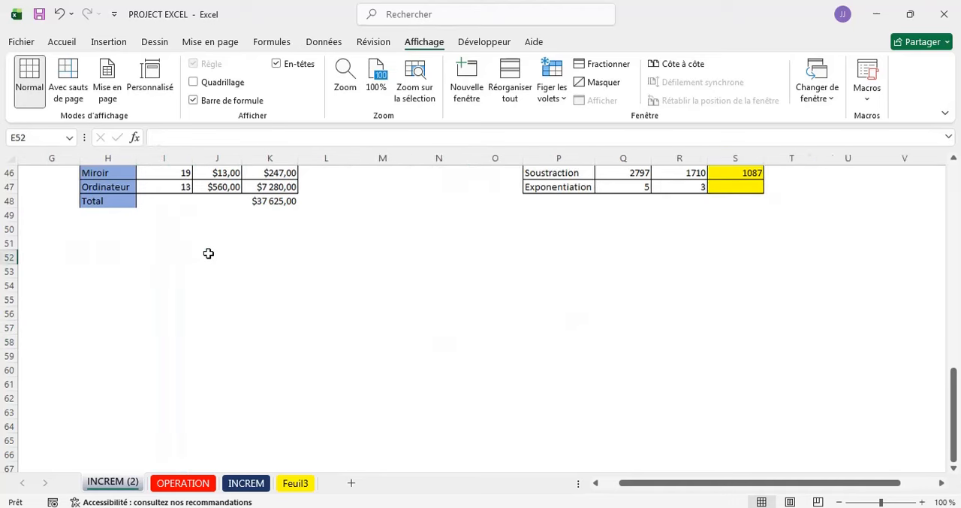
scroll(208, 253, "left", 3)
scroll(208, 253, "up", 3)
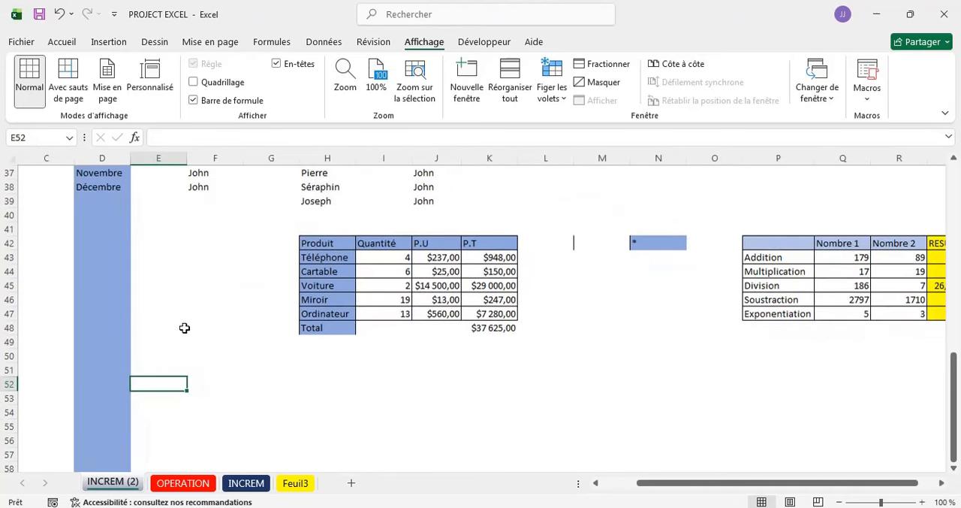
- Apply all borders (Toutes les bordures) to the arithmetic operations table in P42:S47 on INCREM (2)
scroll(122, 261, "right", 3)
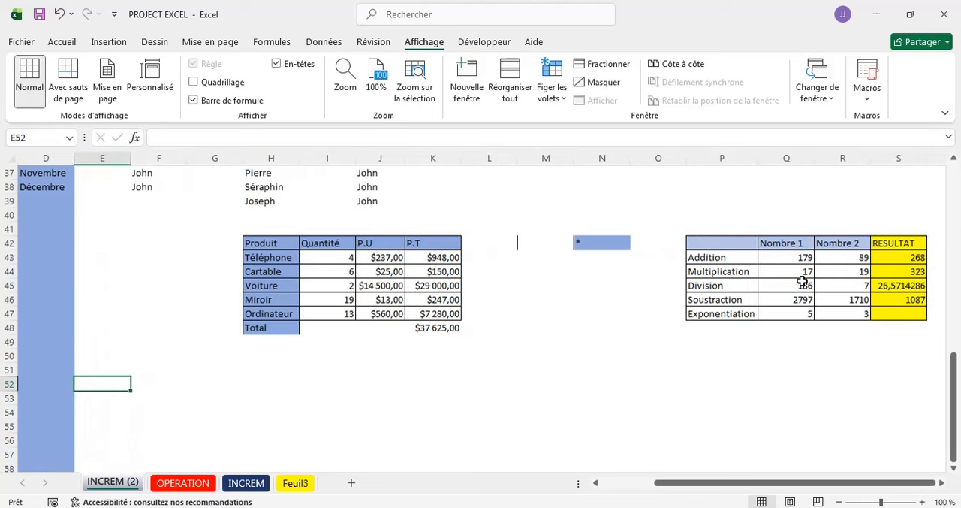
scroll(638, 273, "right", 5)
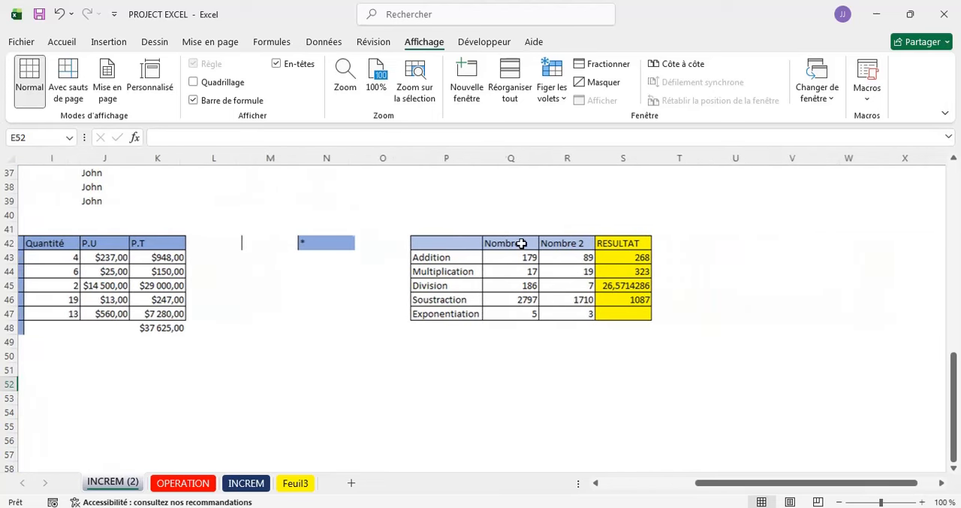
mouse_move(407, 239)
left_mouse_down()
mouse_move(529, 313)
mouse_move(626, 315)
left_mouse_up()
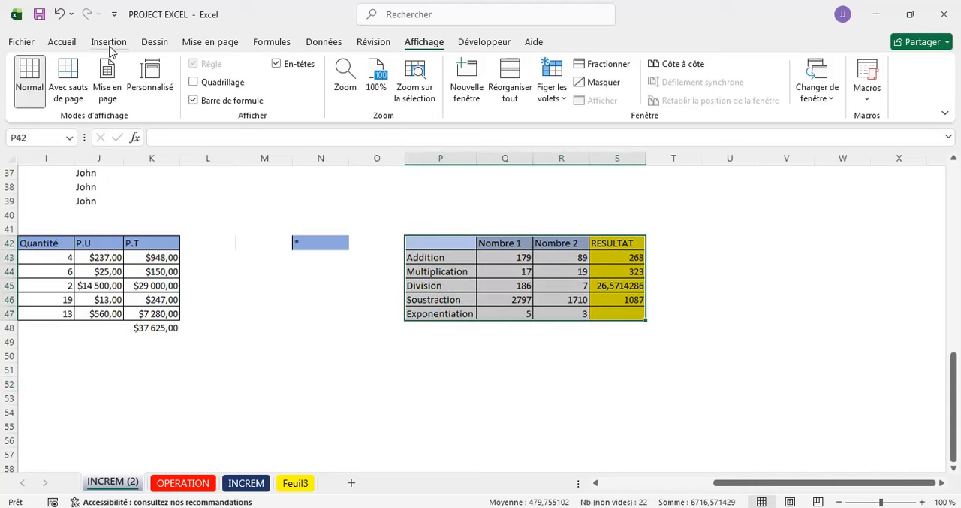
left_click(66, 43)
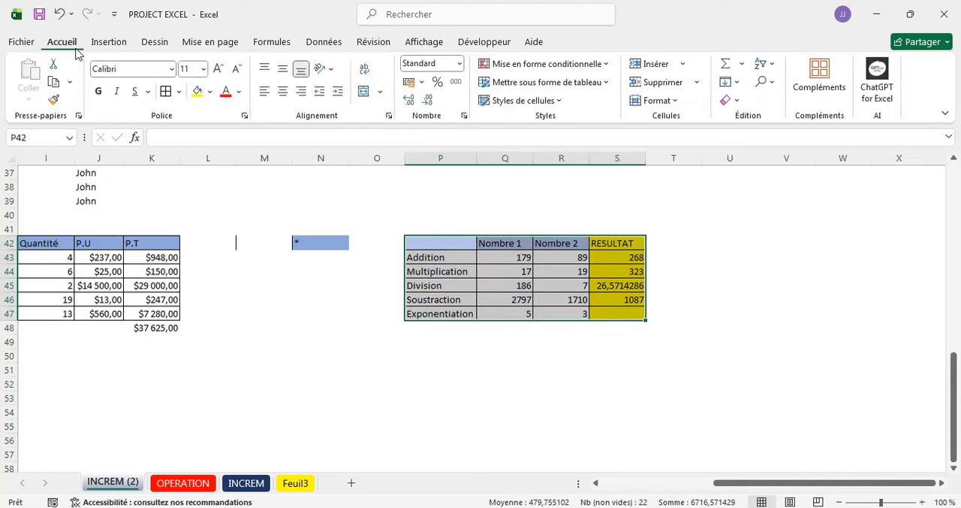
left_click(181, 91)
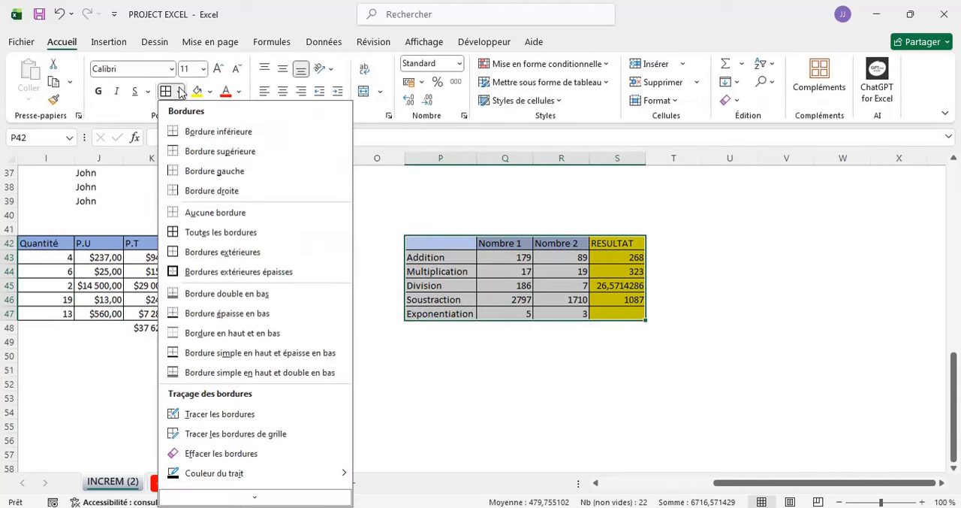
left_click(241, 238)
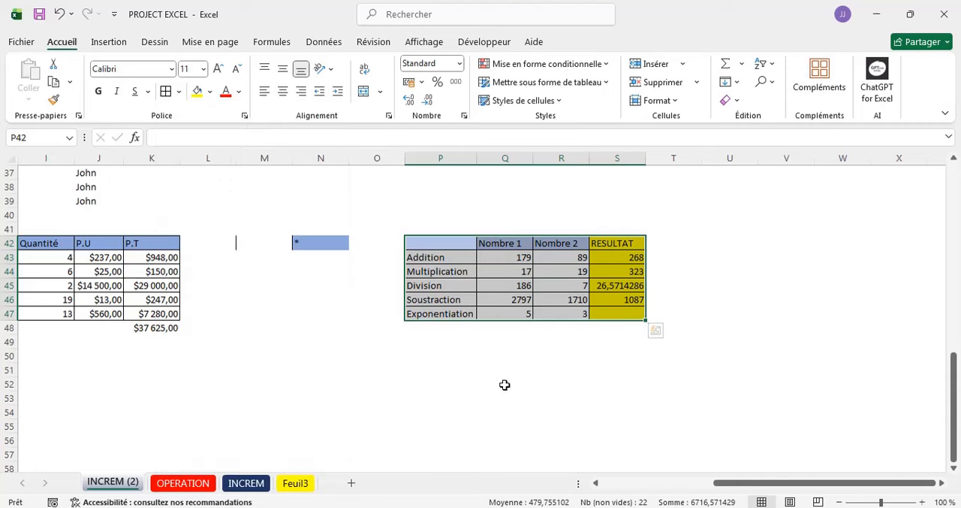
left_click(504, 385)
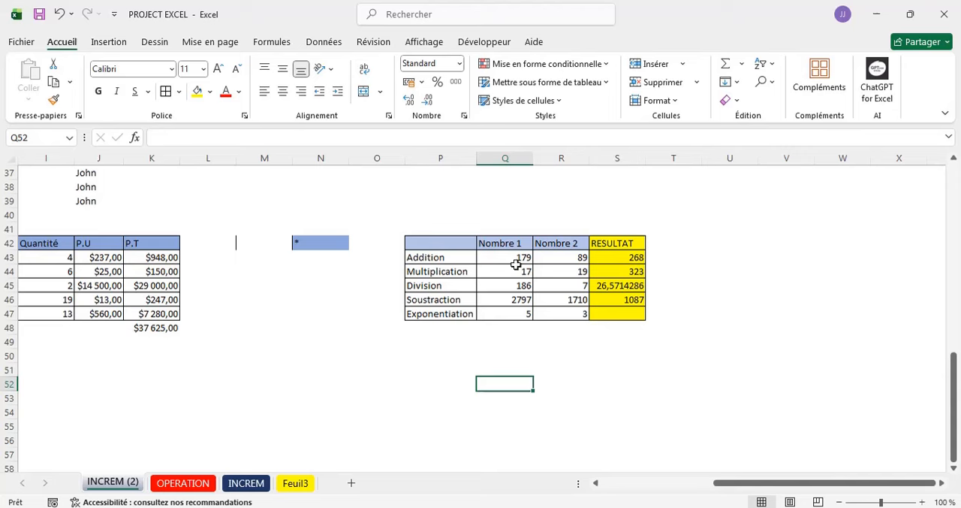
scroll(354, 322, "left", 2)
scroll(355, 322, "right", 3)
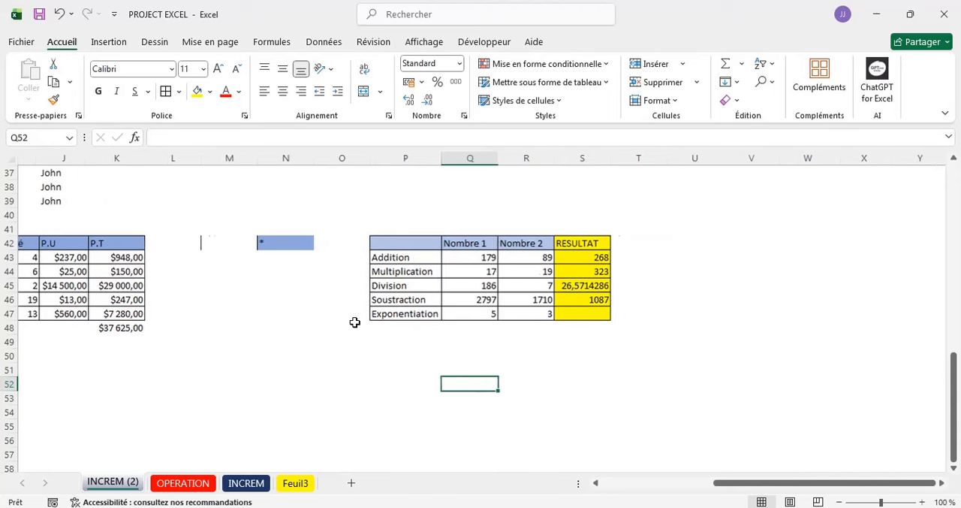
scroll(355, 322, "left", 1)
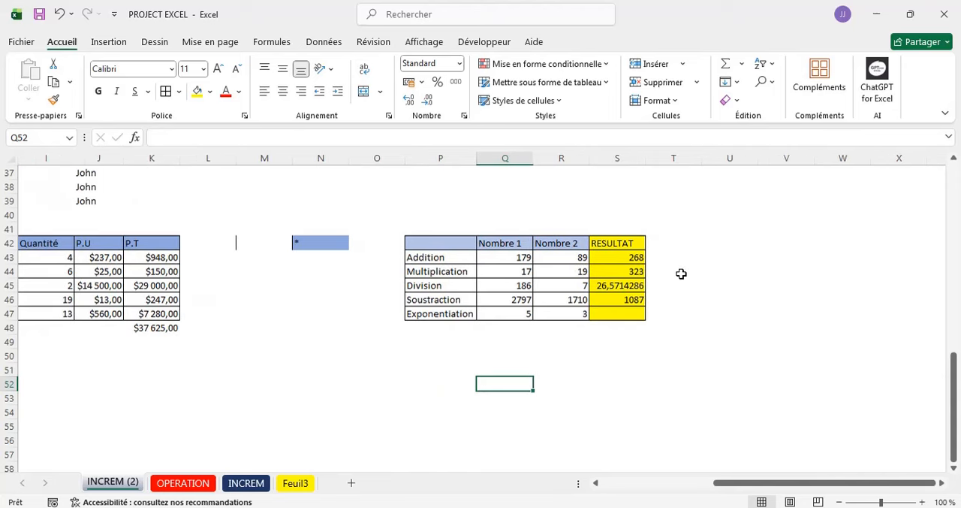
- Look over the bordered calculation tables and the number series on INCREM (2) without gridlines
scroll(682, 274, "right", 1)
scroll(681, 273, "down", 2)
scroll(682, 273, "up", 3)
scroll(681, 274, "up", 1)
scroll(681, 273, "right", 1)
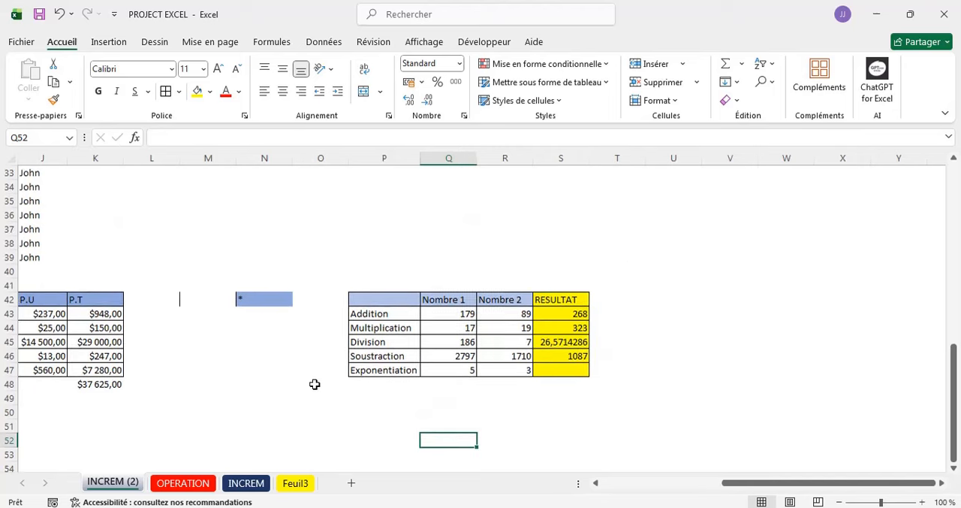
scroll(315, 385, "left", 5)
scroll(315, 384, "up", 6)
scroll(315, 383, "up", 5)
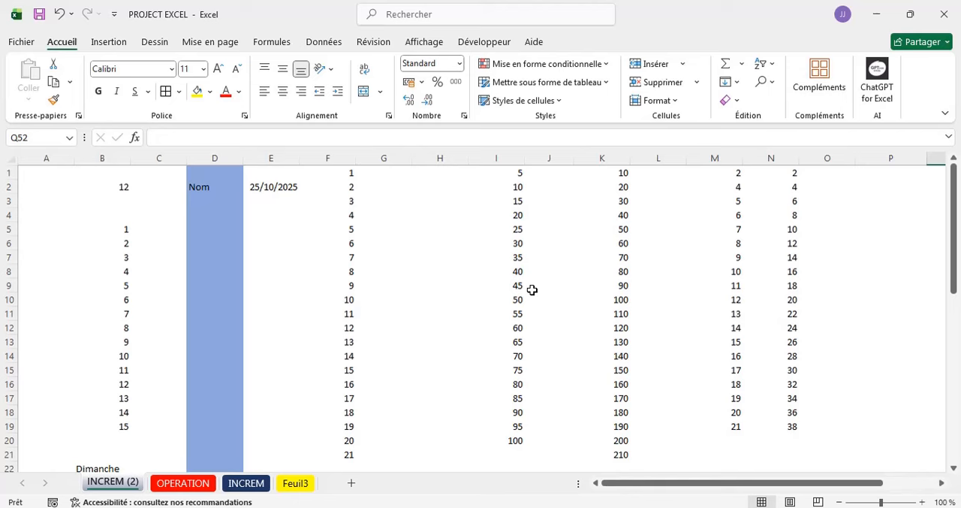
scroll(518, 290, "up", 1)
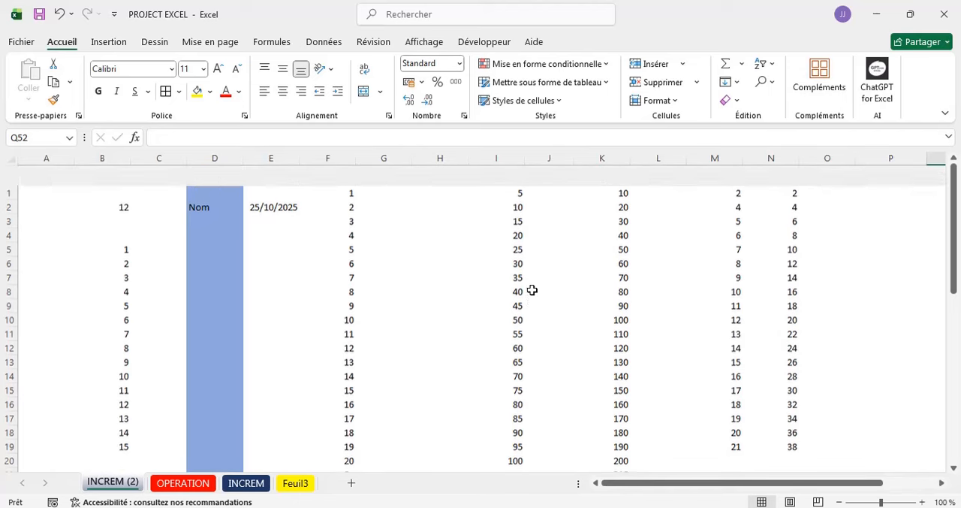
- Inspect the contents of several cells between K1 and K11 in the formula bar
left_click(616, 168)
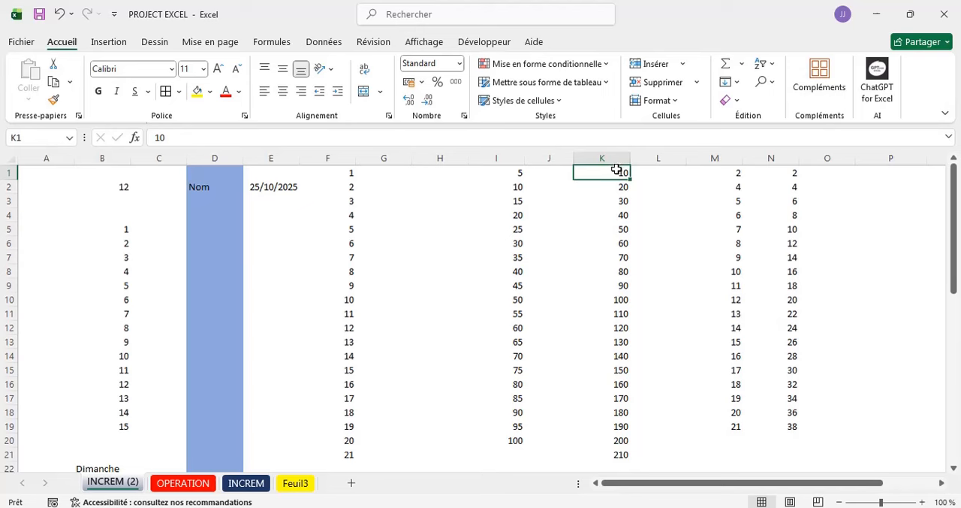
left_click(617, 187)
left_click(620, 201)
left_click(621, 216)
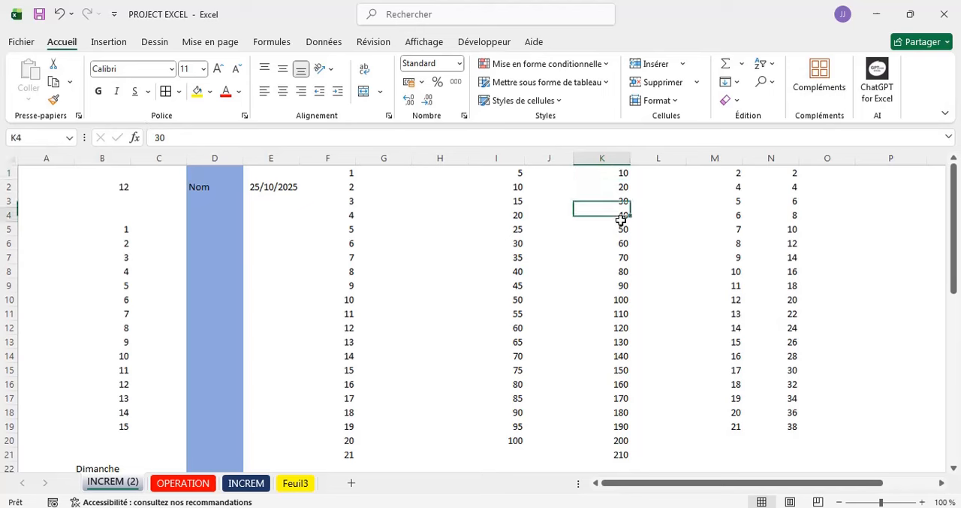
left_click(621, 227)
left_click(612, 255)
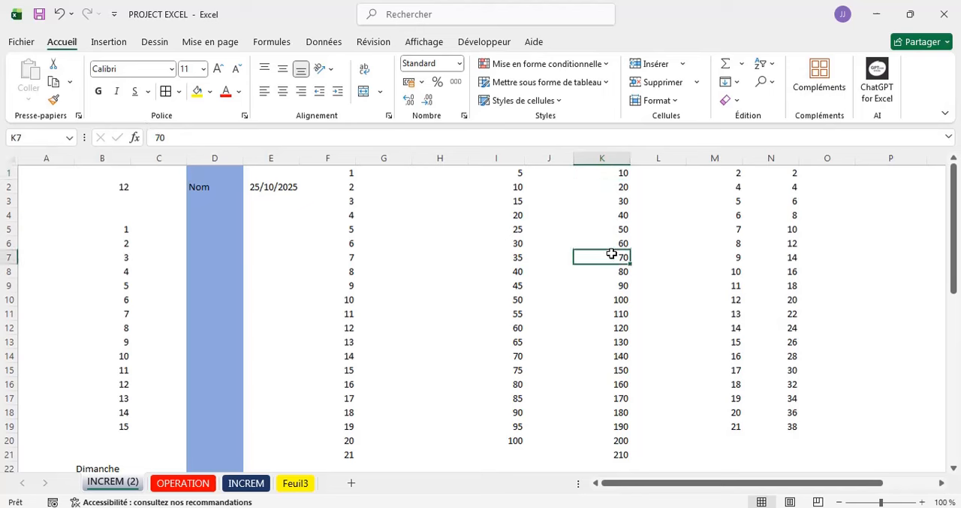
left_click(607, 299)
left_click(607, 315)
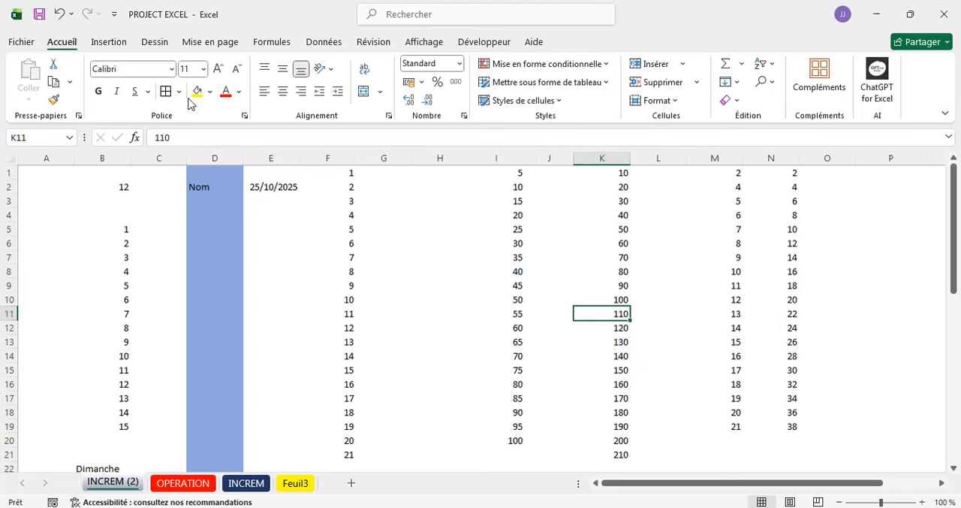
- Hide the formula bar (Barre de formule) and check several cells on INCREM (2) without it
left_click(424, 41)
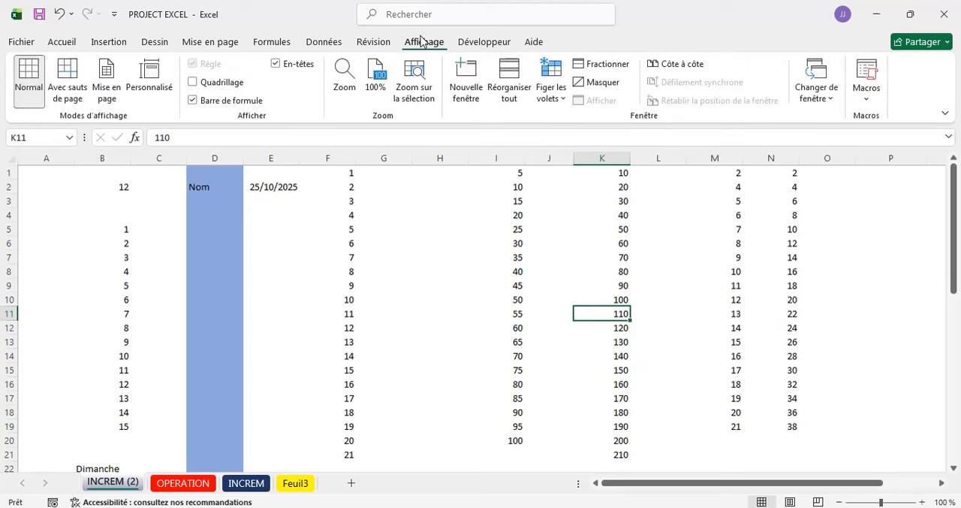
left_click(194, 101)
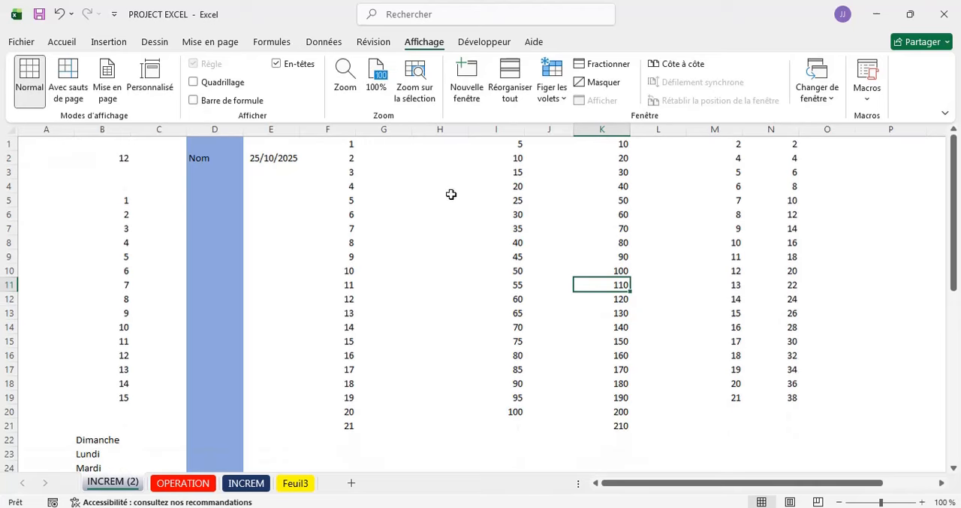
left_click(425, 218)
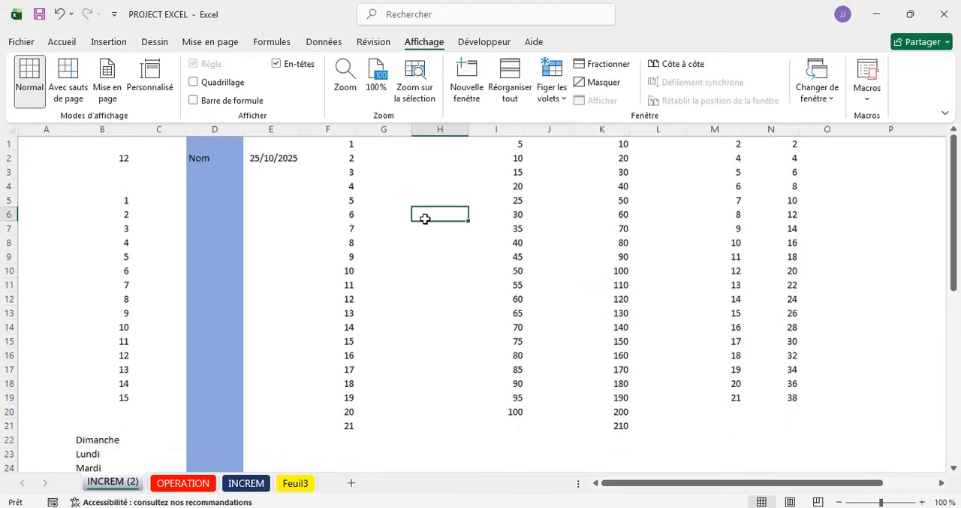
left_click(68, 45)
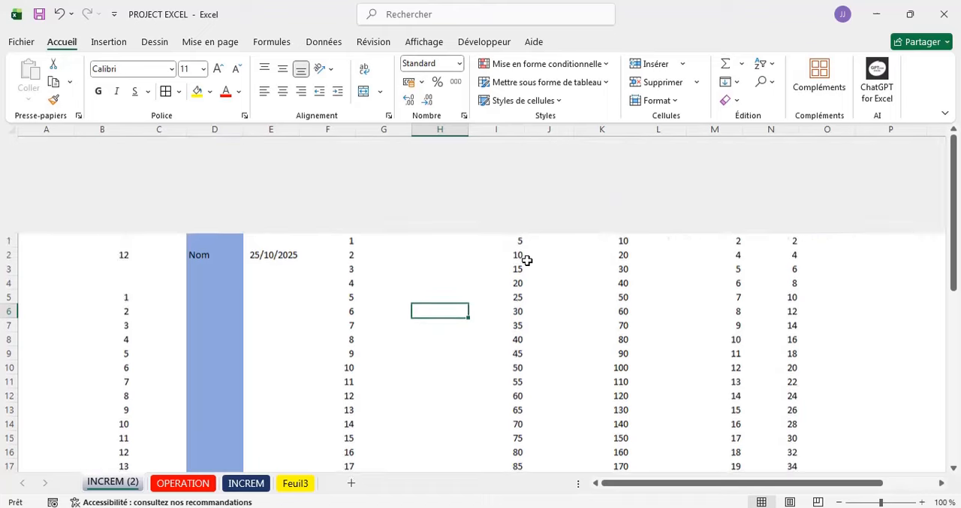
left_click(358, 211)
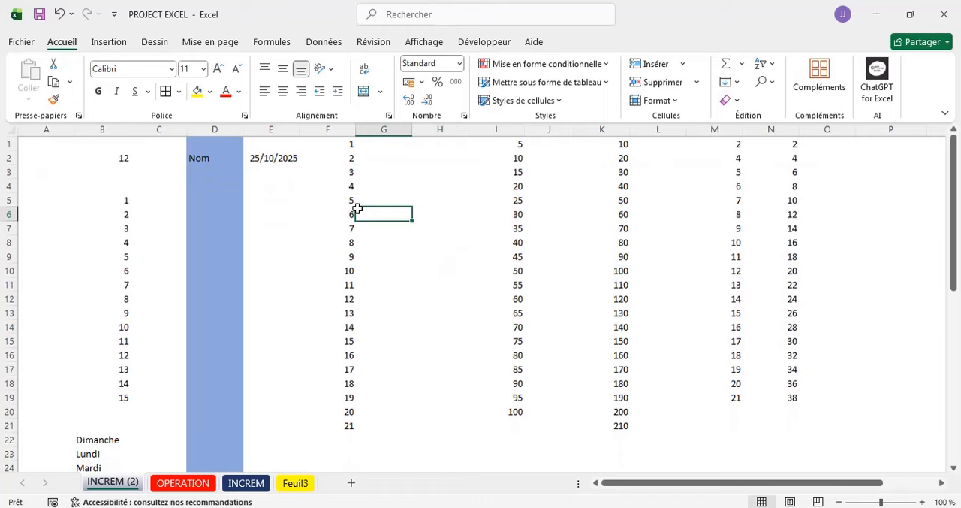
left_click(417, 188)
left_click(419, 268)
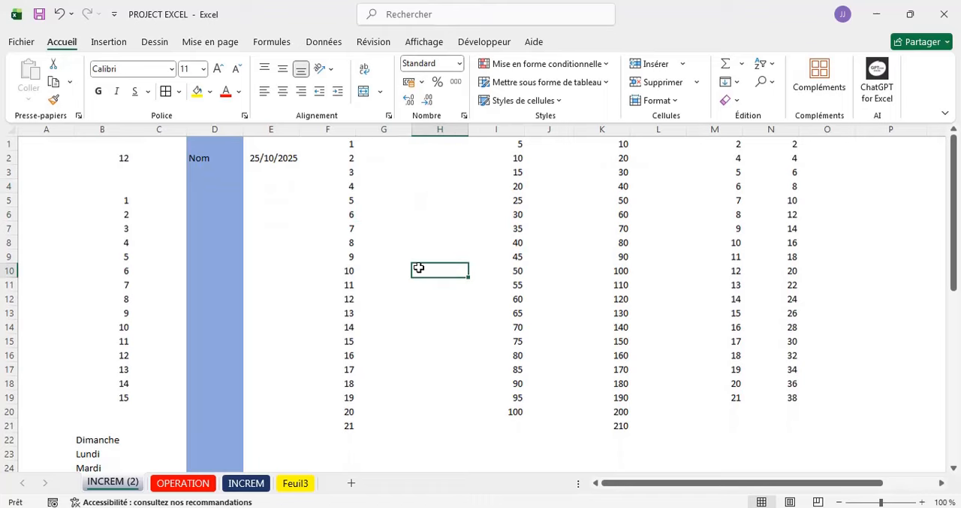
left_click(330, 217)
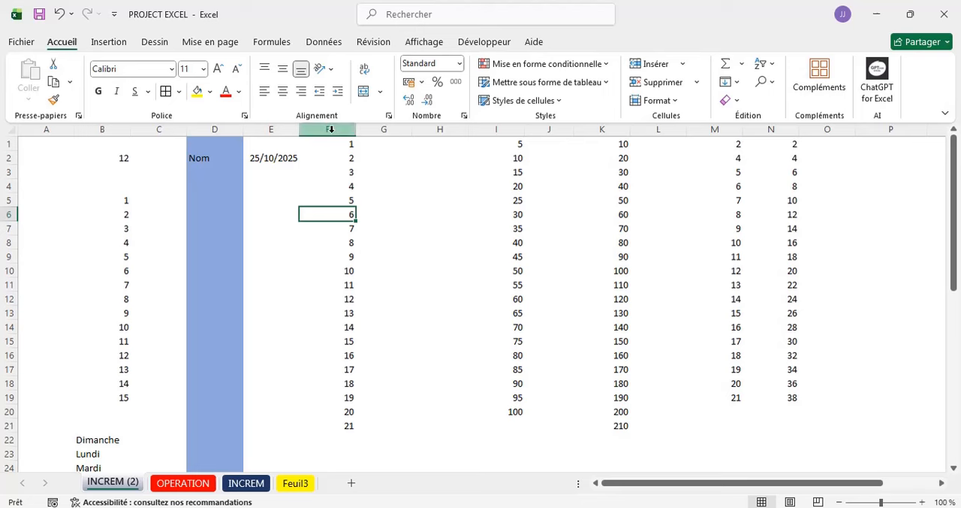
left_click(400, 184)
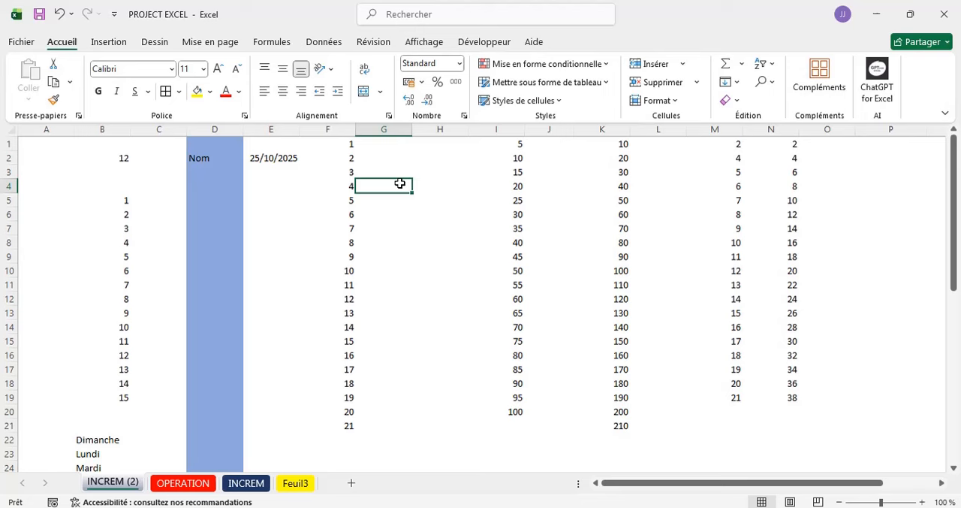
- Turn the gridlines (Quadrillage) and the formula bar (Barre de formule) back on for INCREM (2)
left_click(432, 40)
left_click(194, 82)
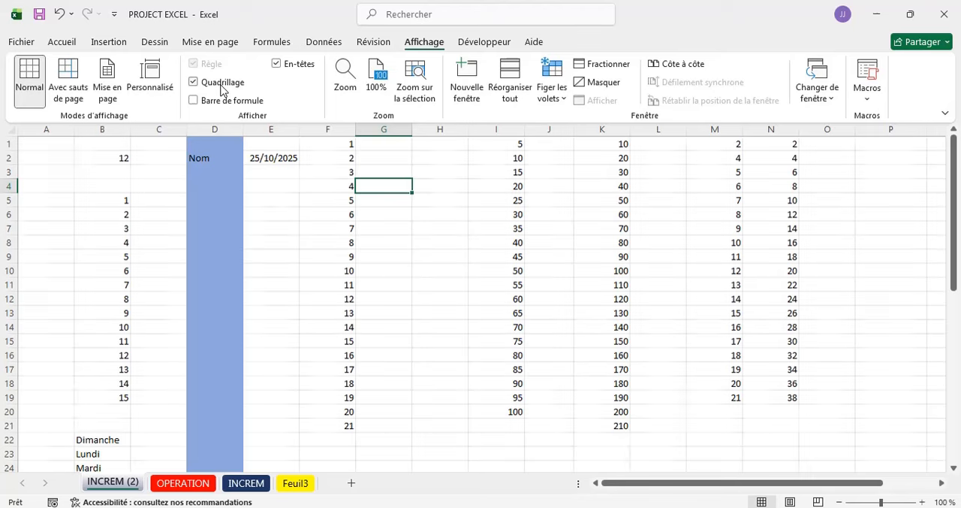
left_click(194, 100)
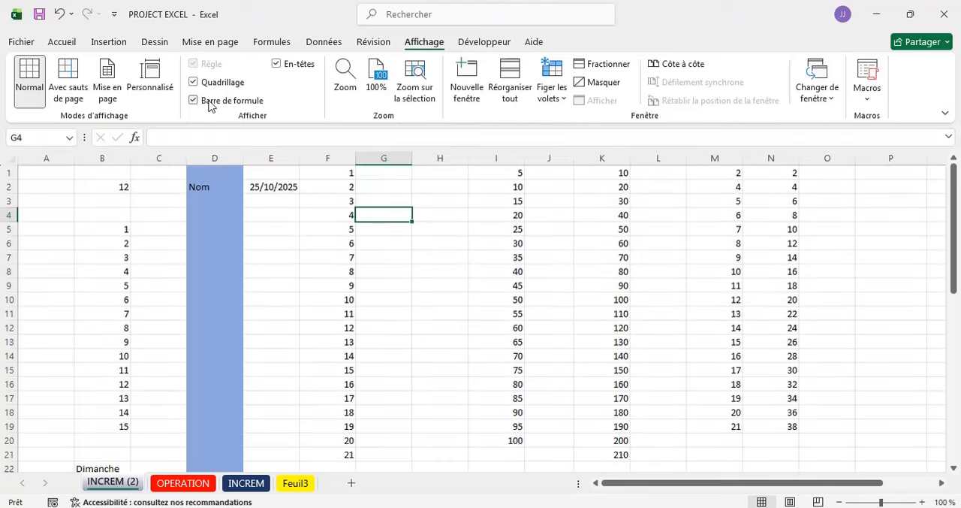
left_click(424, 296)
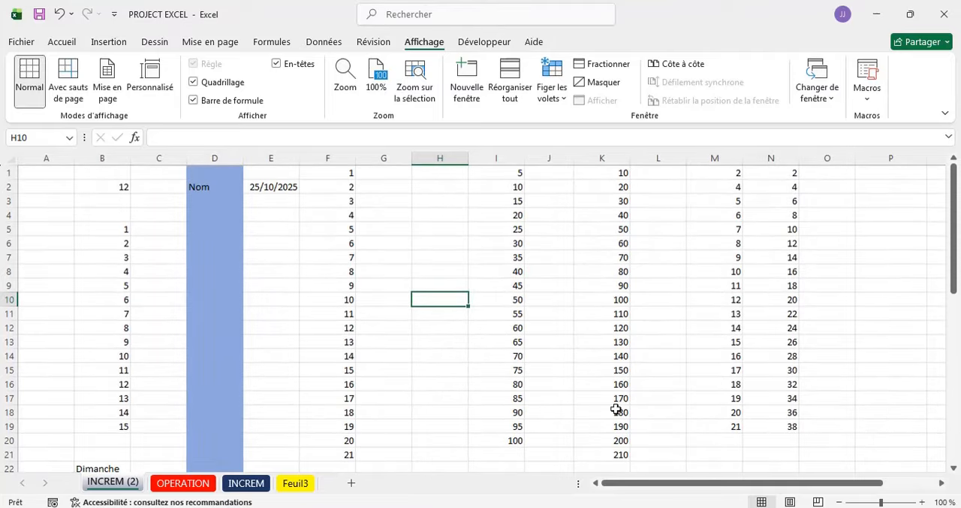
- Switch to the Employee workbook and look through the records on the HR_Employee_Data sheet
left_click(600, 507)
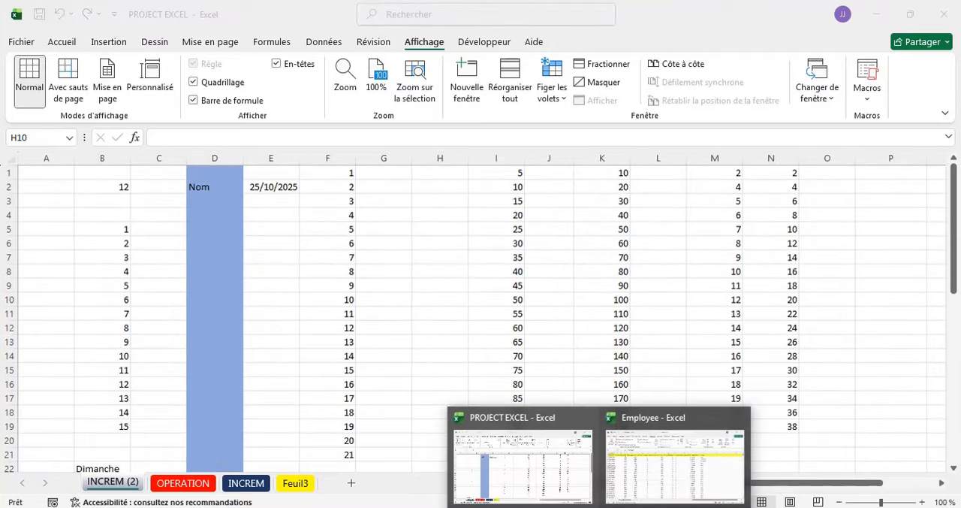
left_click(637, 489)
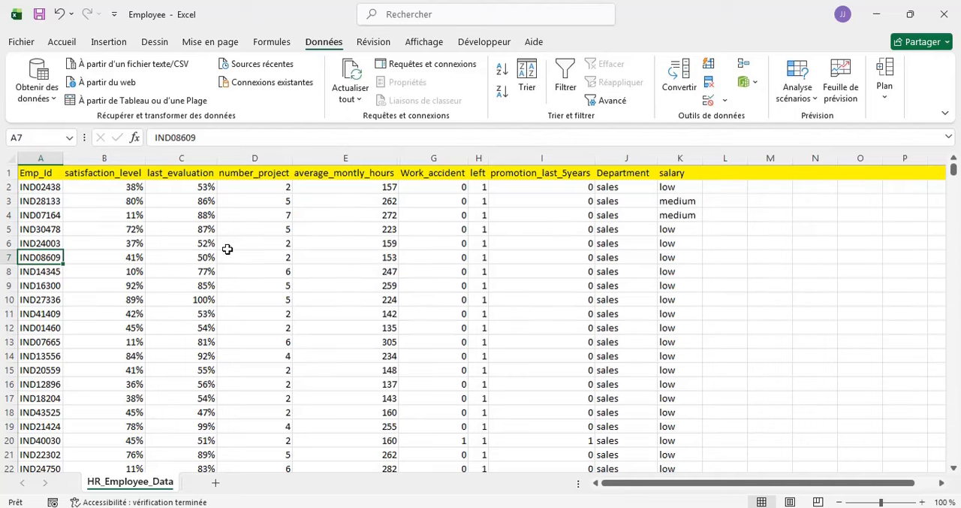
scroll(227, 249, "down", 7)
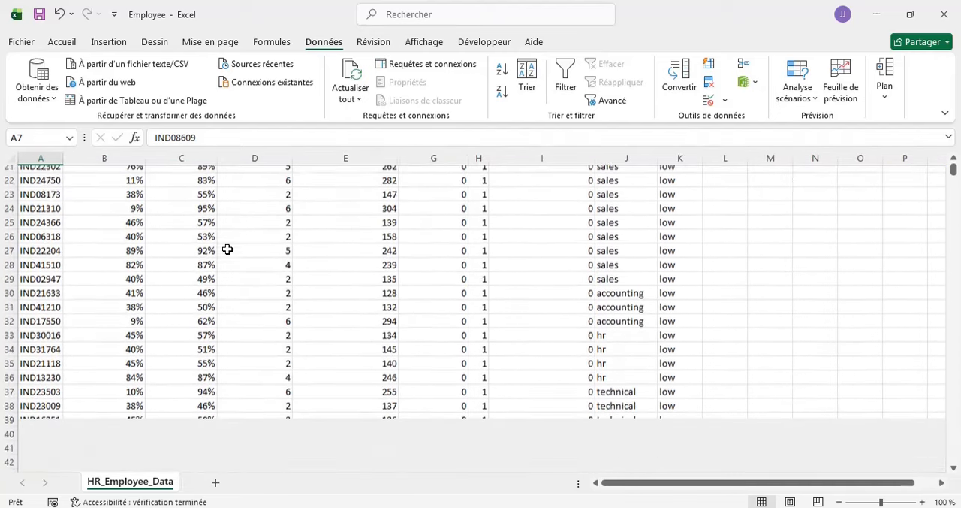
scroll(228, 248, "down", 1)
scroll(227, 249, "up", 8)
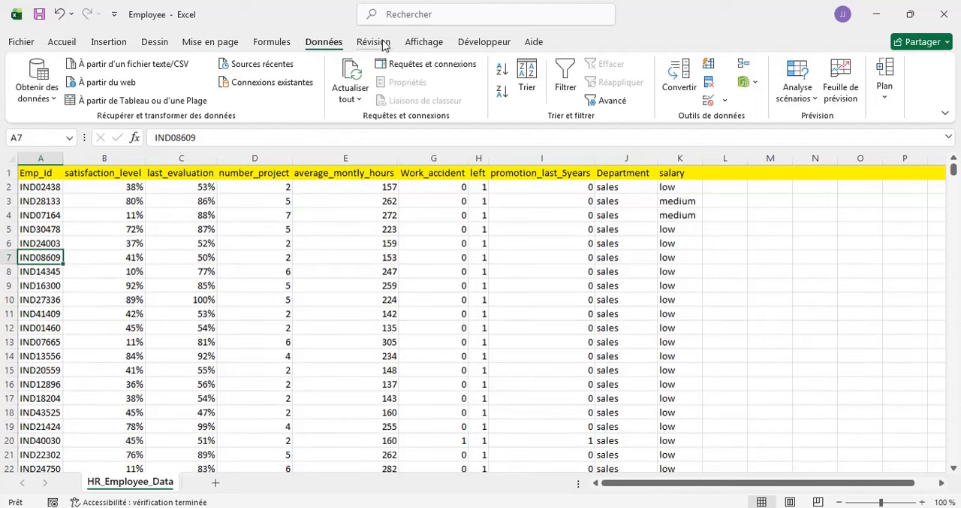
- Turn the gridlines (Quadrillage) off on the HR_Employee_Data sheet and switch them back on
left_click(422, 43)
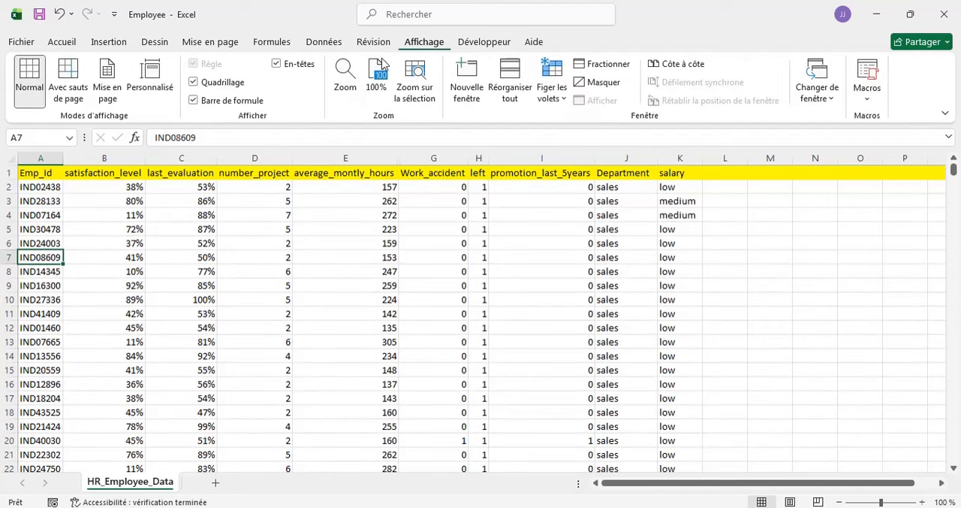
left_click(209, 86)
left_click(298, 330)
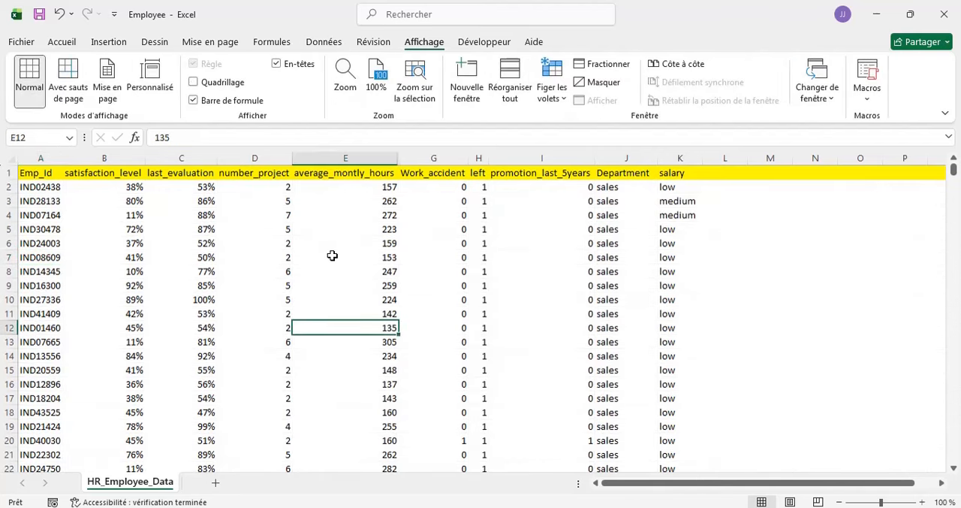
left_click(193, 82)
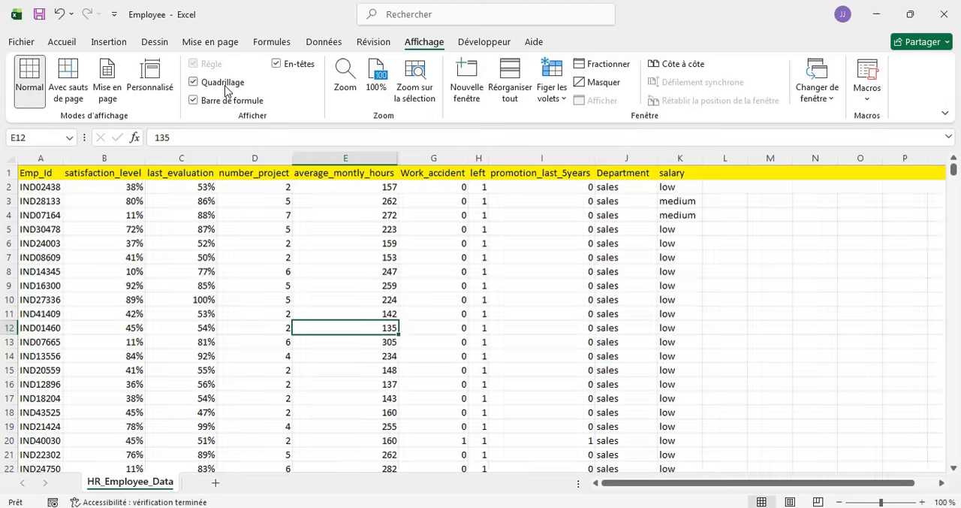
- Convert the employee data in $A$1:$K$15000 into a table, keeping the option that it has headers
left_click(340, 251)
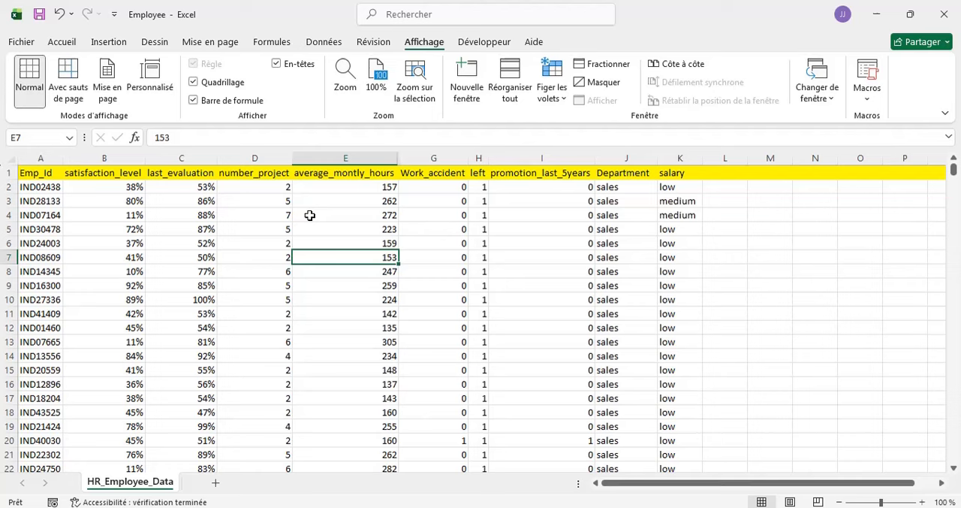
key("ctrl+t")
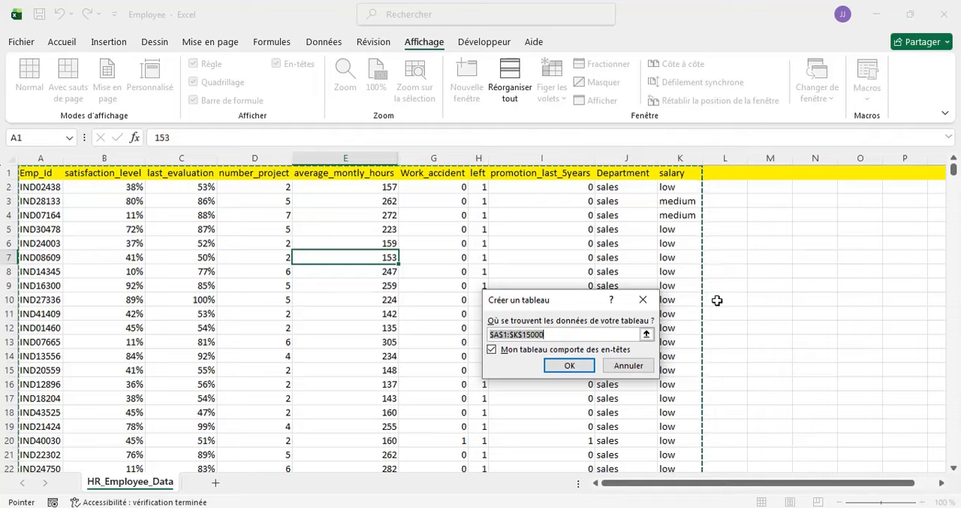
scroll(717, 300, "down", 6)
scroll(717, 301, "up", 2)
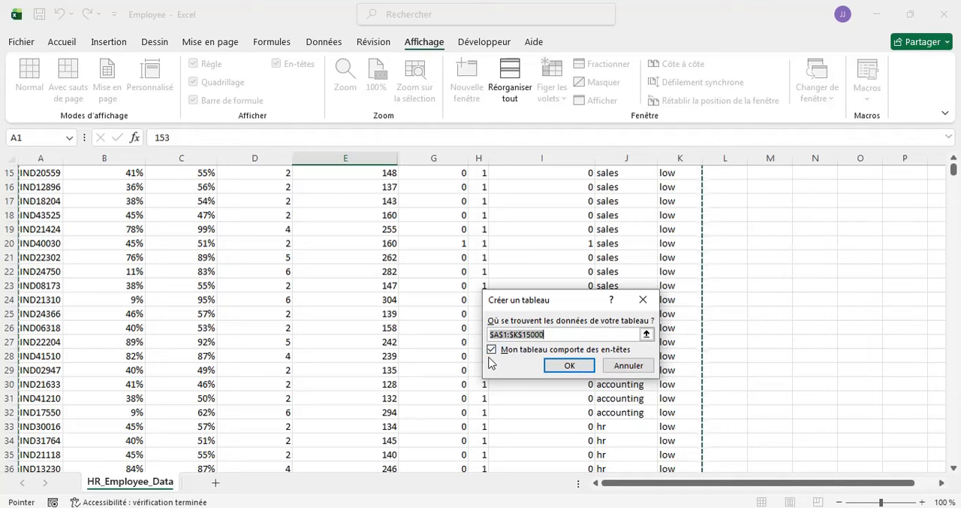
left_click(566, 366)
scroll(373, 249, "up", 6)
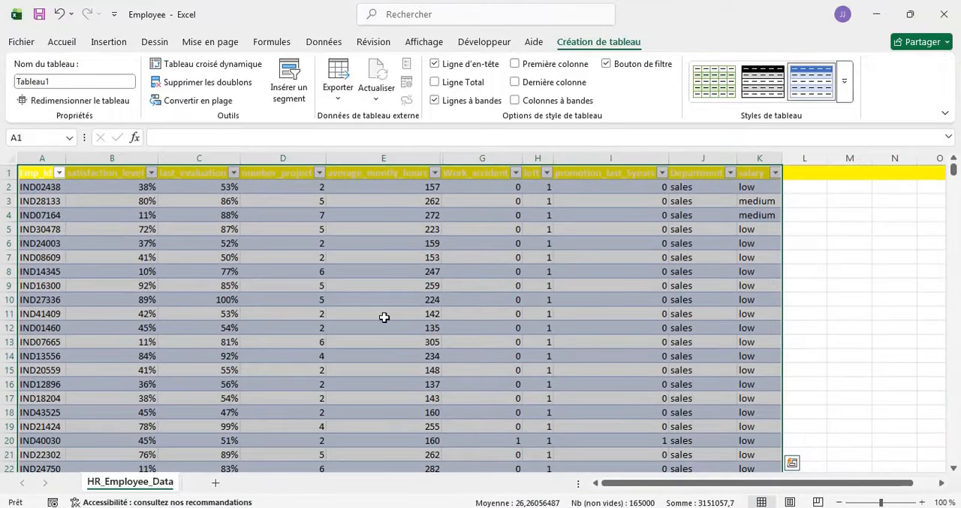
left_click(550, 285)
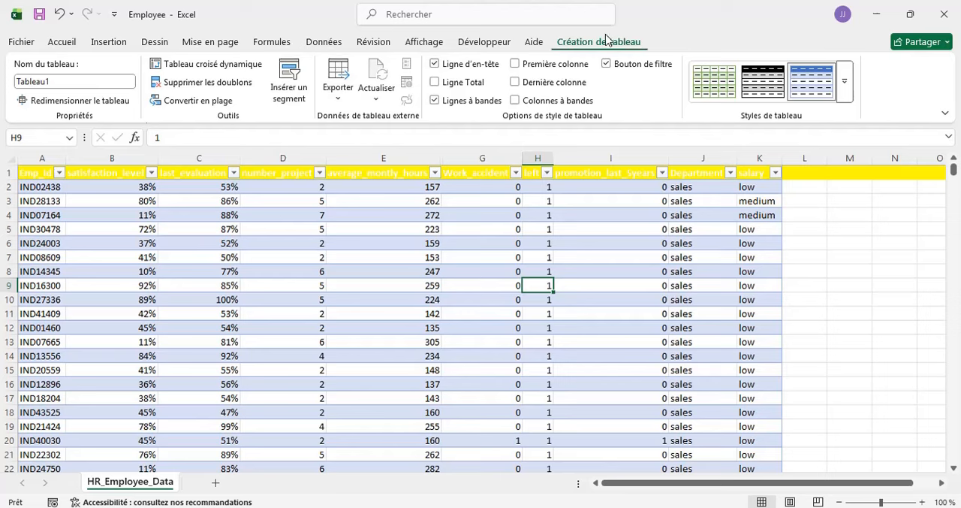
- Try the gold banded medium style on the employee table, and apply the grey banded medium style instead
left_click(845, 84)
left_click(818, 331)
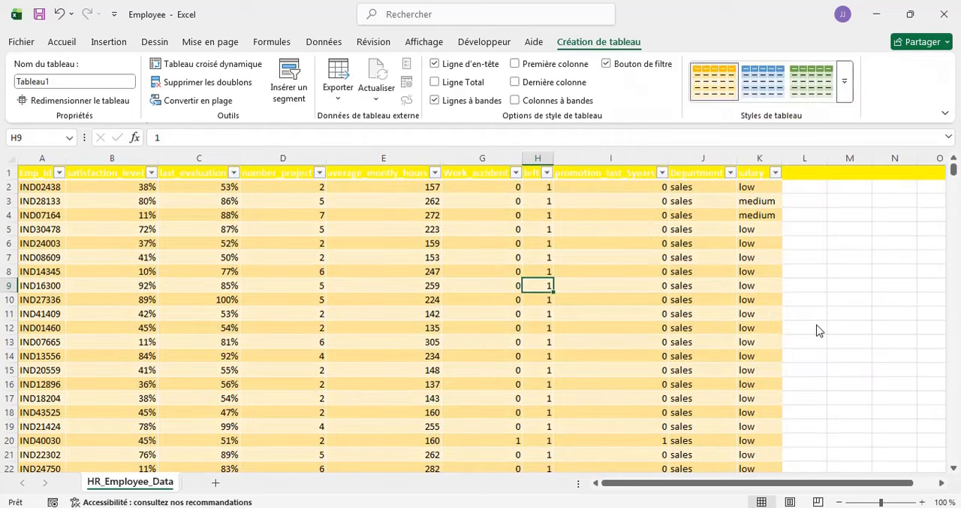
left_click(844, 85)
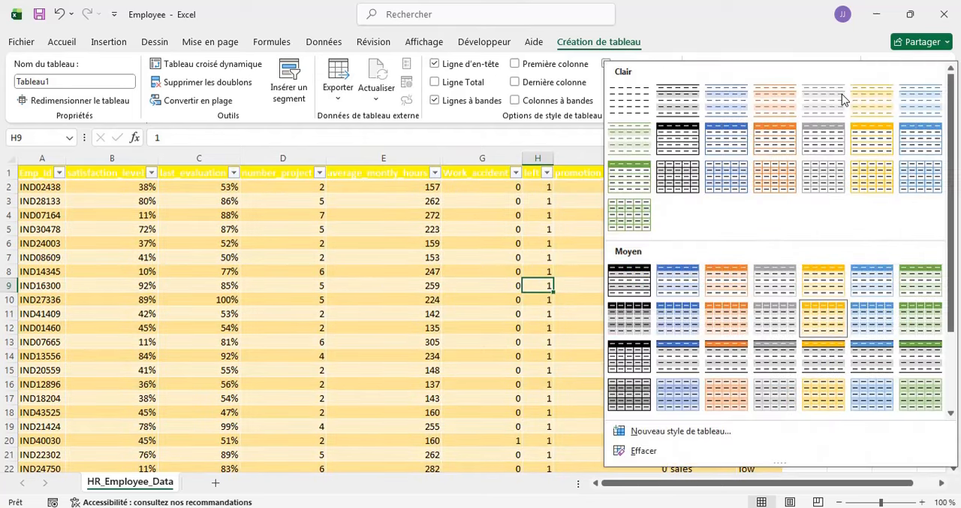
left_click(765, 284)
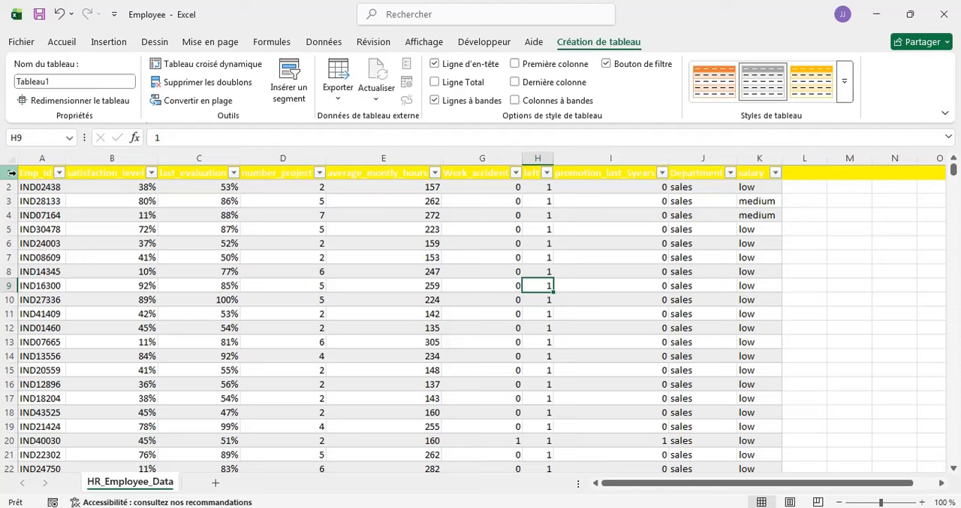
- Remove the yellow fill from header row 1 by setting it to no fill (Aucun remplissage)
left_click(11, 172)
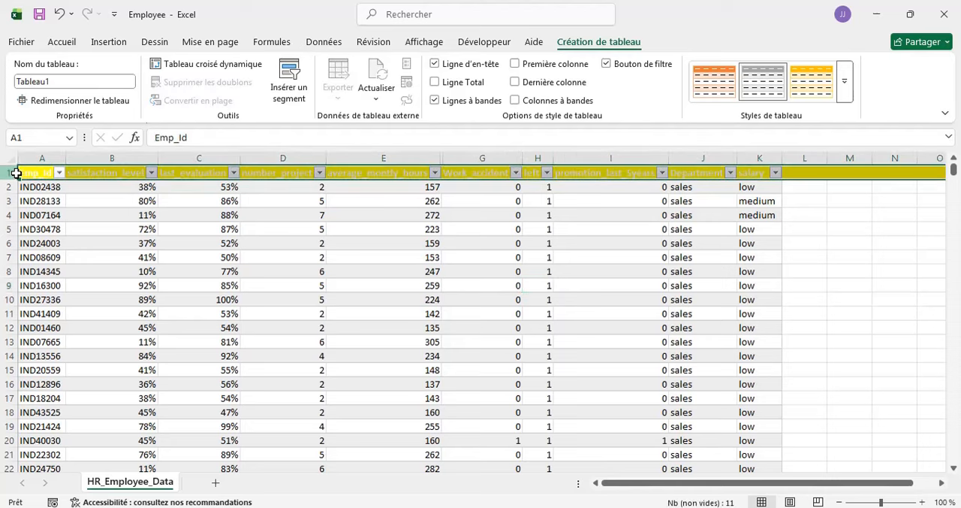
left_click(63, 42)
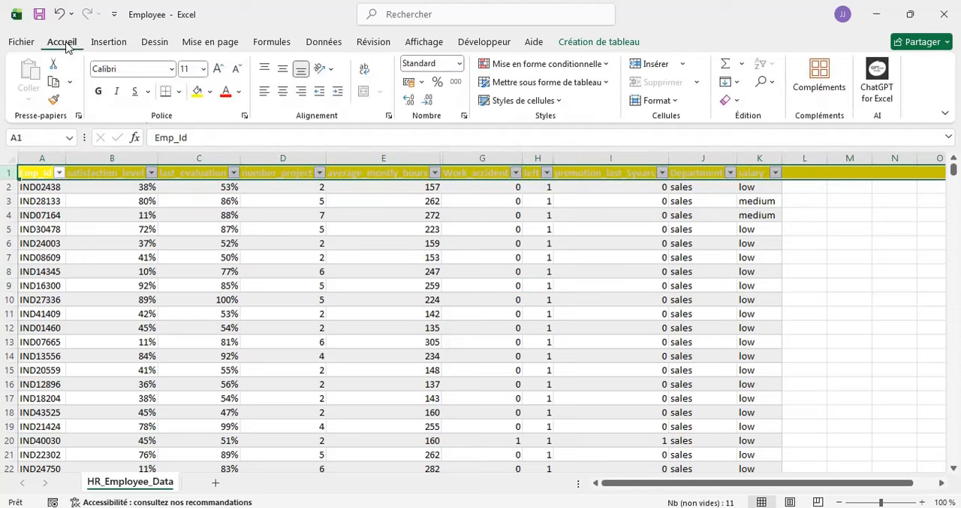
left_click(215, 97)
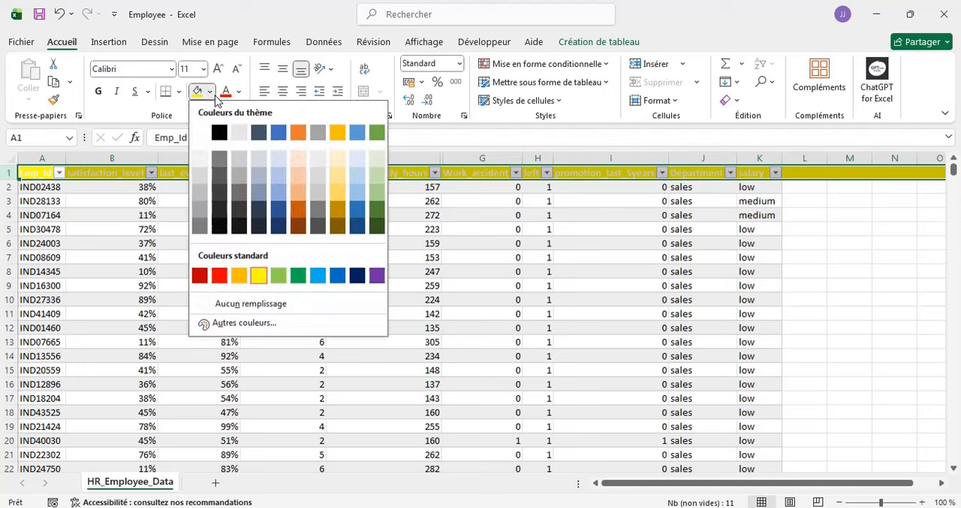
left_click(235, 303)
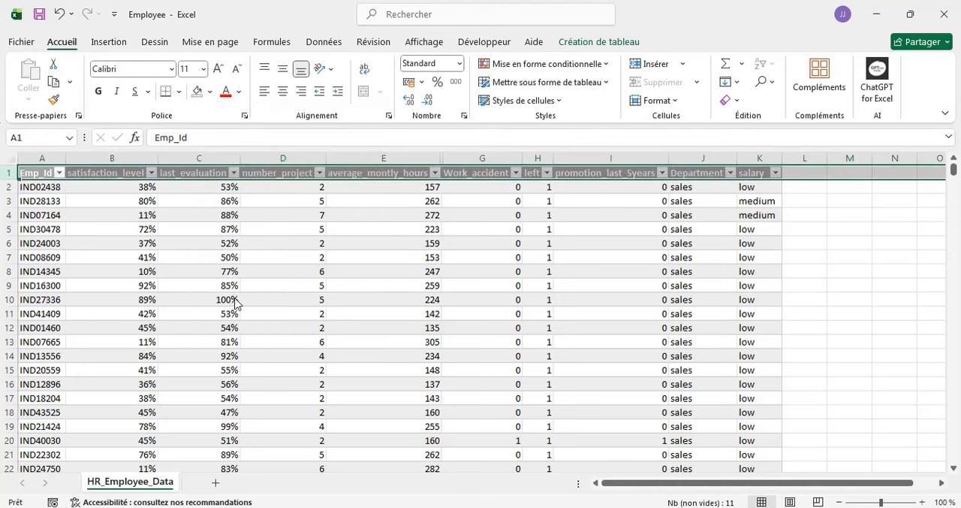
- Apply the gold banded medium table style to the employee table
left_click(602, 233)
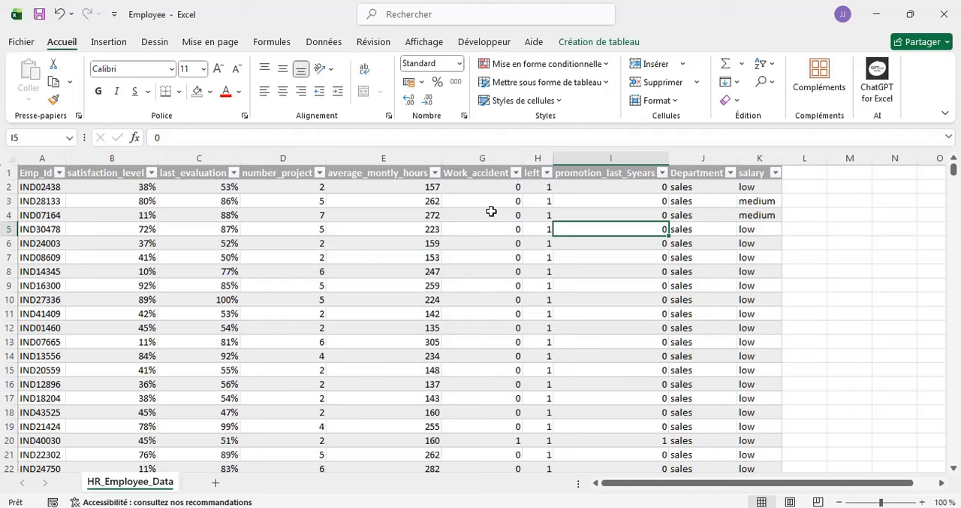
left_click(590, 43)
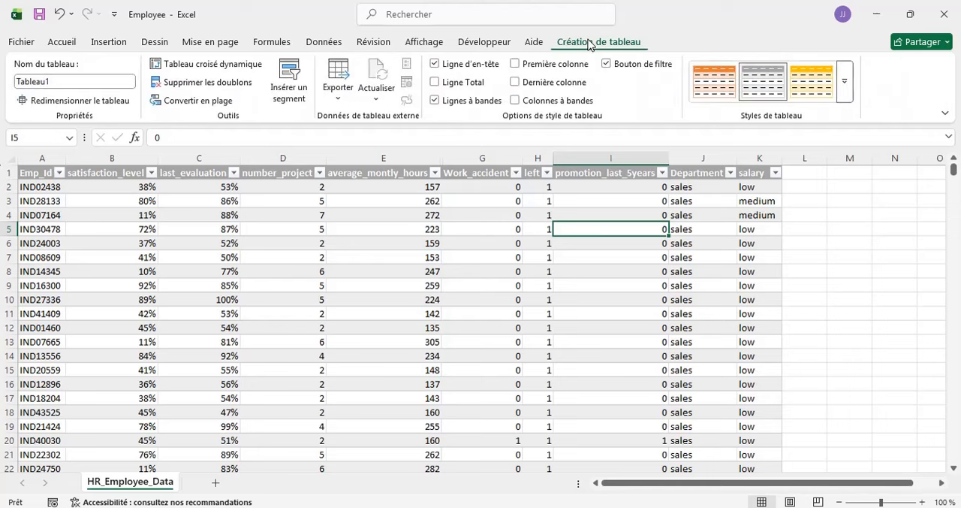
left_click(824, 86)
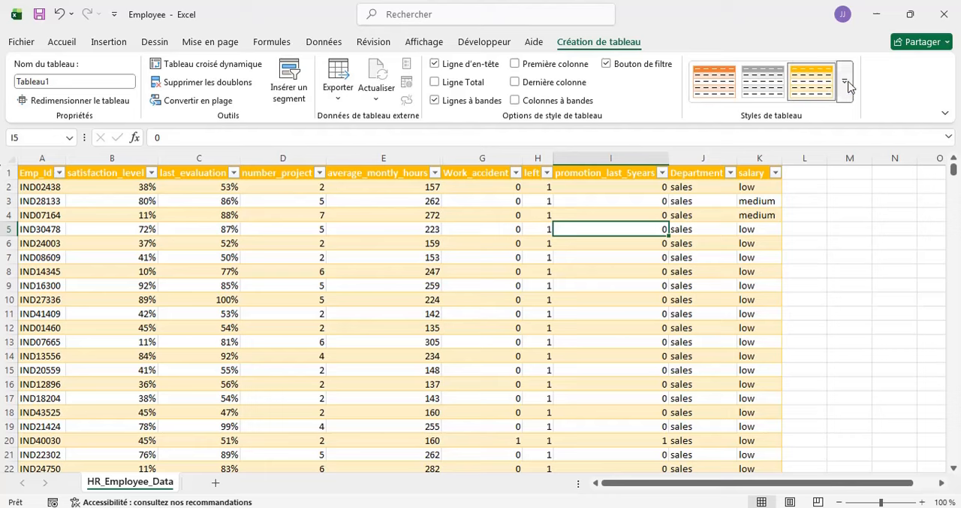
- Look through the employee table's rows and return to the top, checking how the column headers behave
scroll(382, 353, "down", 7)
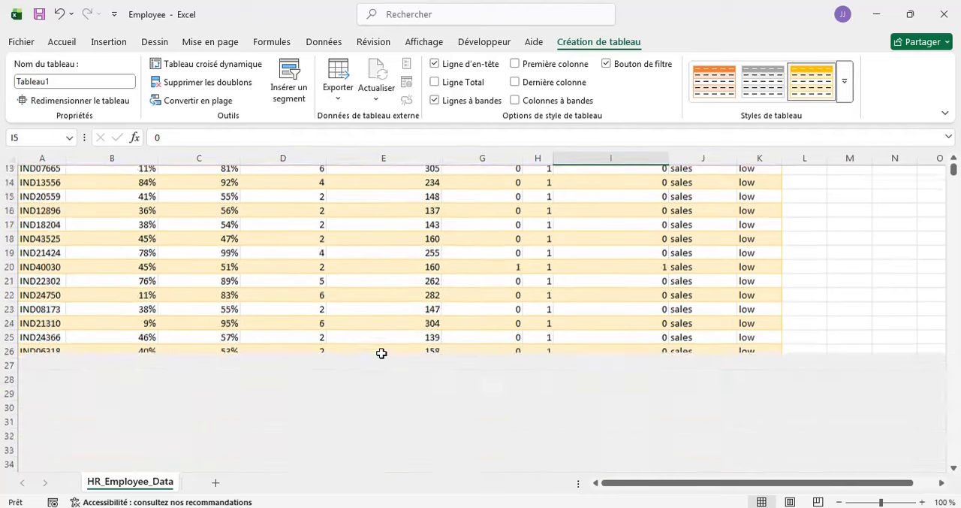
scroll(382, 353, "down", 3)
scroll(380, 353, "up", 10)
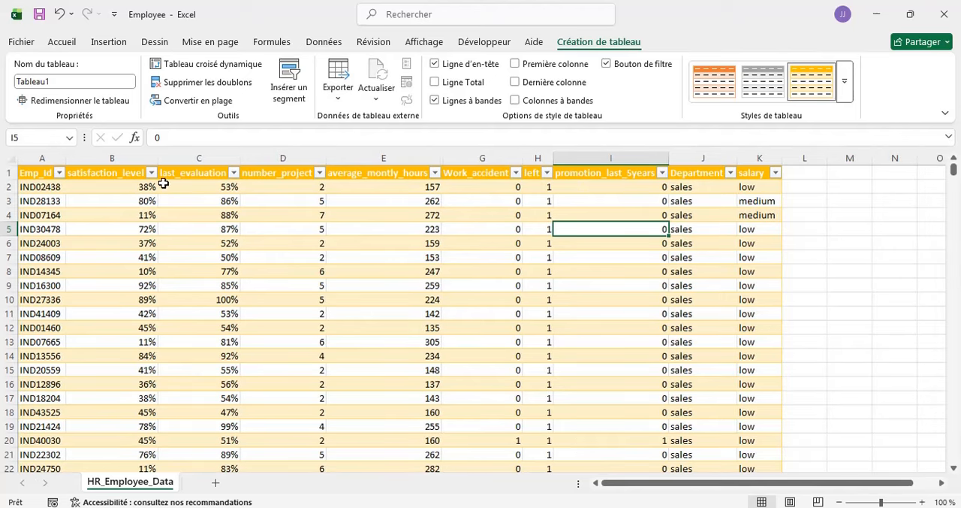
scroll(256, 280, "down", 7)
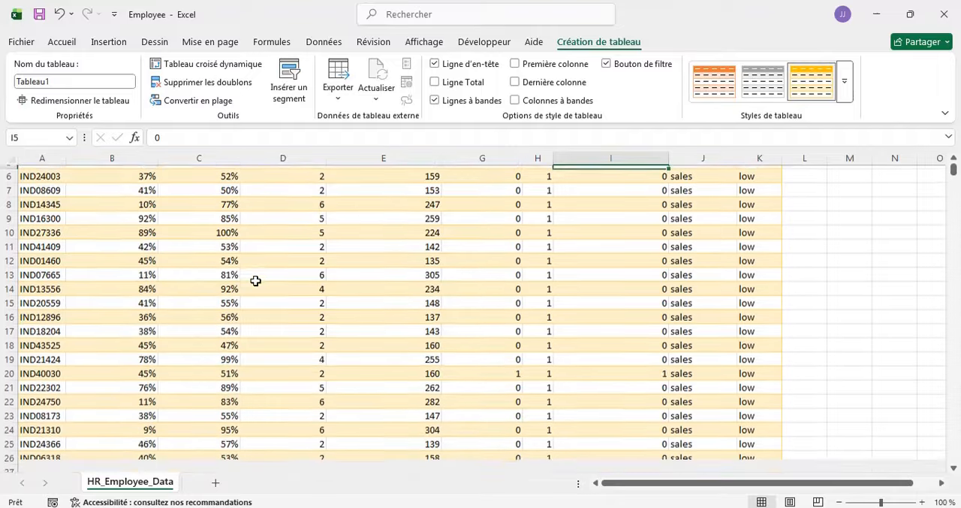
scroll(256, 280, "down", 9)
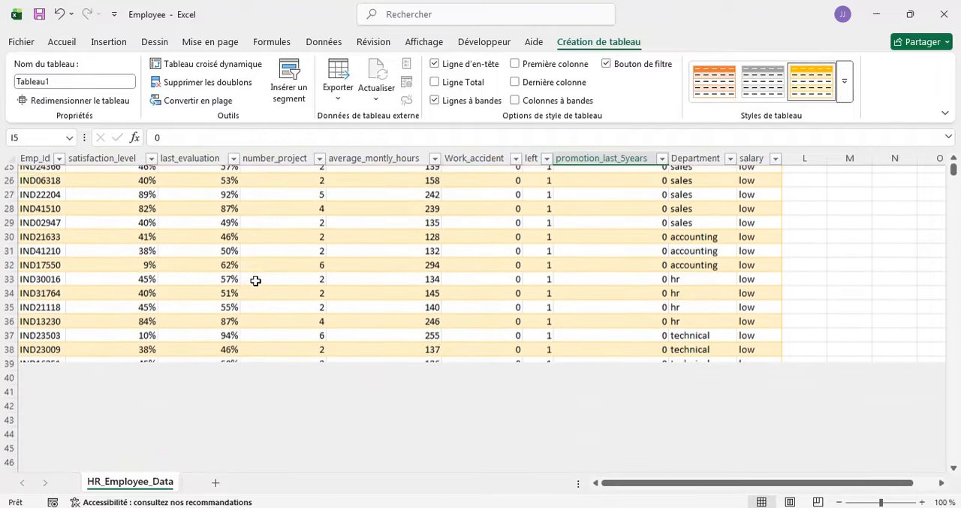
scroll(255, 280, "right", 2)
scroll(255, 281, "left", 2)
scroll(256, 280, "up", 16)
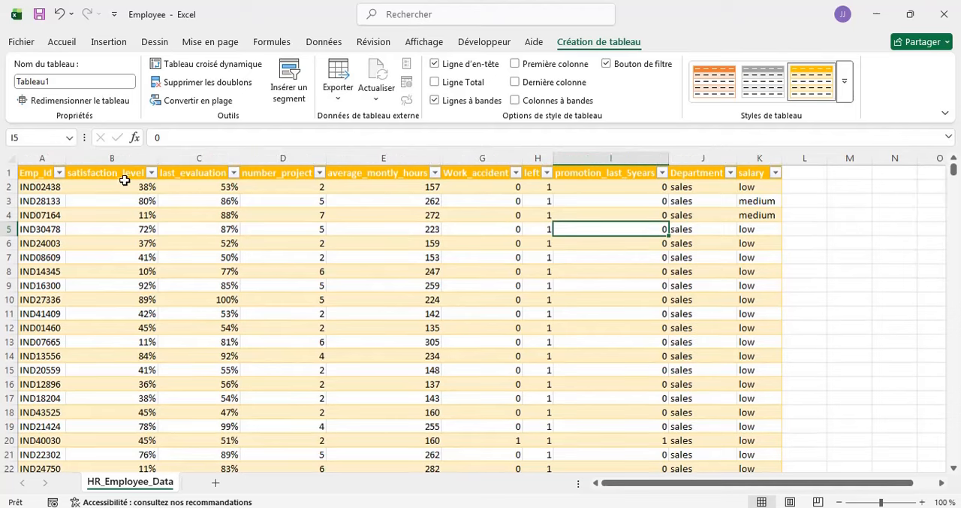
scroll(259, 294, "down", 1)
scroll(258, 295, "up", 1)
scroll(296, 322, "down", 1)
scroll(296, 321, "down", 5)
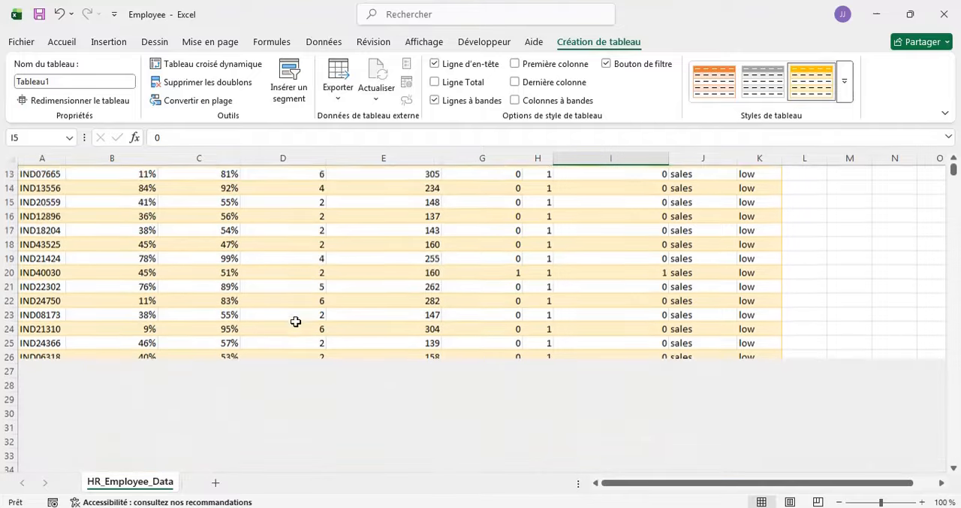
scroll(296, 321, "up", 6)
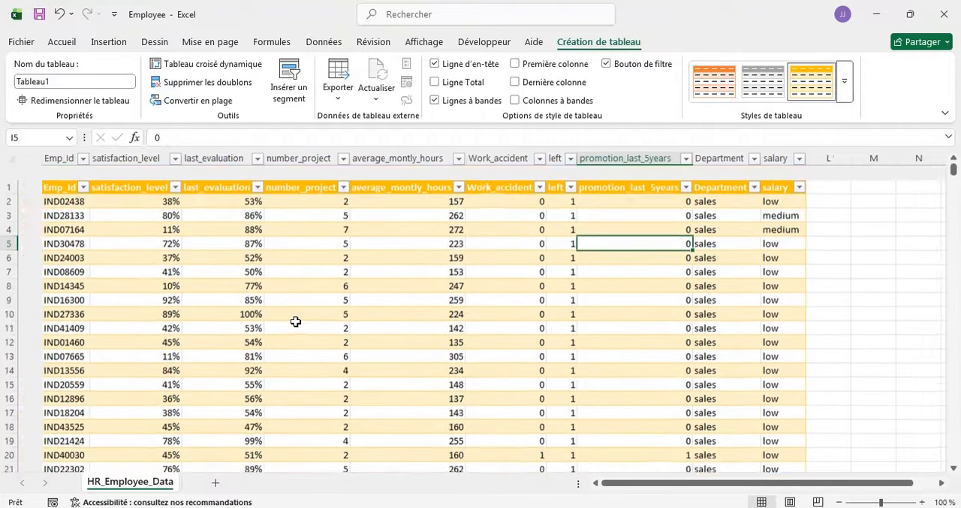
scroll(295, 308, "down", 5)
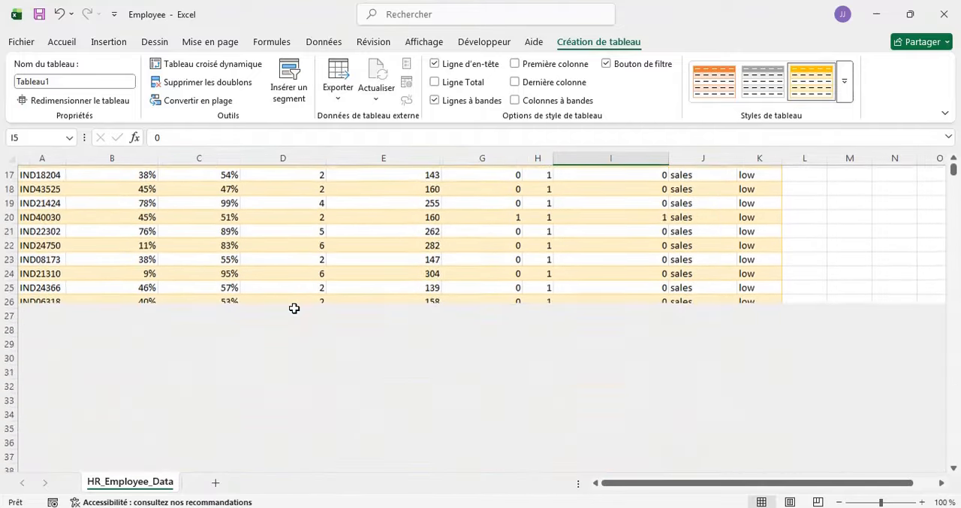
scroll(294, 308, "up", 6)
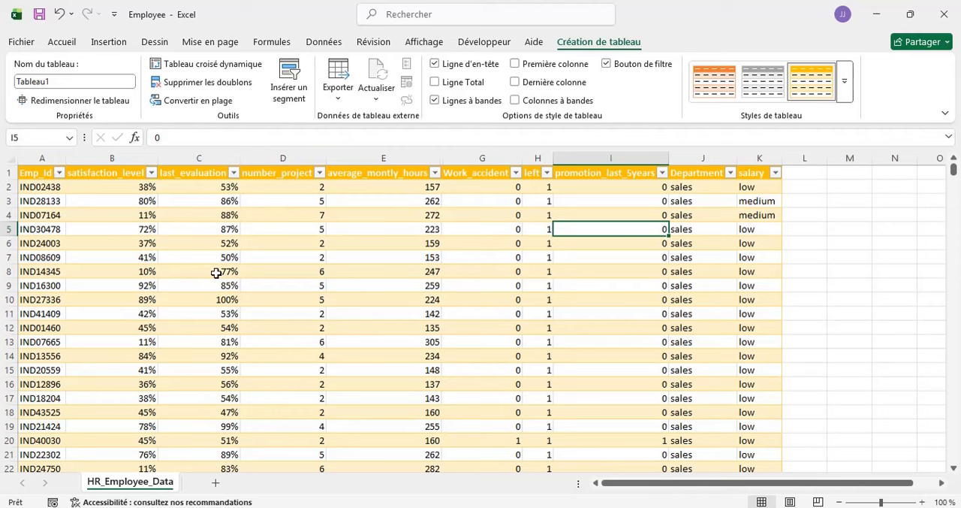
- Auto-fit the satisfaction_level column's width and freeze the top row of the sheet (Figer la ligne supérieure)
double_click(156, 160)
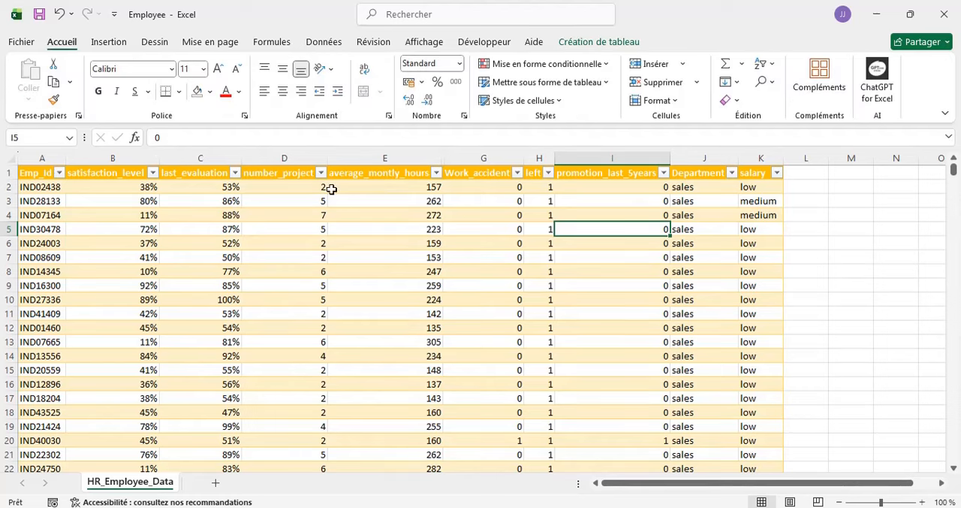
left_click(421, 43)
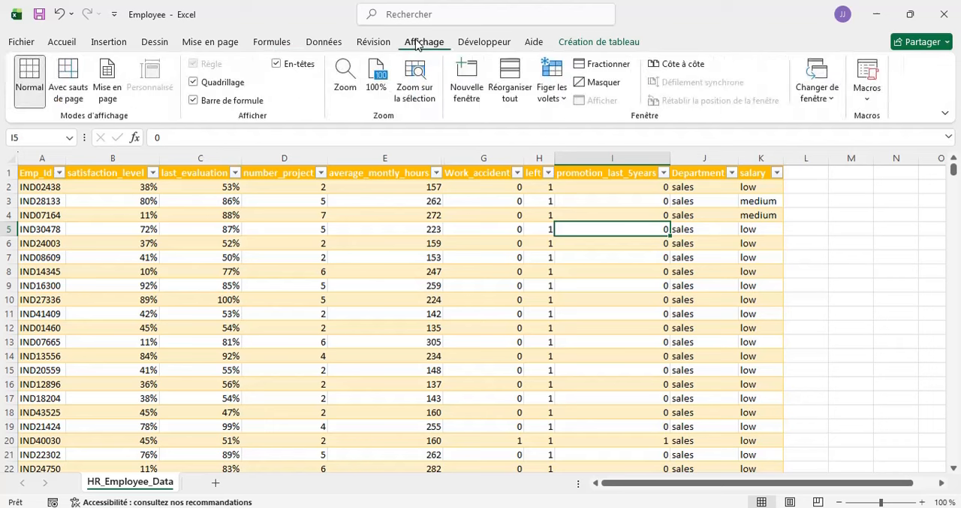
left_click(562, 100)
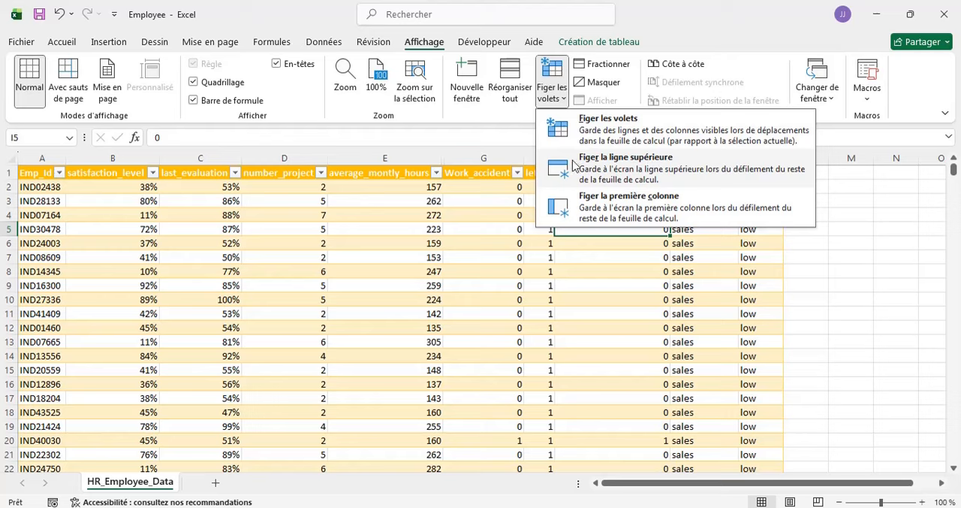
left_click(637, 169)
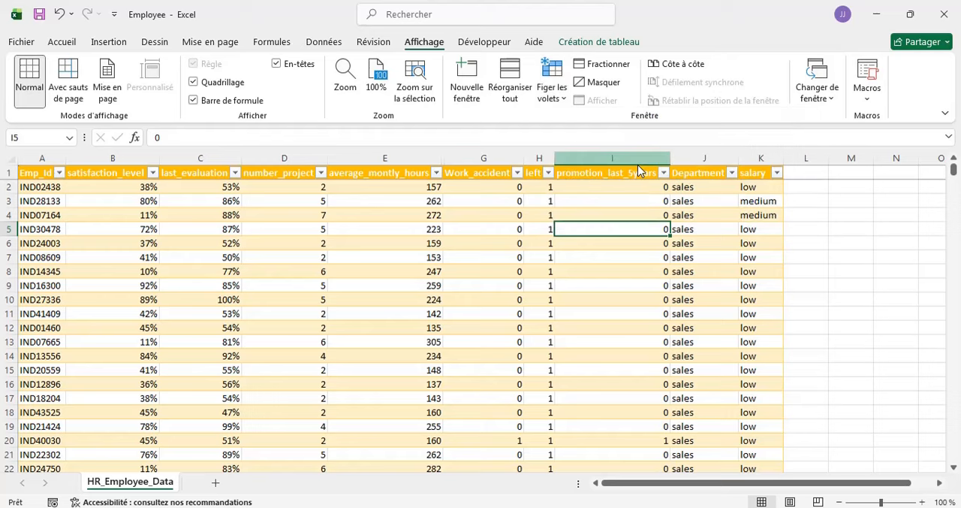
- Examine the employee records further down to check the frozen header row, and return to the first records
scroll(386, 298, "down", 2)
scroll(386, 298, "down", 20)
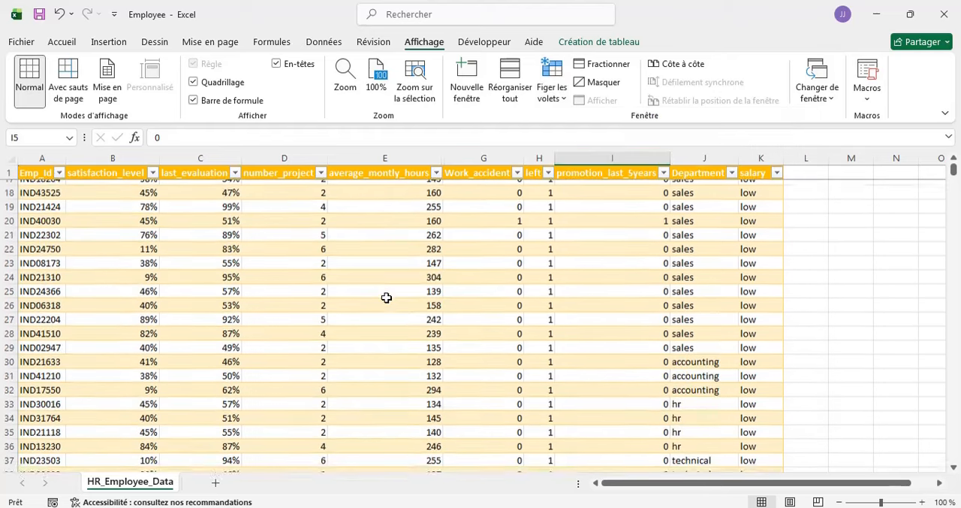
scroll(386, 299, "right", 2)
scroll(386, 298, "left", 2)
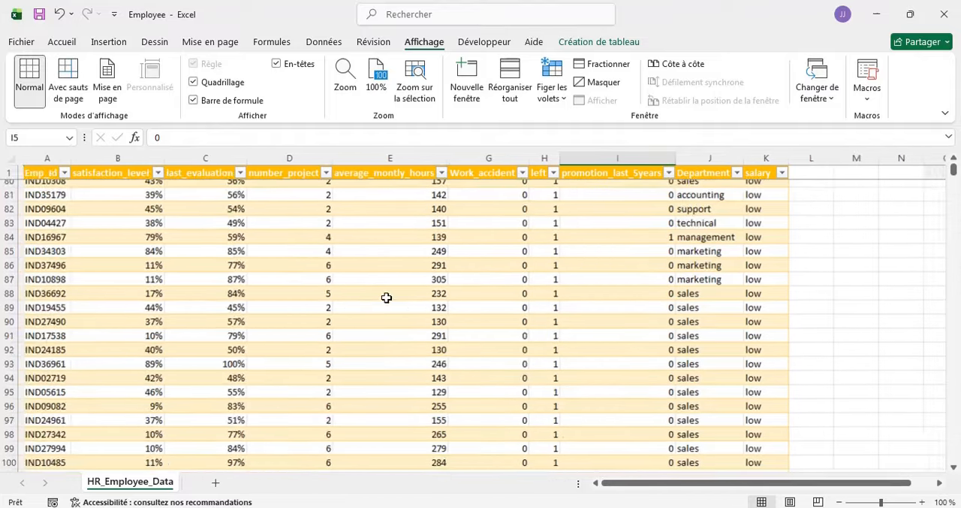
scroll(386, 298, "down", 4)
scroll(386, 298, "down", 1)
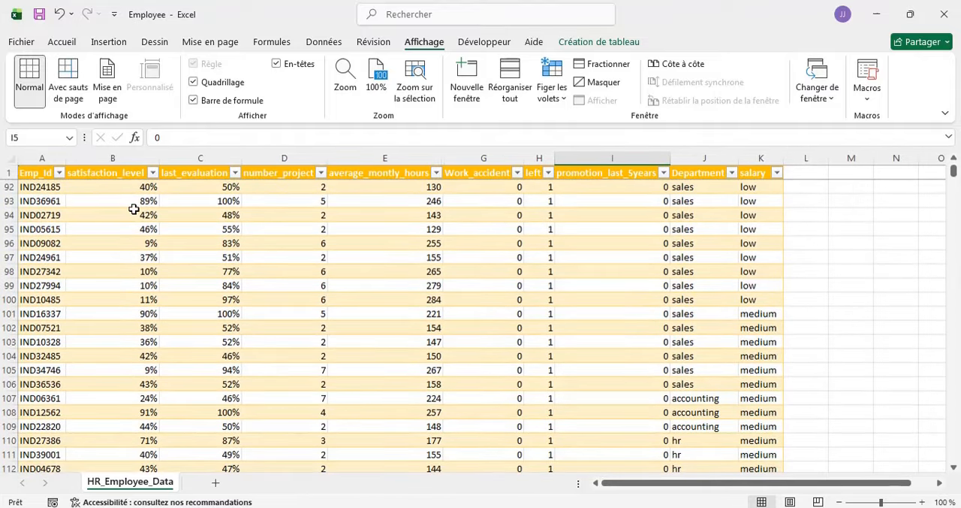
scroll(207, 215, "down", 12)
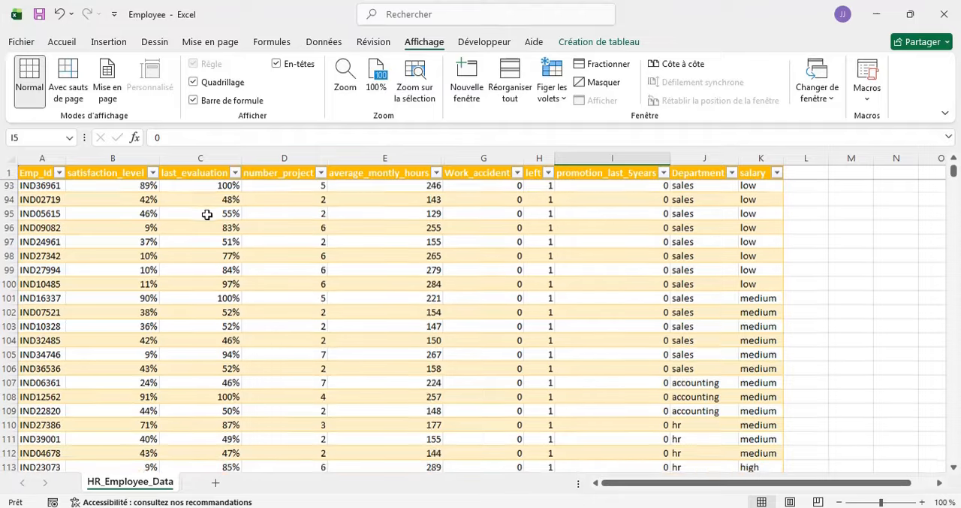
scroll(206, 214, "down", 2)
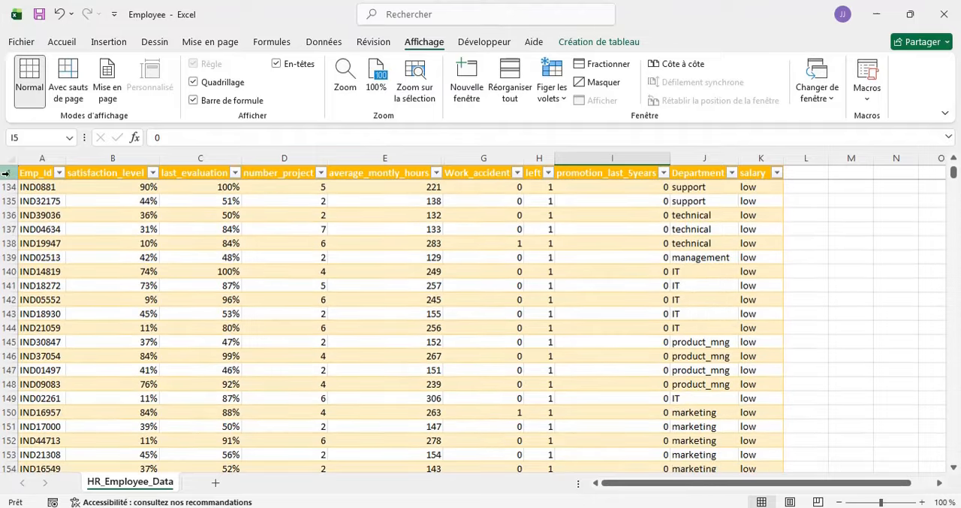
scroll(273, 253, "down", 14)
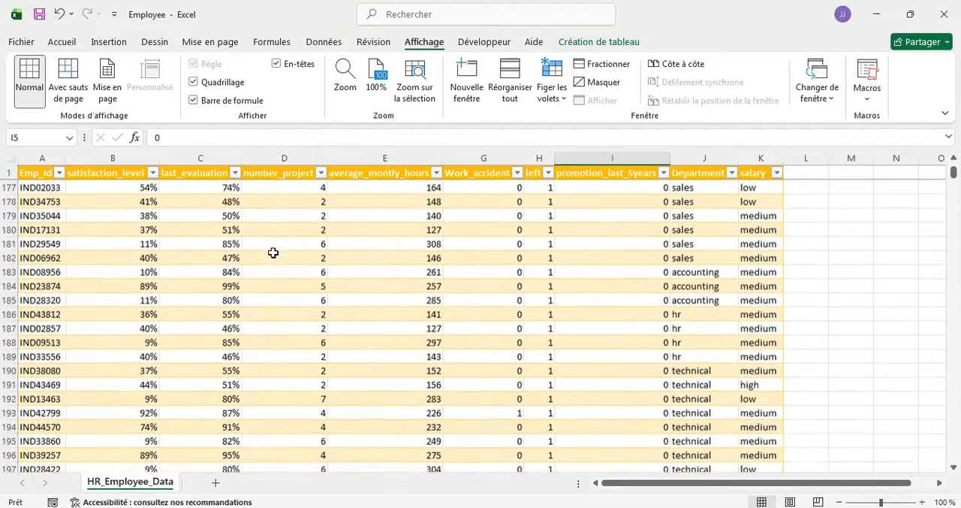
scroll(273, 253, "up", 20)
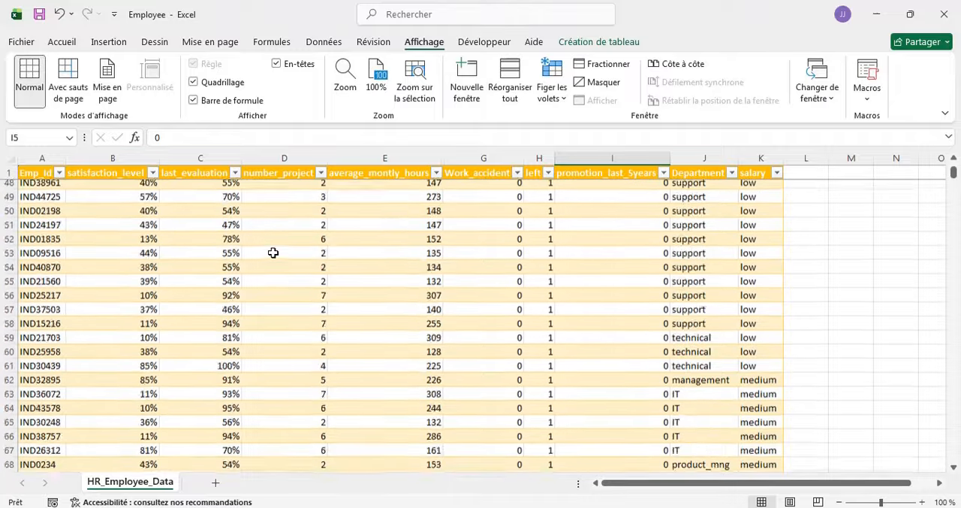
scroll(273, 253, "up", 15)
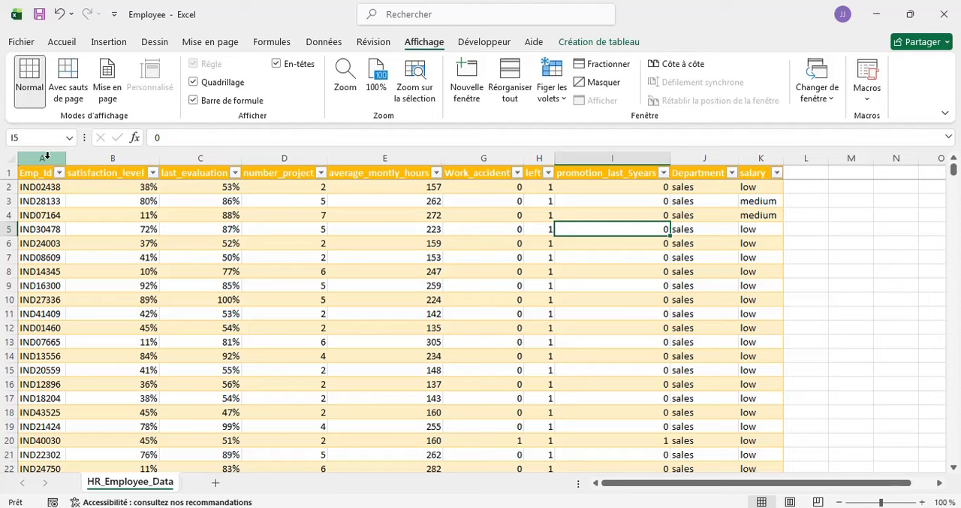
- Freeze the first column, Emp_Id, instead of the top row (Figer la première colonne)
left_click(563, 104)
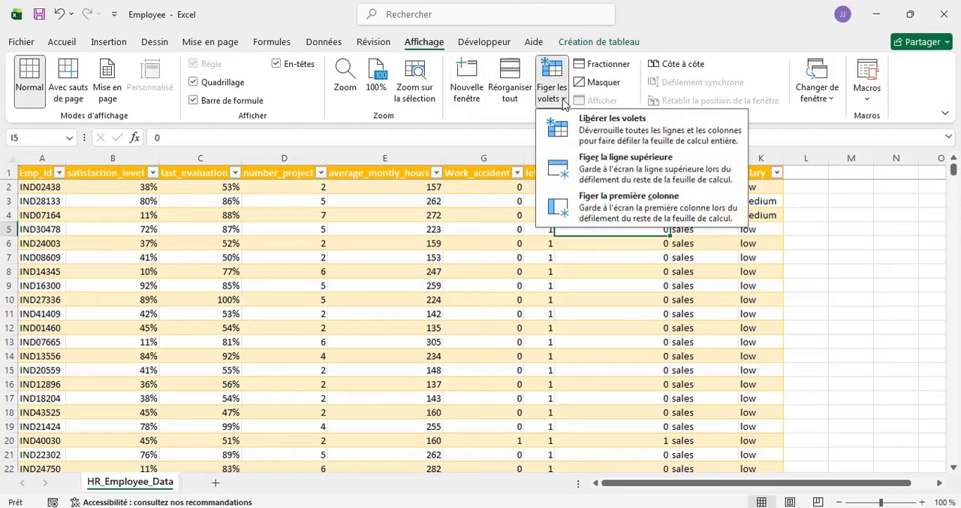
left_click(627, 209)
- Examine the table's far columns and lower rows to check how the frozen Emp_Id column behaves
scroll(406, 280, "right", 2)
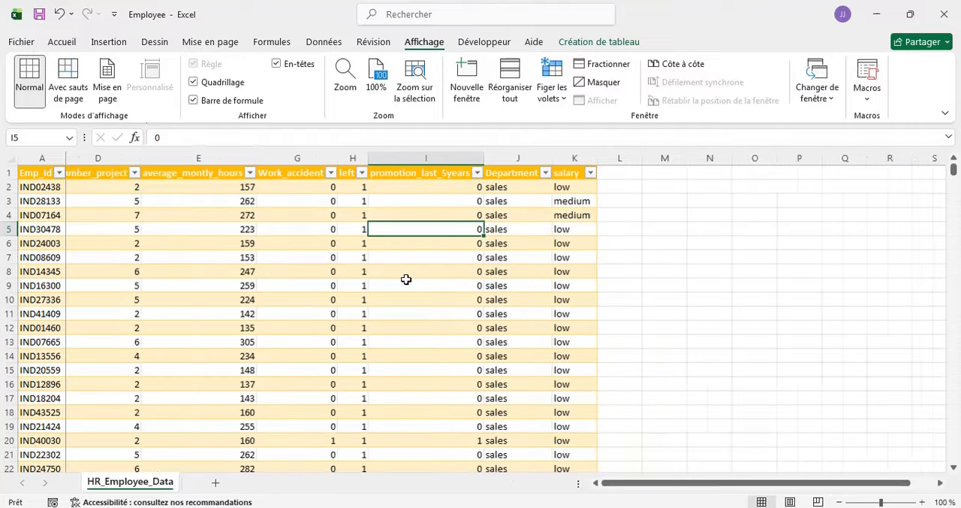
scroll(406, 280, "right", 3)
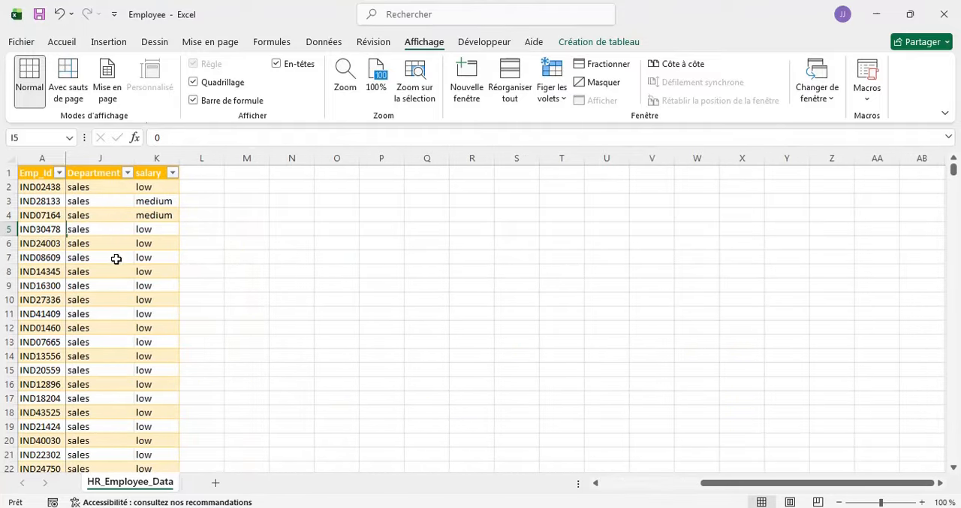
scroll(112, 267, "left", 5)
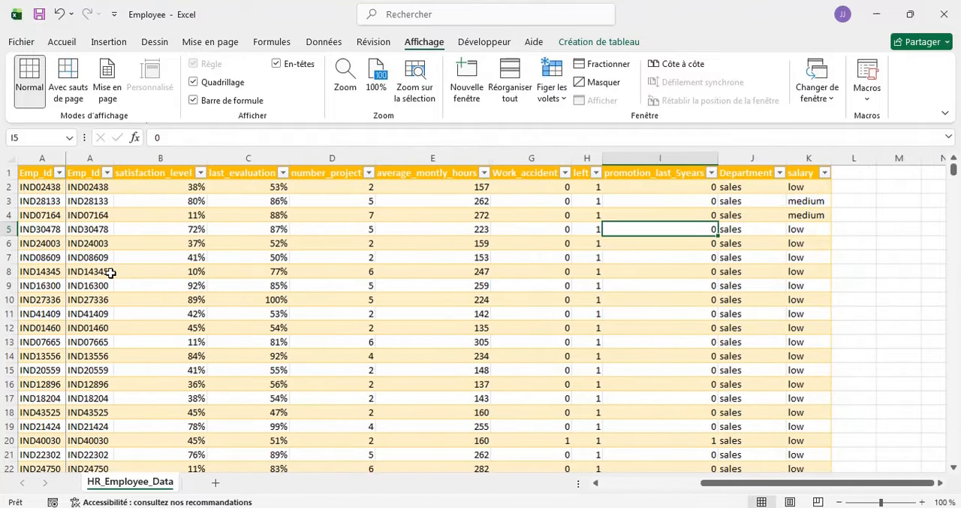
scroll(111, 273, "right", 5)
scroll(110, 274, "left", 3)
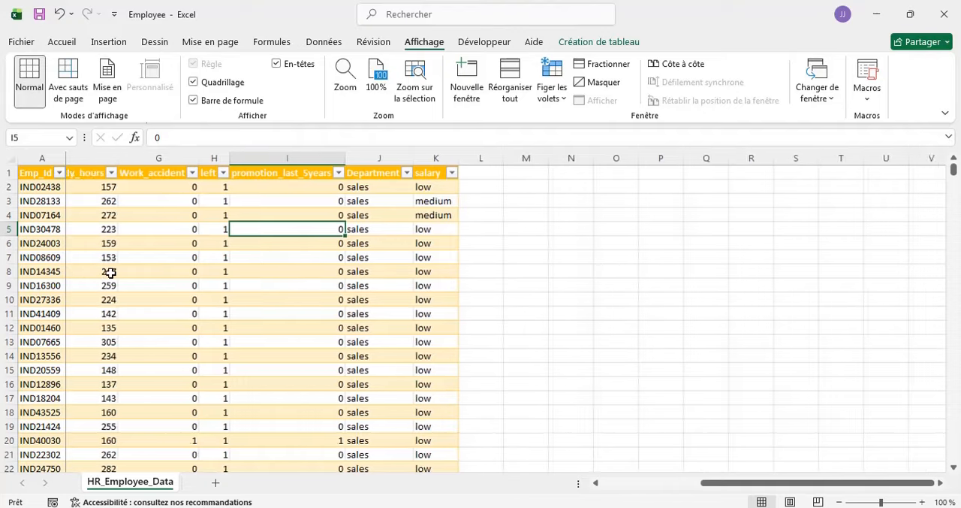
scroll(111, 273, "down", 1)
scroll(110, 273, "right", 4)
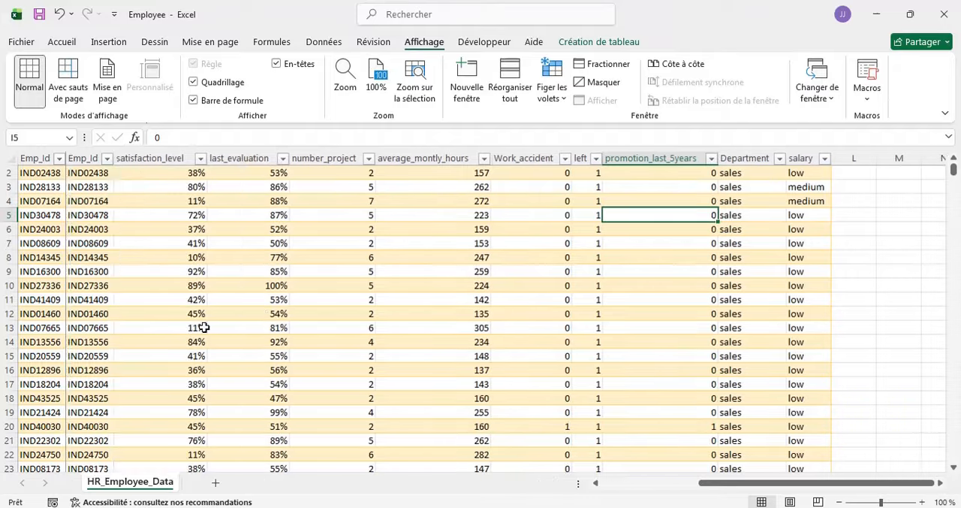
scroll(246, 289, "down", 20)
scroll(246, 289, "right", 1)
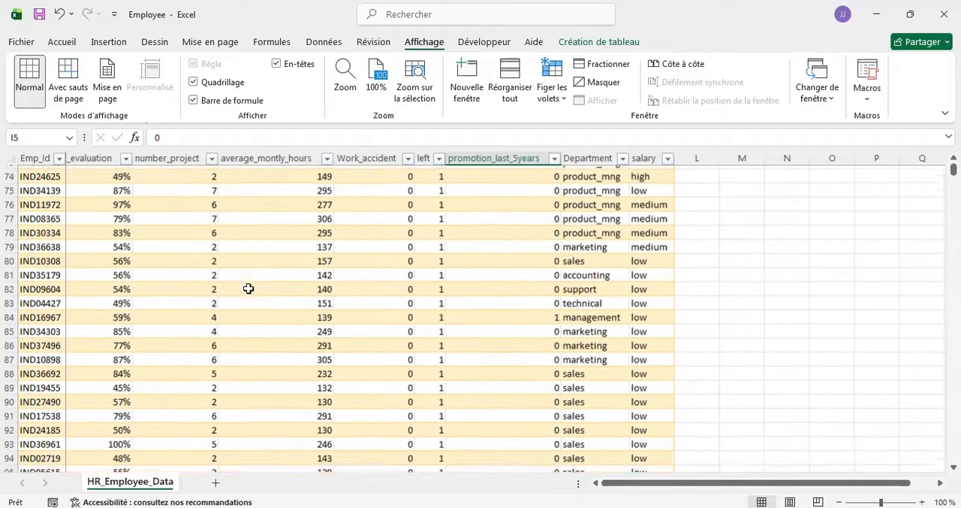
- Compare more of the lower employee records and outer columns with the frozen Emp_Id column, and stop around row 71
scroll(248, 288, "left", 2)
scroll(248, 289, "down", 20)
scroll(248, 289, "right", 1)
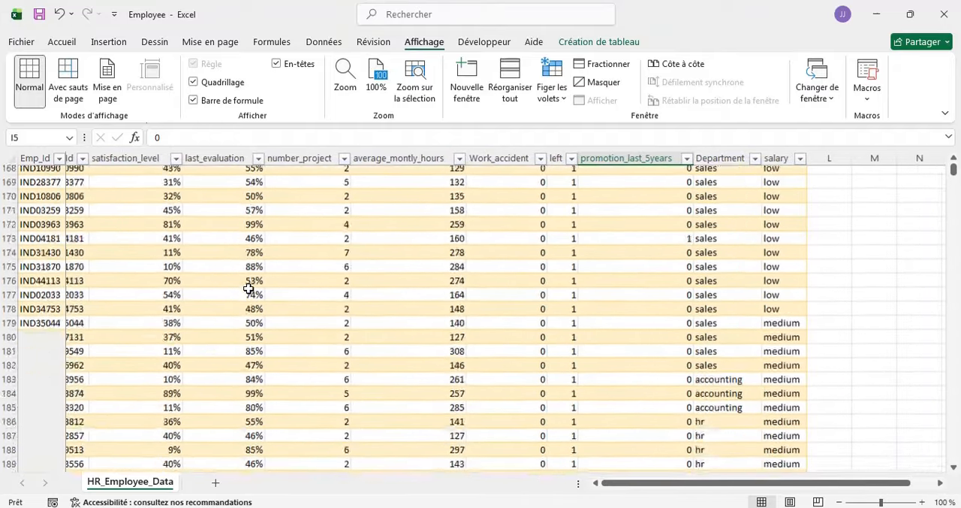
scroll(248, 289, "up", 20)
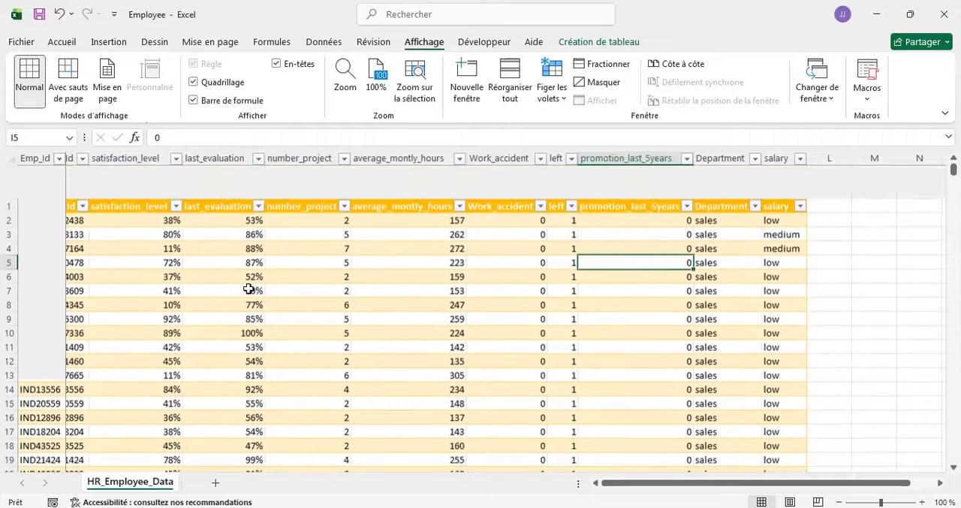
scroll(248, 289, "down", 11)
scroll(95, 230, "left", 1)
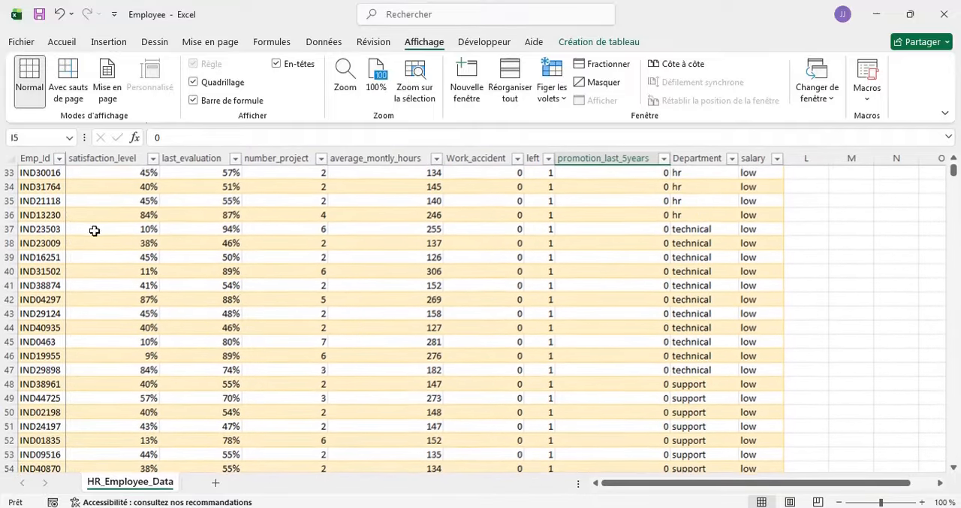
scroll(190, 290, "down", 8)
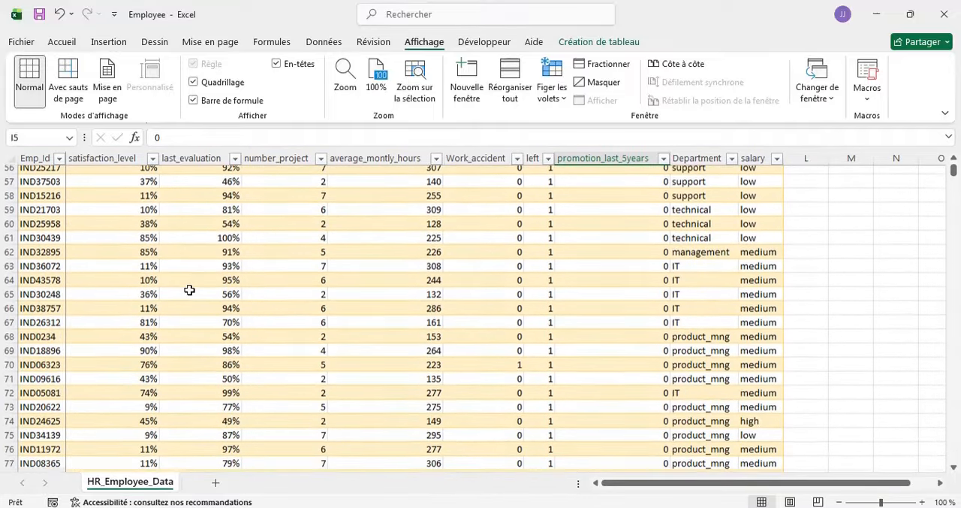
scroll(189, 290, "right", 1)
scroll(190, 290, "down", 4)
scroll(189, 290, "left", 1)
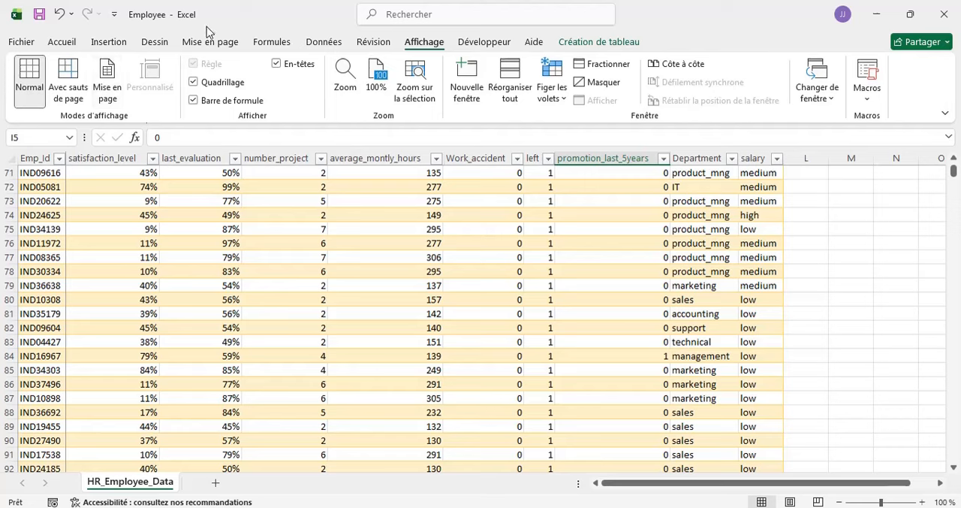
- Centre the values of the average_montly_hours column horizontally
left_click(74, 43)
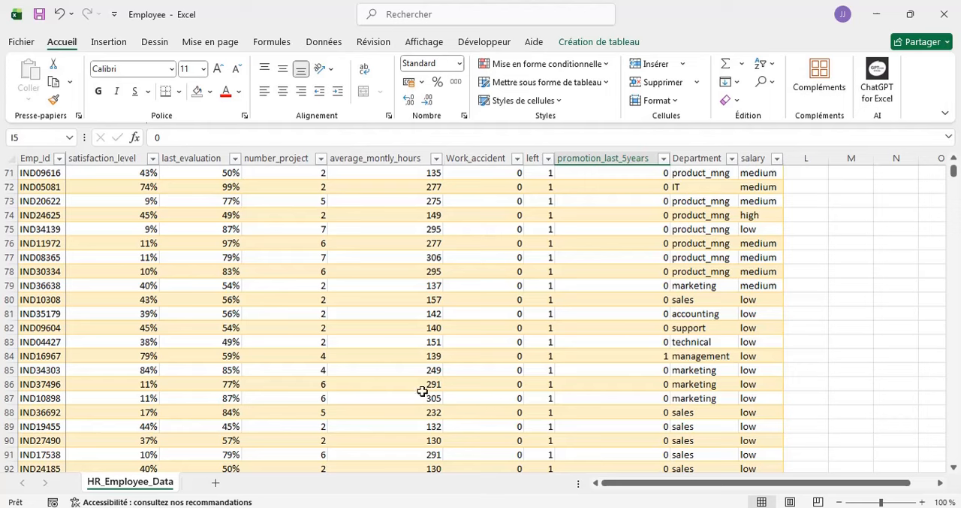
left_click(364, 156)
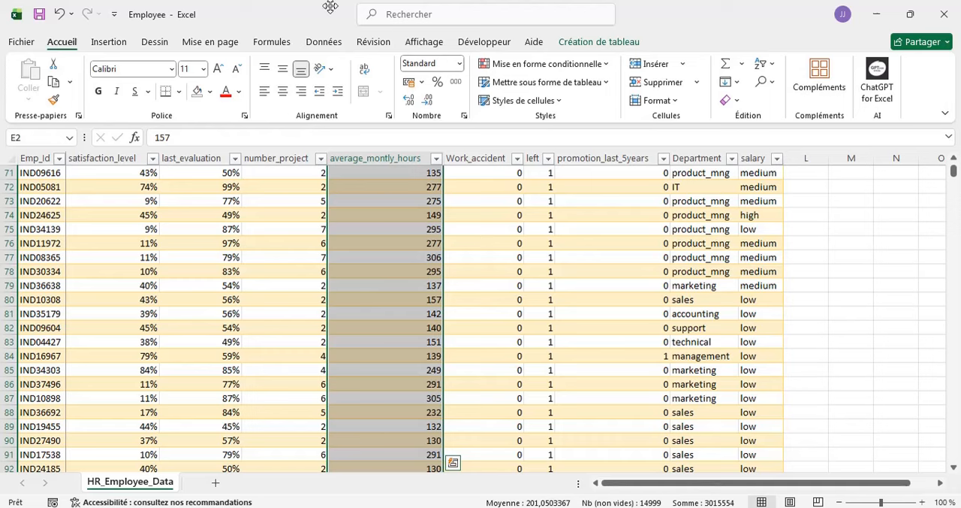
left_click(285, 95)
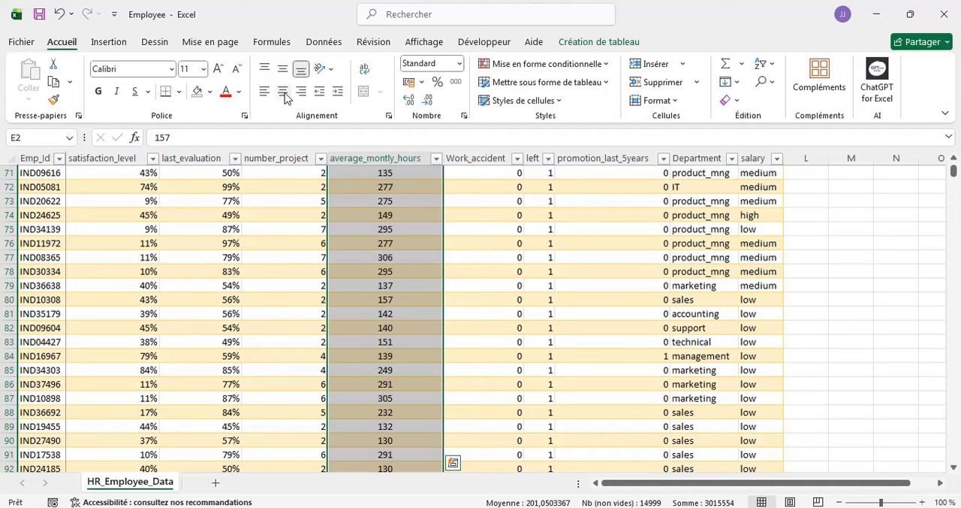
- Left-align the values of the Work_accident column
left_click(470, 185)
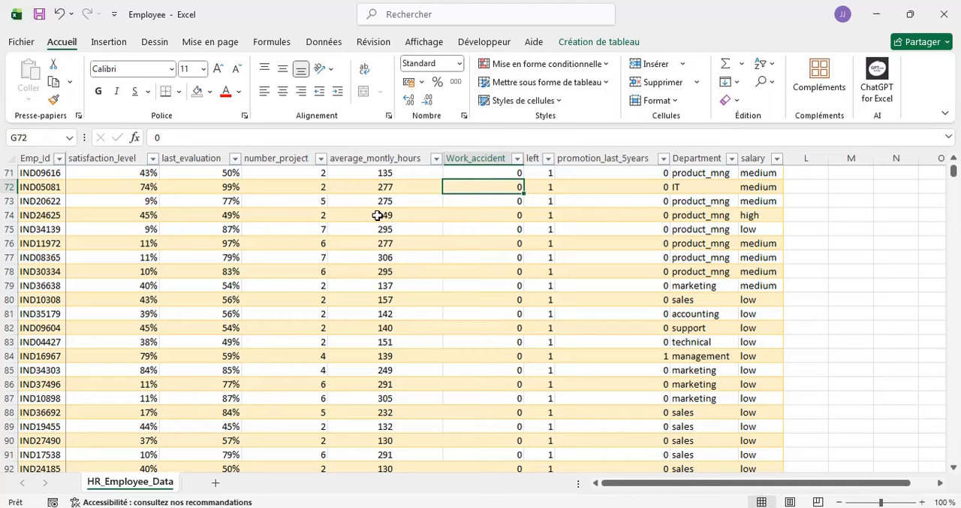
left_click(487, 149)
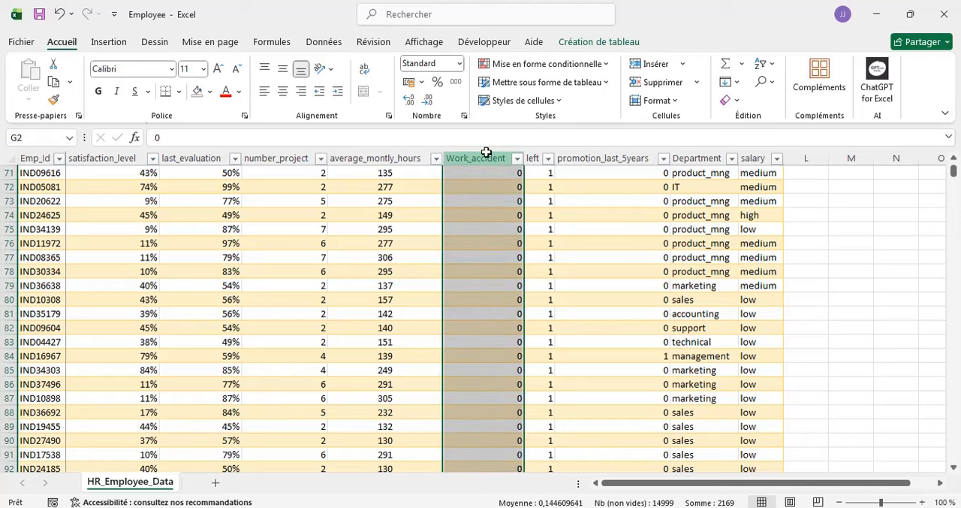
left_click(264, 92)
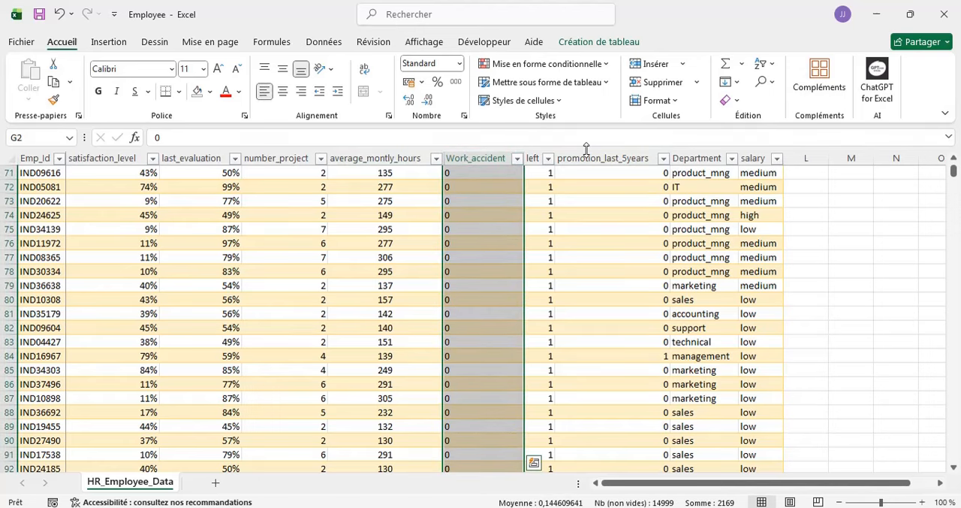
- Try left alignment on the last_evaluation column and settle on centring its percentages horizontally
left_click(189, 154)
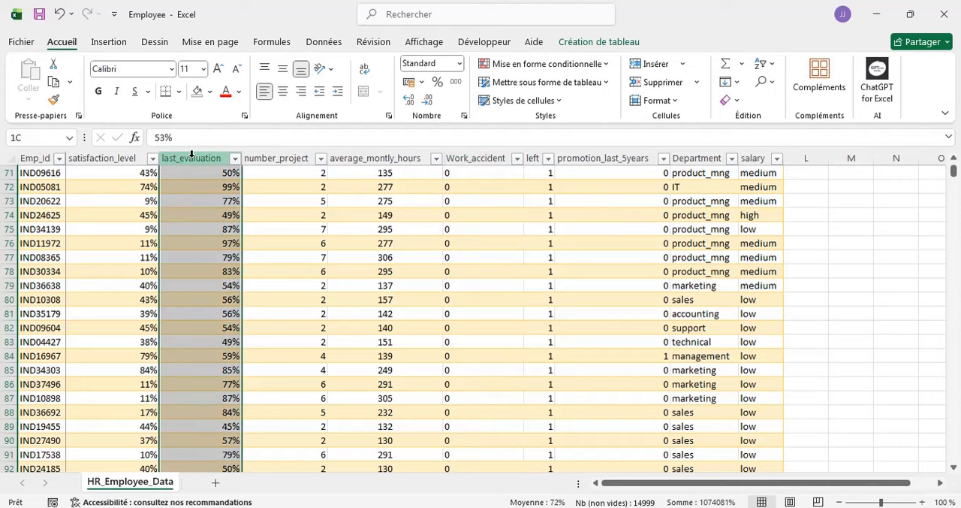
left_click(283, 93)
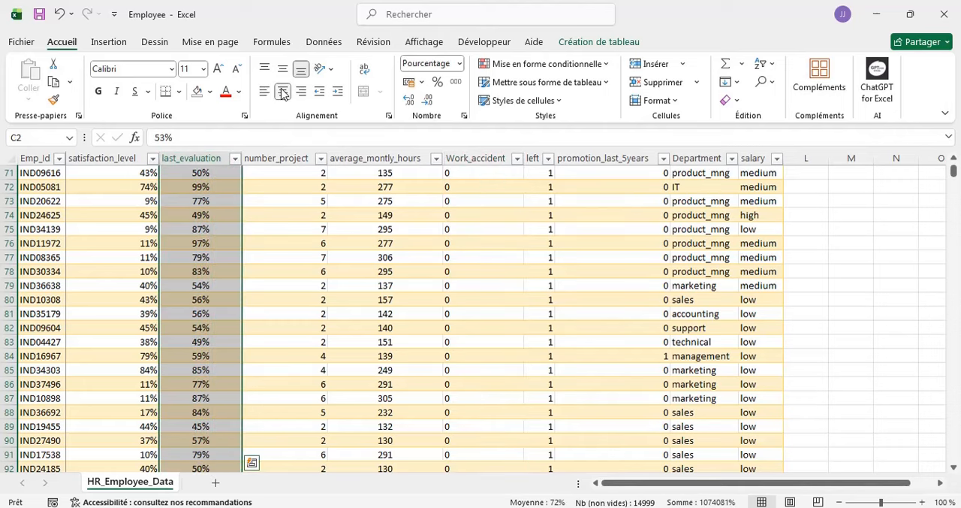
left_click(263, 92)
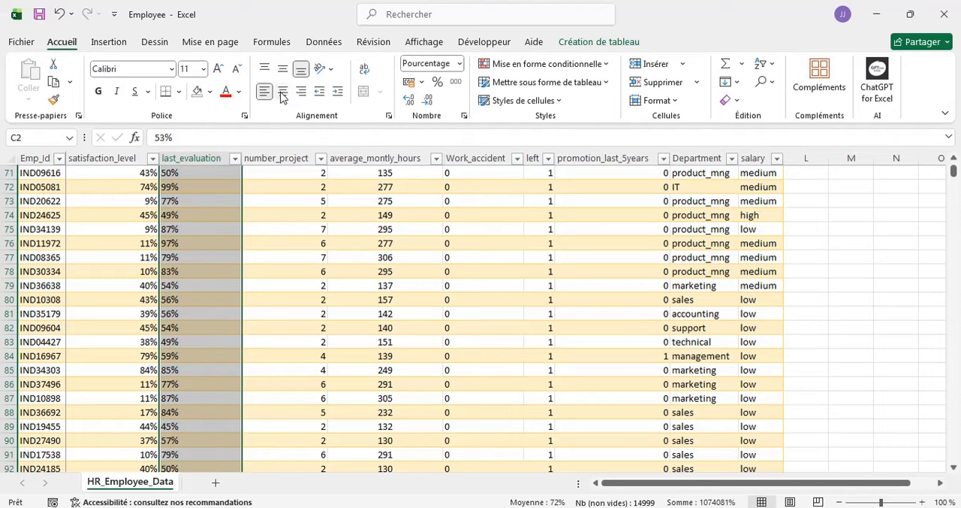
left_click(283, 92)
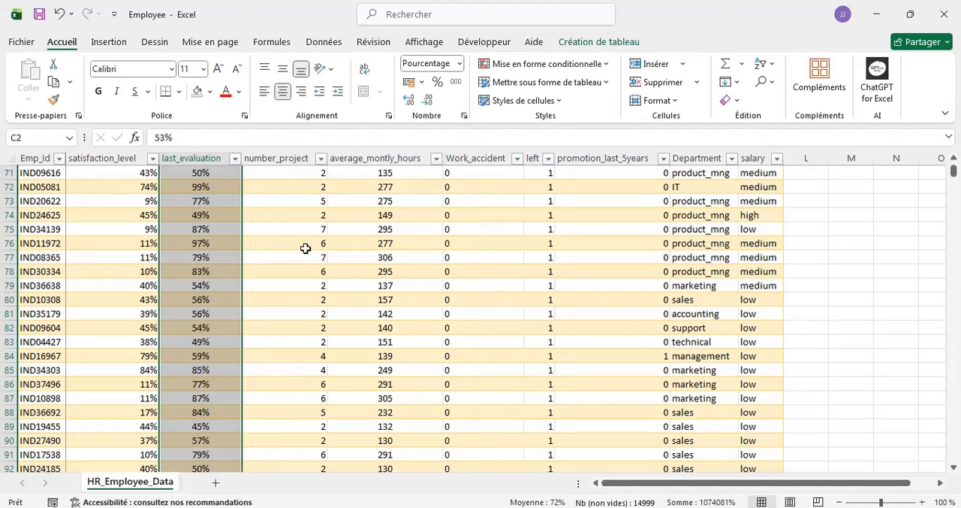
- View the workbook's print settings (Imprimer), and return to the sheet with cell E9 selected
scroll(306, 248, "up", 20)
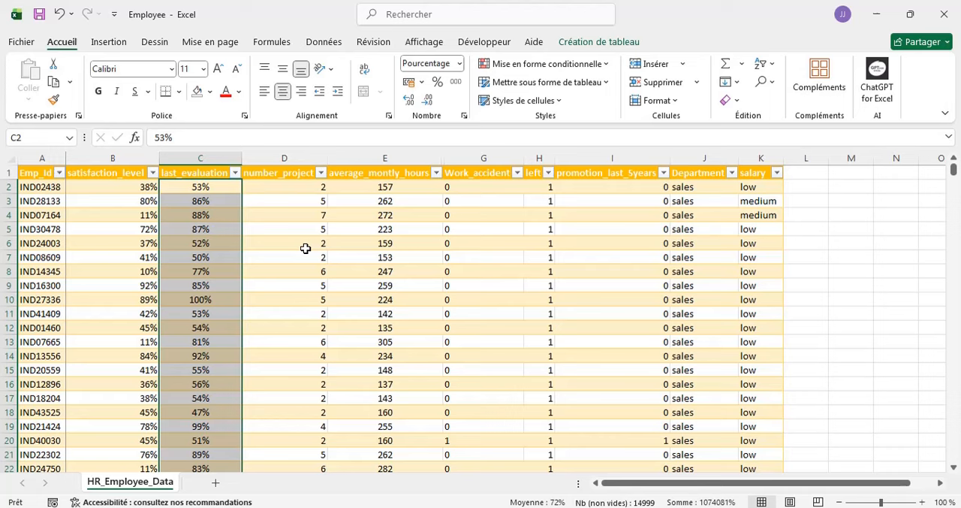
left_click(21, 43)
left_click(48, 300)
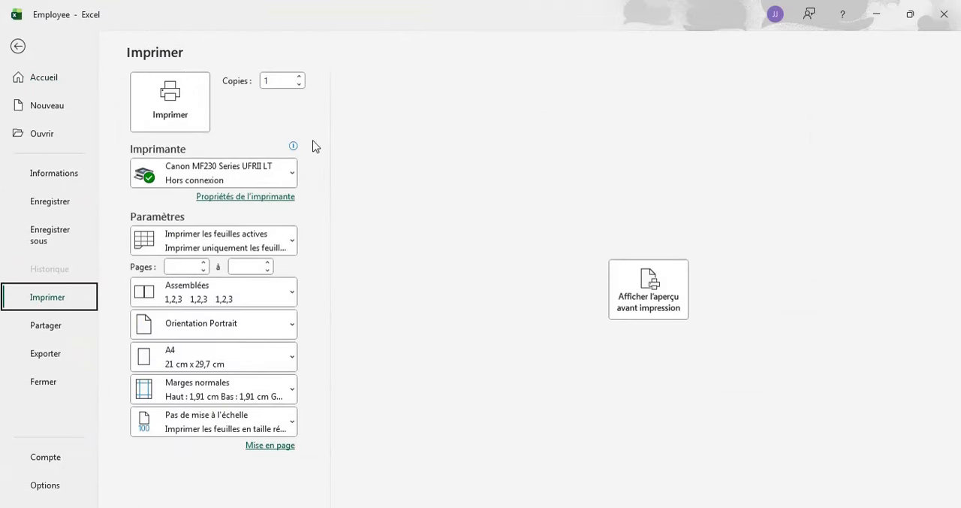
left_click(18, 47)
left_click(371, 289)
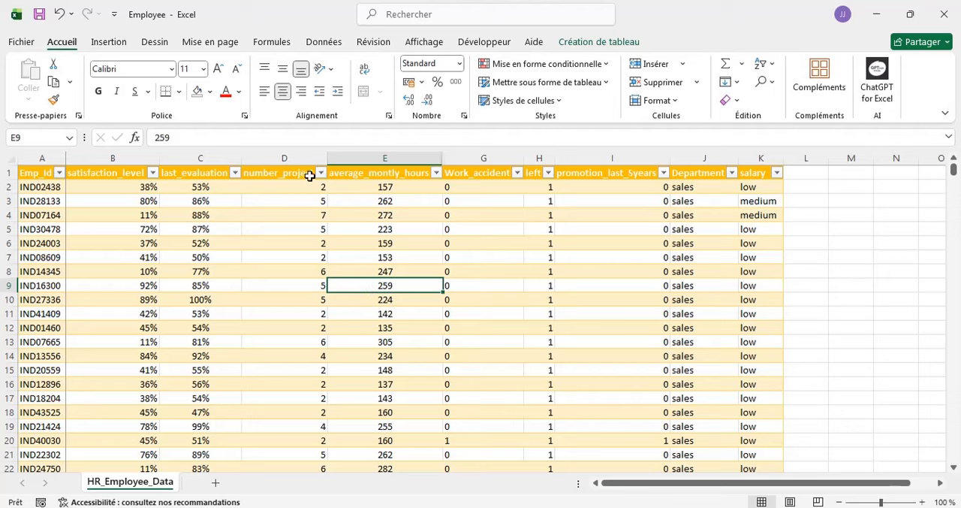
- Examine the first rows and the outer columns to check how the header row and Emp_Id column move
scroll(622, 283, "down", 2)
scroll(621, 283, "up", 2)
scroll(621, 283, "left", 1)
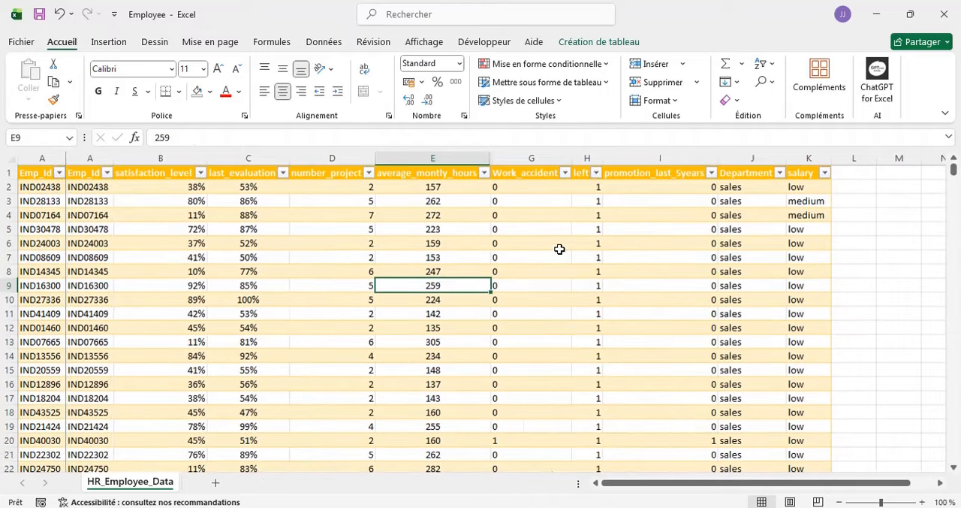
scroll(559, 249, "right", 1)
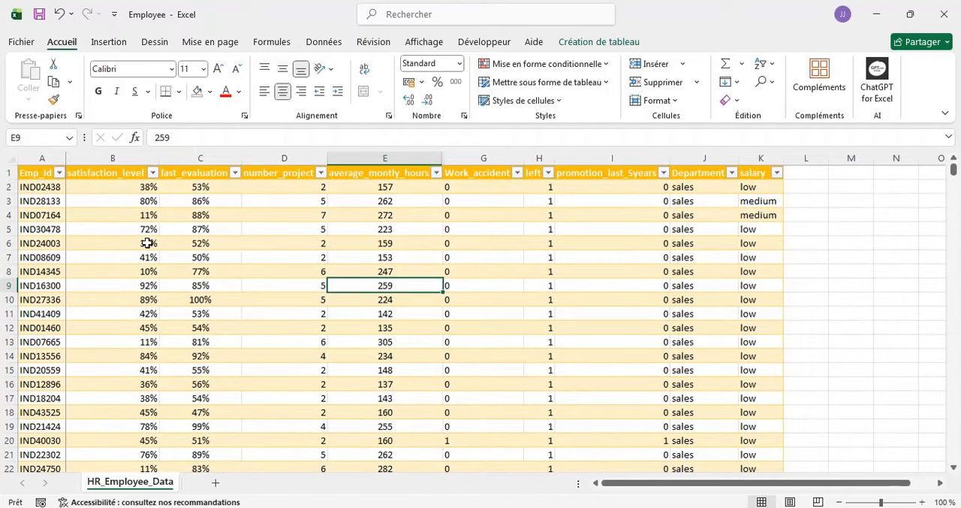
scroll(148, 242, "down", 3)
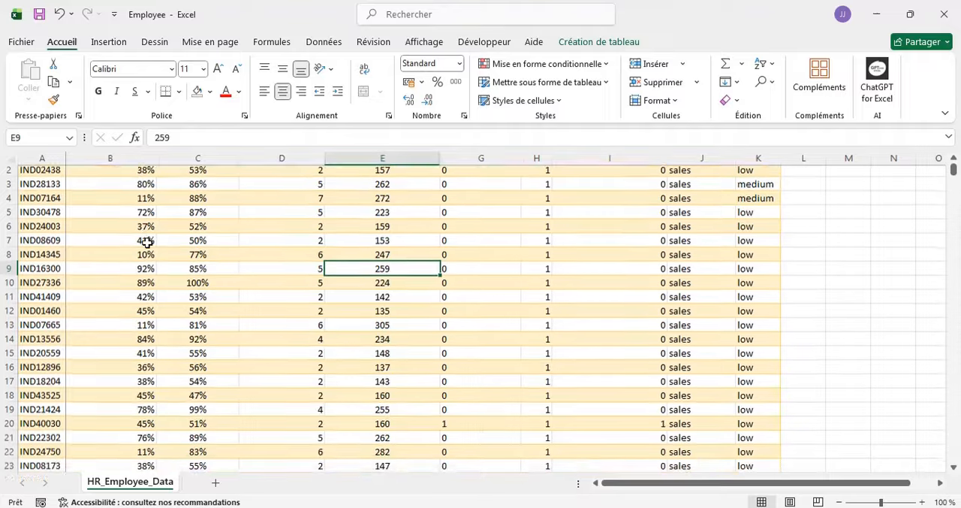
scroll(147, 243, "up", 3)
scroll(225, 244, "right", 1)
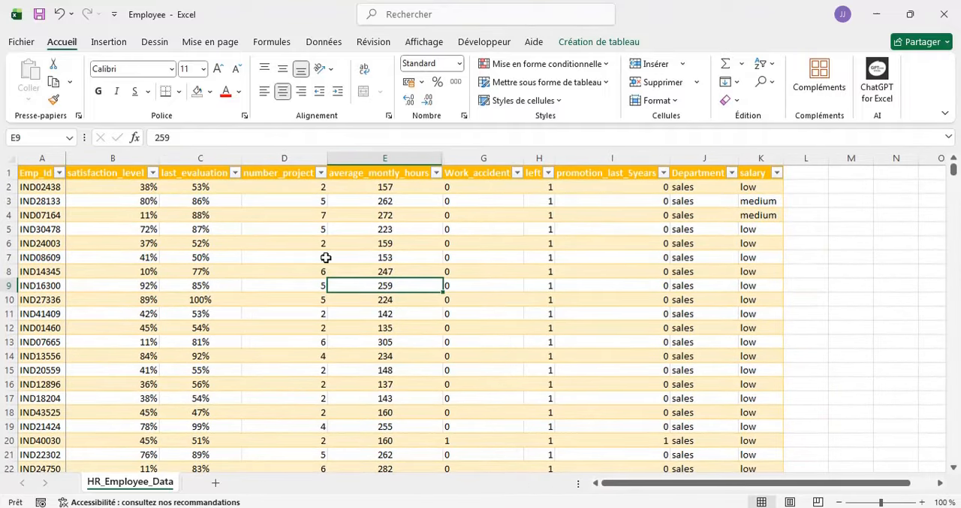
scroll(180, 219, "left", 1)
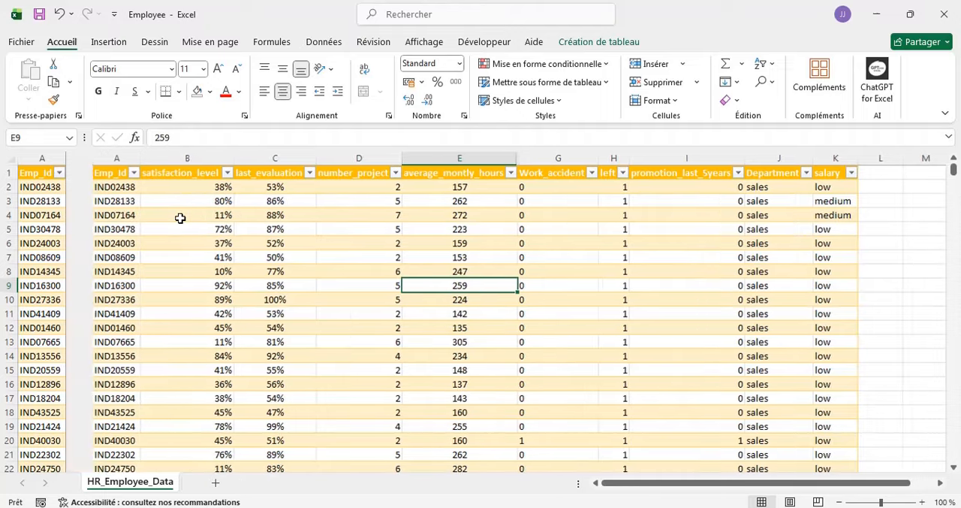
scroll(107, 186, "right", 1)
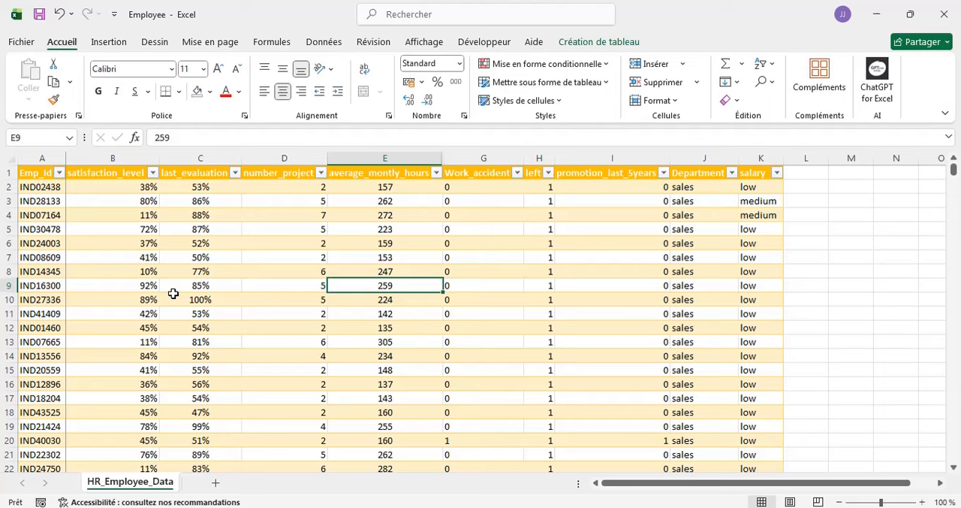
- Open the print titles settings (Imprimer les titres) and move the dialog aside to compare its repeated rows with the table's header row
left_click(210, 42)
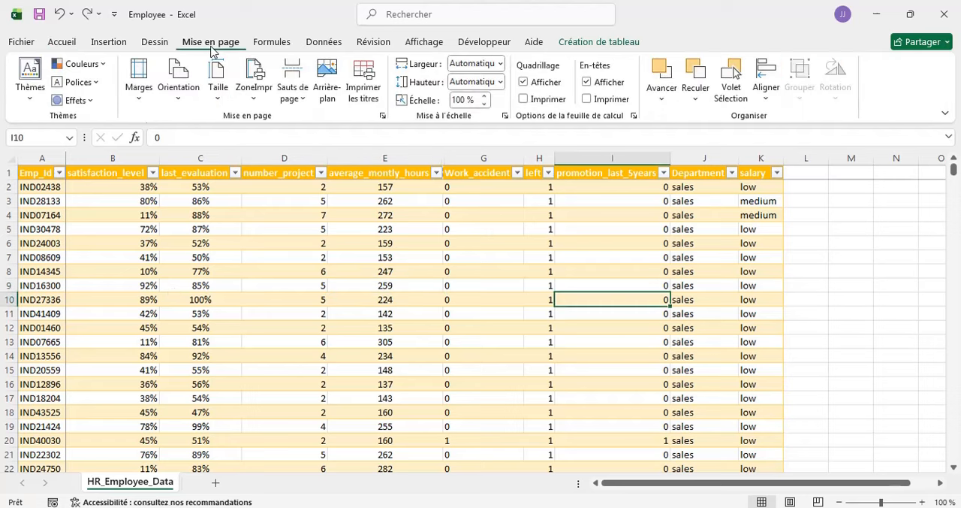
left_click(363, 77)
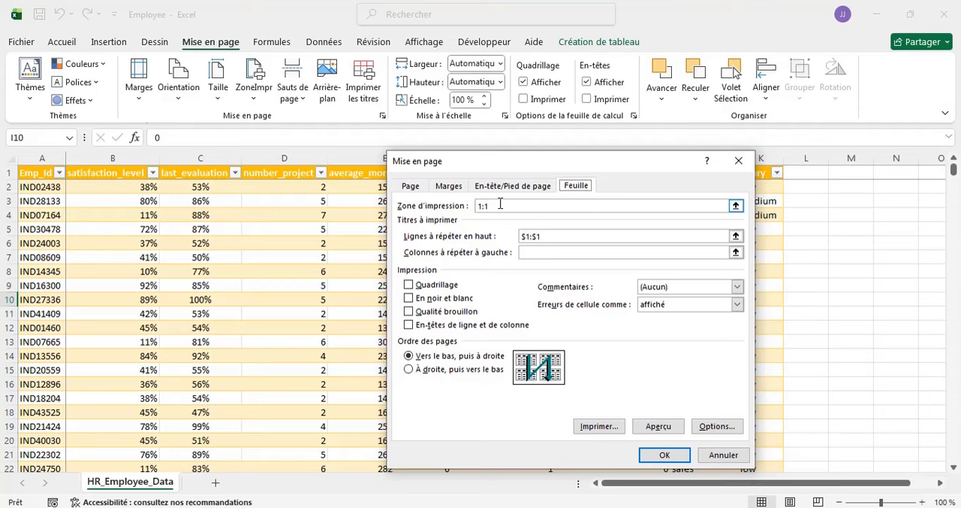
left_click_drag(395, 161, 475, 263)
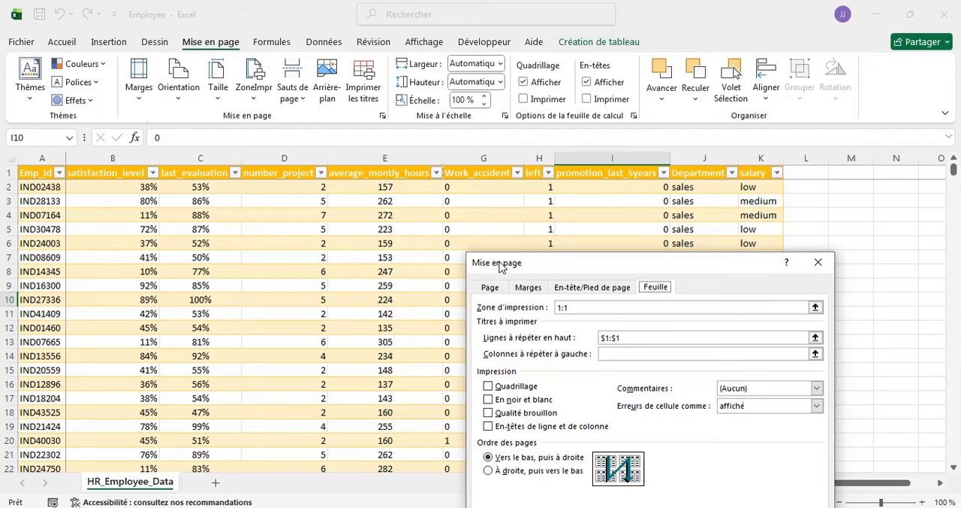
left_click_drag(501, 267, 424, 233)
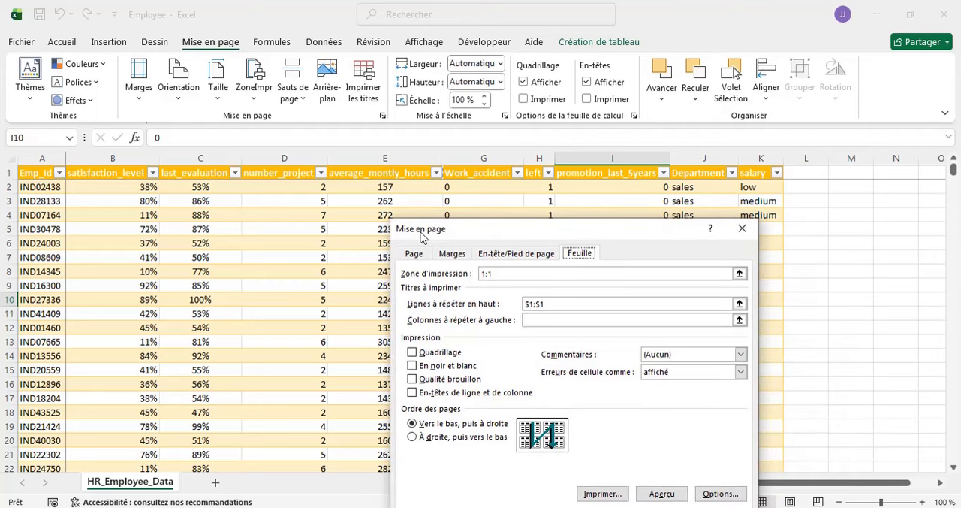
left_click_drag(423, 237, 481, 275)
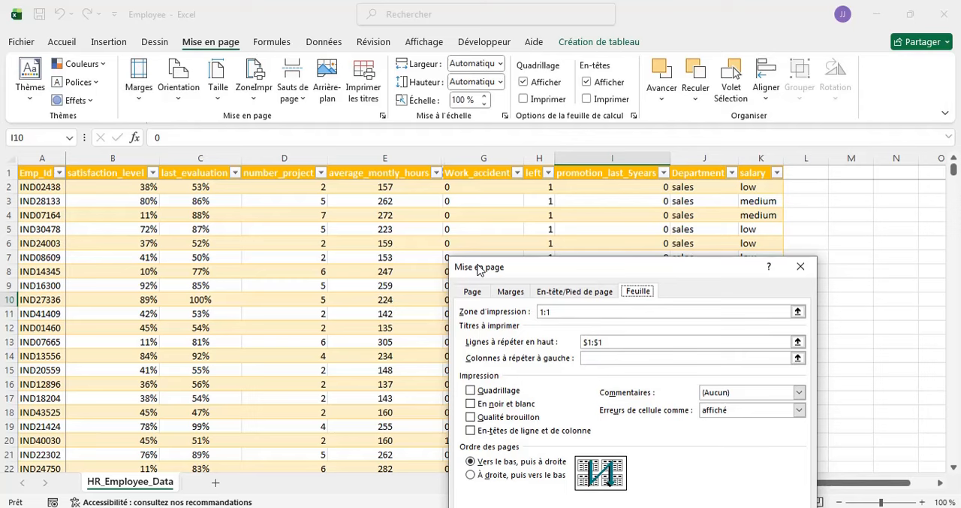
left_click_drag(481, 271, 403, 163)
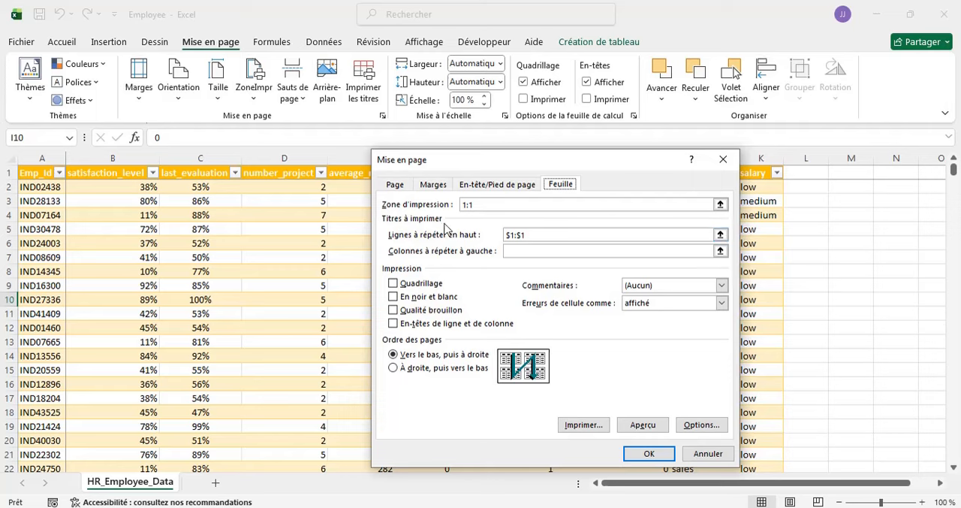
- Set the page footer (Pied de page) to the Page 1 numbering format, leaving the header empty
left_click(476, 187)
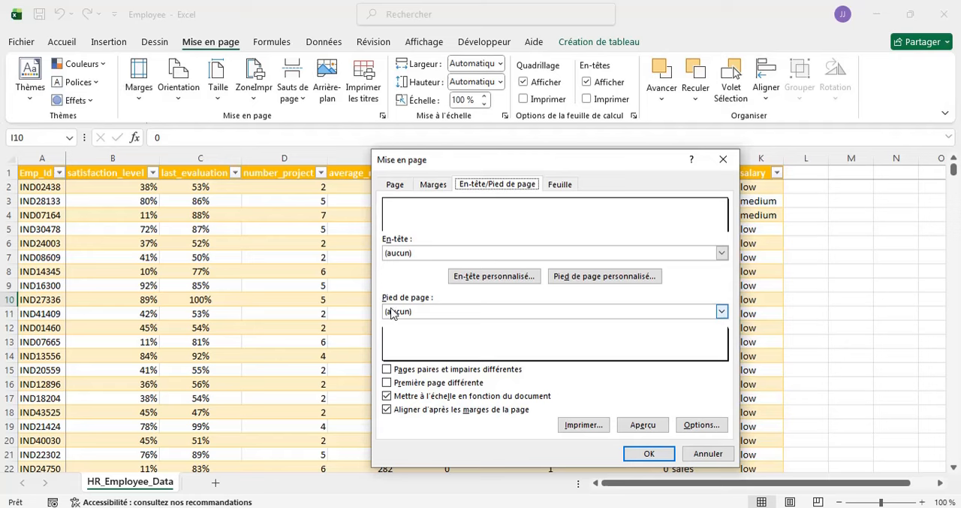
left_click(722, 312)
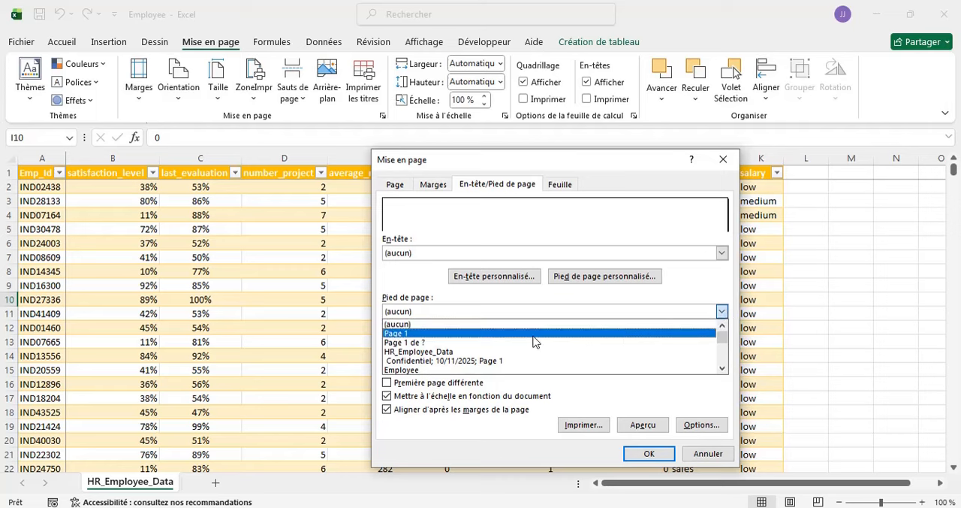
left_click(463, 334)
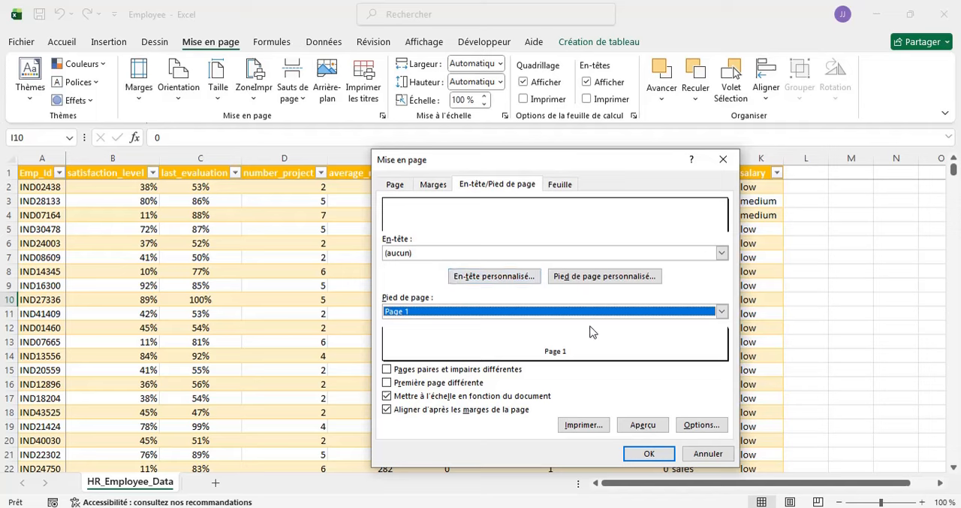
- Review the paper options (Page) and the margins (Marges) in the page setup, and close the dialog without applying it
left_click(396, 185)
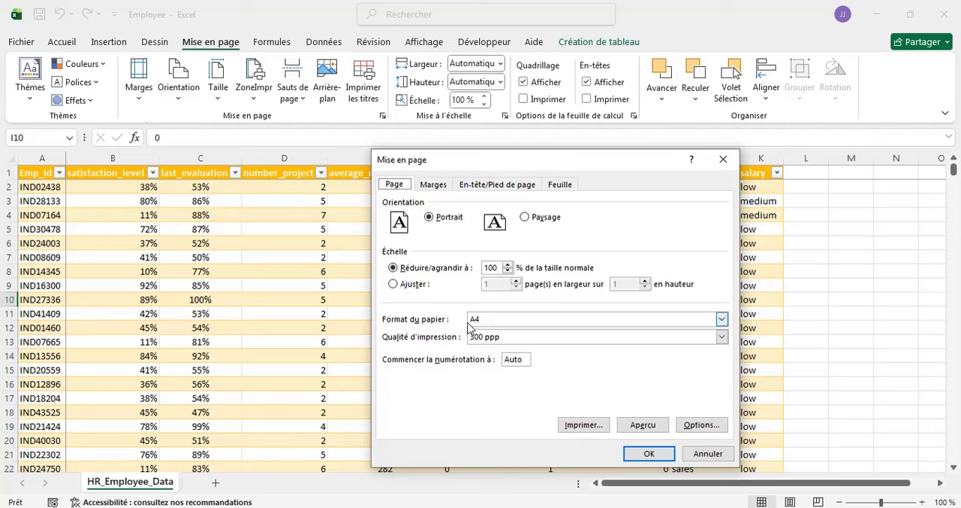
left_click(433, 186)
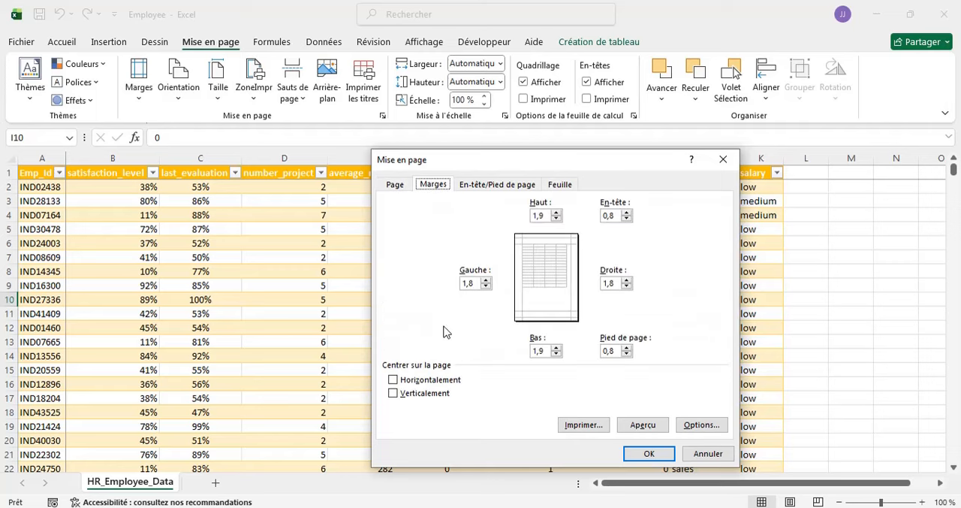
left_click(723, 160)
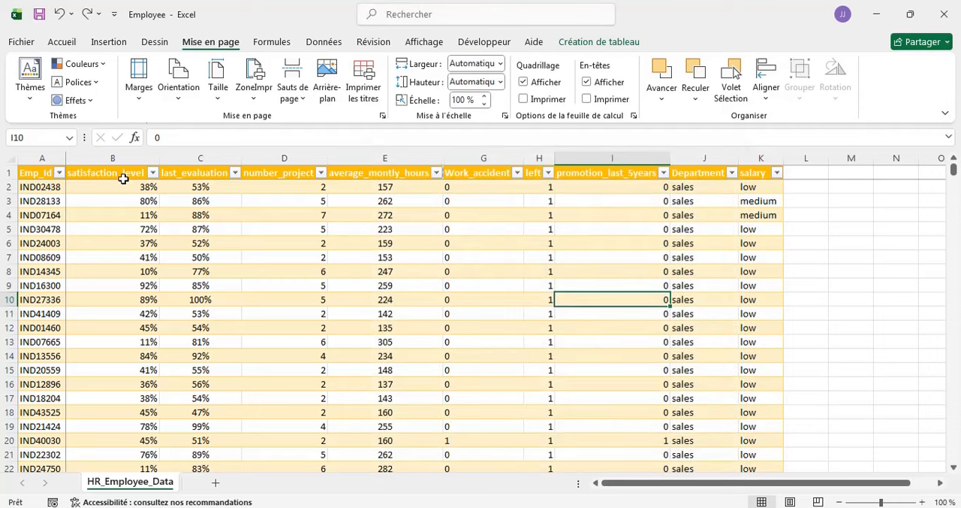
- Define the print area (Zone d'impression) as the single cell B2 and accept the one-cell area
left_click(84, 187)
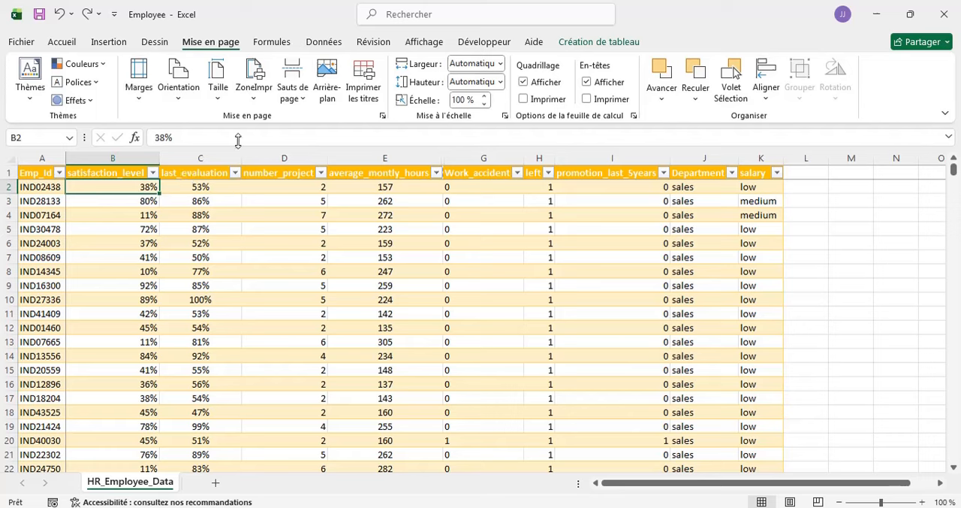
left_click(255, 91)
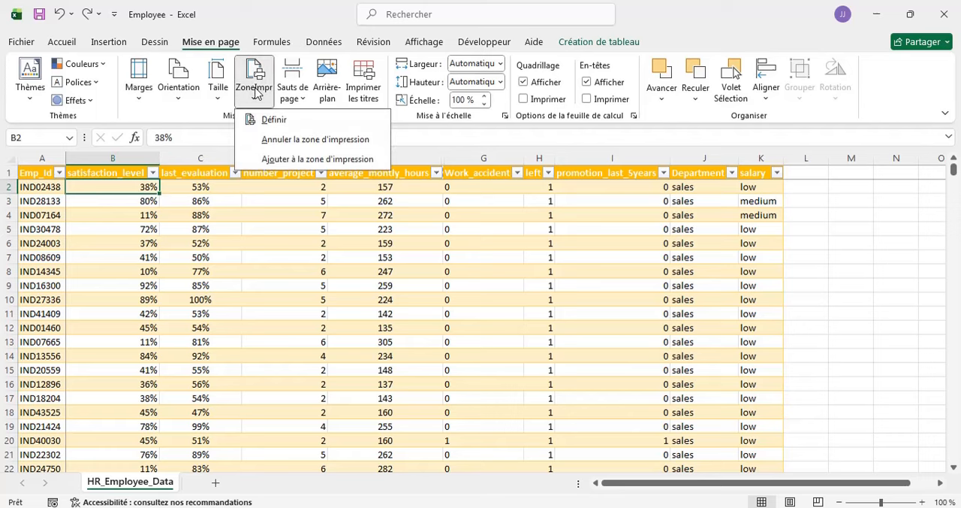
left_click(273, 119)
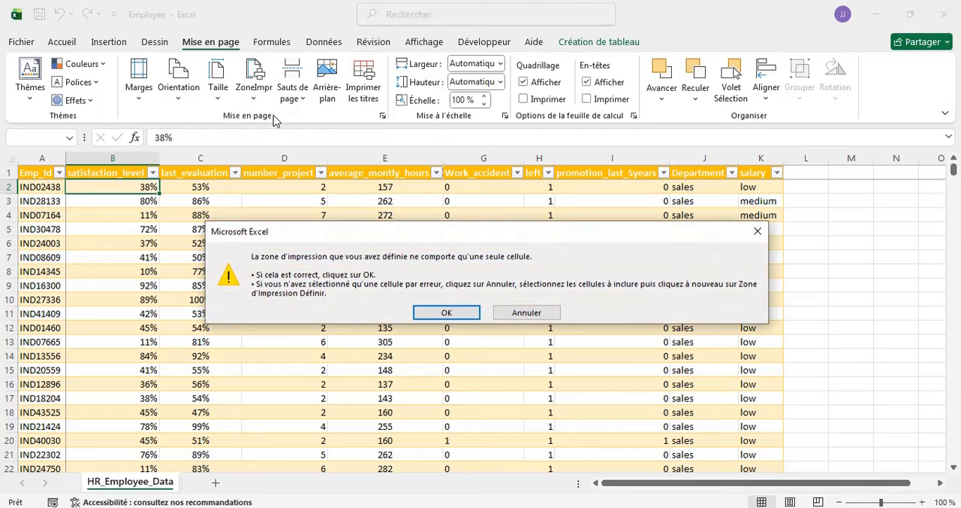
left_click(452, 314)
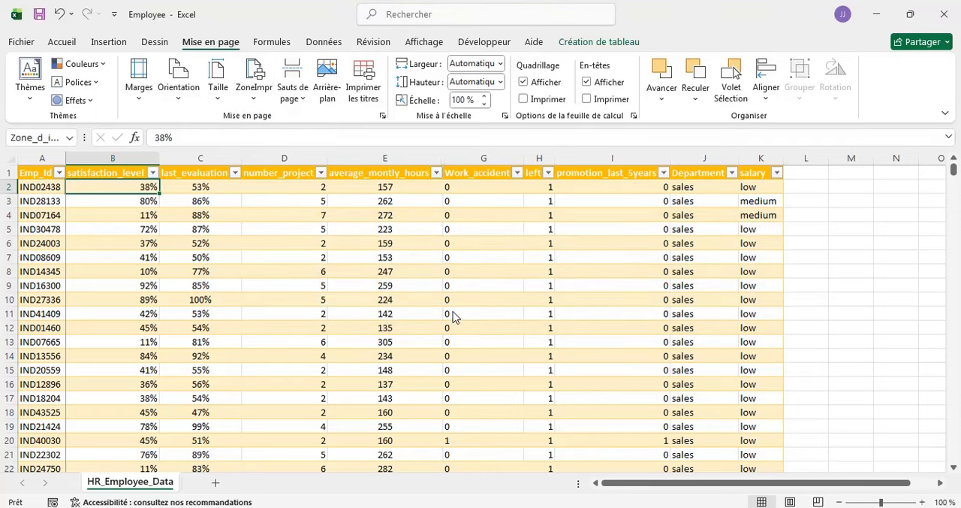
- Define the range B1:H15 as the print area (Zone d'impression), and select cell G20 outside it
left_click(99, 170)
left_click_drag(99, 170, 540, 364)
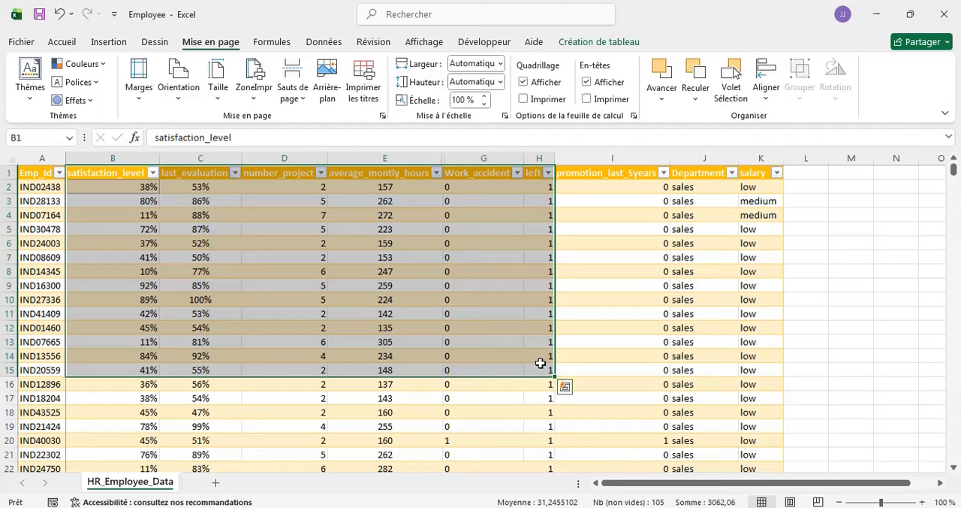
left_click(258, 91)
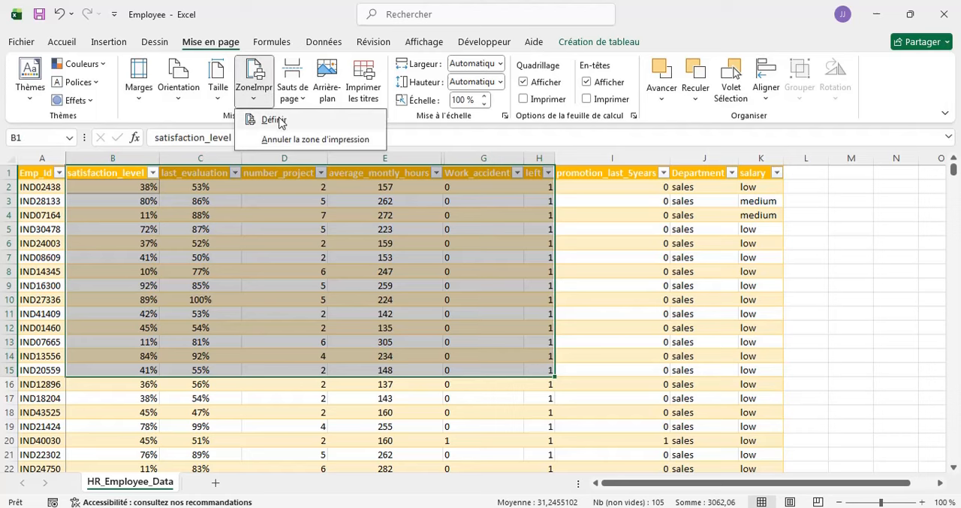
left_click(273, 120)
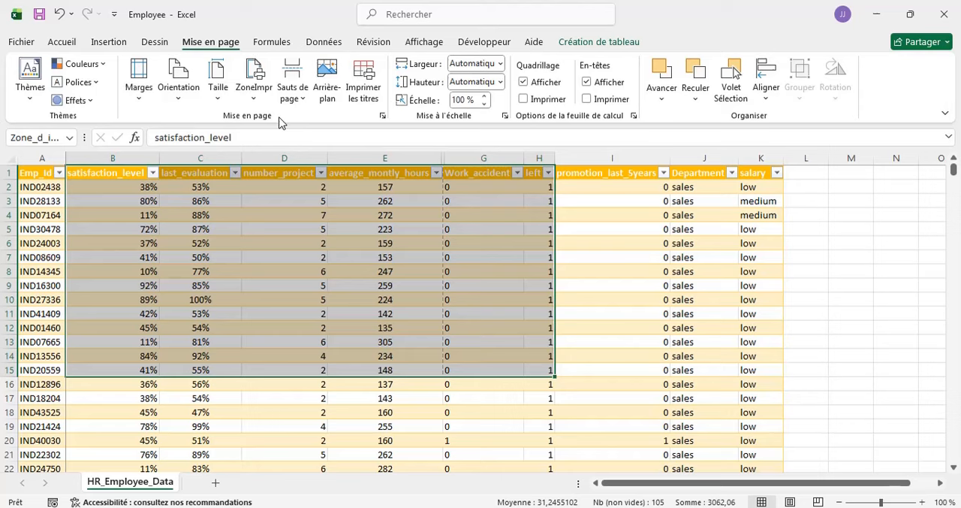
left_click(500, 440)
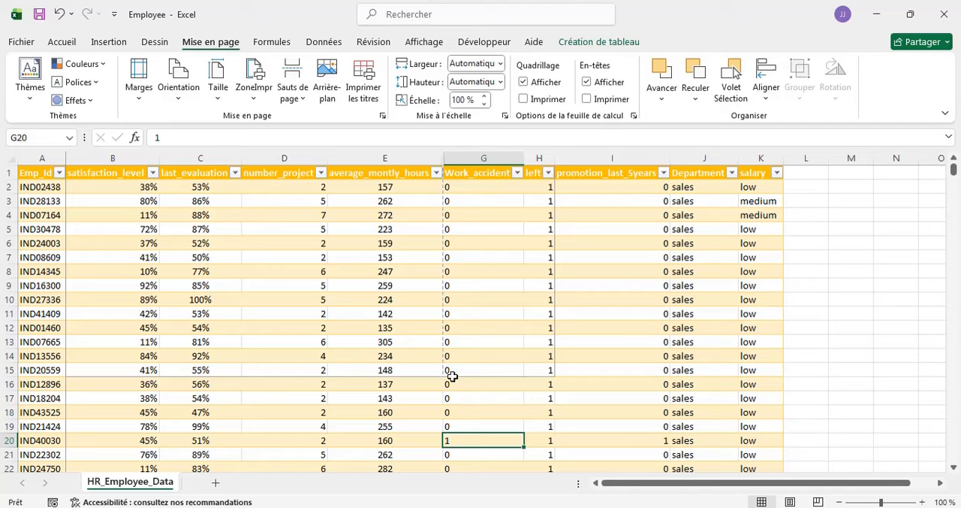
- Examine the print area's outline on the sheet and its print preview (Imprimer), and return to the sheet
scroll(339, 414, "down", 2)
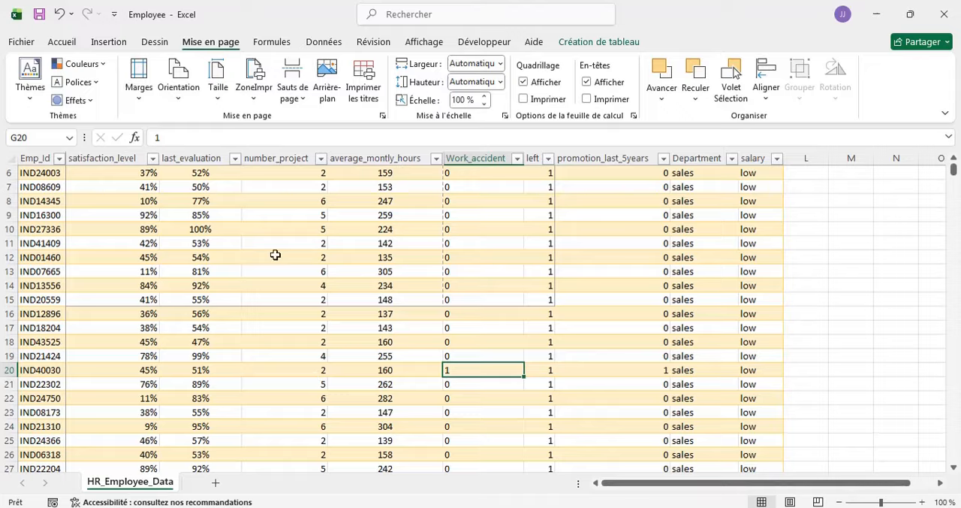
scroll(275, 255, "up", 2)
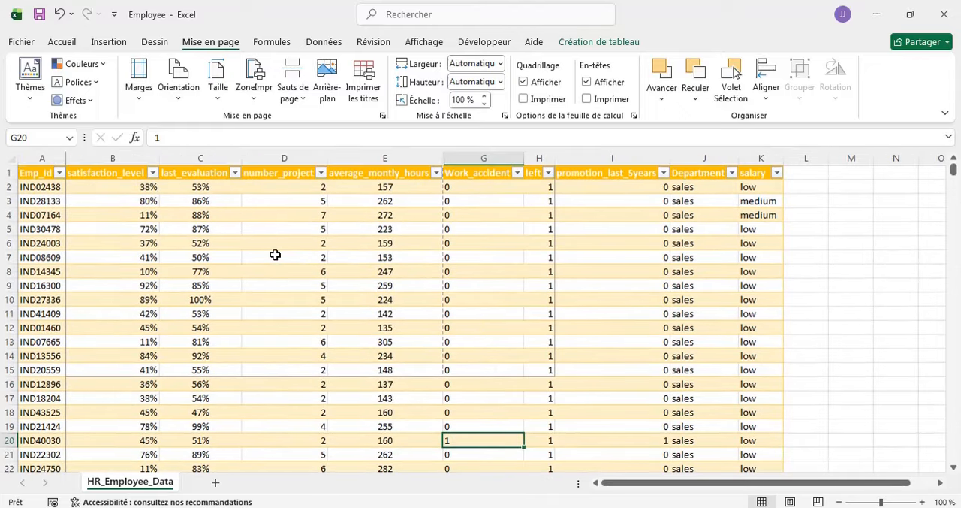
left_click(23, 42)
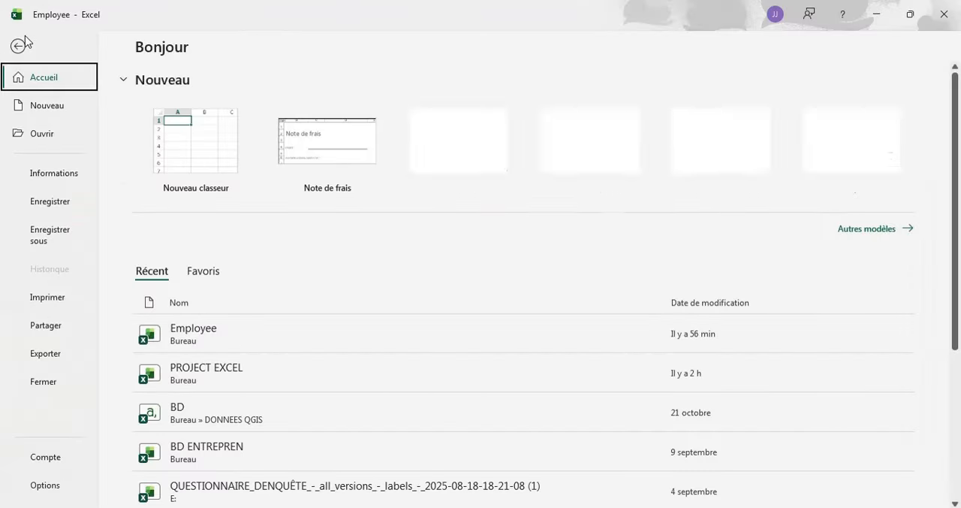
left_click(49, 299)
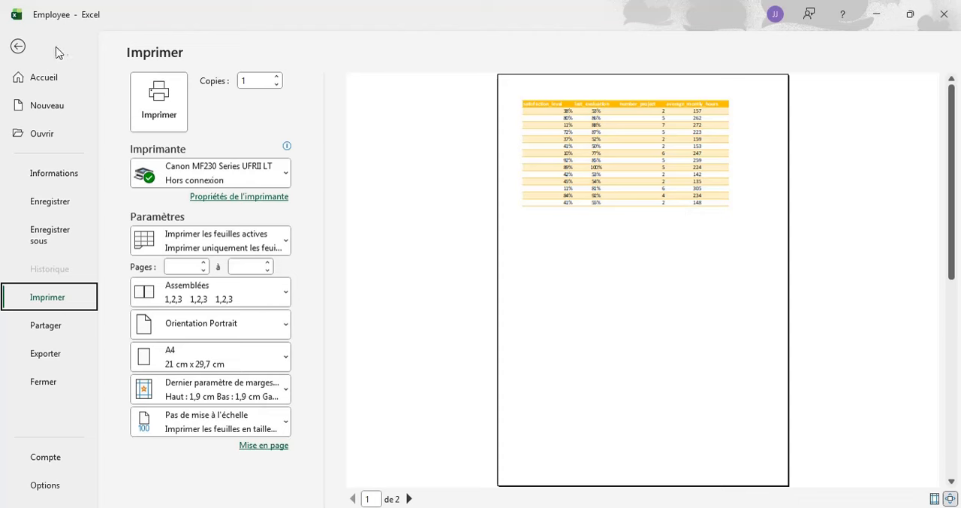
left_click(19, 48)
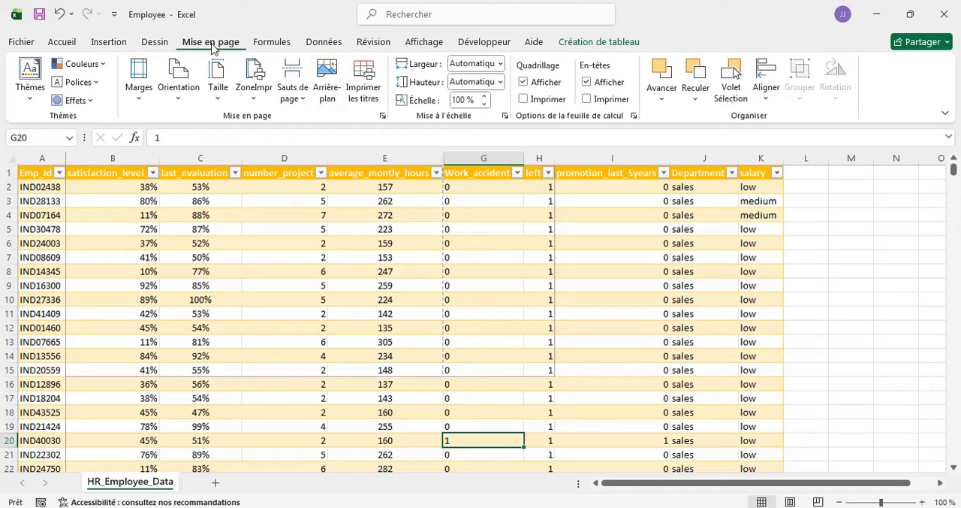
- Open the print titles settings (Imprimer les titres) and choose Page 1 as the page footer (Pied de page)
left_click(379, 90)
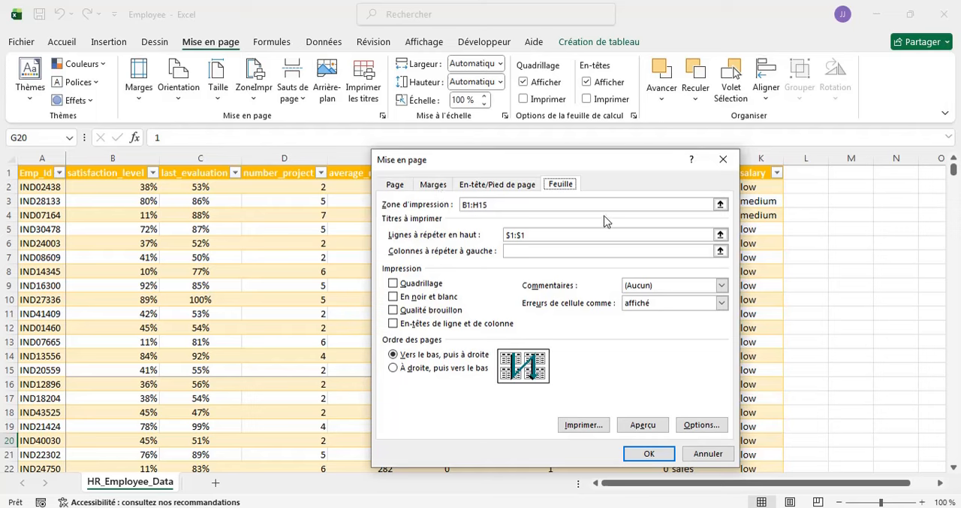
left_click(484, 184)
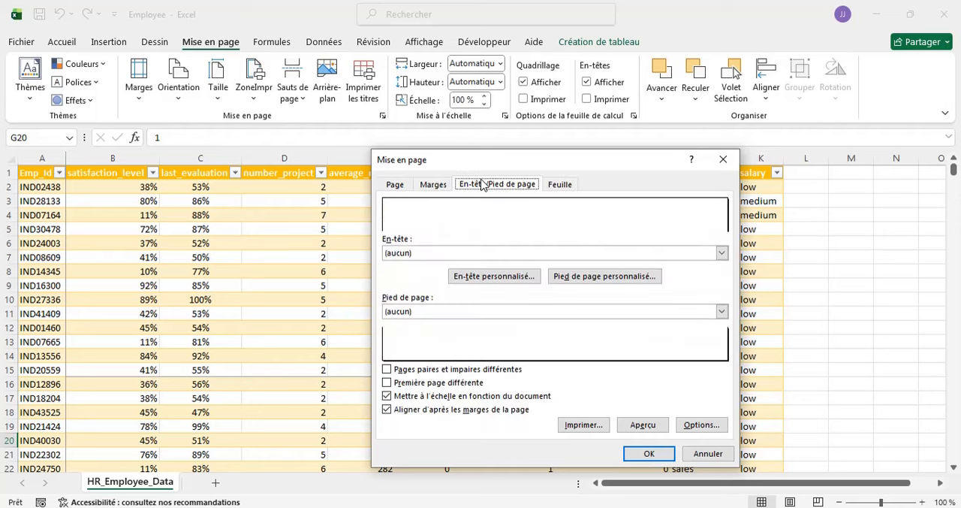
left_click(721, 311)
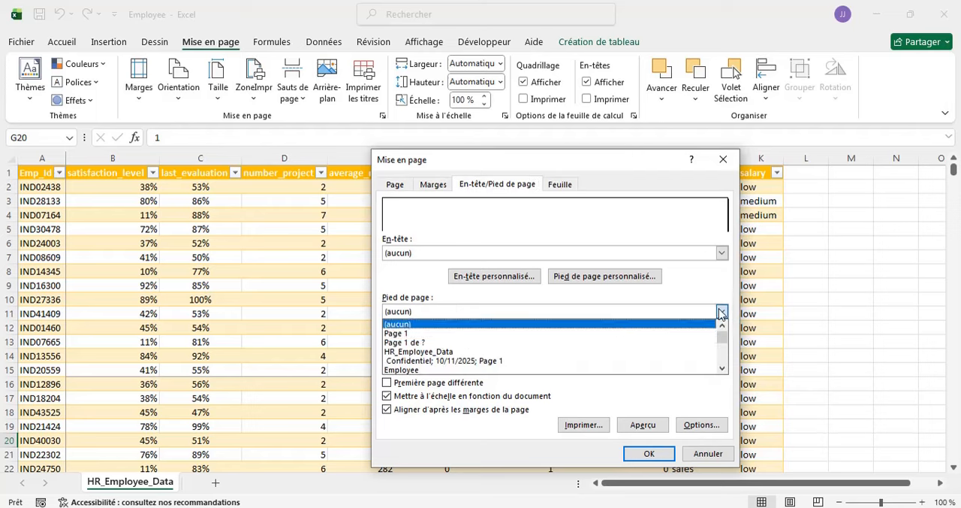
left_click(386, 334)
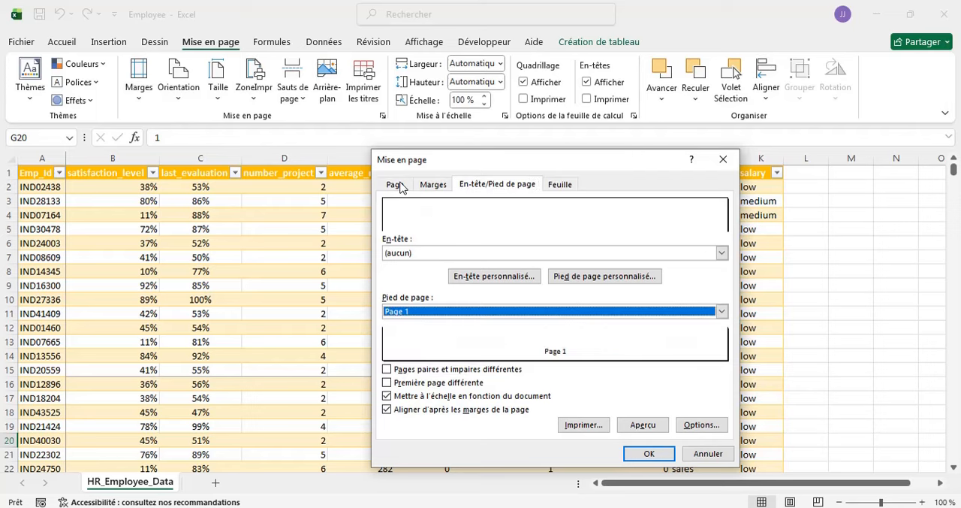
- Review the available paper formats (Format du papier) and the margins (Marges), and close the page setup without applying it
left_click(397, 185)
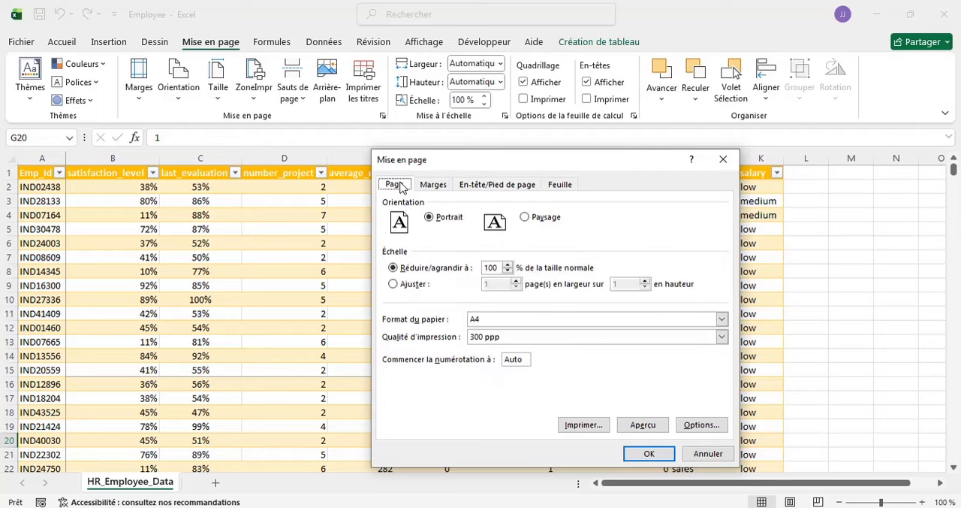
left_click(721, 320)
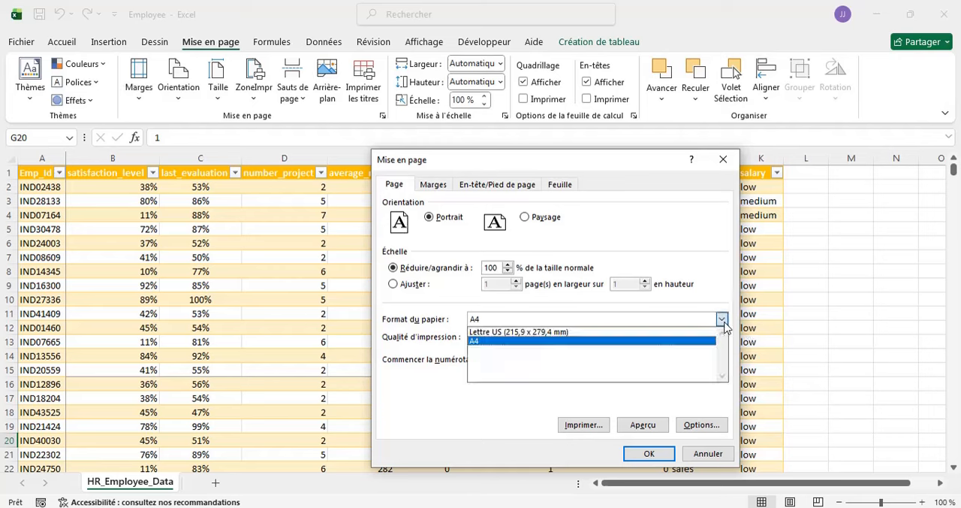
left_click(426, 454)
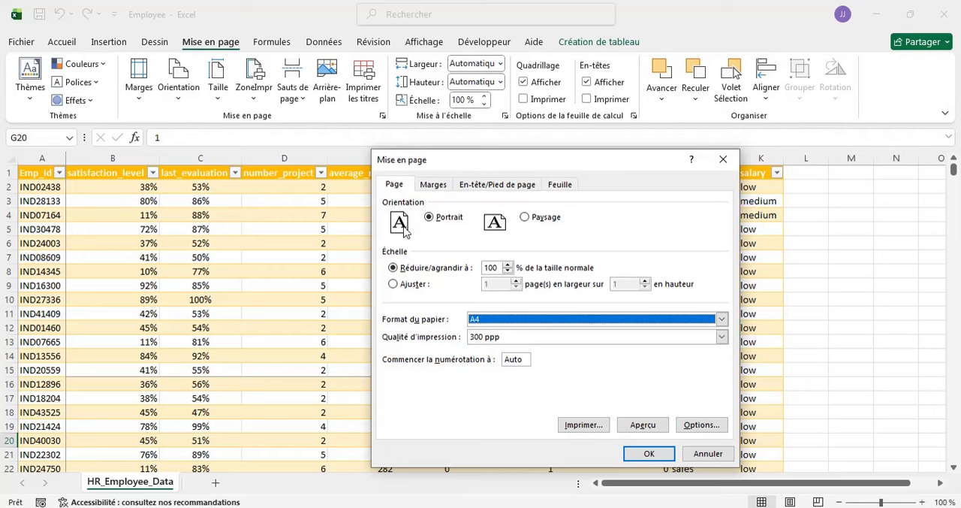
left_click(435, 184)
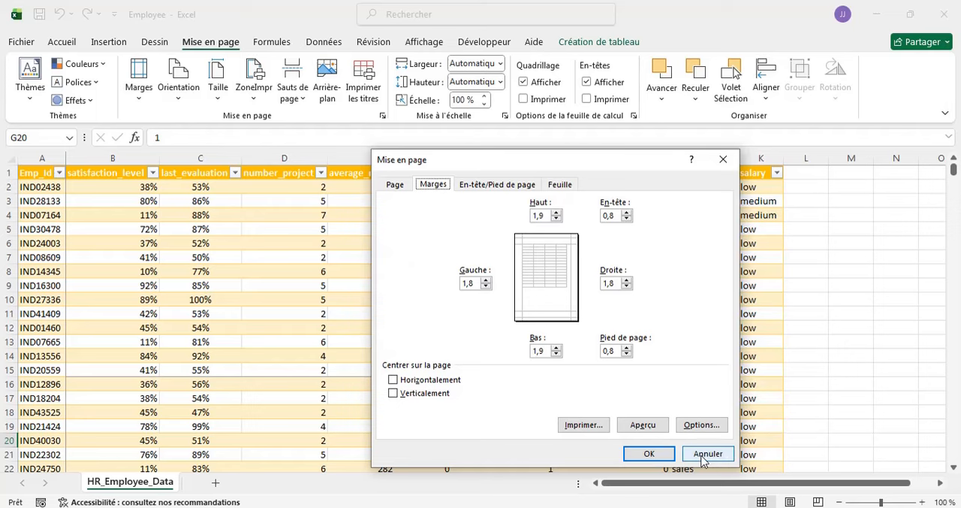
left_click(718, 163)
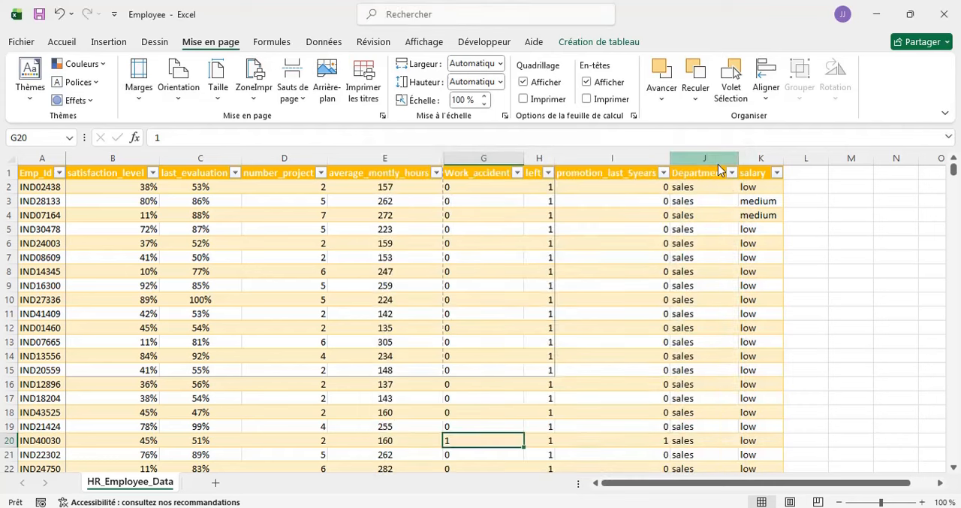